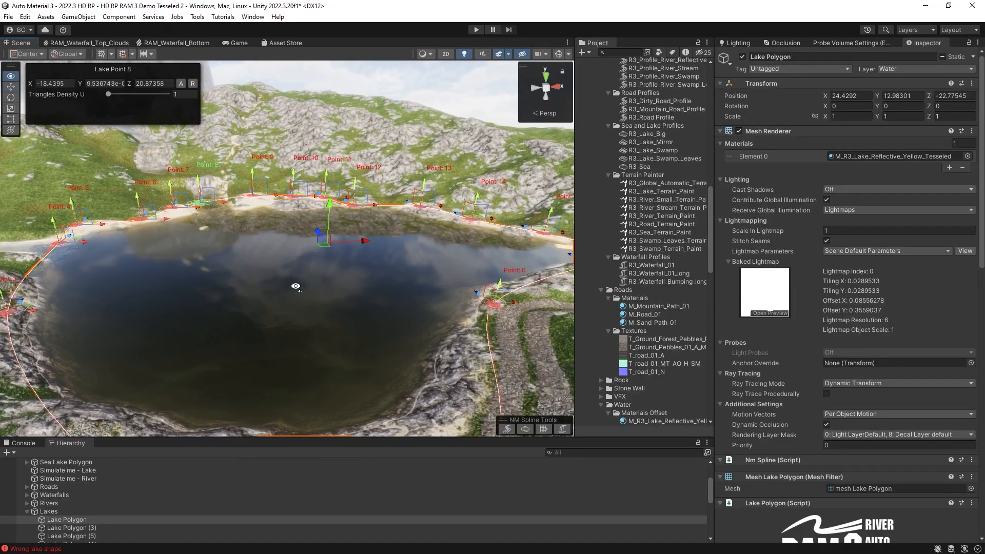
Examine the existing sea polygon and the mountain lake polygon by selecting each in the scene
{"action": "right_click_drag", "start_coordinate": [369, 289], "coordinate": [457, 249]}
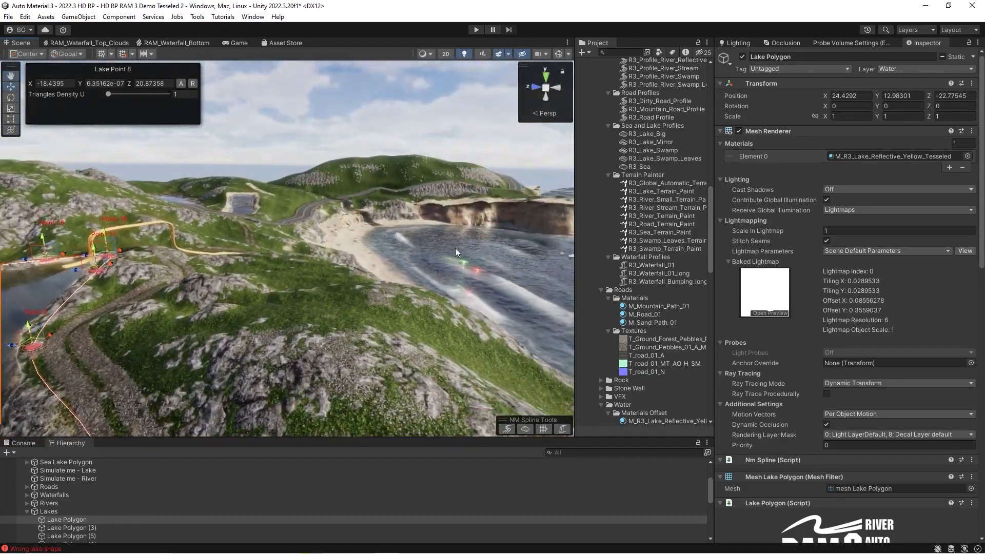
{"action": "left_click", "coordinate": [454, 248]}
{"action": "right_click_drag", "start_coordinate": [437, 191], "coordinate": [338, 214]}
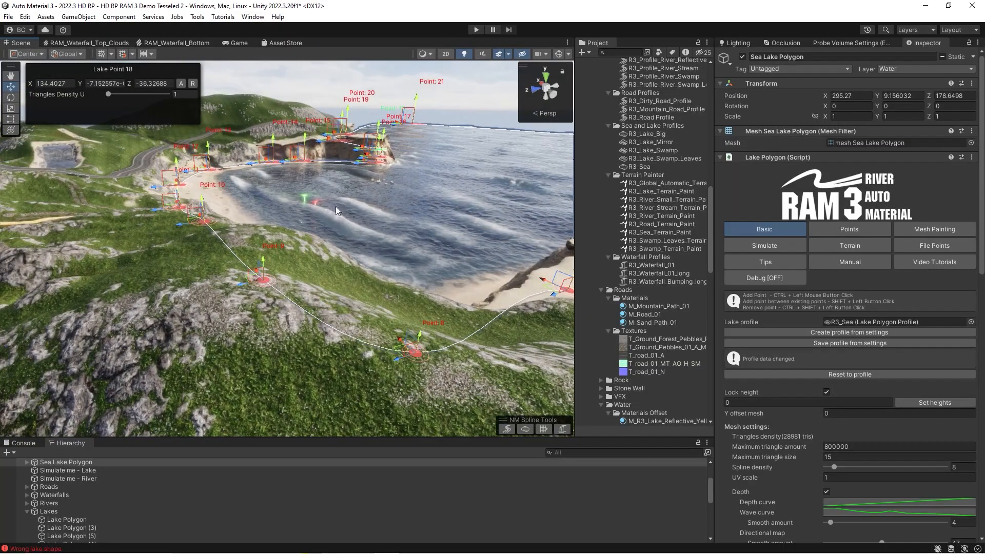
{"action": "right_click_drag", "start_coordinate": [413, 299], "coordinate": [369, 266]}
{"action": "left_click", "coordinate": [273, 263]}
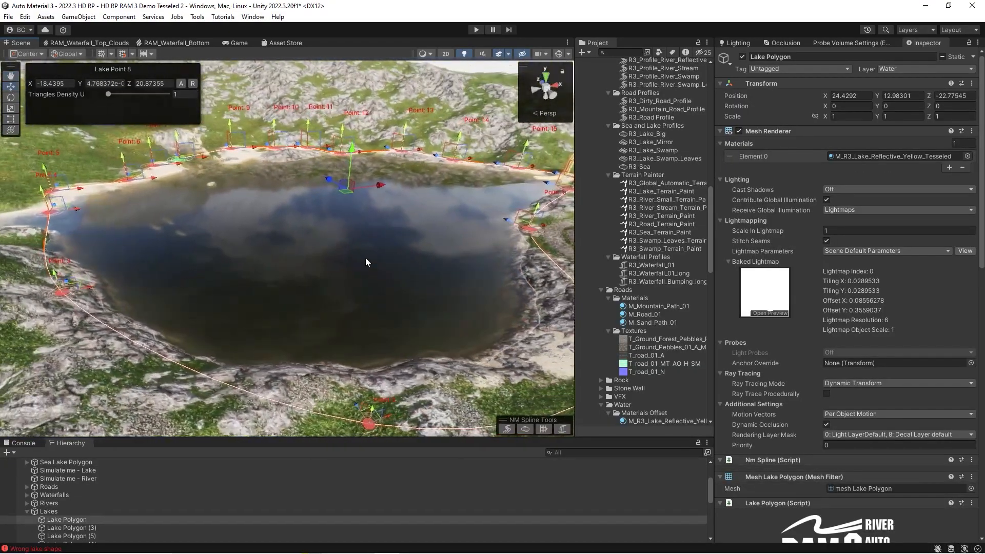
Create a new NatureManufacture lake polygon object for the grassy hillside
{"action": "right_click_drag", "start_coordinate": [181, 223], "coordinate": [216, 292]}
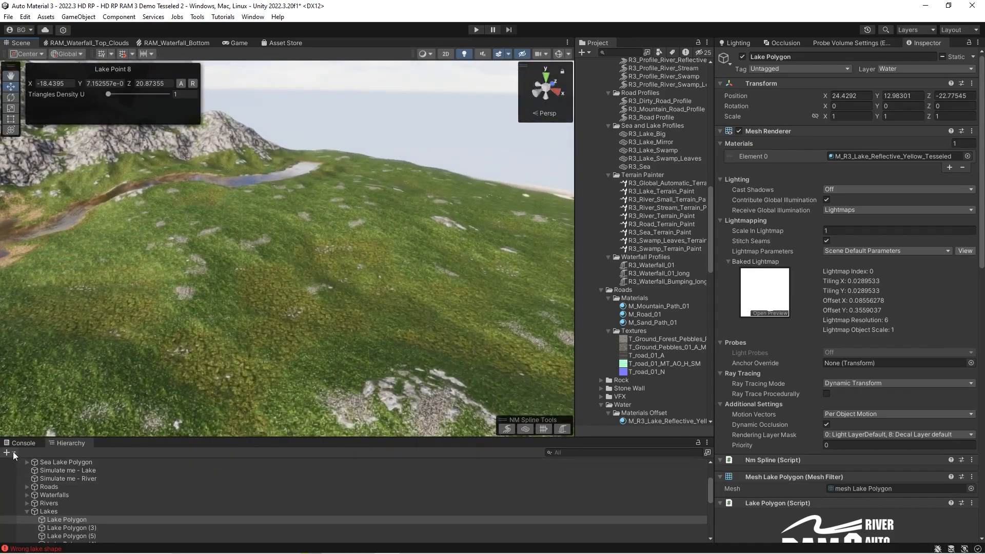
{"action": "left_click", "coordinate": [13, 451]}
{"action": "mouse_move", "coordinate": [32, 236]}
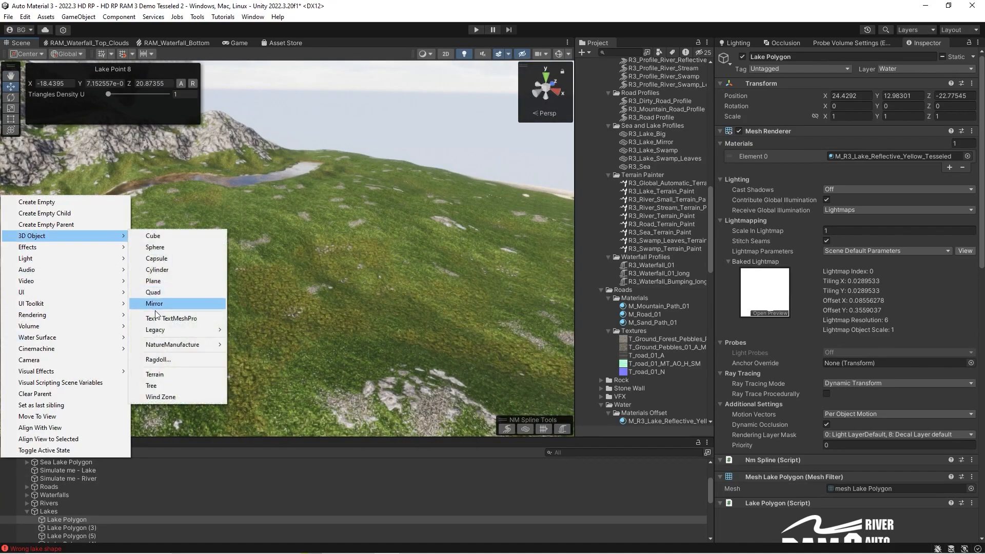
{"action": "mouse_move", "coordinate": [195, 344]}
{"action": "left_click", "coordinate": [272, 356]}
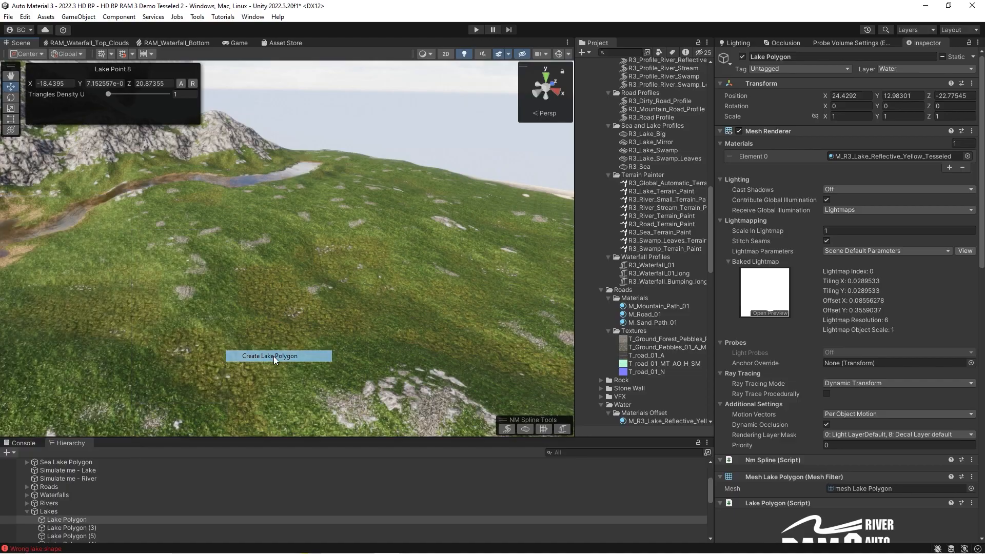
Place six lake points on the grassy hillside to outline a closed, rounded lake shape
{"action": "right_click_drag", "start_coordinate": [218, 259], "coordinate": [263, 263]}
{"action": "left_click", "coordinate": [259, 262], "text": "ctrl"}
{"action": "left_click", "coordinate": [351, 204], "text": "ctrl"}
{"action": "left_click", "coordinate": [496, 207], "text": "ctrl"}
{"action": "left_click", "coordinate": [551, 327], "text": "ctrl"}
{"action": "left_click", "coordinate": [416, 363], "text": "ctrl"}
{"action": "left_click", "coordinate": [237, 358], "text": "ctrl"}
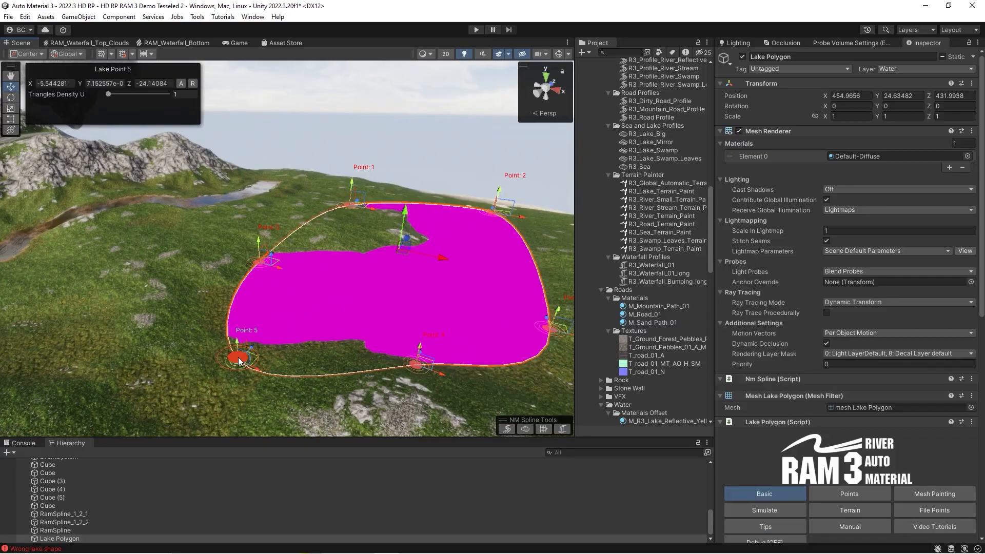
Insert two extra points between existing points along the lake's near edge and remove them again
{"action": "left_click", "coordinate": [319, 357], "text": "ctrl+shift"}
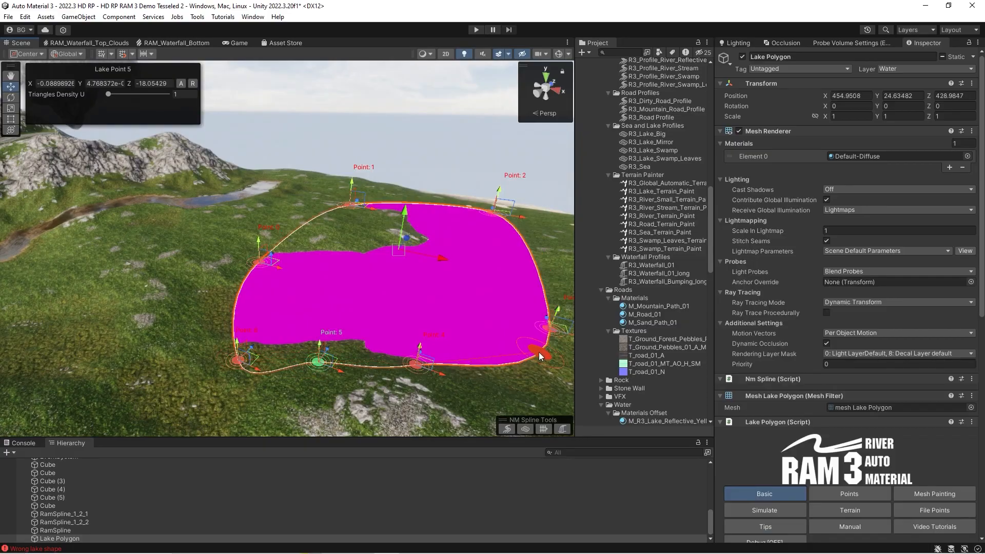
{"action": "left_click", "coordinate": [482, 331], "text": "ctrl+shift"}
{"action": "left_click_drag", "start_coordinate": [406, 303], "coordinate": [407, 301], "text": "alt"}
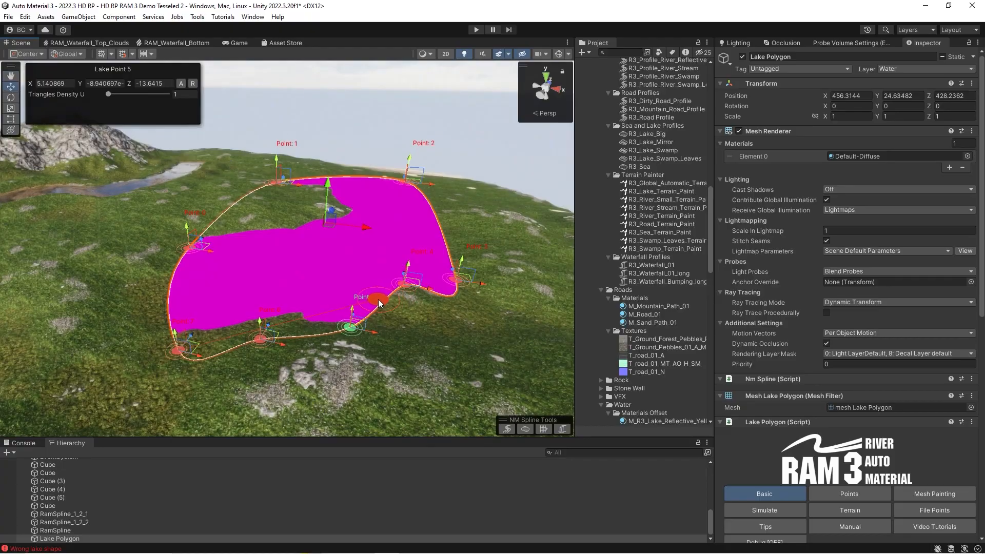
{"action": "left_click", "coordinate": [405, 290], "text": "ctrl"}
{"action": "left_click", "coordinate": [278, 332], "text": "ctrl"}
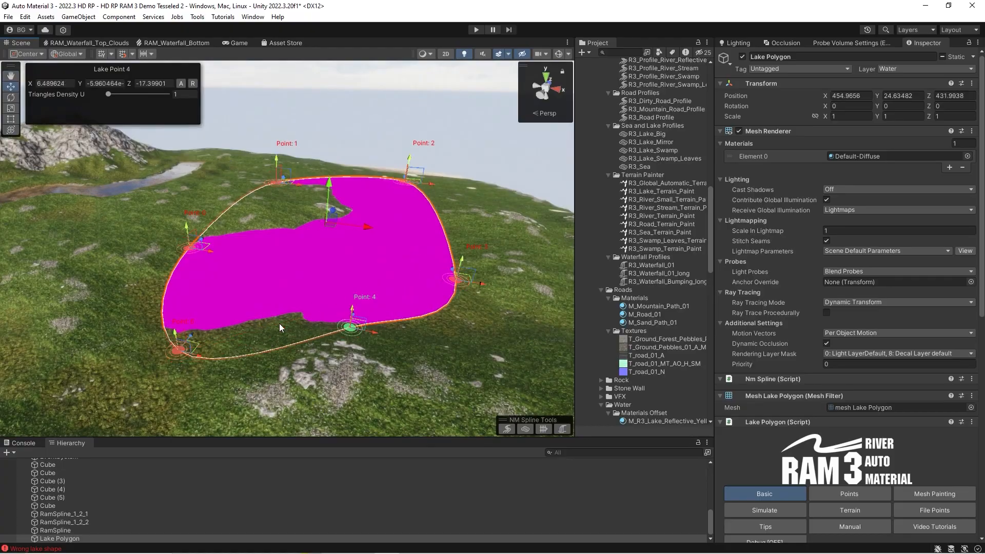
Try to change the height of lake point 3 while Lock height is enabled
{"action": "middle_click_drag", "start_coordinate": [338, 303], "coordinate": [341, 272]}
{"action": "scroll", "coordinate": [335, 270], "scroll_direction": "up", "scroll_amount": 3}
{"action": "left_click_drag", "start_coordinate": [334, 268], "coordinate": [303, 272], "text": "alt"}
{"action": "scroll", "coordinate": [810, 332], "scroll_direction": "down", "scroll_amount": 9}
{"action": "right_click_drag", "start_coordinate": [431, 288], "coordinate": [433, 255]}
{"action": "left_click_drag", "start_coordinate": [439, 253], "coordinate": [414, 254]}
{"action": "right_click_drag", "start_coordinate": [344, 257], "coordinate": [356, 253]}
{"action": "left_click_drag", "start_coordinate": [349, 265], "coordinate": [349, 267]}
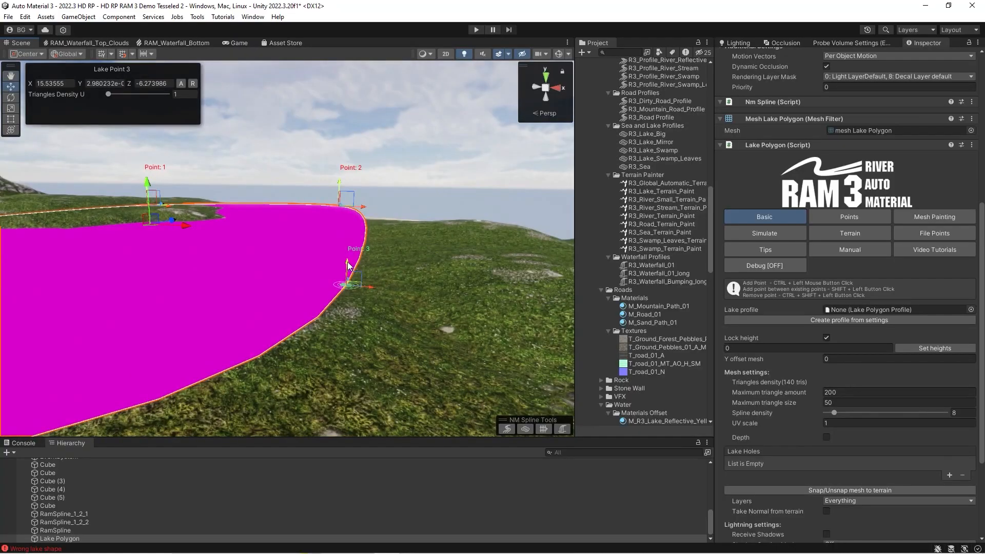
{"action": "right_click_drag", "start_coordinate": [348, 265], "coordinate": [376, 255]}
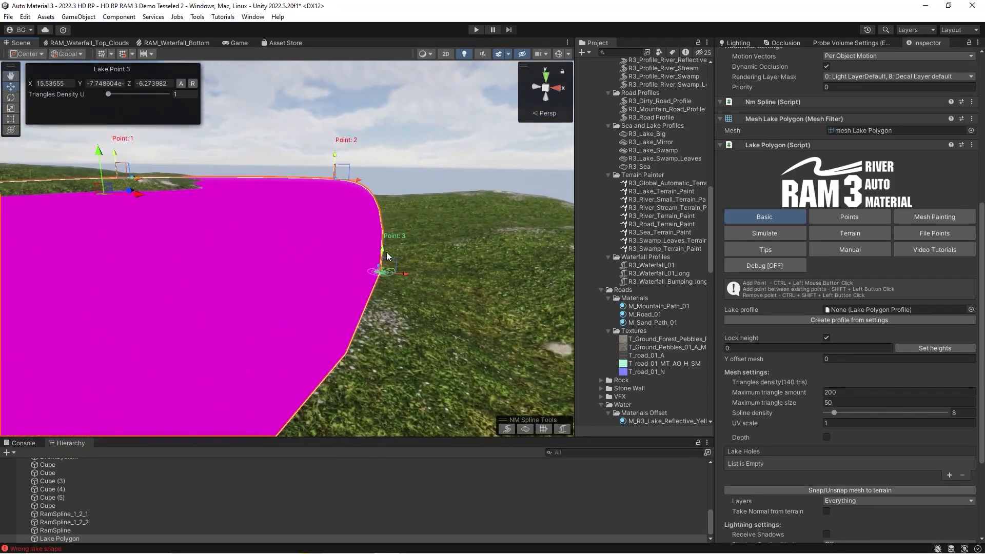
Raise lake point 3 with Lock height turned off, and re-enable Lock height
{"action": "left_click", "coordinate": [826, 338]}
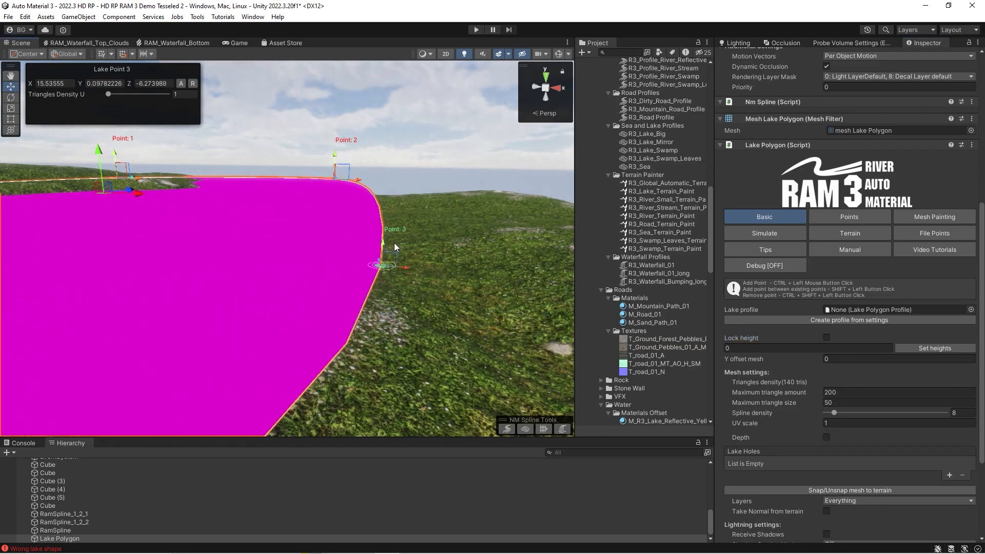
{"action": "left_click", "coordinate": [826, 338]}
{"action": "right_click_drag", "start_coordinate": [330, 273], "coordinate": [284, 285]}
{"action": "key", "text": "s"}
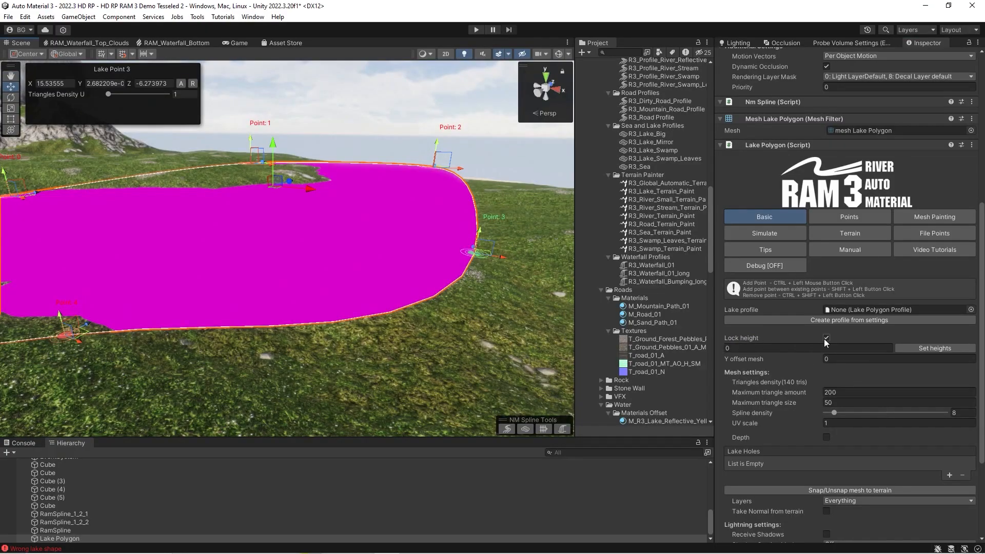
Assign the R3_Lake_Mirror profile to the new lake polygon
{"action": "mouse_move", "coordinate": [306, 332]}
{"action": "right_mouse_down"}
{"action": "mouse_move", "coordinate": [247, 329]}
{"action": "mouse_move", "coordinate": [318, 330]}
{"action": "mouse_move", "coordinate": [320, 339]}
{"action": "right_mouse_up"}
{"action": "key", "text": "a"}
{"action": "key", "text": "w"}
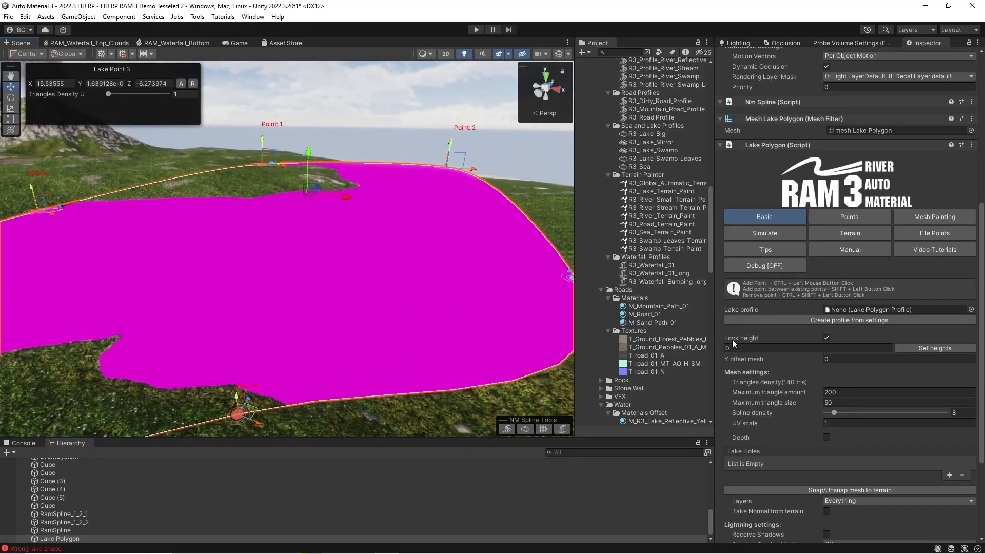
{"action": "right_click_drag", "start_coordinate": [383, 356], "coordinate": [395, 347]}
{"action": "key", "text": "s"}
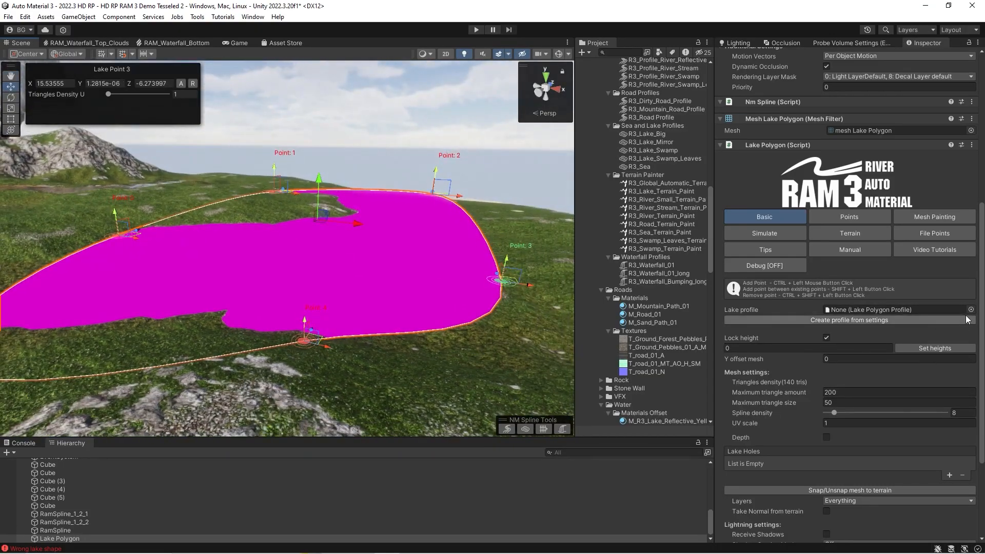
{"action": "left_click", "coordinate": [970, 309]}
{"action": "left_click", "coordinate": [593, 322]}
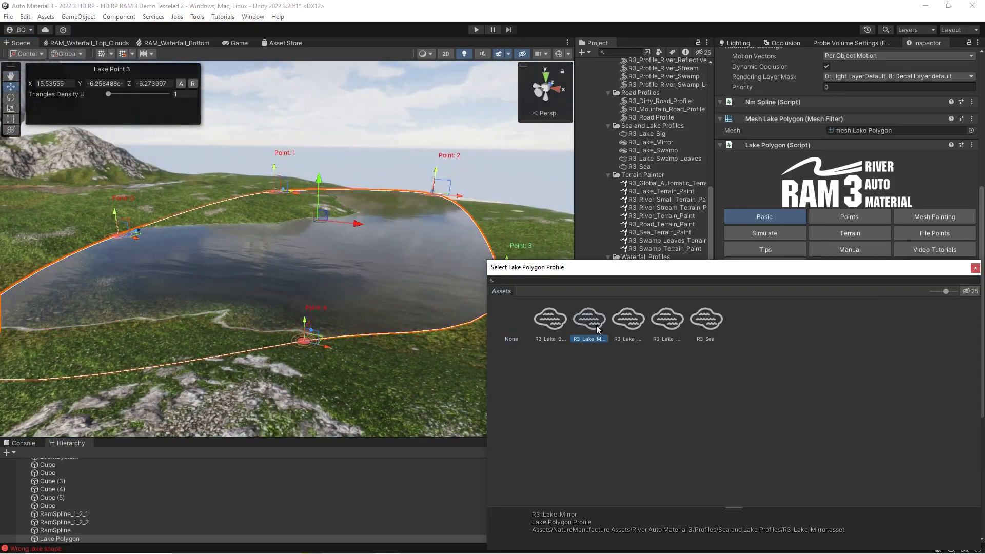
Preview the other lake and sea profiles on the polygon and return to R3_Lake_Mirror
{"action": "left_click", "coordinate": [554, 324]}
{"action": "left_click", "coordinate": [621, 320]}
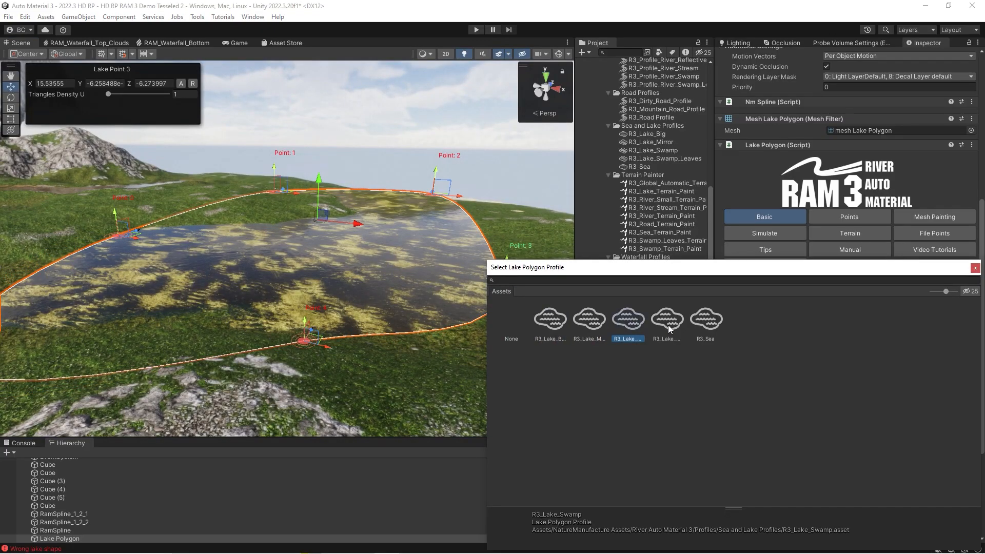
{"action": "left_click", "coordinate": [668, 324]}
{"action": "left_click", "coordinate": [708, 327]}
{"action": "left_click", "coordinate": [627, 324]}
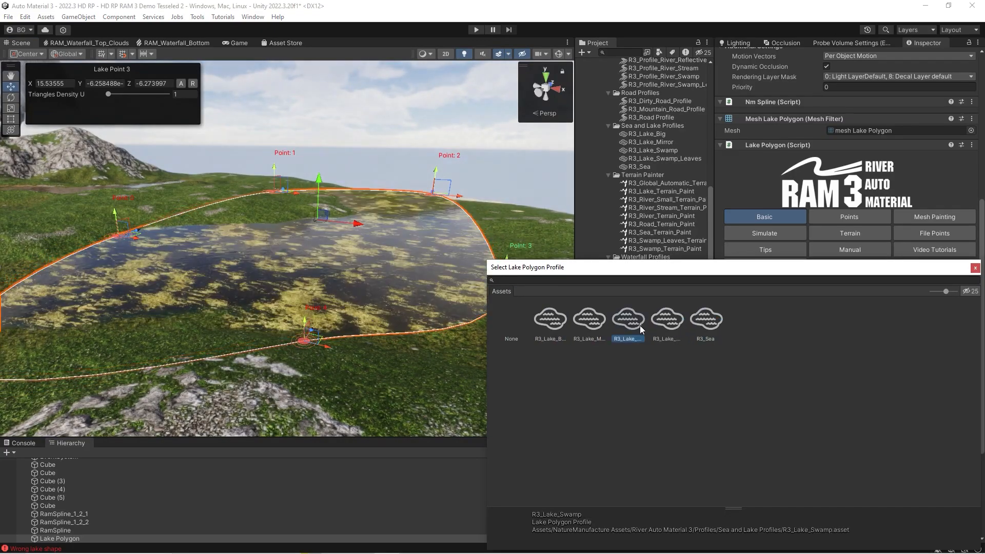
{"action": "left_click", "coordinate": [591, 324]}
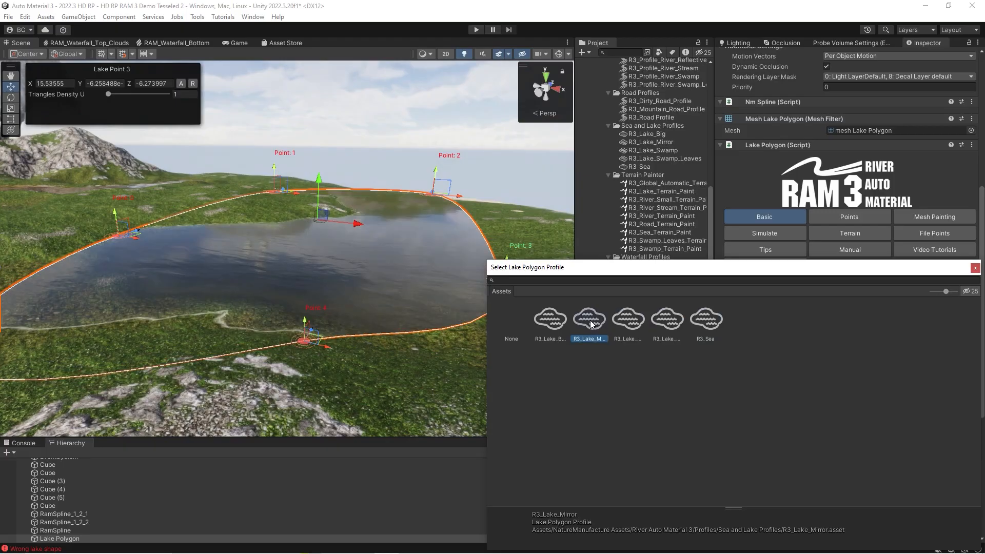
Move lake points 3 and 2 horizontally to reshape the lake's far shoreline
{"action": "right_click_drag", "start_coordinate": [393, 300], "coordinate": [311, 307]}
{"action": "left_click_drag", "start_coordinate": [509, 295], "coordinate": [643, 292]}
{"action": "right_click_drag", "start_coordinate": [323, 288], "coordinate": [369, 281]}
{"action": "left_click_drag", "start_coordinate": [318, 183], "coordinate": [395, 196]}
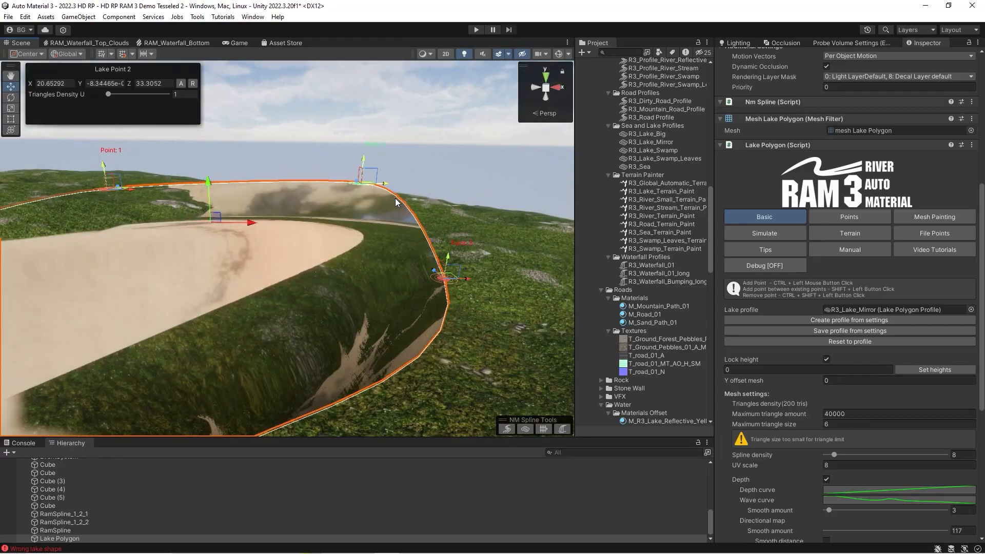
{"action": "right_click_drag", "start_coordinate": [401, 233], "coordinate": [340, 258]}
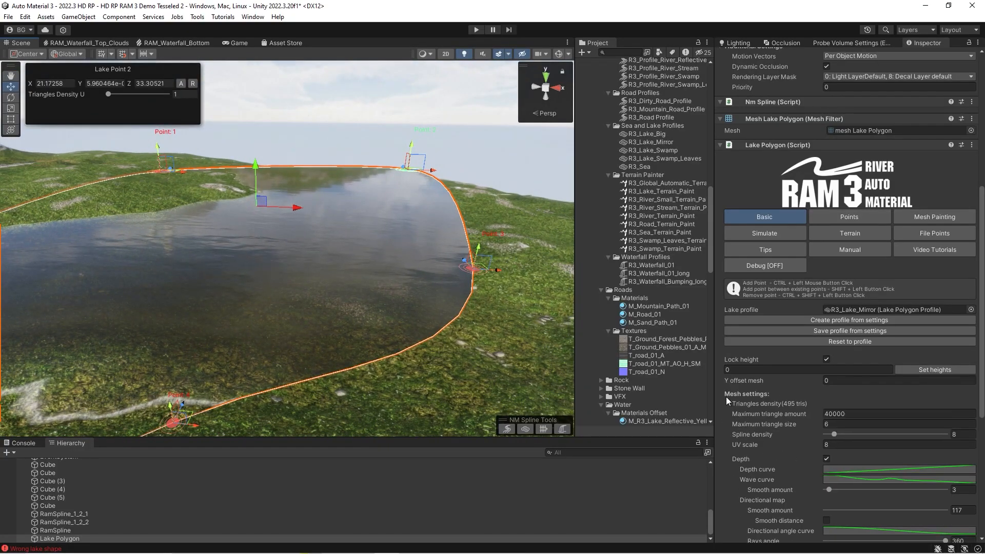
Replace the lake's Mesh Renderer material with M_UV checker
{"action": "right_click_drag", "start_coordinate": [371, 272], "coordinate": [405, 287]}
{"action": "key", "text": "s"}
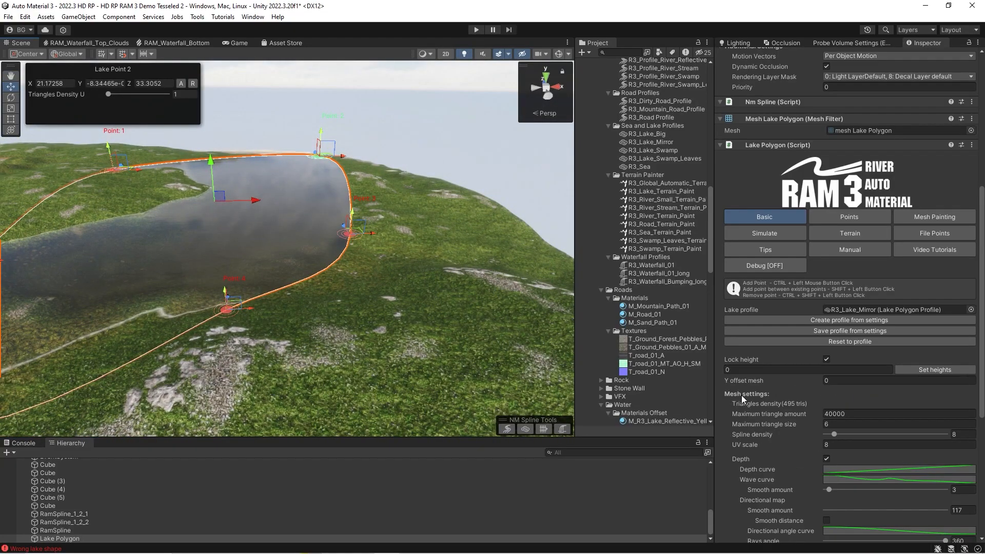
{"action": "scroll", "coordinate": [825, 190], "scroll_direction": "down", "scroll_amount": 5}
{"action": "scroll", "coordinate": [814, 276], "scroll_direction": "up", "scroll_amount": 10}
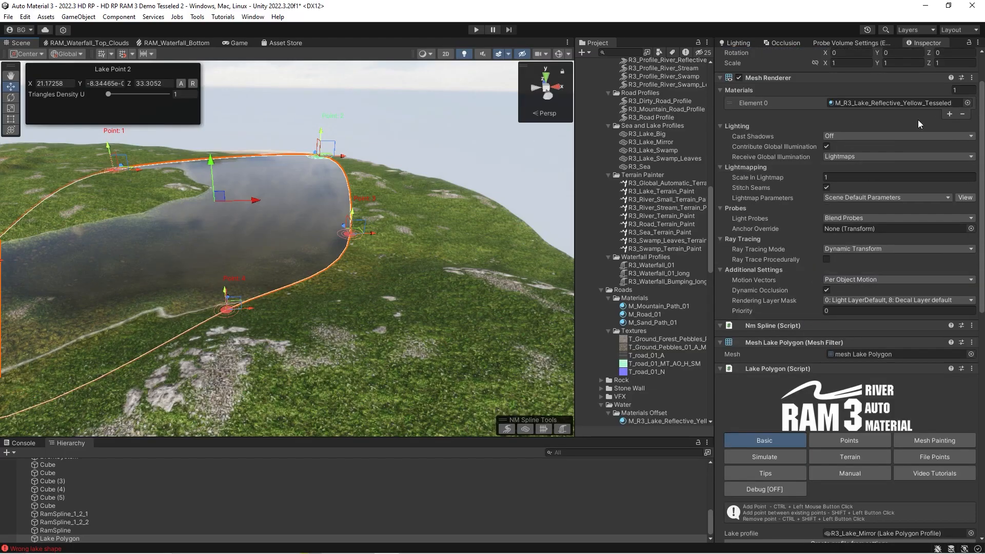
{"action": "left_click", "coordinate": [967, 103]}
{"action": "scroll", "coordinate": [589, 282], "scroll_direction": "down", "scroll_amount": 2}
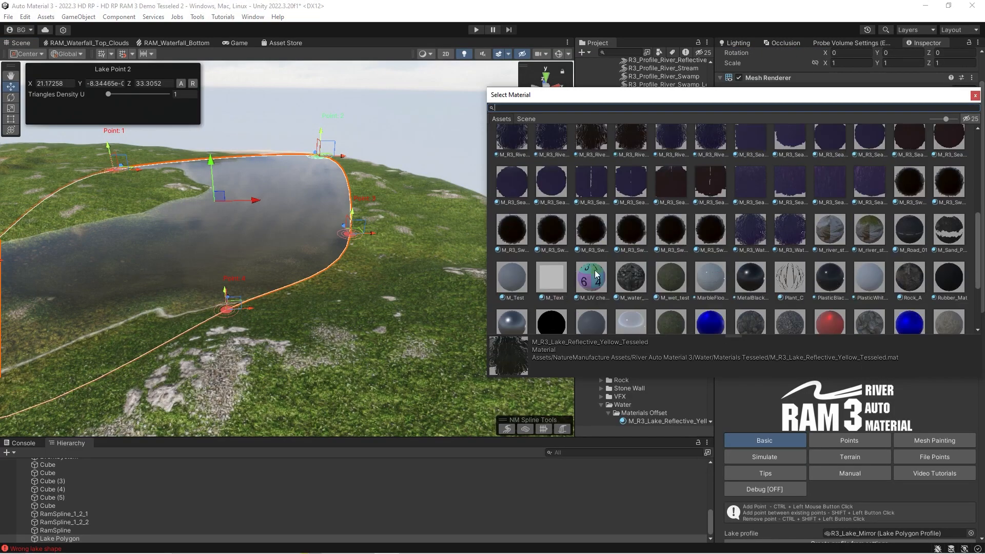
{"action": "double_click", "coordinate": [589, 282]}
Switch the scene view to wireframe shading to show the lake's triangle mesh
{"action": "left_click_drag", "start_coordinate": [276, 186], "coordinate": [399, 66], "text": "alt"}
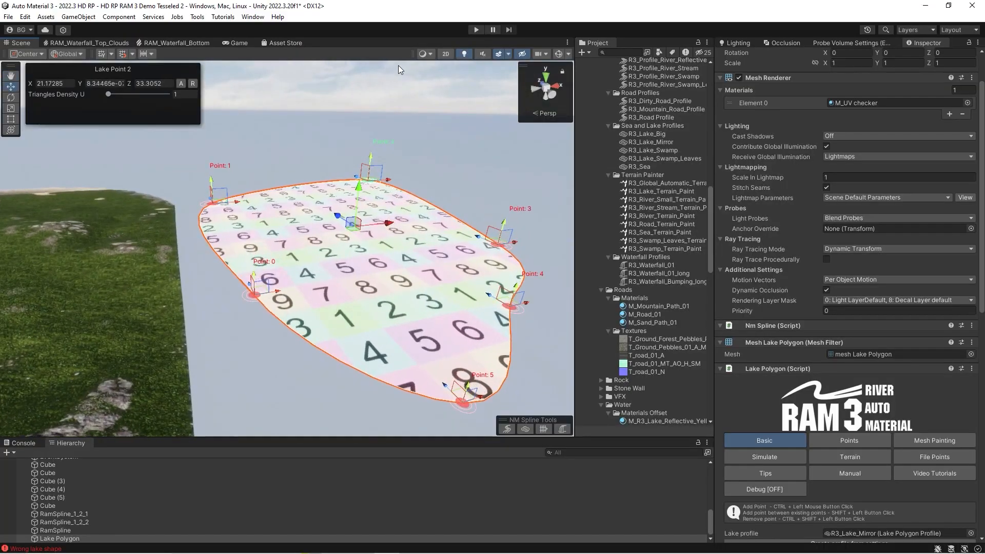
{"action": "left_click", "coordinate": [432, 54]}
{"action": "left_click", "coordinate": [436, 84]}
{"action": "mouse_move", "coordinate": [255, 204]}
{"action": "right_mouse_down"}
{"action": "mouse_move", "coordinate": [264, 257]}
{"action": "mouse_move", "coordinate": [213, 204]}
{"action": "right_mouse_up"}
{"action": "key", "text": "w"}
{"action": "key", "text": "s"}
Set the lake mesh's Maximum triangle size to 20
{"action": "scroll", "coordinate": [781, 396], "scroll_direction": "down", "scroll_amount": 5}
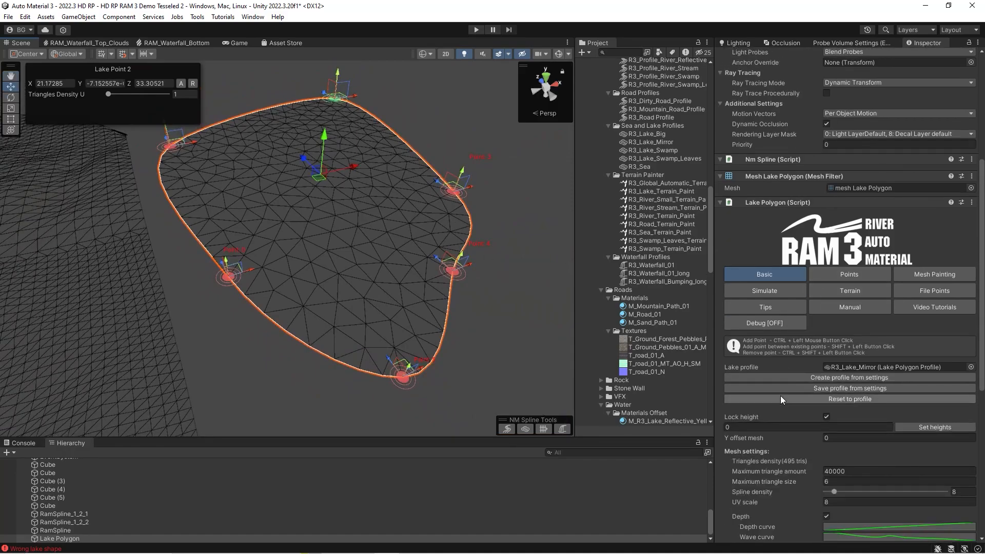
{"action": "scroll", "coordinate": [735, 389], "scroll_direction": "down", "scroll_amount": 4}
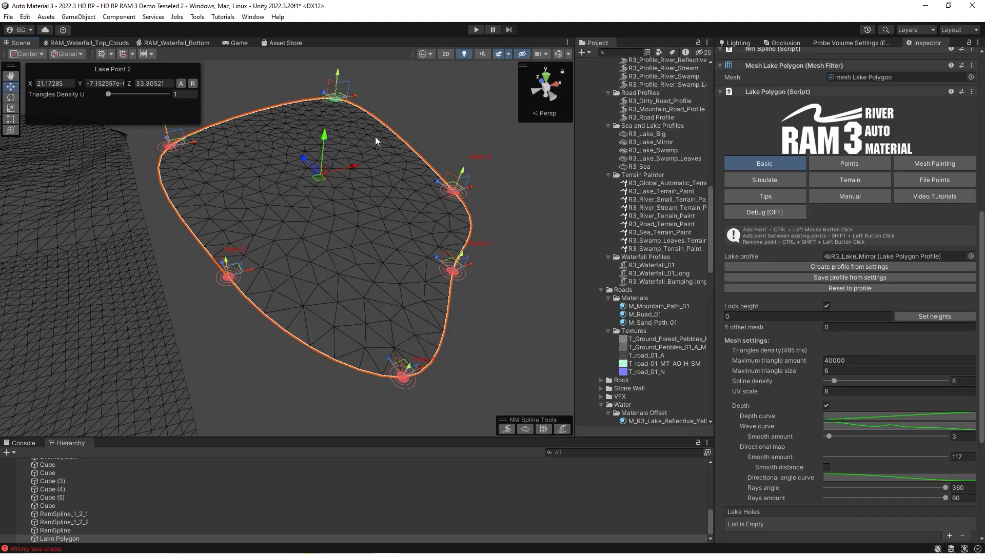
{"action": "right_click_drag", "start_coordinate": [360, 169], "coordinate": [362, 141]}
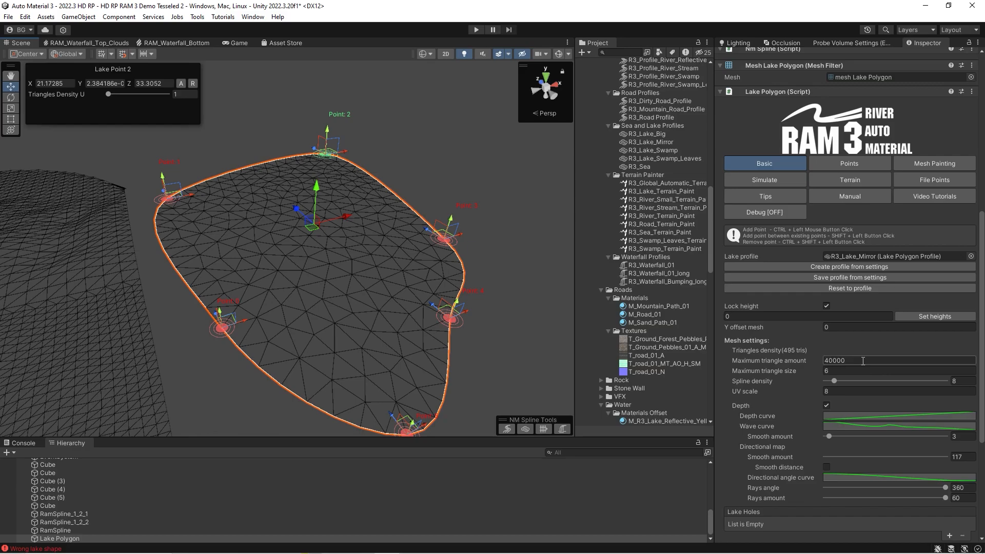
{"action": "scroll", "coordinate": [809, 349], "scroll_direction": "down", "scroll_amount": 3}
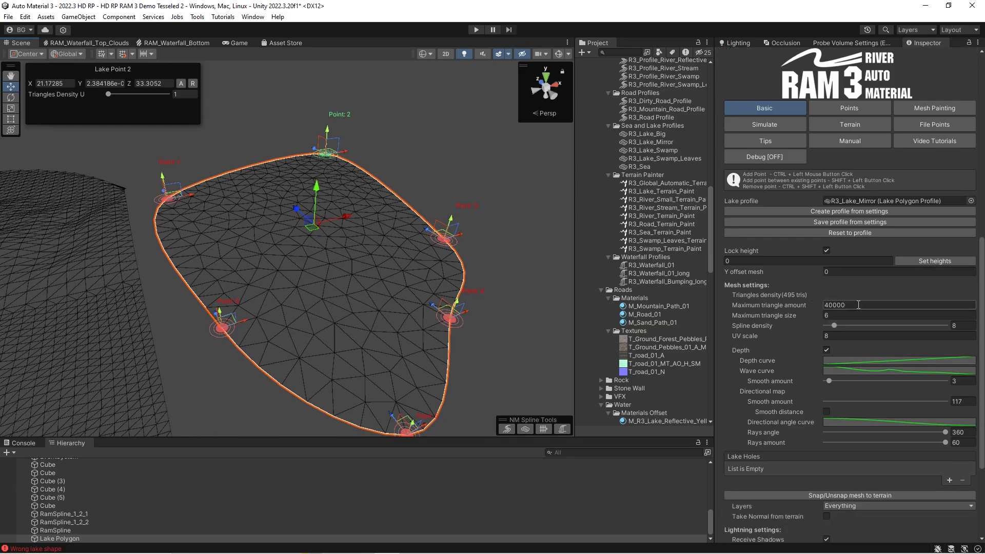
{"action": "left_click", "coordinate": [832, 303]}
{"action": "right_click_drag", "start_coordinate": [367, 255], "coordinate": [348, 240]}
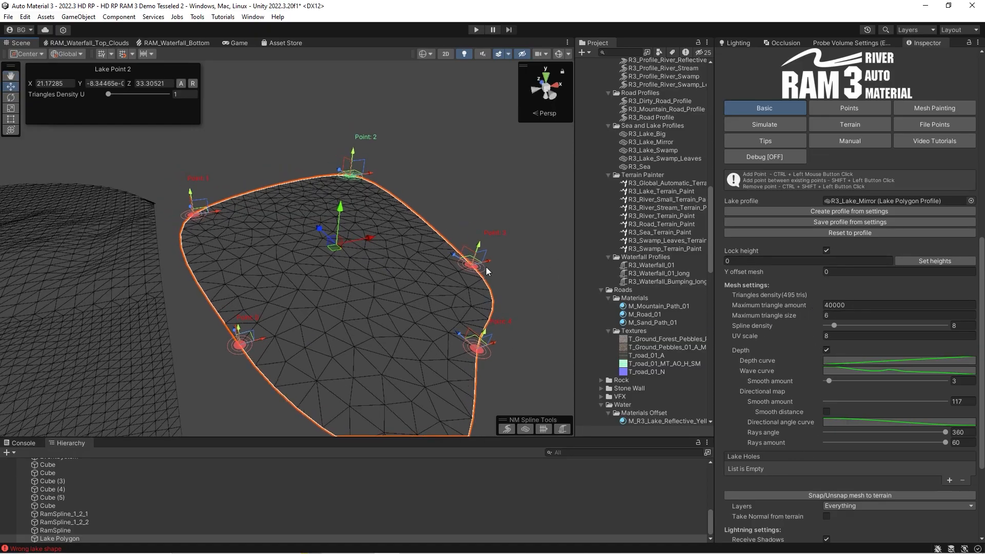
{"action": "right_click_drag", "start_coordinate": [489, 267], "coordinate": [355, 270]}
{"action": "left_click", "coordinate": [825, 316]}
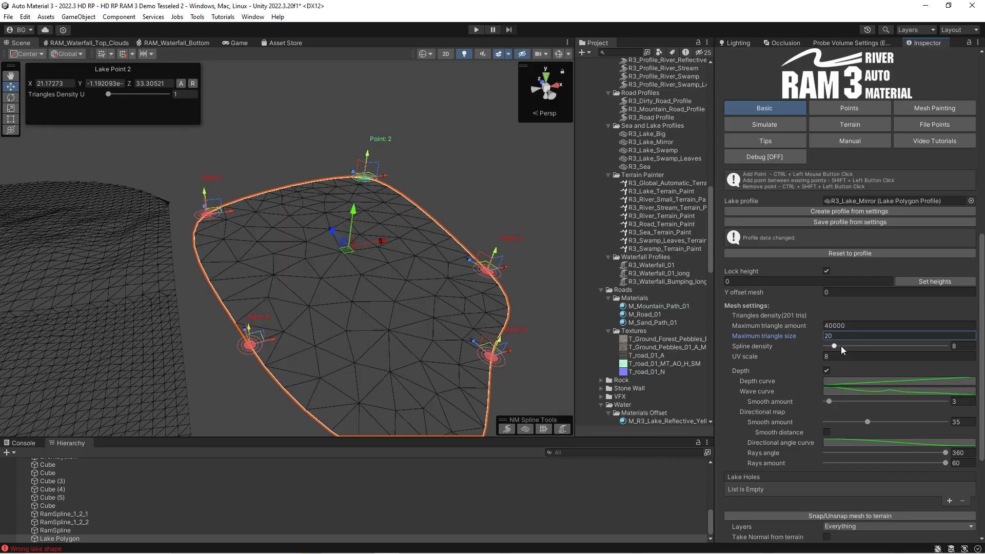
Lower the lake's Spline density to 1 and set it back to 8
{"action": "left_click", "coordinate": [834, 347]}
{"action": "left_click_drag", "start_coordinate": [820, 346], "coordinate": [791, 349]}
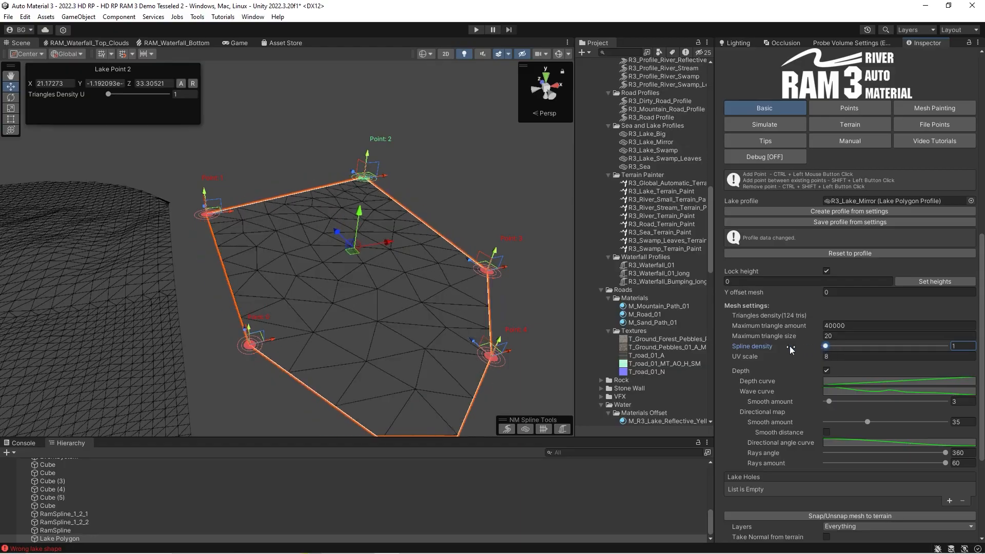
{"action": "right_click_drag", "start_coordinate": [249, 218], "coordinate": [264, 258]}
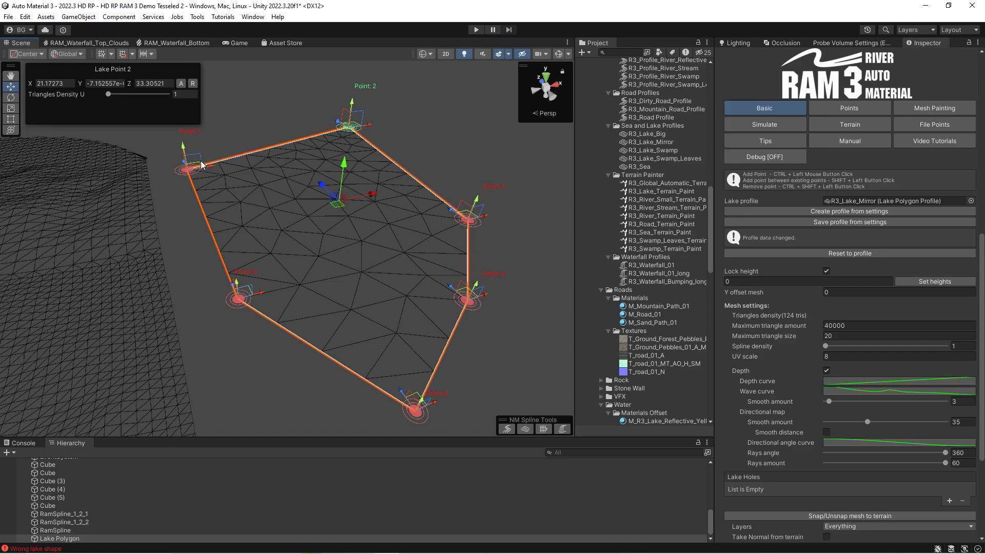
{"action": "left_click_drag", "start_coordinate": [828, 345], "coordinate": [839, 354]}
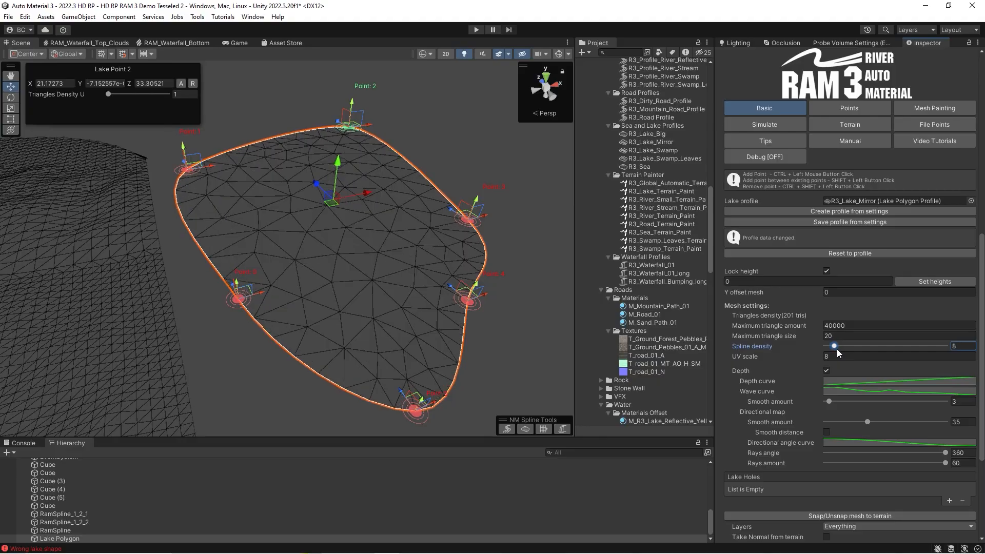
Switch the scene view back to shaded mode to show the checker texture on the lake
{"action": "right_click_drag", "start_coordinate": [380, 288], "coordinate": [338, 282]}
{"action": "scroll", "coordinate": [292, 125], "scroll_direction": "down", "scroll_amount": 3}
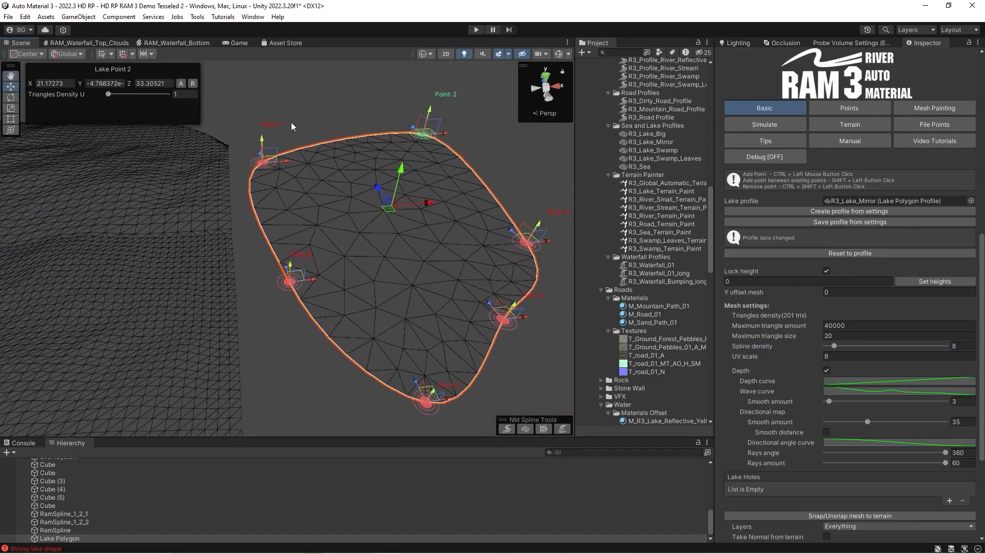
{"action": "left_click", "coordinate": [430, 55]}
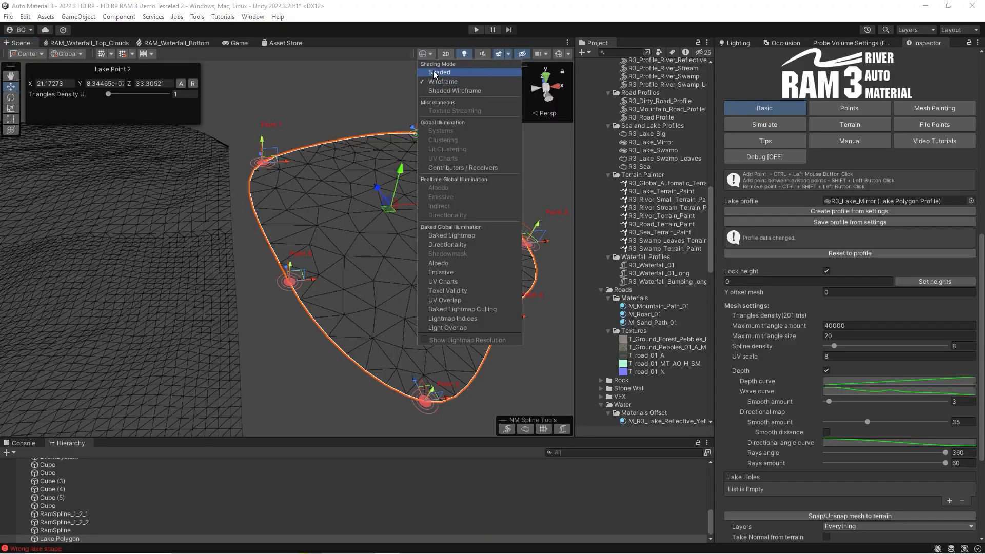
{"action": "left_click", "coordinate": [437, 72]}
{"action": "right_click_drag", "start_coordinate": [302, 223], "coordinate": [324, 228]}
{"action": "scroll", "coordinate": [324, 227], "scroll_direction": "up", "scroll_amount": 3}
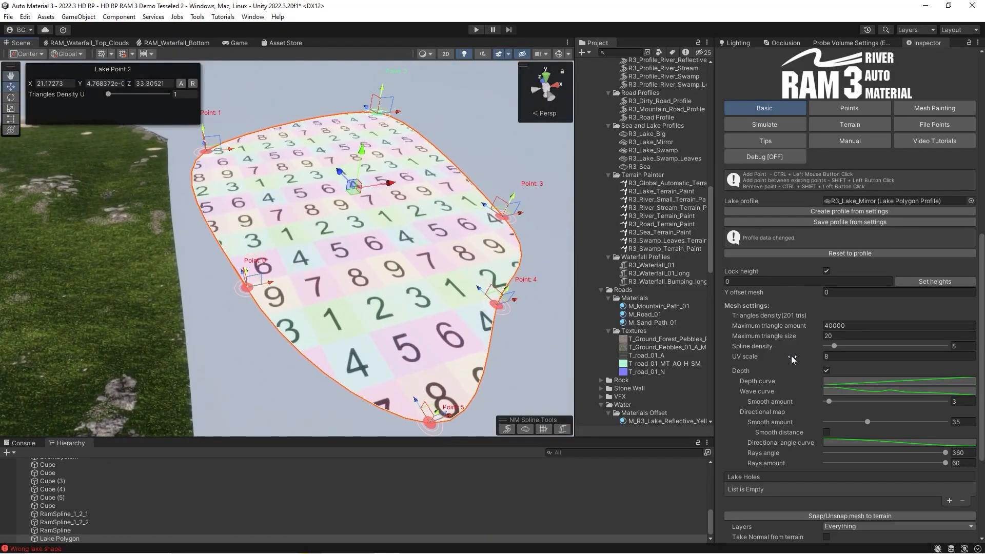
Set the lake mesh's UV scale to 9
{"action": "mouse_move", "coordinate": [782, 357]}
{"action": "left_mouse_down"}
{"action": "mouse_move", "coordinate": [872, 354]}
{"action": "mouse_move", "coordinate": [759, 340]}
{"action": "mouse_move", "coordinate": [796, 361]}
{"action": "left_mouse_up"}
{"action": "type", "text": "9"}
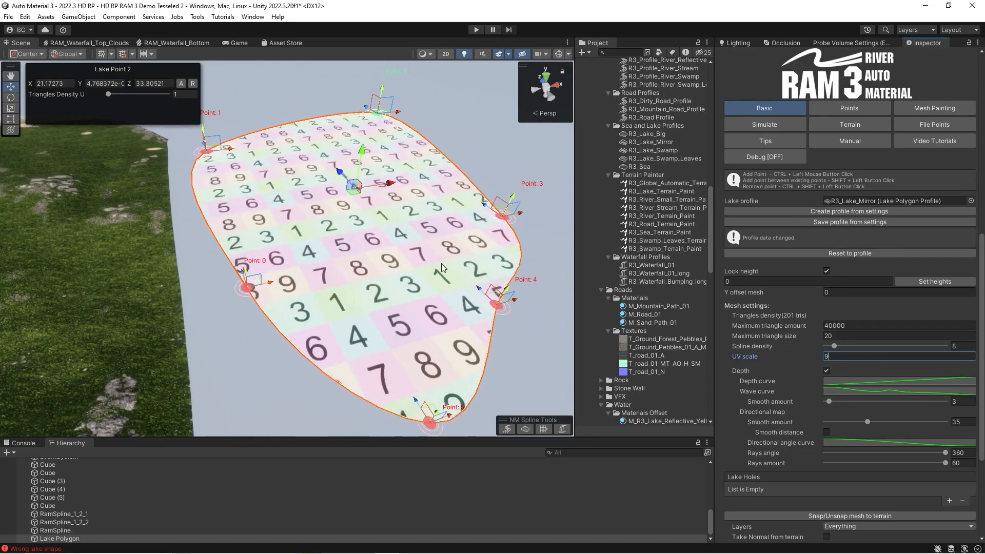
{"action": "right_click_drag", "start_coordinate": [443, 264], "coordinate": [410, 262]}
{"action": "scroll", "coordinate": [821, 340], "scroll_direction": "down", "scroll_amount": 1}
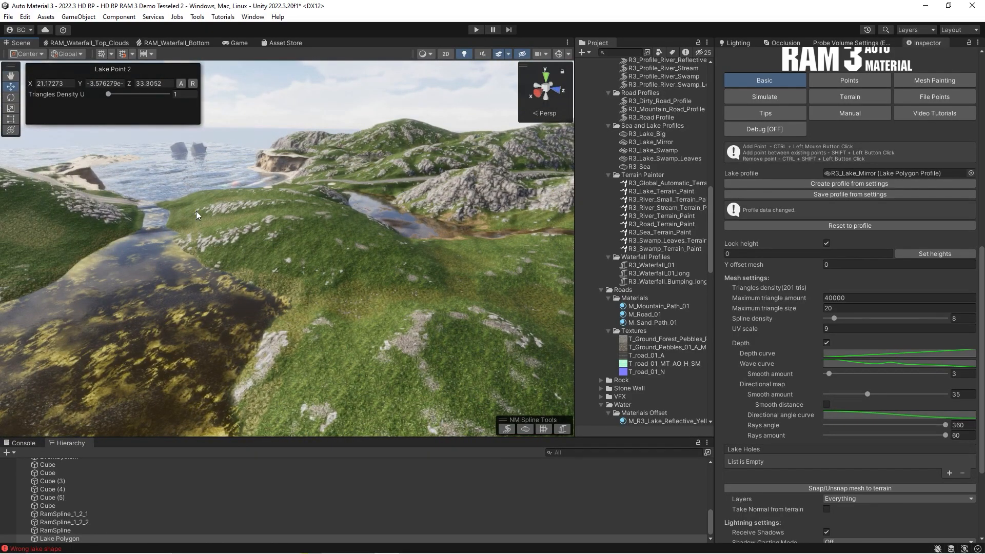
Move the lake polygon along its X axis onto the grassy hillside
{"action": "right_click_drag", "start_coordinate": [135, 223], "coordinate": [510, 299]}
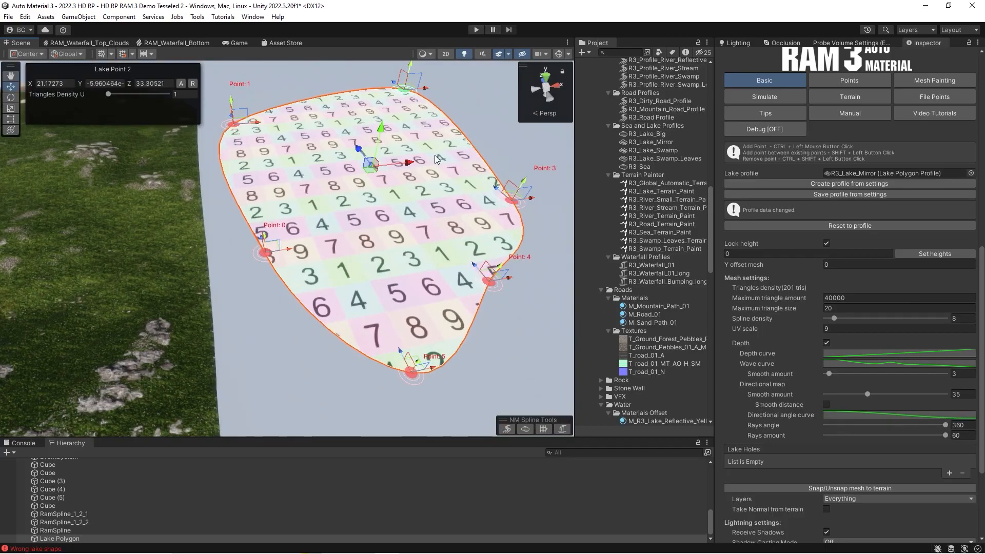
{"action": "left_click_drag", "start_coordinate": [412, 164], "coordinate": [200, 186]}
{"action": "right_click_drag", "start_coordinate": [331, 231], "coordinate": [265, 209]}
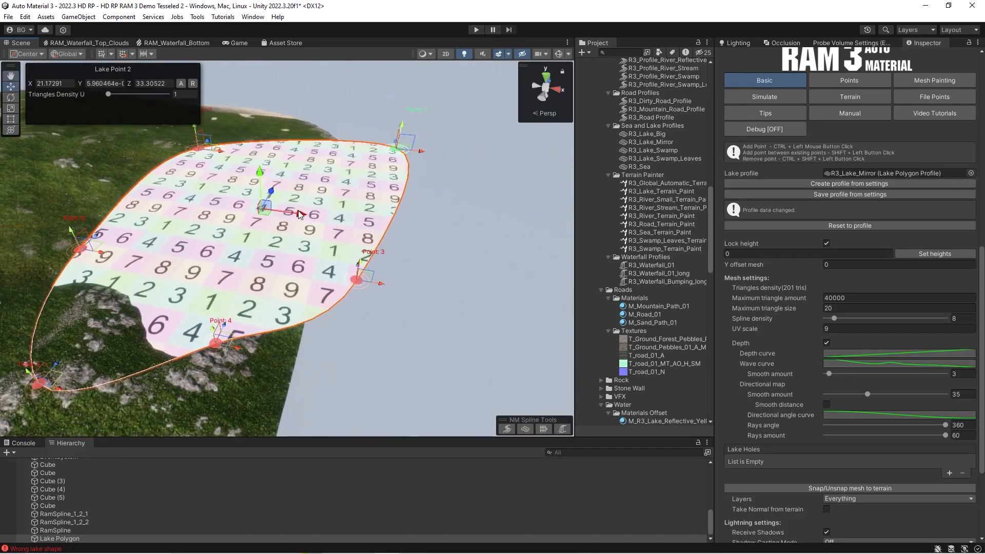
{"action": "left_click_drag", "start_coordinate": [300, 209], "coordinate": [232, 196]}
{"action": "key", "text": "f"}
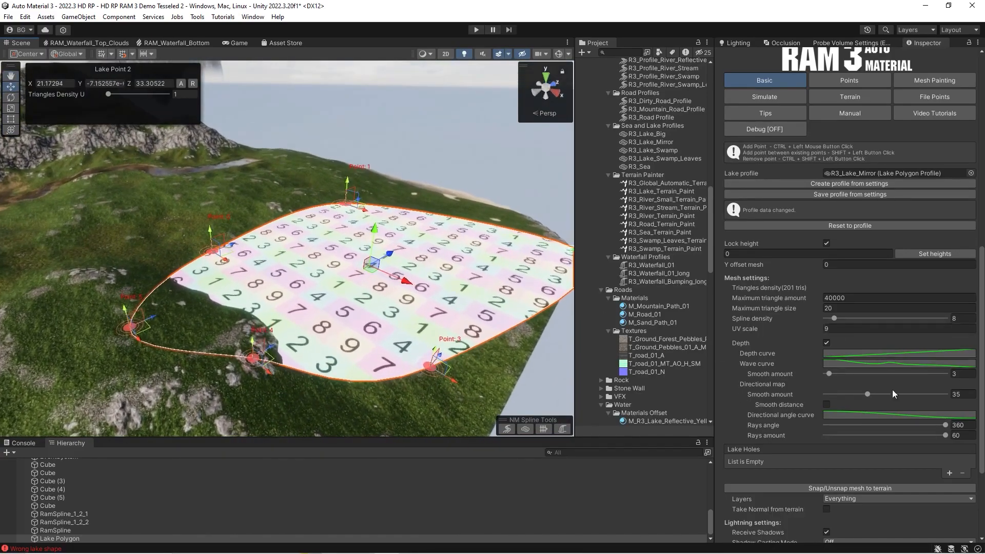
{"action": "right_click_drag", "start_coordinate": [318, 220], "coordinate": [354, 210]}
{"action": "key", "text": "w"}
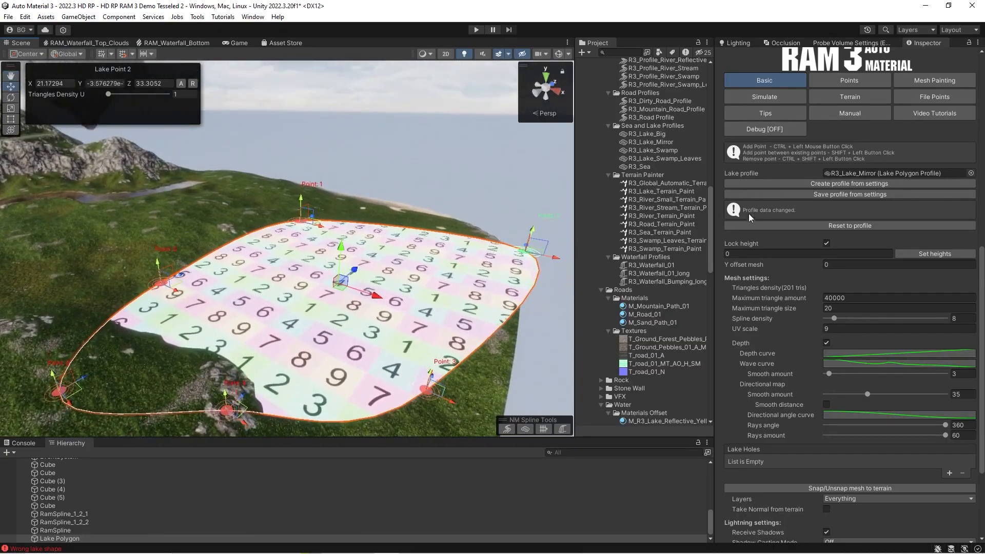
Reset the lake's settings to the R3_Lake_Mirror profile and confirm the reset
{"action": "scroll", "coordinate": [829, 251], "scroll_direction": "up", "scroll_amount": 3}
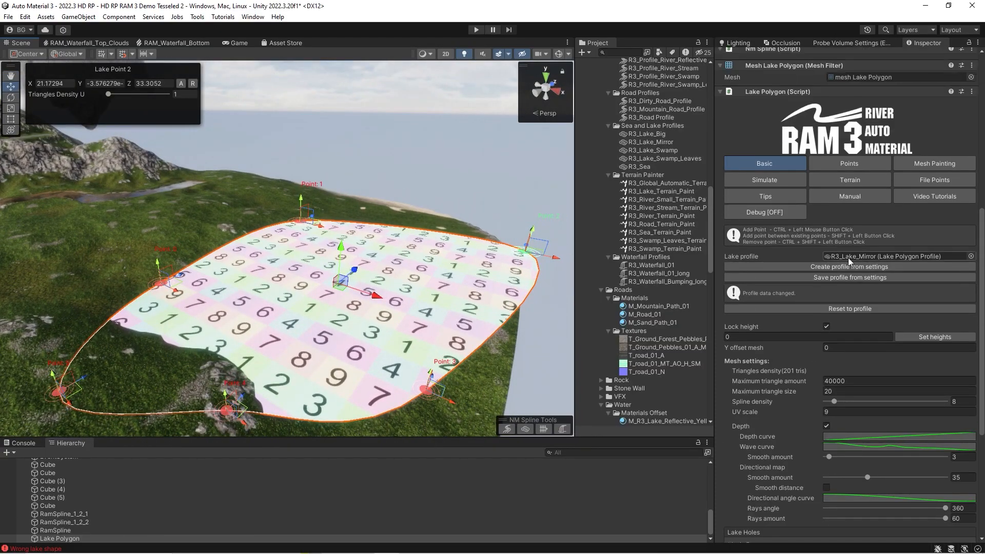
{"action": "left_click", "coordinate": [845, 309]}
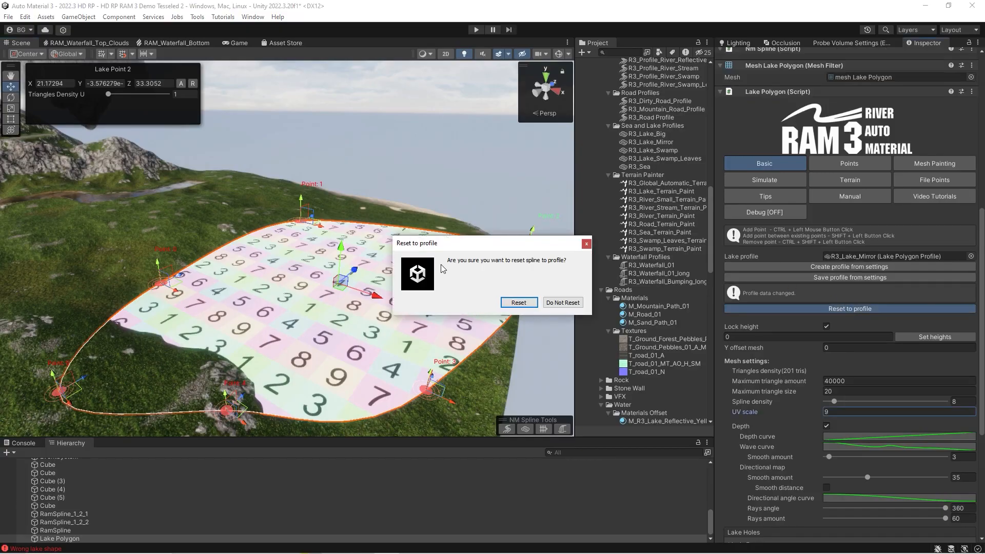
{"action": "left_click", "coordinate": [518, 302]}
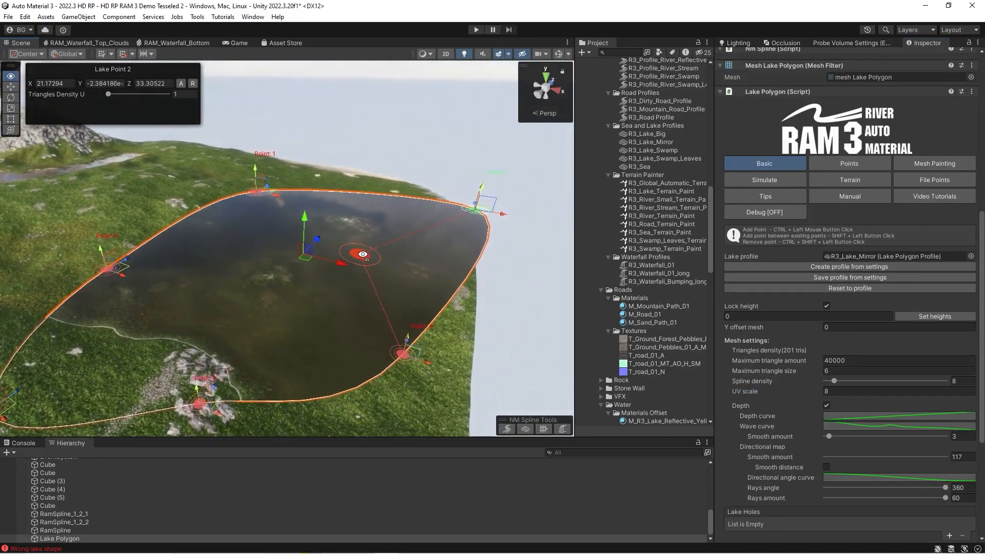
Create a second NatureManufacture lake polygon and place four points for it inside the existing lake
{"action": "scroll", "coordinate": [752, 403], "scroll_direction": "down", "scroll_amount": 5}
{"action": "key", "text": "w"}
{"action": "mouse_move", "coordinate": [348, 267]}
{"action": "right_mouse_down"}
{"action": "mouse_move", "coordinate": [347, 258]}
{"action": "mouse_move", "coordinate": [362, 272]}
{"action": "right_mouse_up"}
{"action": "key", "text": "s"}
{"action": "key", "text": "d"}
{"action": "left_click", "coordinate": [14, 454]}
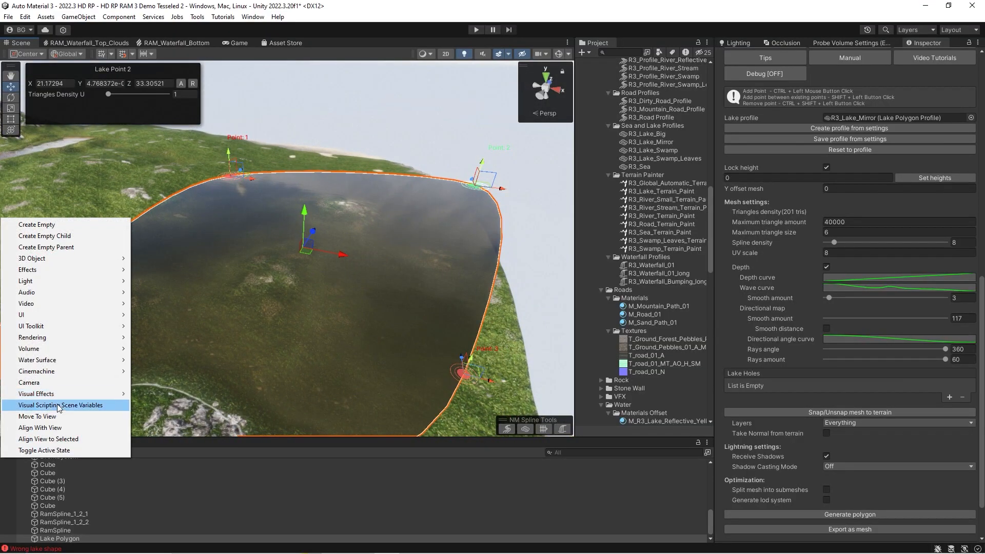
{"action": "mouse_move", "coordinate": [58, 263]}
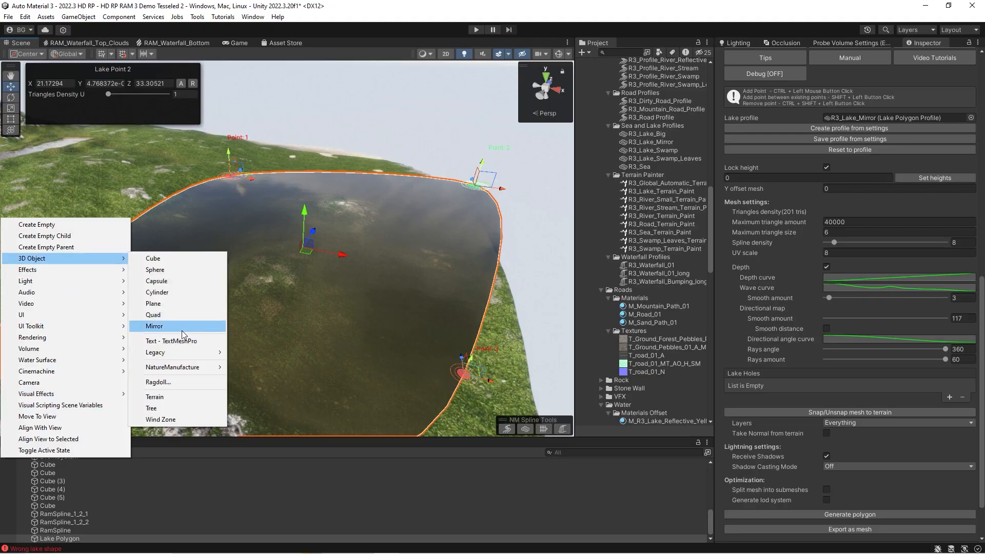
{"action": "mouse_move", "coordinate": [190, 368]}
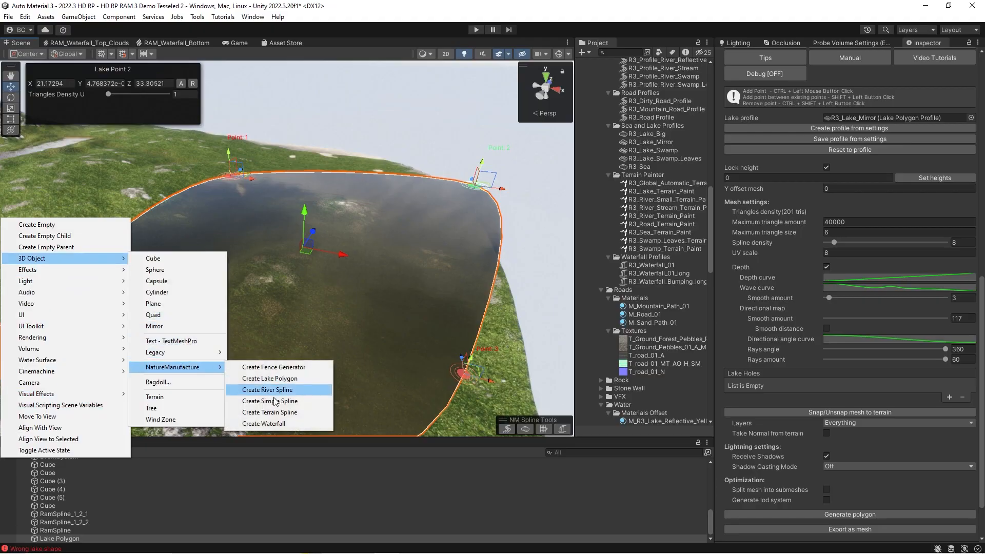
{"action": "left_click", "coordinate": [297, 384]}
{"action": "left_click", "coordinate": [235, 294], "text": "ctrl"}
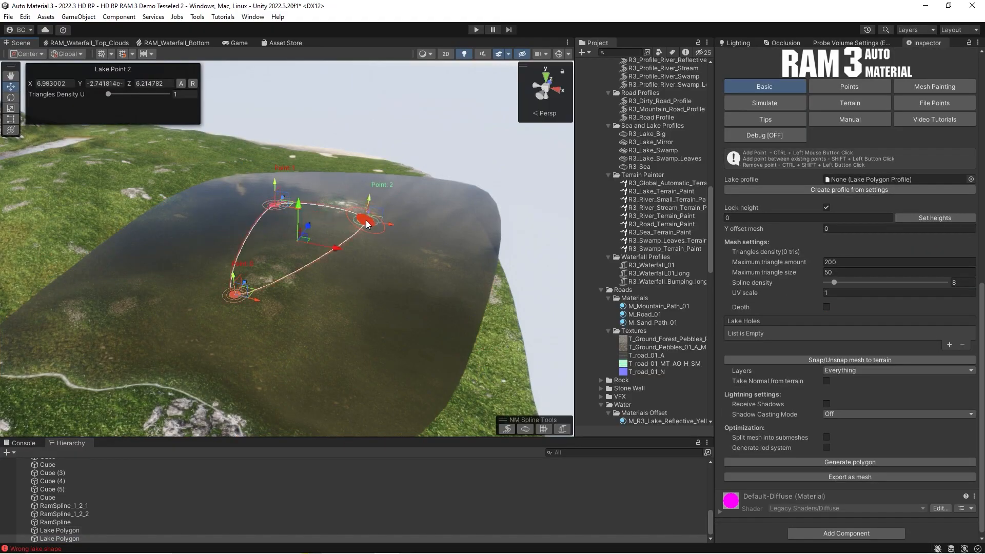
{"action": "left_click", "coordinate": [365, 222], "text": "ctrl"}
{"action": "left_click", "coordinate": [423, 282], "text": "ctrl"}
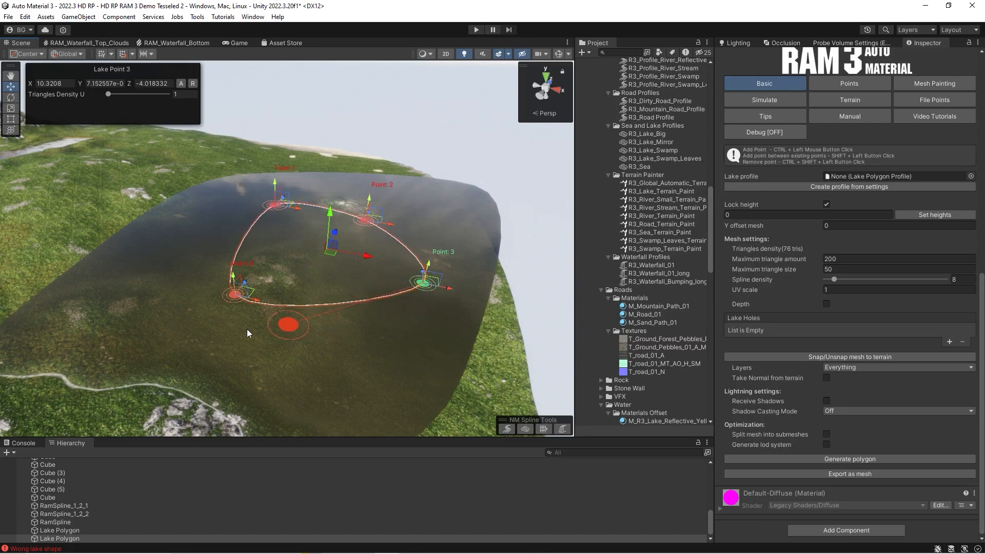
Add an entry to the outer lake's Lake Holes list and assign the inner lake polygon to it
{"action": "left_click", "coordinate": [67, 532]}
{"action": "scroll", "coordinate": [811, 257], "scroll_direction": "down", "scroll_amount": 2}
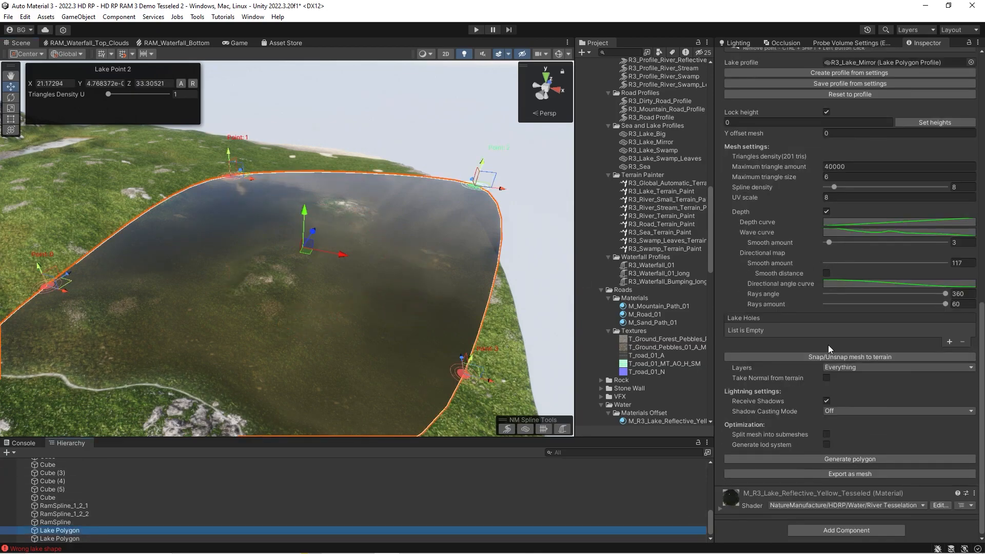
{"action": "left_click_drag", "start_coordinate": [67, 531], "coordinate": [689, 348]}
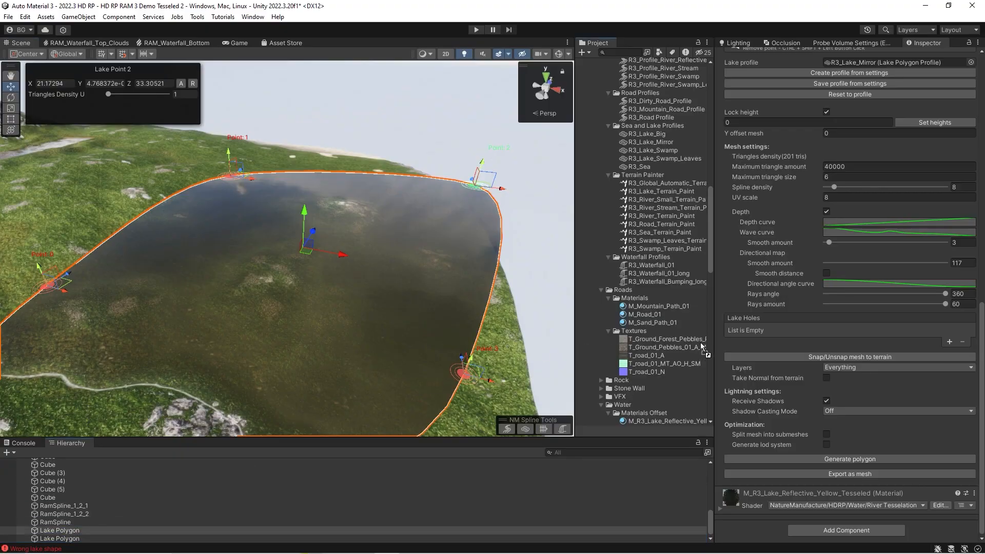
{"action": "left_click", "coordinate": [949, 342]}
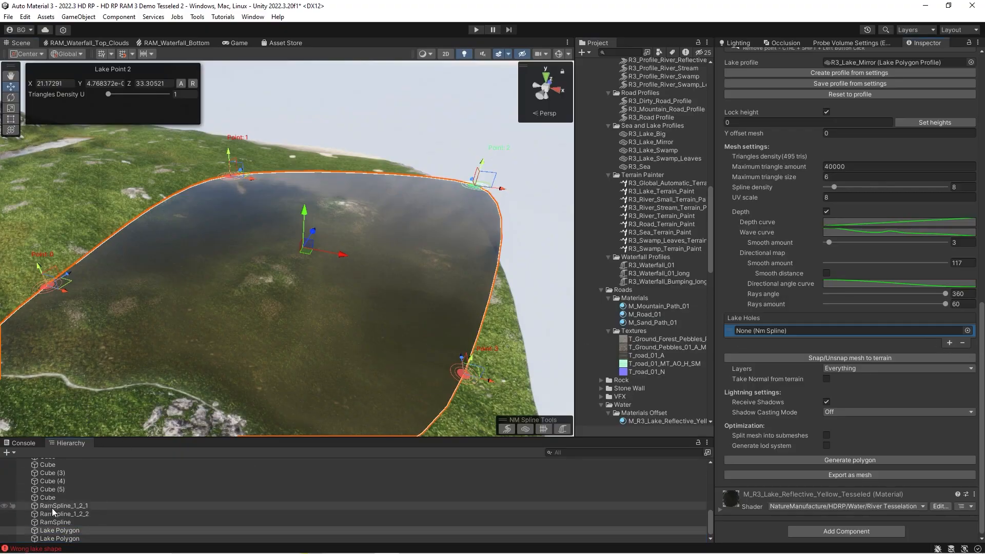
{"action": "left_click_drag", "start_coordinate": [60, 538], "coordinate": [788, 332]}
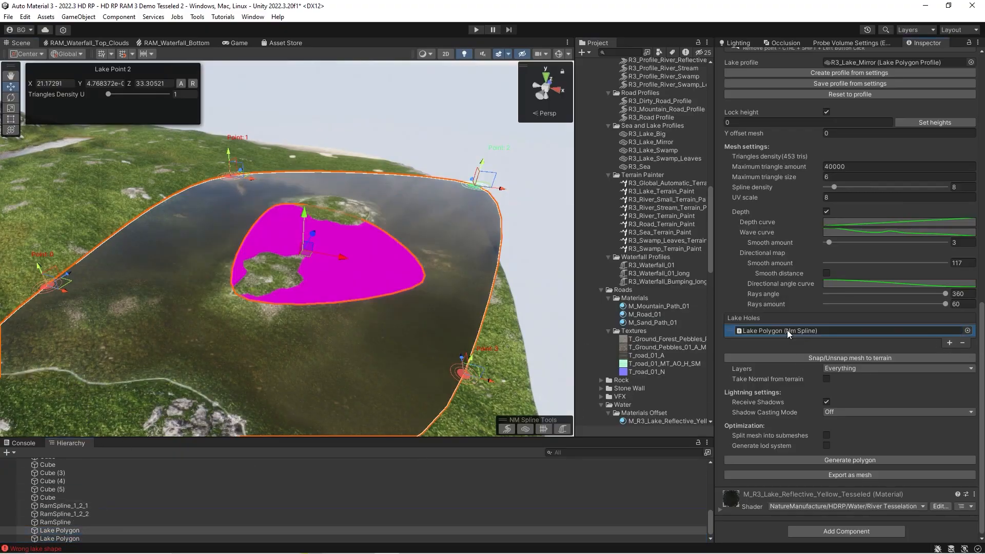
Disable the inner lake polygon's Mesh Renderer so that only the hole in the outer lake remains
{"action": "left_click", "coordinate": [59, 538]}
{"action": "scroll", "coordinate": [781, 168], "scroll_direction": "up", "scroll_amount": 3}
{"action": "scroll", "coordinate": [752, 115], "scroll_direction": "up", "scroll_amount": 4}
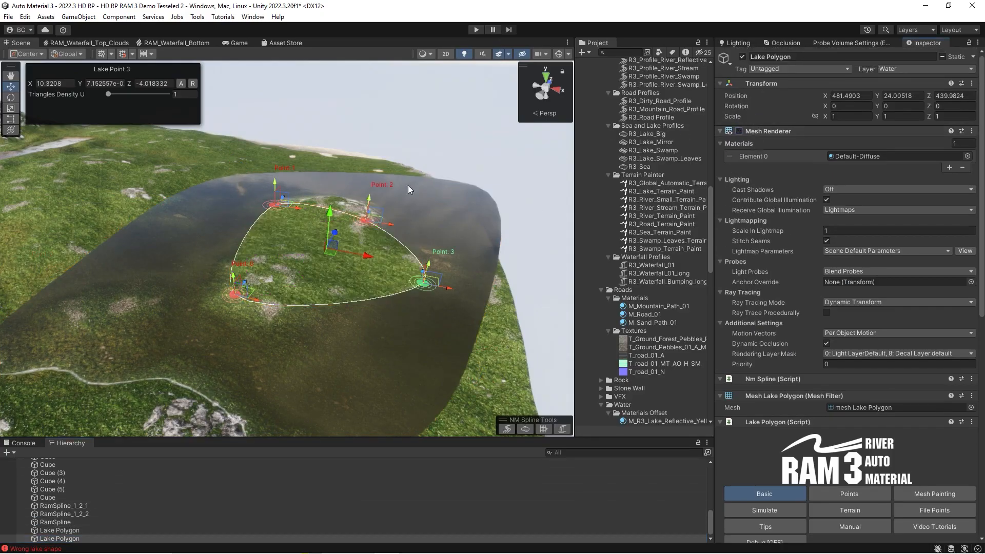
{"action": "left_click_drag", "start_coordinate": [452, 162], "coordinate": [312, 208], "text": "alt"}
{"action": "key", "text": "w"}
{"action": "right_click_drag", "start_coordinate": [312, 206], "coordinate": [376, 194]}
{"action": "key", "text": "f"}
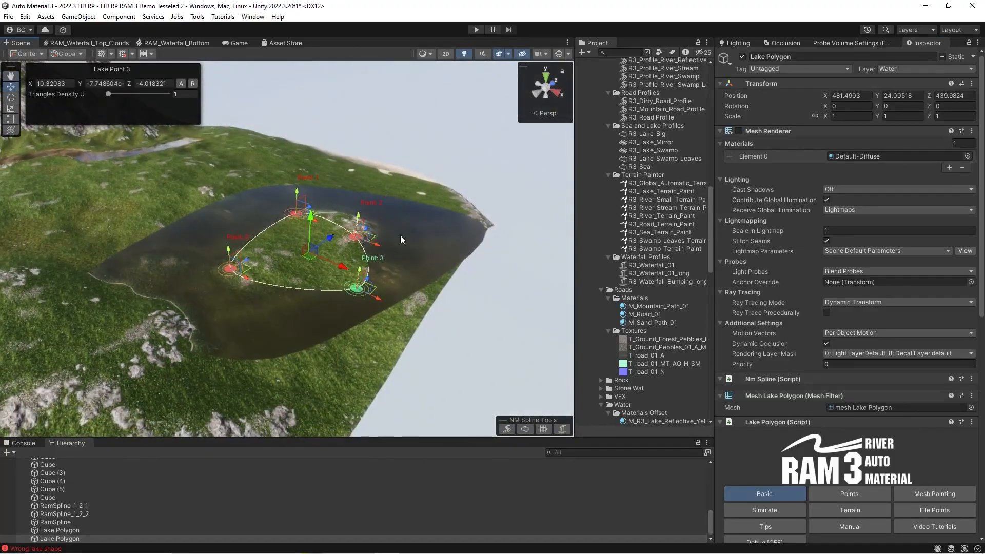
Select the outer lake polygon and examine the sea surface around the small sandy island
{"action": "left_click", "coordinate": [420, 231]}
{"action": "right_click_drag", "start_coordinate": [471, 221], "coordinate": [185, 189]}
{"action": "key", "text": "w"}
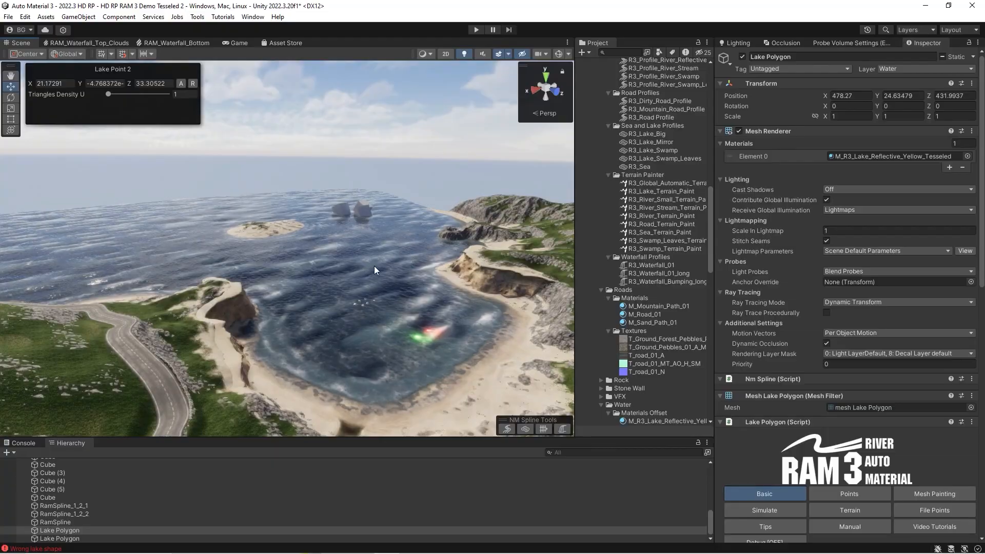
{"action": "right_click_drag", "start_coordinate": [196, 226], "coordinate": [364, 253]}
{"action": "key", "text": "w"}
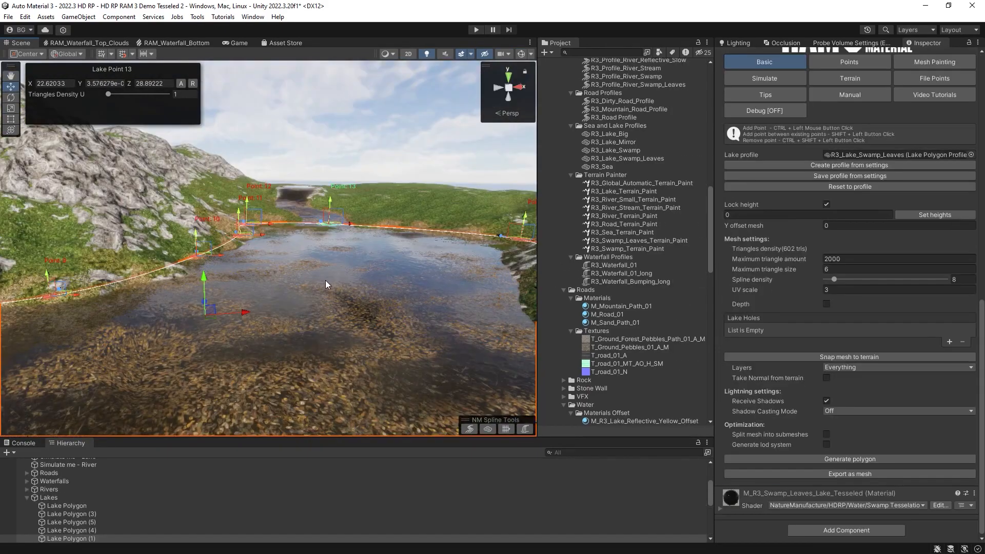
Snap the mesh of Lake Polygon (1) to the terrain and unsnap it again
{"action": "right_click_drag", "start_coordinate": [325, 280], "coordinate": [315, 273]}
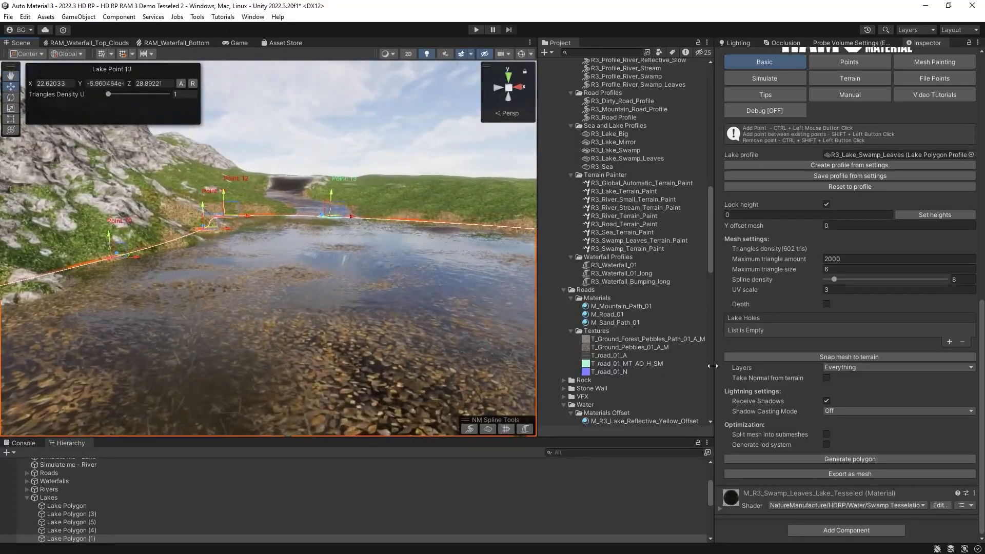
{"action": "left_click", "coordinate": [804, 357]}
{"action": "right_click_drag", "start_coordinate": [298, 272], "coordinate": [387, 331]}
{"action": "right_click_drag", "start_coordinate": [308, 353], "coordinate": [471, 340]}
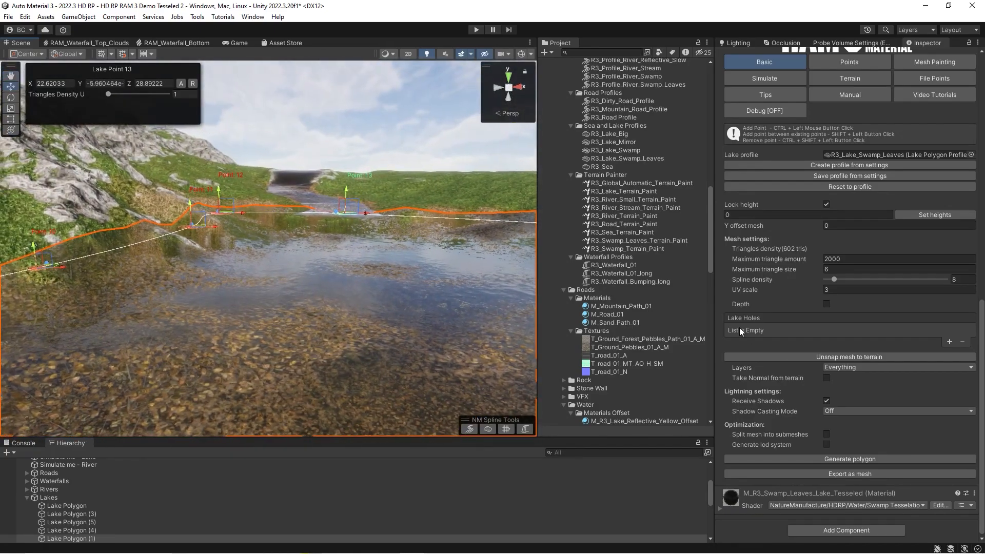
{"action": "left_click", "coordinate": [780, 358]}
{"action": "right_click_drag", "start_coordinate": [195, 297], "coordinate": [276, 279]}
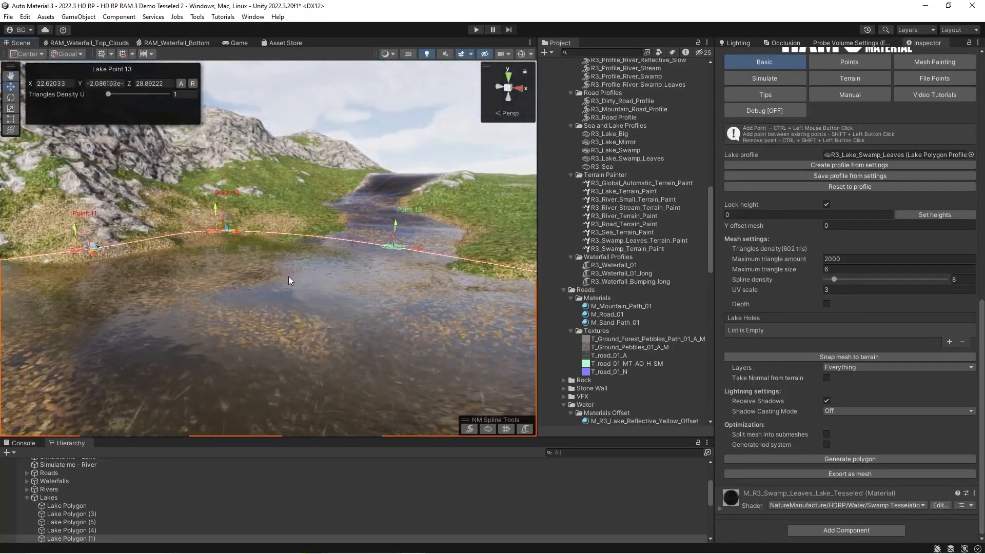
Examine the leaf-covered water of Lake Polygon (1) along its shoreline
{"action": "right_click_drag", "start_coordinate": [255, 234], "coordinate": [212, 240]}
{"action": "right_click_drag", "start_coordinate": [136, 240], "coordinate": [93, 268]}
{"action": "right_click_drag", "start_coordinate": [350, 282], "coordinate": [456, 267]}
{"action": "right_click_drag", "start_coordinate": [250, 287], "coordinate": [338, 294]}
{"action": "right_click_drag", "start_coordinate": [416, 238], "coordinate": [410, 265]}
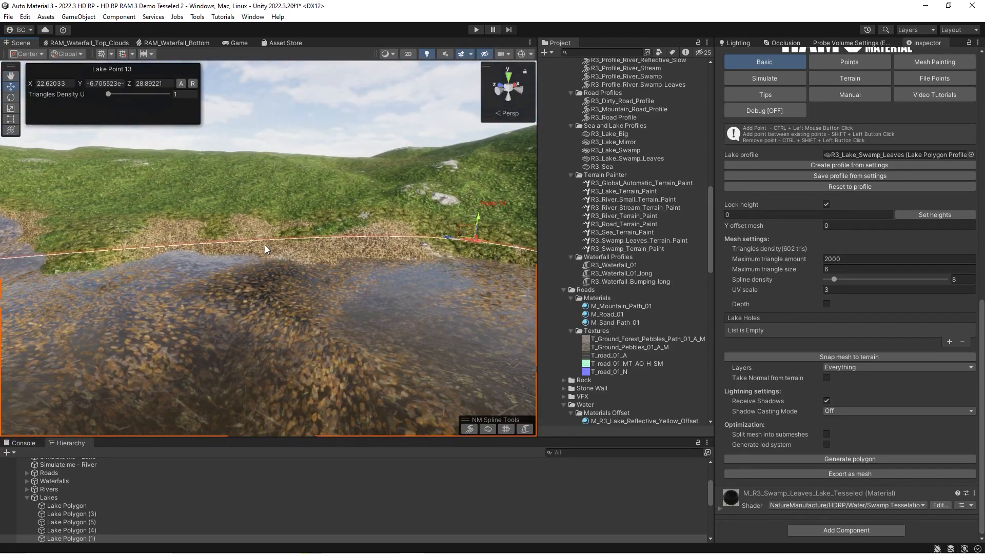
{"action": "right_click_drag", "start_coordinate": [297, 229], "coordinate": [411, 248]}
{"action": "right_click_drag", "start_coordinate": [252, 189], "coordinate": [785, 248]}
Reset the flow map of Lake Polygon (1) and bring up its point list
{"action": "scroll", "coordinate": [857, 177], "scroll_direction": "up", "scroll_amount": 3}
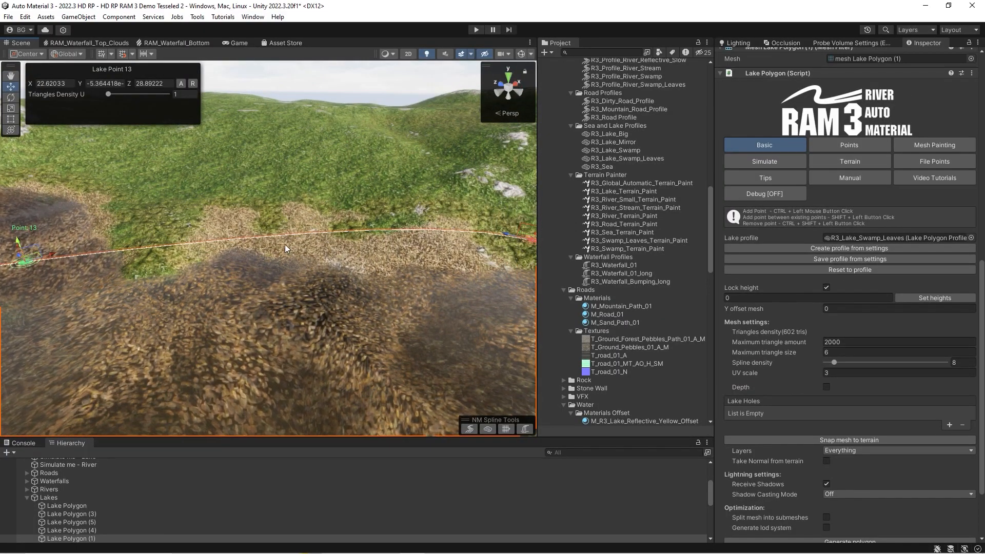
{"action": "left_click", "coordinate": [920, 145]}
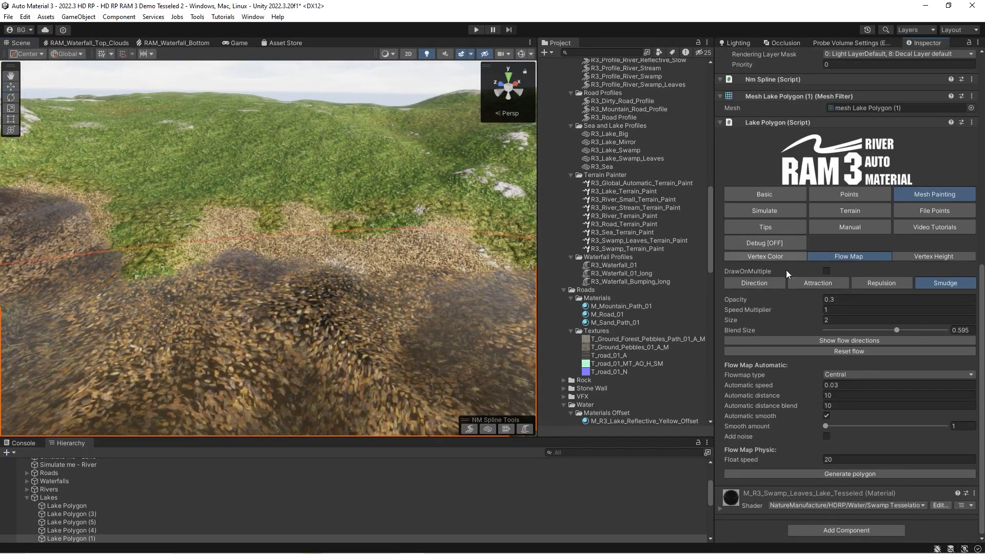
{"action": "left_click", "coordinate": [833, 350]}
{"action": "right_click_drag", "start_coordinate": [390, 313], "coordinate": [100, 308]}
{"action": "left_click", "coordinate": [876, 196]}
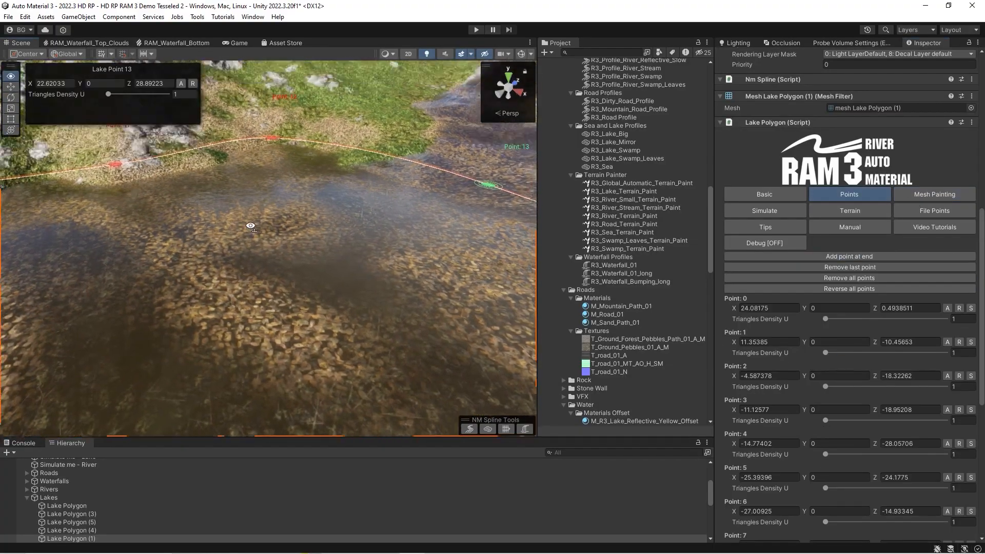
{"action": "mouse_move", "coordinate": [253, 218]}
{"action": "right_mouse_down"}
{"action": "mouse_move", "coordinate": [321, 226]}
{"action": "mouse_move", "coordinate": [210, 217]}
{"action": "mouse_move", "coordinate": [323, 229]}
{"action": "mouse_move", "coordinate": [260, 205]}
{"action": "mouse_move", "coordinate": [82, 233]}
{"action": "mouse_move", "coordinate": [259, 253]}
{"action": "mouse_move", "coordinate": [215, 195]}
{"action": "mouse_move", "coordinate": [247, 200]}
{"action": "right_mouse_up"}
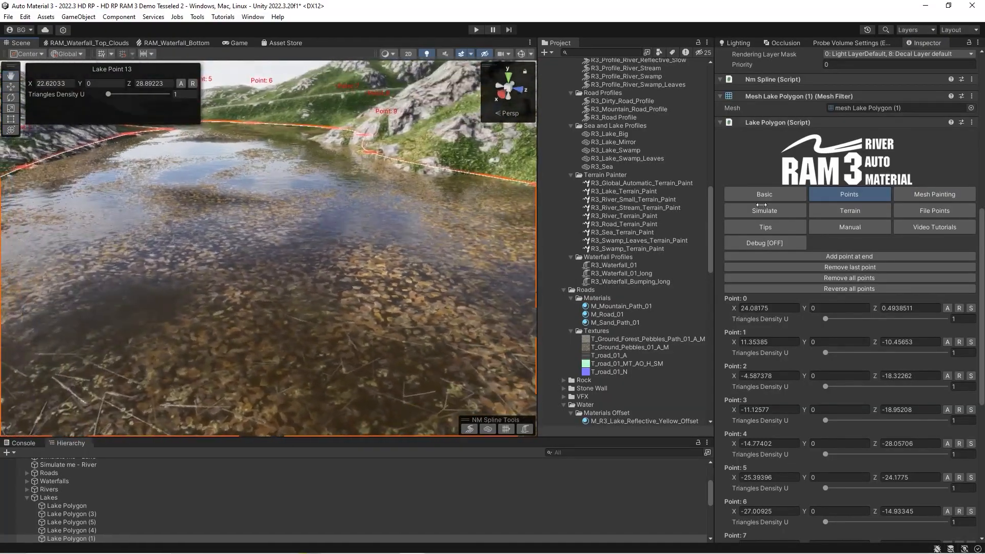
Return to the lake's basic settings and toggle terrain snapping of its mesh on and off
{"action": "left_click", "coordinate": [775, 199]}
{"action": "right_click_drag", "start_coordinate": [359, 405], "coordinate": [640, 375]}
{"action": "right_click_drag", "start_coordinate": [304, 259], "coordinate": [280, 258]}
{"action": "left_click", "coordinate": [838, 488]}
{"action": "left_click", "coordinate": [838, 488]}
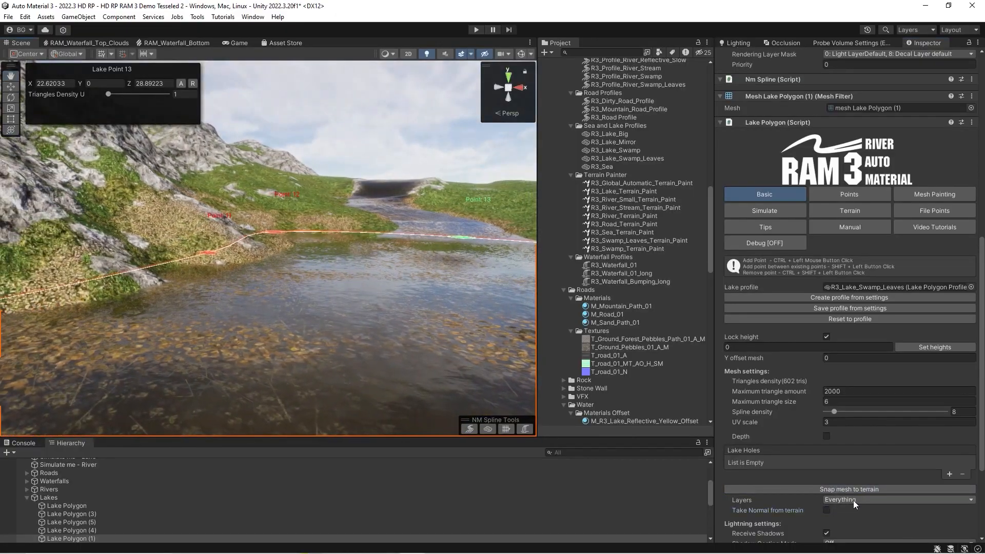
{"action": "scroll", "coordinate": [793, 457], "scroll_direction": "down", "scroll_amount": 3}
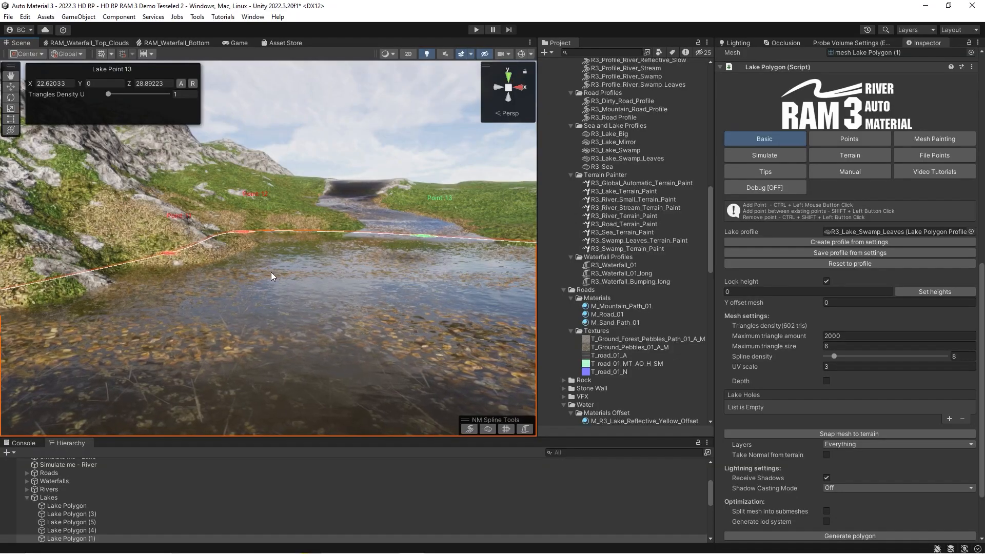
Check the layer options for snapping the lake mesh to the terrain and view the water near the shore
{"action": "left_click", "coordinate": [833, 446]}
{"action": "right_click_drag", "start_coordinate": [297, 304], "coordinate": [206, 310]}
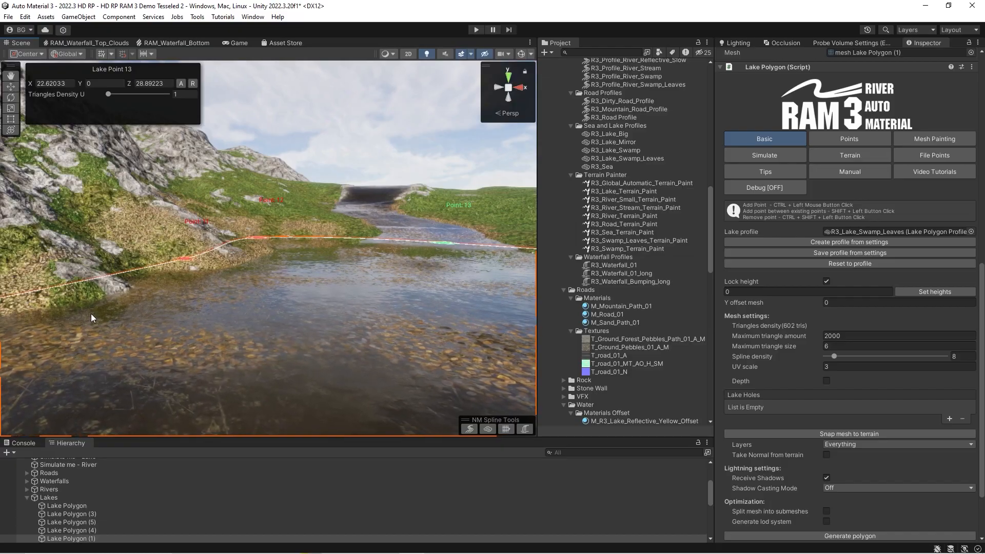
{"action": "right_click_drag", "start_coordinate": [200, 301], "coordinate": [271, 304]}
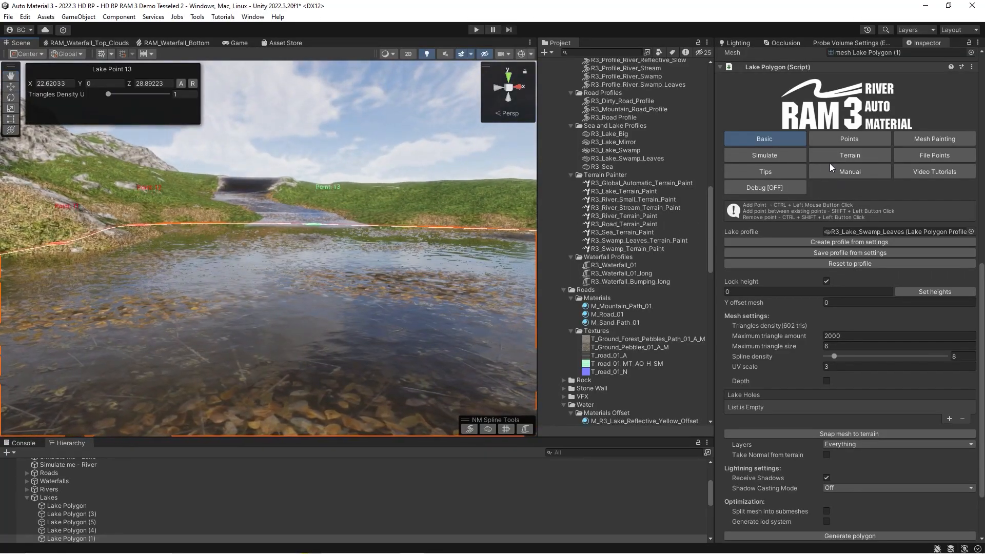
Bring up the lake's terrain carving settings and return to its basic settings
{"action": "left_click", "coordinate": [846, 156]}
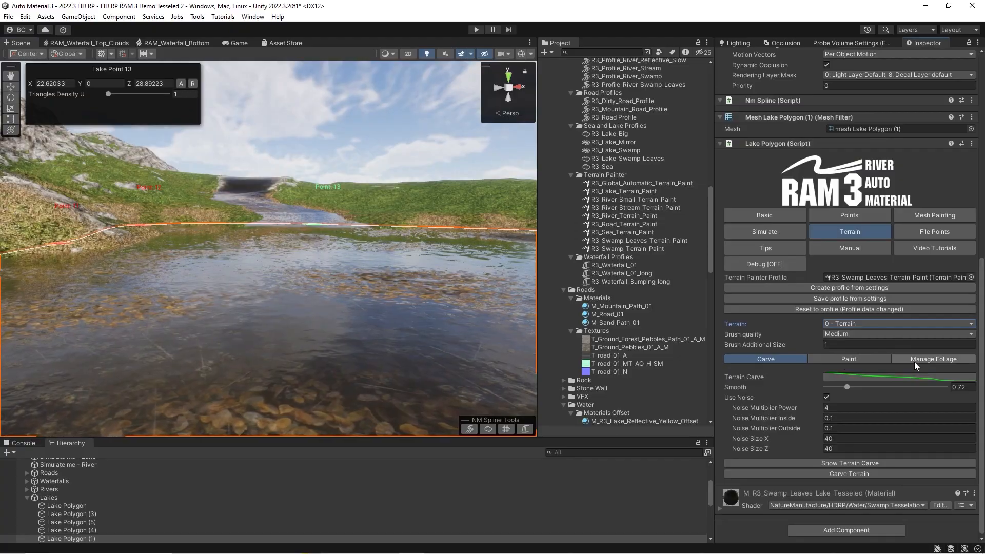
{"action": "left_click", "coordinate": [763, 215]}
{"action": "mouse_move", "coordinate": [418, 270]}
{"action": "right_mouse_down"}
{"action": "mouse_move", "coordinate": [390, 260]}
{"action": "mouse_move", "coordinate": [399, 271]}
{"action": "right_mouse_up"}
{"action": "scroll", "coordinate": [790, 379], "scroll_direction": "down", "scroll_amount": 1}
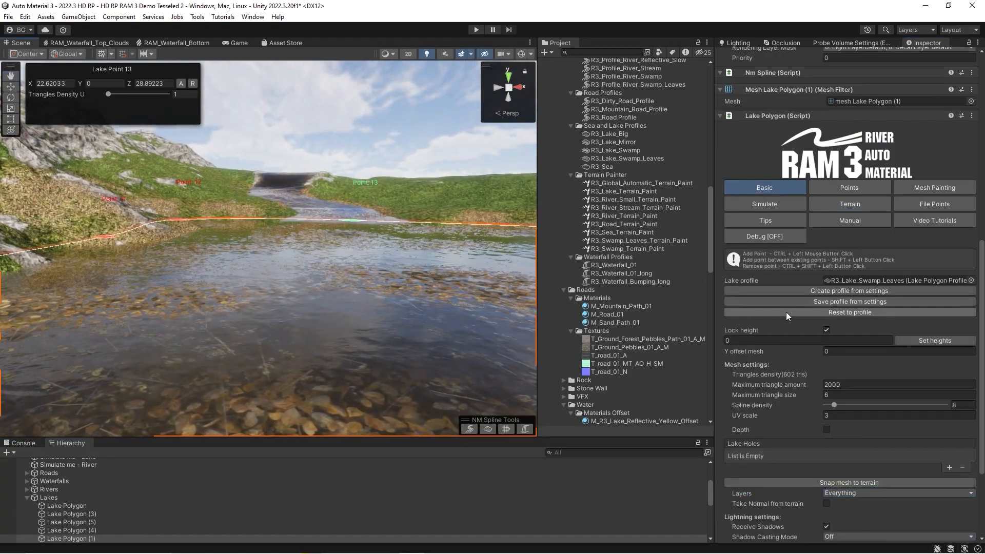
Enable Take Normal from terrain for the mesh of Lake Polygon (1)
{"action": "scroll", "coordinate": [787, 318], "scroll_direction": "down", "scroll_amount": 1}
{"action": "left_click", "coordinate": [833, 467]}
{"action": "right_click_drag", "start_coordinate": [400, 310], "coordinate": [400, 317]}
{"action": "key", "text": "s"}
{"action": "key", "text": "w"}
{"action": "mouse_move", "coordinate": [397, 313]}
{"action": "right_mouse_down"}
{"action": "mouse_move", "coordinate": [377, 308]}
{"action": "mouse_move", "coordinate": [382, 322]}
{"action": "right_mouse_up"}
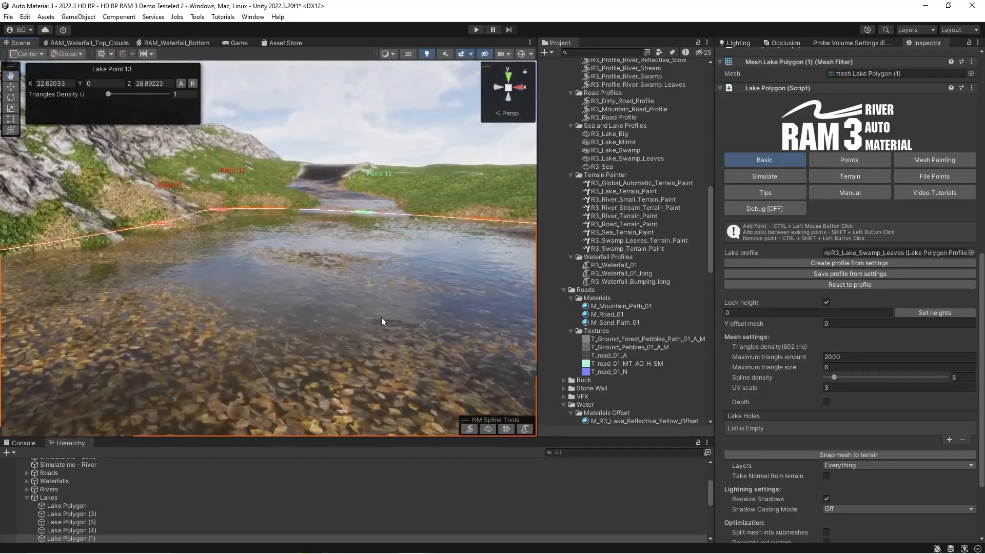
{"action": "key", "text": "s"}
{"action": "right_click_drag", "start_coordinate": [319, 323], "coordinate": [332, 330]}
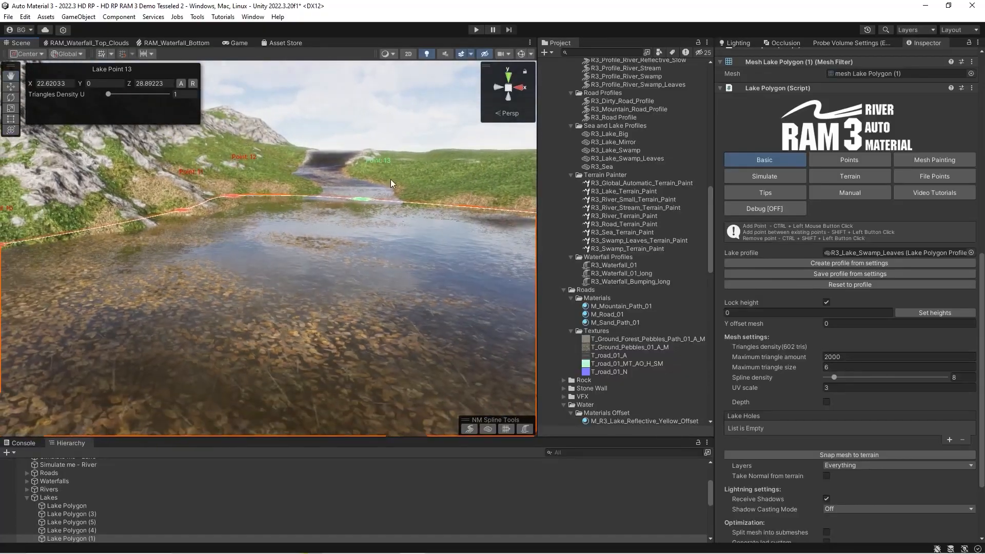
{"action": "right_click_drag", "start_coordinate": [358, 282], "coordinate": [362, 290]}
{"action": "scroll", "coordinate": [795, 410], "scroll_direction": "down", "scroll_amount": 2}
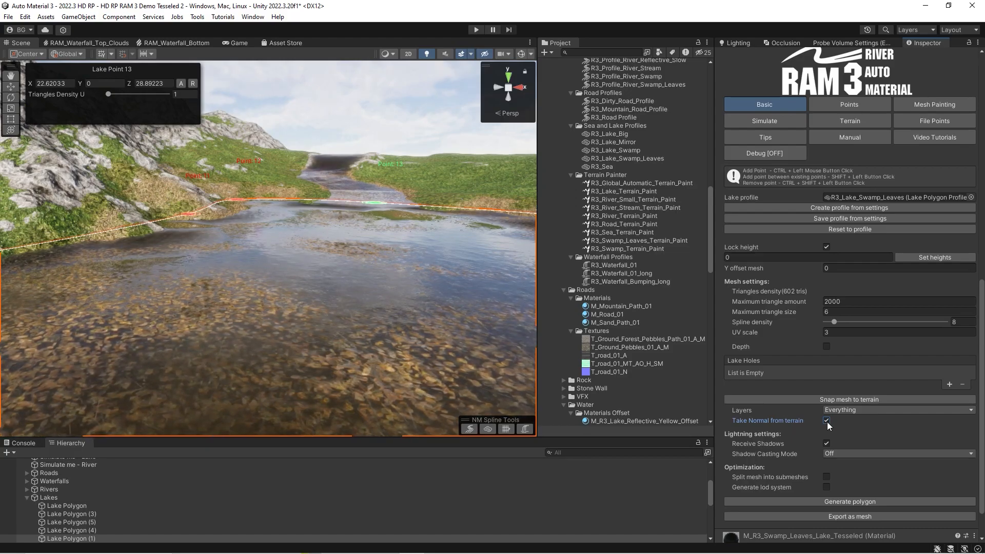
Inspect the lake's water surface along its shores with terrain normals and disable Take Normal from terrain
{"action": "right_click_drag", "start_coordinate": [305, 275], "coordinate": [362, 235]}
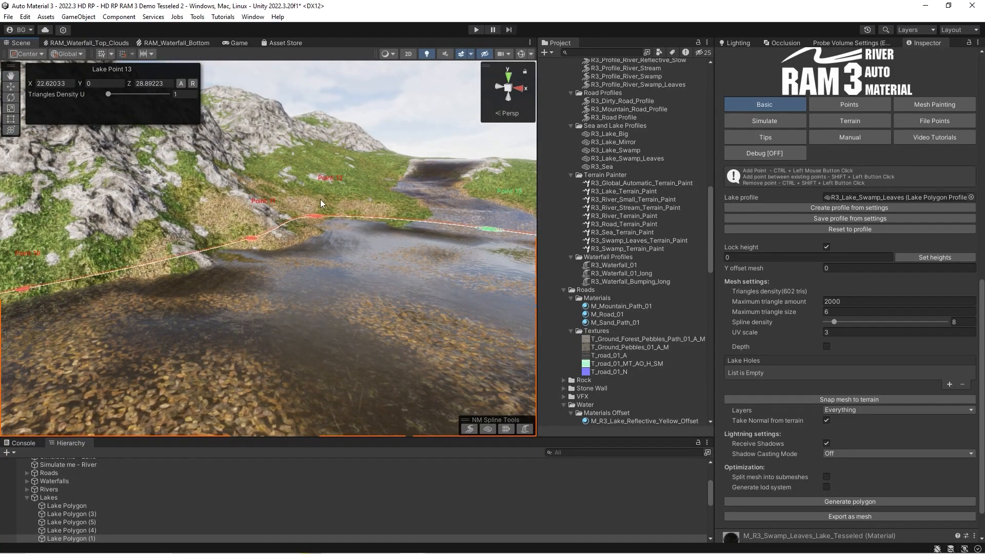
{"action": "right_click_drag", "start_coordinate": [318, 312], "coordinate": [142, 319]}
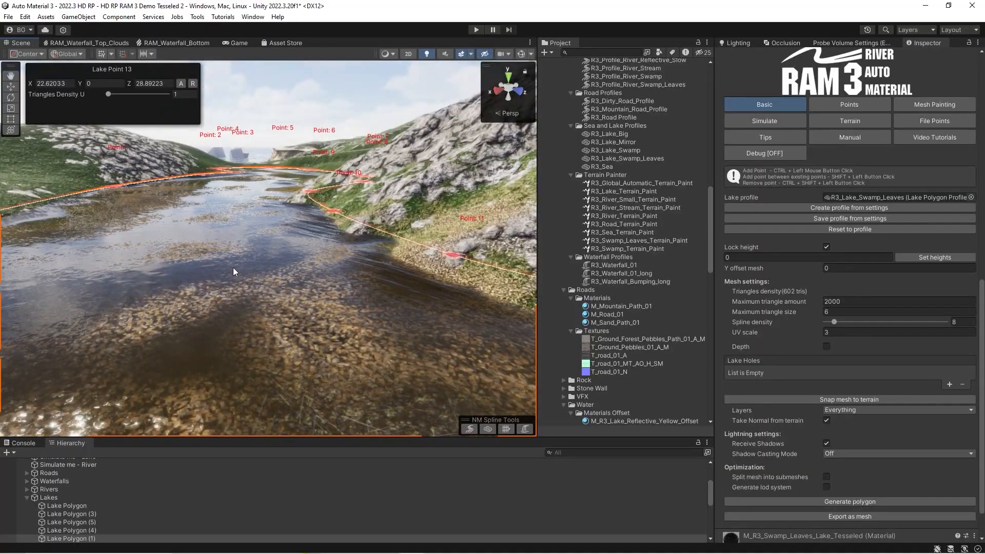
{"action": "right_click_drag", "start_coordinate": [258, 175], "coordinate": [328, 345]}
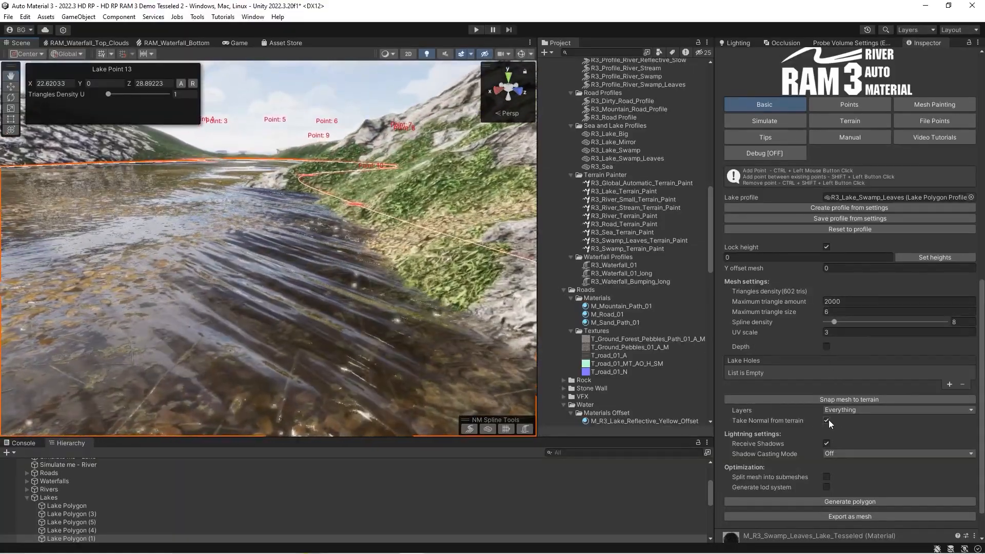
{"action": "right_click_drag", "start_coordinate": [259, 301], "coordinate": [413, 128]}
{"action": "right_click_drag", "start_coordinate": [290, 219], "coordinate": [413, 236]}
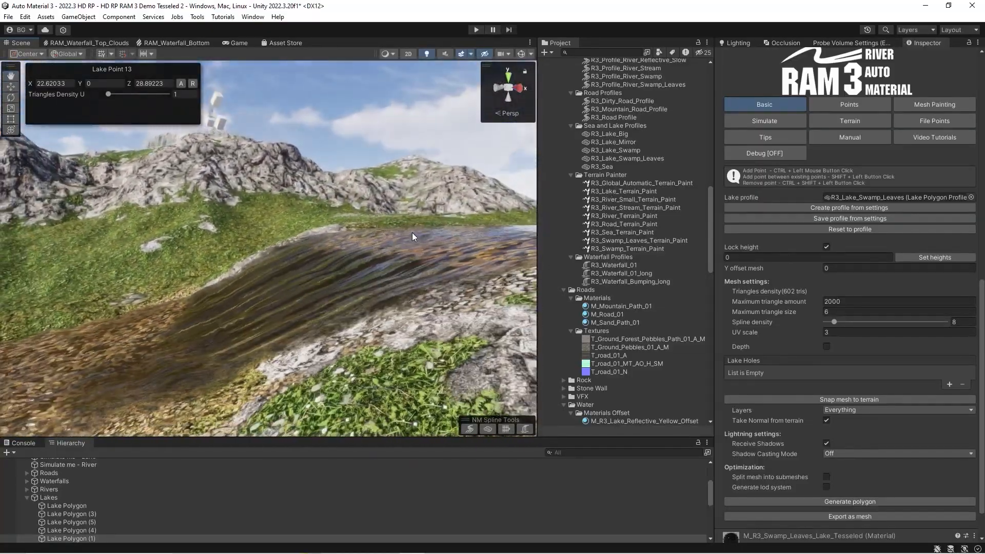
{"action": "mouse_move", "coordinate": [308, 299]}
{"action": "right_mouse_down"}
{"action": "mouse_move", "coordinate": [406, 294]}
{"action": "mouse_move", "coordinate": [275, 253]}
{"action": "mouse_move", "coordinate": [220, 299]}
{"action": "mouse_move", "coordinate": [253, 326]}
{"action": "mouse_move", "coordinate": [286, 303]}
{"action": "mouse_move", "coordinate": [308, 308]}
{"action": "right_mouse_up"}
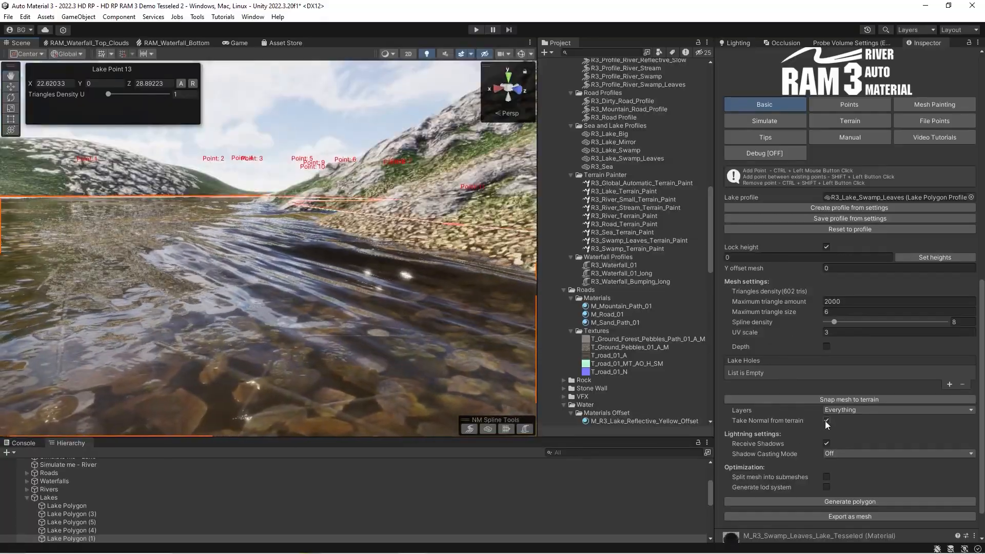
{"action": "right_click_drag", "start_coordinate": [348, 286], "coordinate": [325, 271]}
{"action": "right_click_drag", "start_coordinate": [189, 290], "coordinate": [424, 283]}
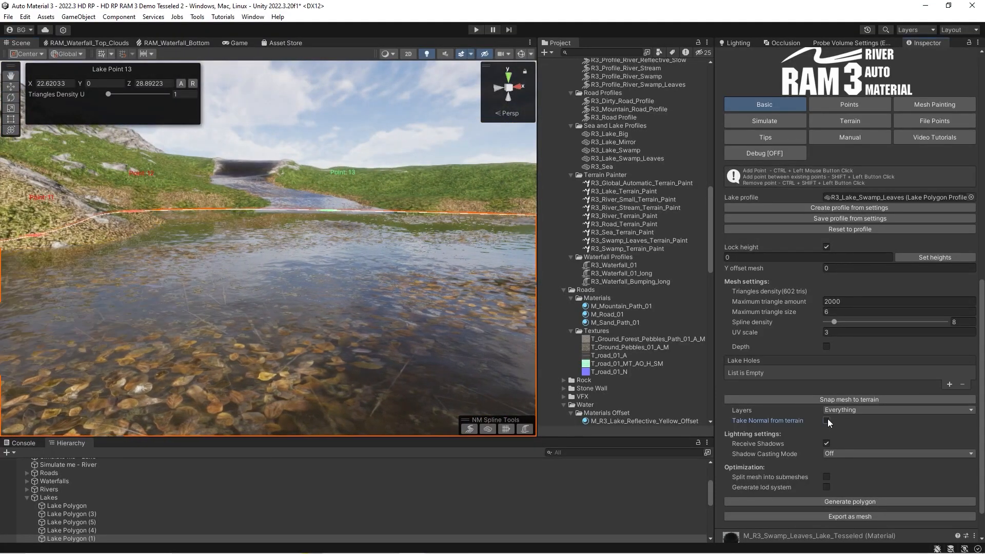
Look through the lake's shadow casting modes and view the water around the river inlet
{"action": "scroll", "coordinate": [816, 411], "scroll_direction": "down", "scroll_amount": 3}
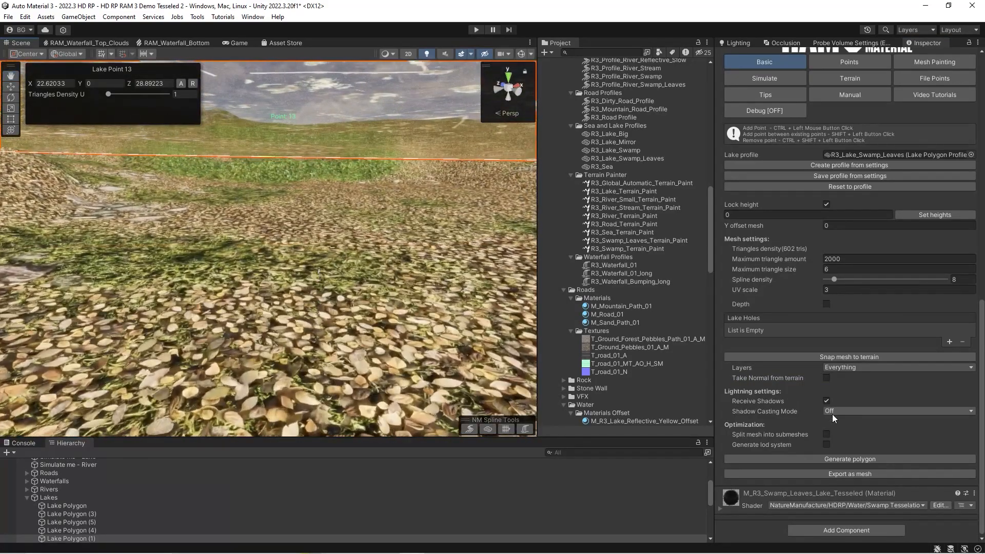
{"action": "left_click", "coordinate": [835, 412]}
{"action": "left_click", "coordinate": [842, 434]}
{"action": "left_click", "coordinate": [834, 441]}
{"action": "left_click", "coordinate": [837, 451]}
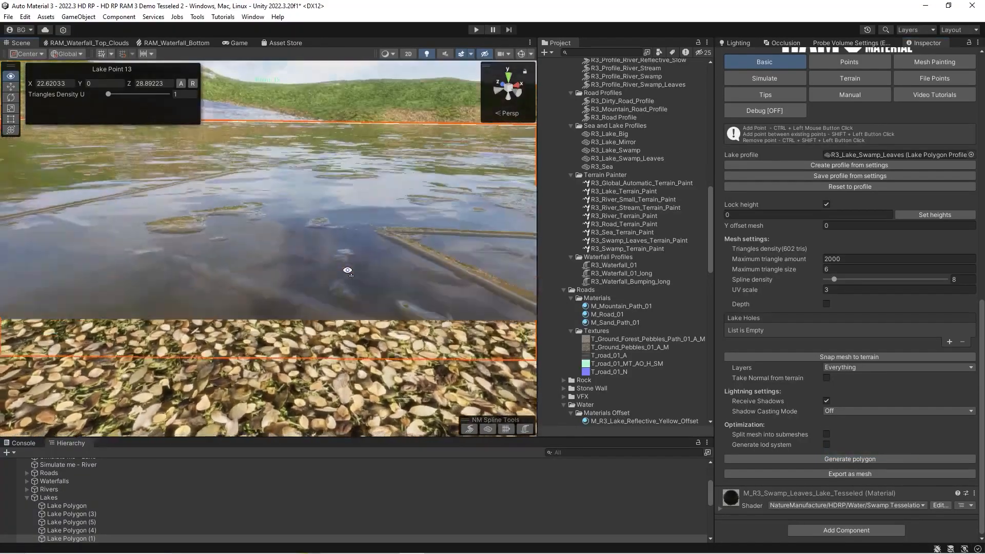
{"action": "right_click_drag", "start_coordinate": [329, 241], "coordinate": [339, 234]}
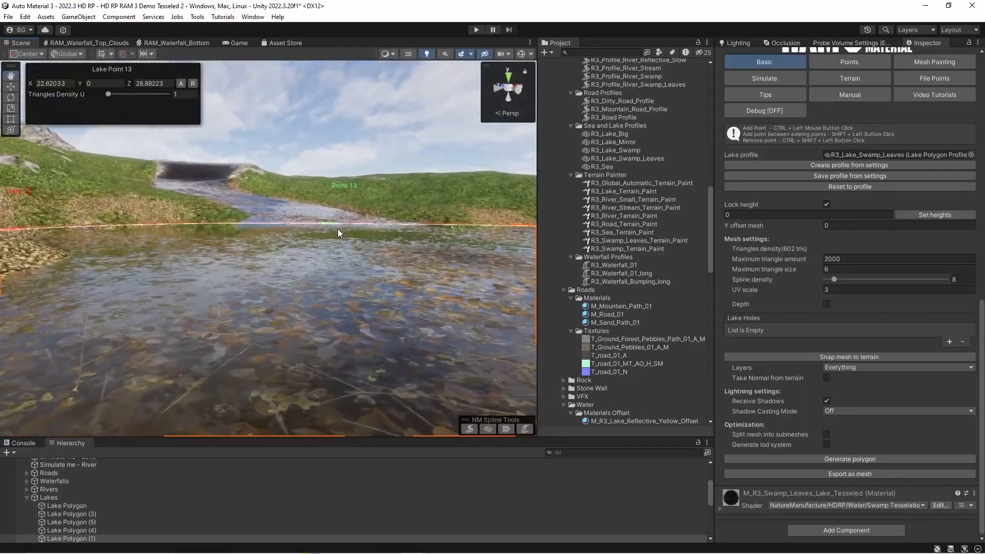
{"action": "right_click_drag", "start_coordinate": [345, 313], "coordinate": [395, 314]}
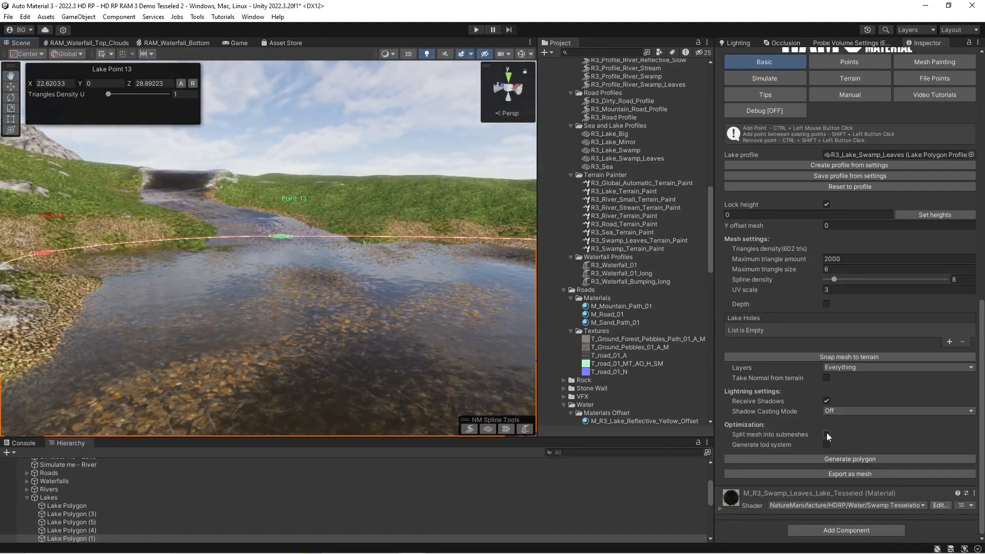
{"action": "right_click_drag", "start_coordinate": [311, 313], "coordinate": [252, 333]}
Replace the material in the lake's Mesh Renderer with M_UV checker
{"action": "scroll", "coordinate": [862, 226], "scroll_direction": "up", "scroll_amount": 10}
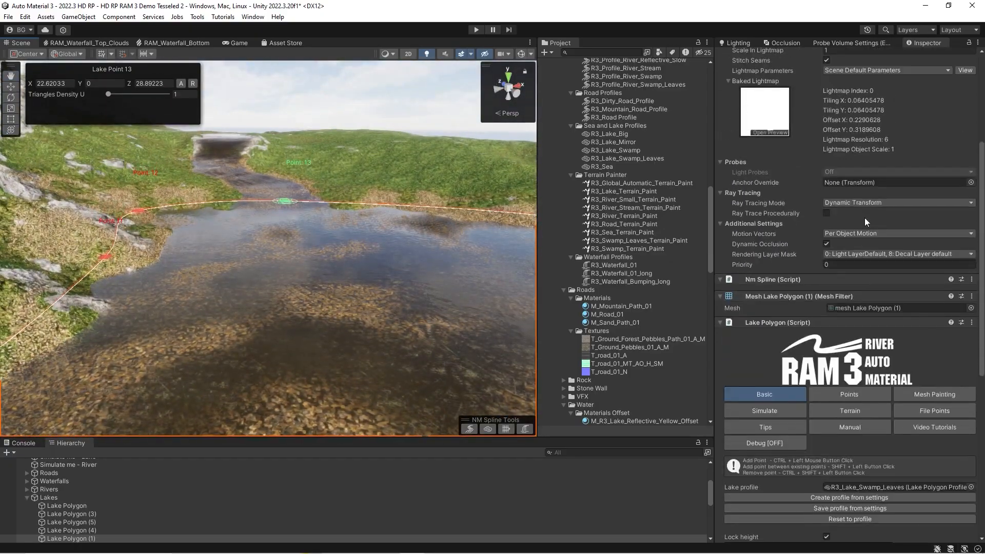
{"action": "left_click", "coordinate": [866, 112]}
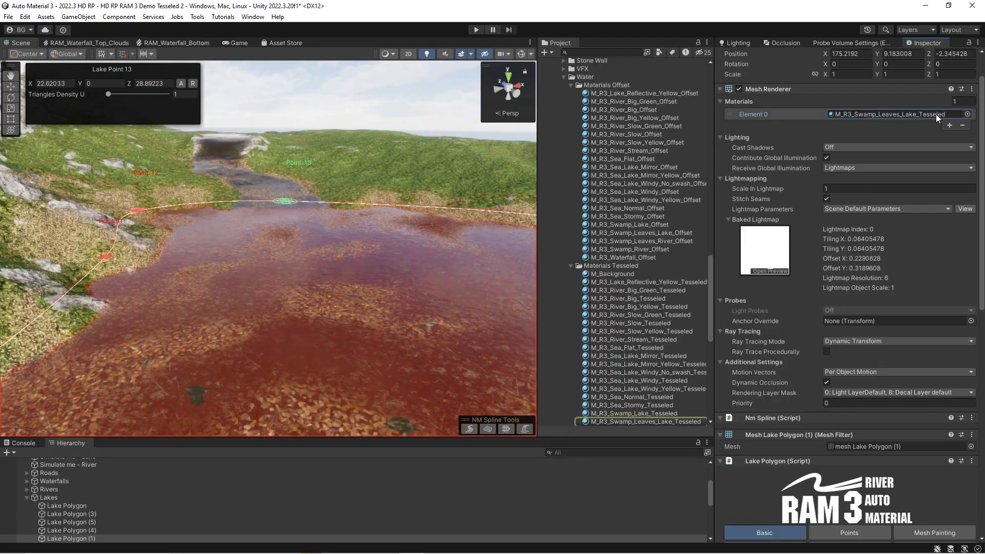
{"action": "scroll", "coordinate": [663, 141], "scroll_direction": "up", "scroll_amount": 10}
{"action": "scroll", "coordinate": [647, 210], "scroll_direction": "up", "scroll_amount": 15}
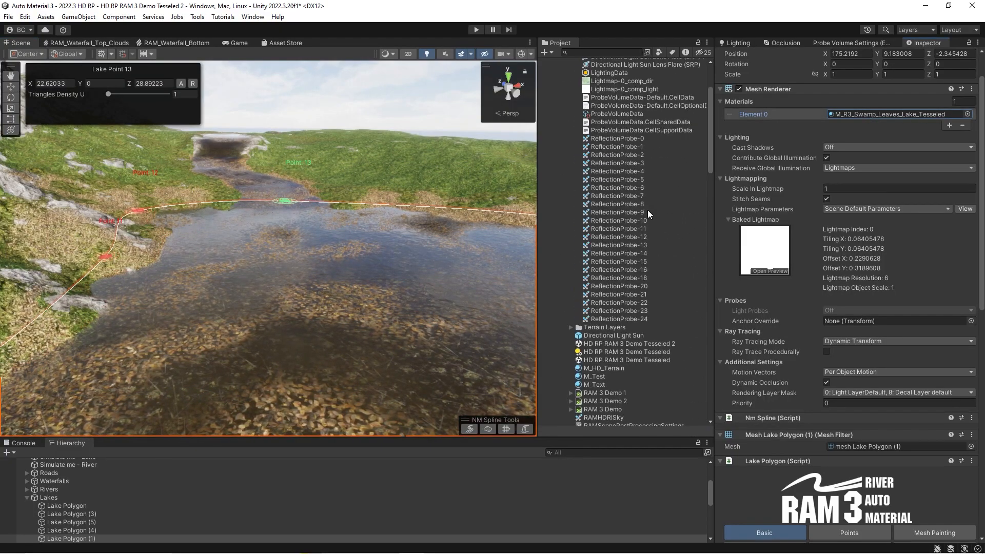
{"action": "left_click", "coordinate": [967, 114]}
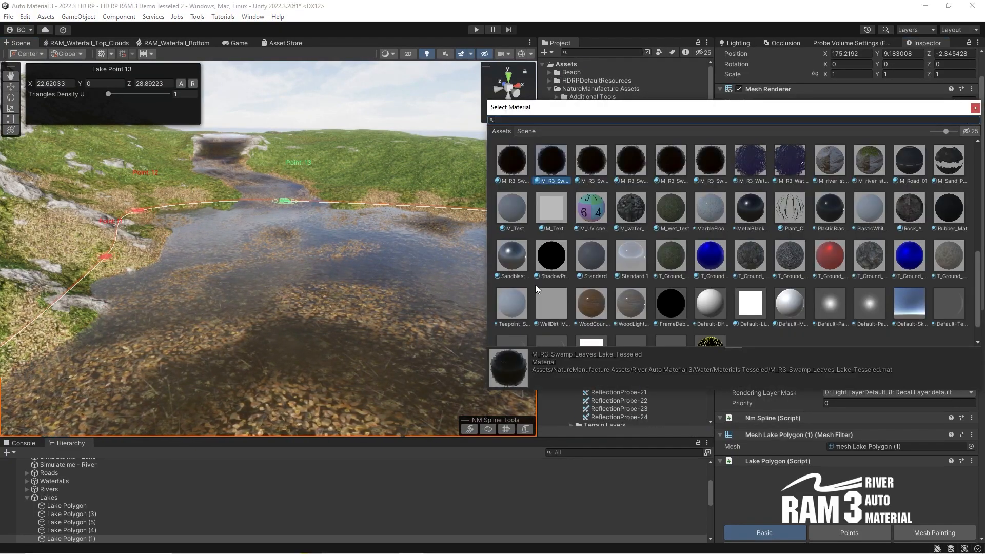
{"action": "double_click", "coordinate": [588, 214]}
Switch the scene view's draw mode to Wireframe and frame the lake's mesh around Point 13
{"action": "scroll", "coordinate": [893, 237], "scroll_direction": "down", "scroll_amount": 10}
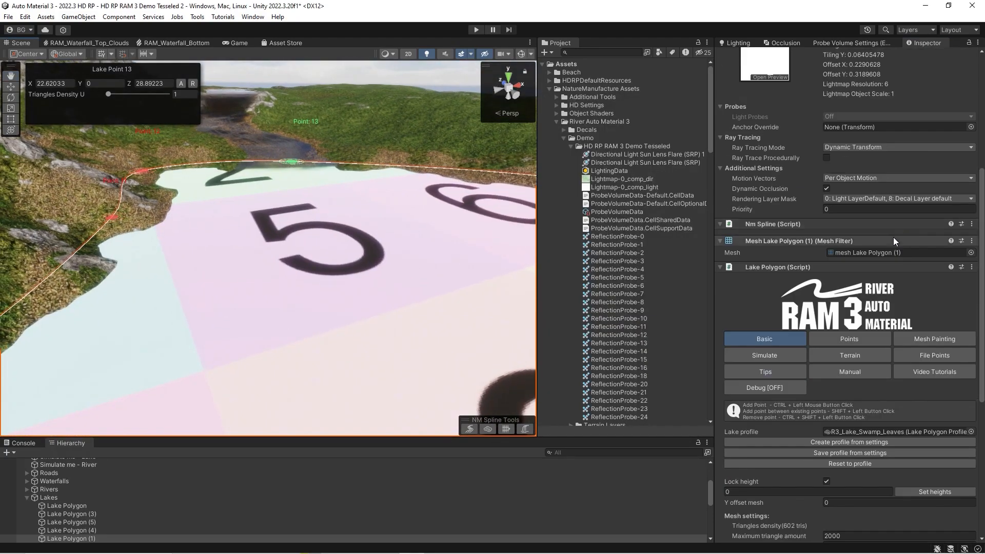
{"action": "scroll", "coordinate": [784, 258], "scroll_direction": "up", "scroll_amount": 3}
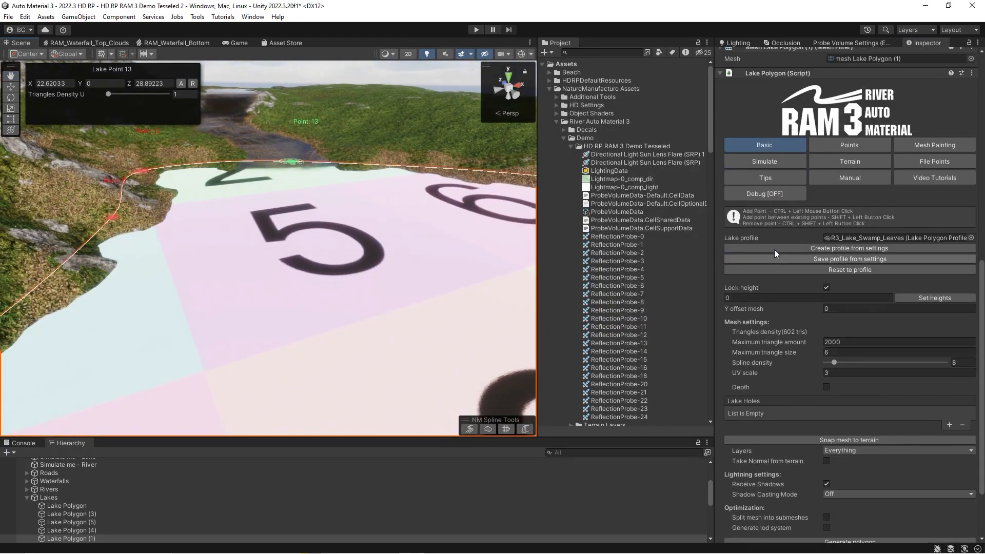
{"action": "scroll", "coordinate": [771, 287], "scroll_direction": "down", "scroll_amount": 2}
{"action": "right_click_drag", "start_coordinate": [445, 314], "coordinate": [382, 307]}
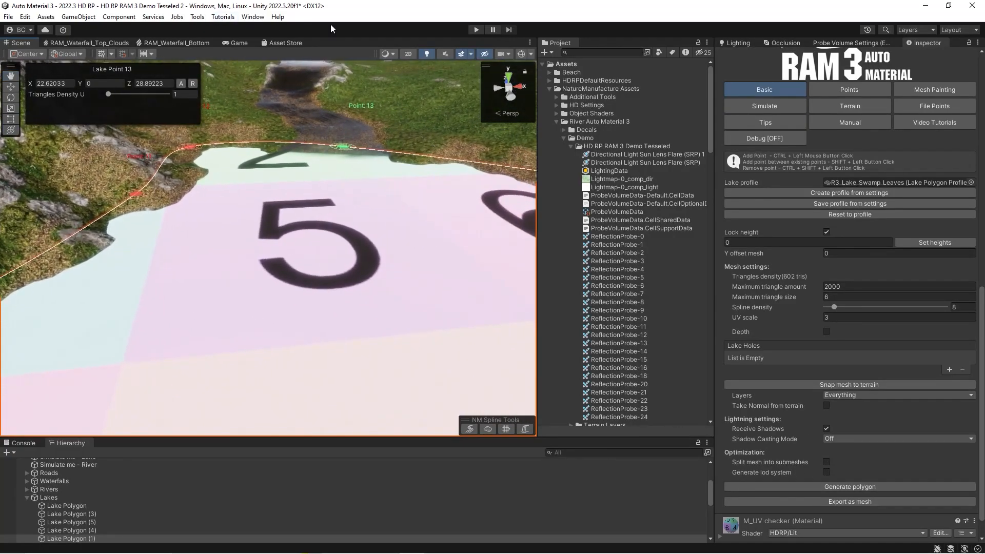
{"action": "left_click", "coordinate": [391, 54]}
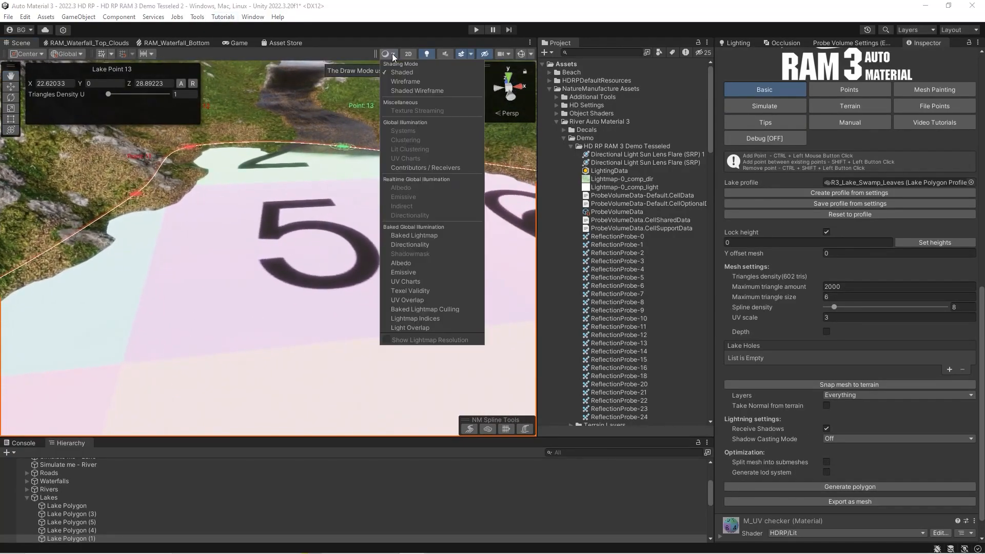
{"action": "left_click", "coordinate": [393, 81]}
{"action": "mouse_move", "coordinate": [304, 158]}
{"action": "right_mouse_down"}
{"action": "mouse_move", "coordinate": [260, 229]}
{"action": "mouse_move", "coordinate": [275, 266]}
{"action": "mouse_move", "coordinate": [290, 244]}
{"action": "right_mouse_up"}
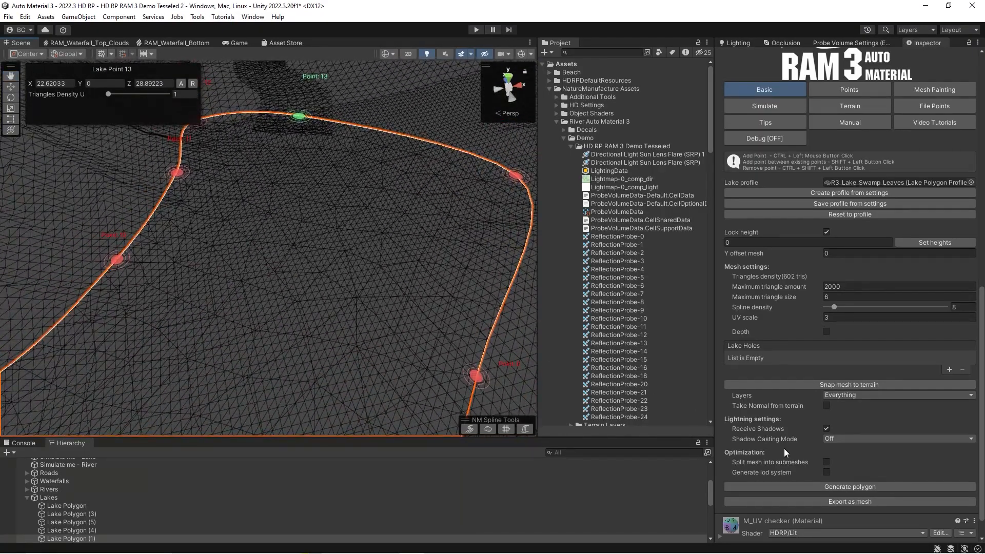
Split the lake mesh into submeshes with 9 parts and expand Lake Polygon (1) in the hierarchy
{"action": "left_click", "coordinate": [827, 463]}
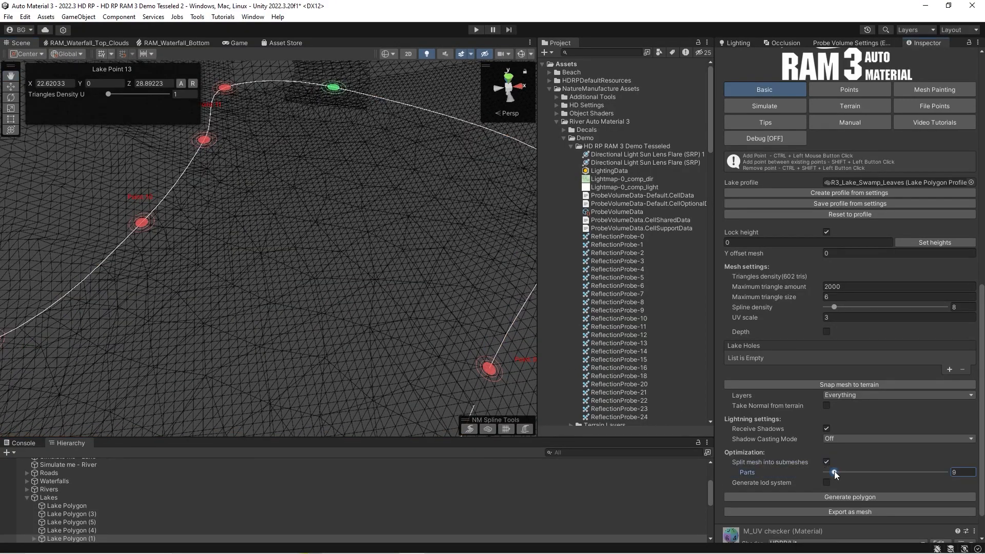
{"action": "scroll", "coordinate": [44, 512], "scroll_direction": "down", "scroll_amount": 3}
{"action": "left_click", "coordinate": [35, 508]}
Examine the outlines of mesh parts 0 to 3 of Lake Polygon (1) one after another
{"action": "left_click", "coordinate": [51, 515]}
{"action": "right_click_drag", "start_coordinate": [257, 307], "coordinate": [106, 321]}
{"action": "key", "text": "s"}
{"action": "left_click", "coordinate": [105, 524]}
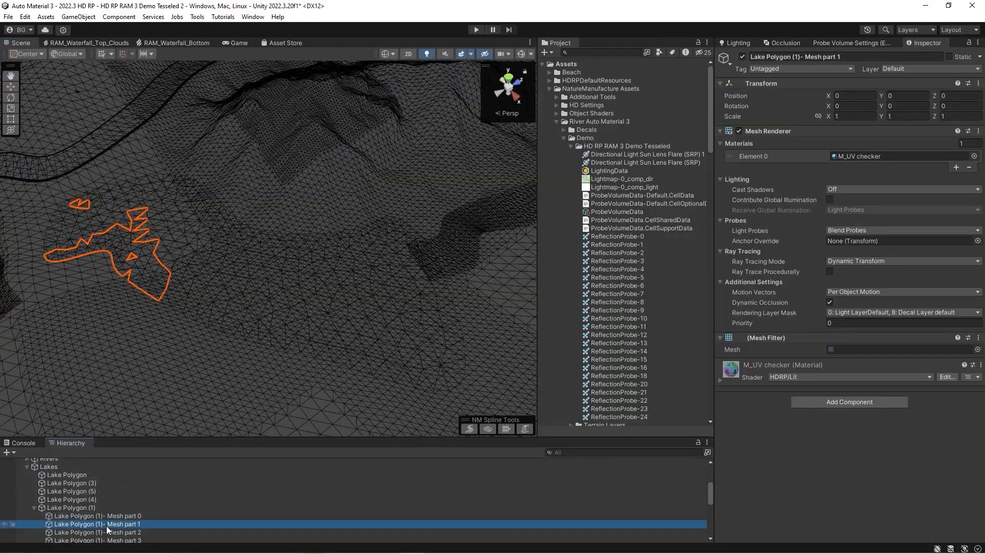
{"action": "left_click", "coordinate": [115, 533]}
{"action": "left_click", "coordinate": [118, 540]}
{"action": "left_click", "coordinate": [118, 516]}
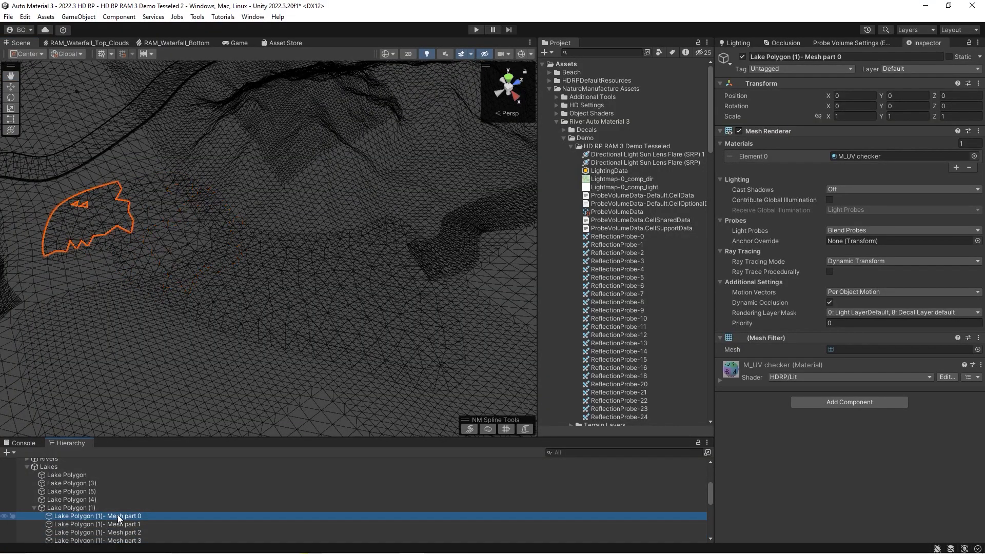
Reselect Lake Polygon (1) and regenerate it with a maximum triangle size of 26 and again with 2
{"action": "left_click", "coordinate": [85, 508]}
{"action": "scroll", "coordinate": [801, 296], "scroll_direction": "down", "scroll_amount": 15}
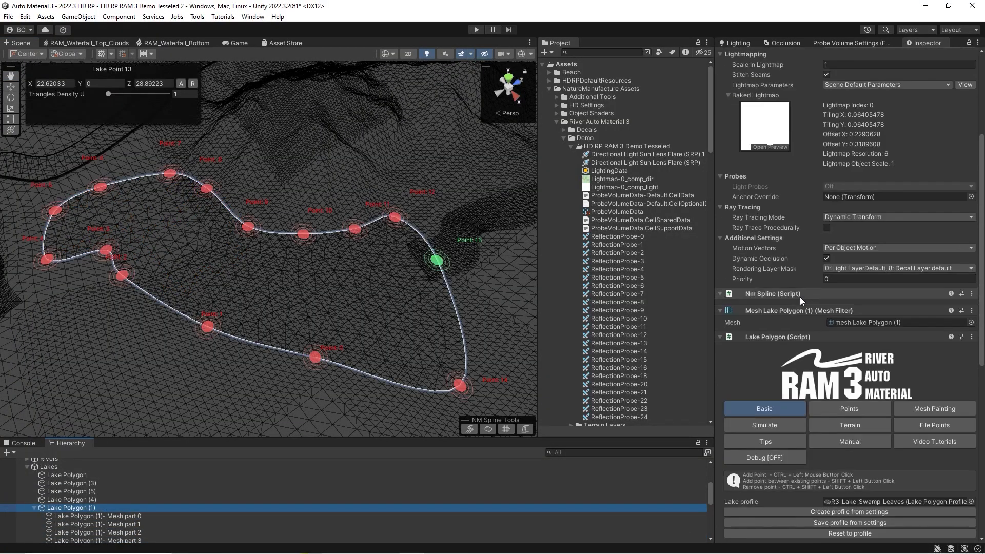
{"action": "left_click", "coordinate": [828, 259]}
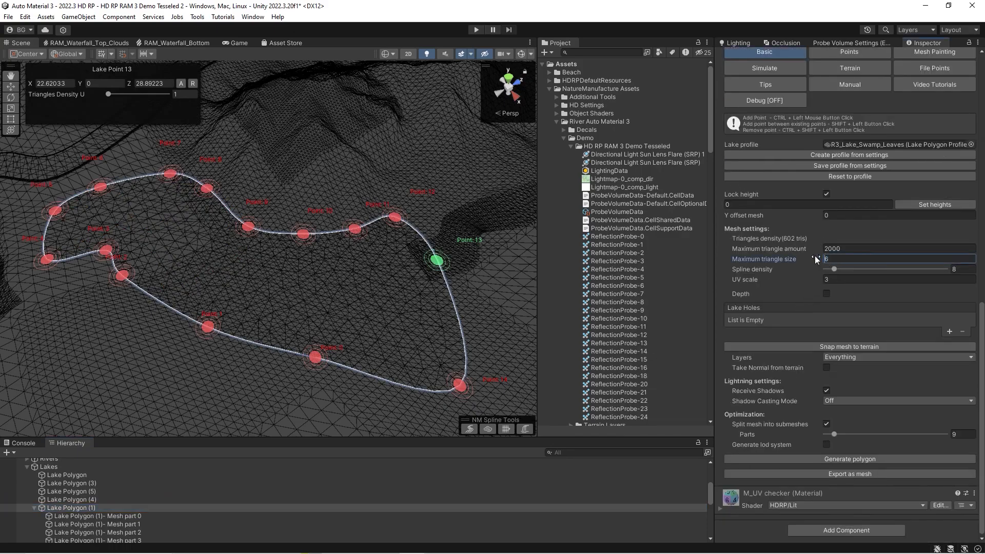
{"action": "left_click", "coordinate": [824, 459]}
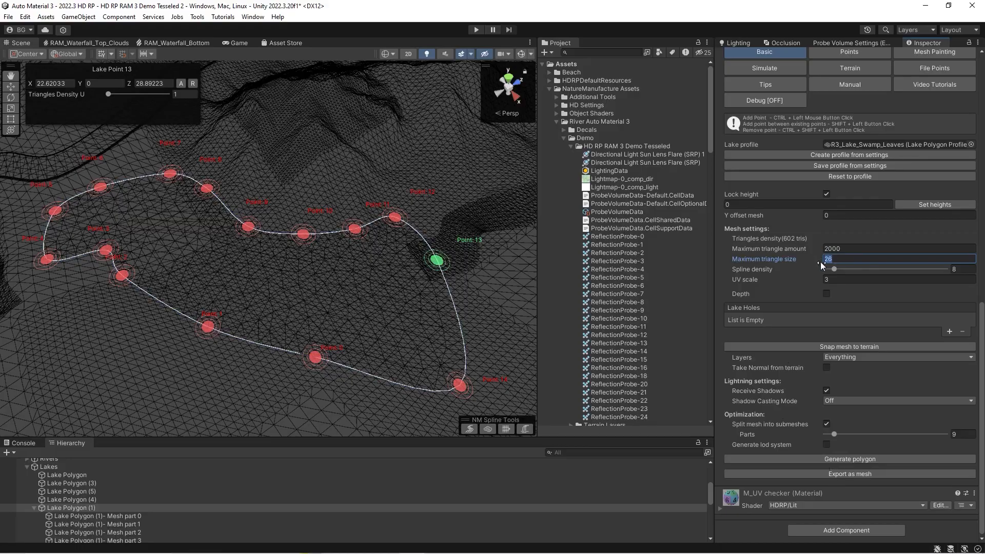
{"action": "left_click", "coordinate": [836, 459]}
Set the lake's maximum triangle amount to 5000 and maximum triangle size to 1, regenerating the polygon after each change
{"action": "right_click_drag", "start_coordinate": [322, 279], "coordinate": [324, 277]}
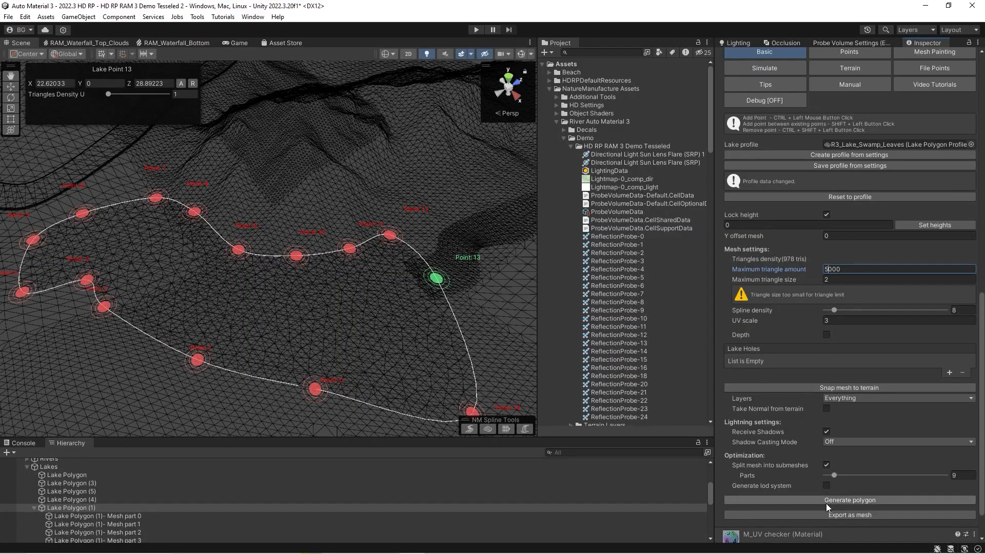
{"action": "left_click", "coordinate": [826, 500]}
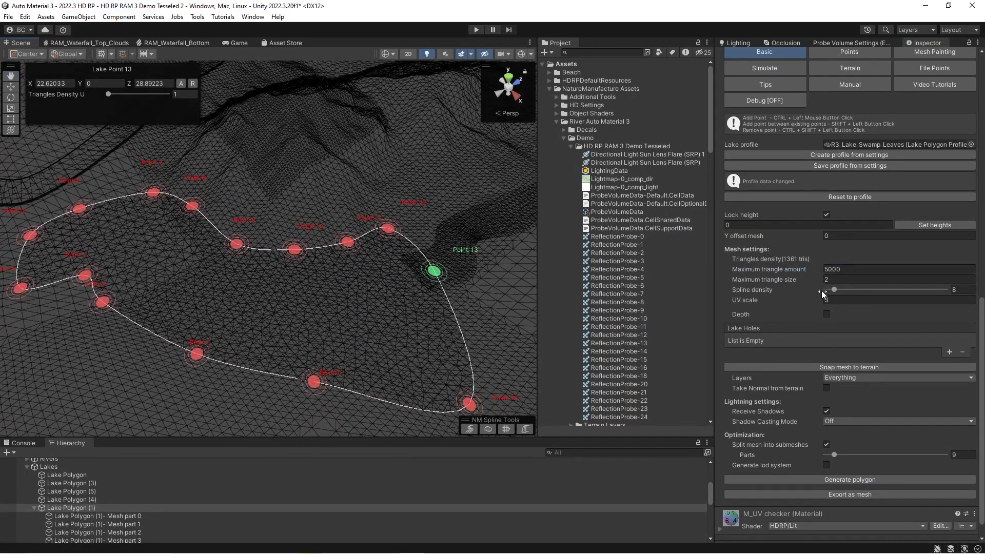
{"action": "left_click", "coordinate": [844, 478]}
{"action": "mouse_move", "coordinate": [320, 277]}
{"action": "right_mouse_down"}
{"action": "mouse_move", "coordinate": [321, 238]}
{"action": "mouse_move", "coordinate": [317, 264]}
{"action": "right_mouse_up"}
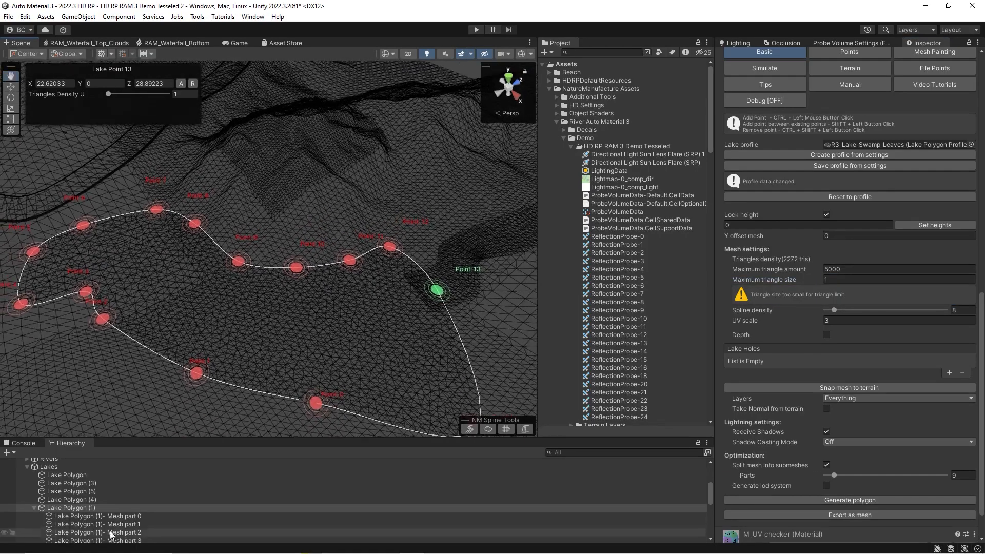
Examine the outlines of several mesh parts of Lake Polygon (1), including parts 0 and 2
{"action": "left_click", "coordinate": [100, 516]}
{"action": "left_click", "coordinate": [100, 532]}
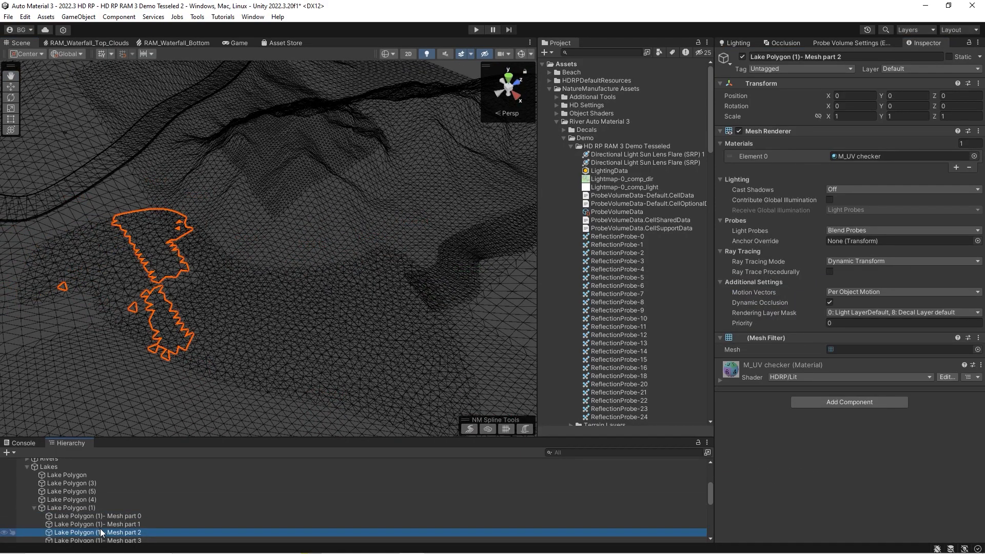
{"action": "scroll", "coordinate": [105, 528], "scroll_direction": "down", "scroll_amount": 3}
{"action": "left_click", "coordinate": [110, 511]}
{"action": "left_click", "coordinate": [117, 520]}
{"action": "left_click", "coordinate": [111, 504]}
{"action": "scroll", "coordinate": [100, 507], "scroll_direction": "up", "scroll_amount": 3}
{"action": "scroll", "coordinate": [85, 513], "scroll_direction": "down", "scroll_amount": 2}
Reselect Lake Polygon (1) and reduce its submesh split to 2 parts
{"action": "left_click", "coordinate": [72, 477]}
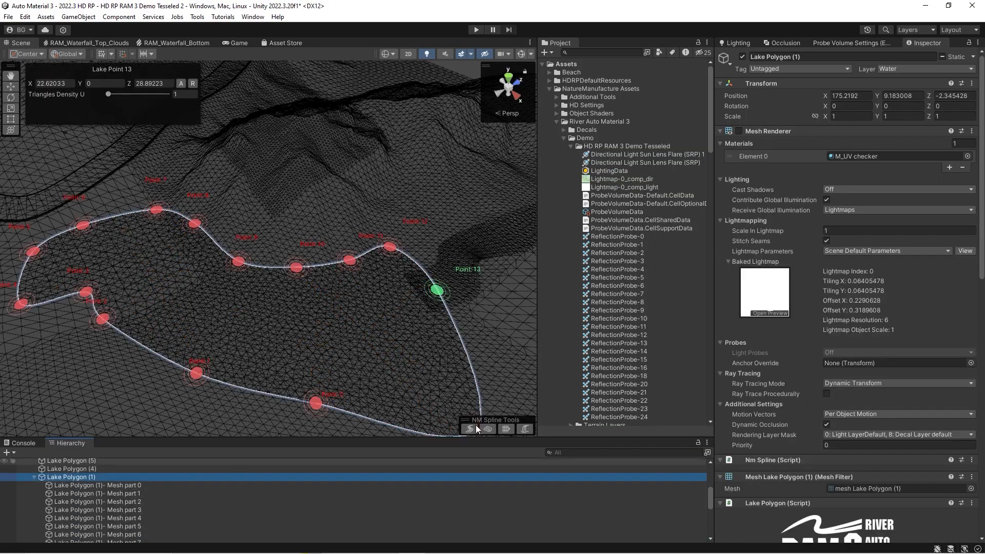
{"action": "scroll", "coordinate": [857, 380], "scroll_direction": "down", "scroll_amount": 10}
{"action": "scroll", "coordinate": [853, 365], "scroll_direction": "down", "scroll_amount": 8}
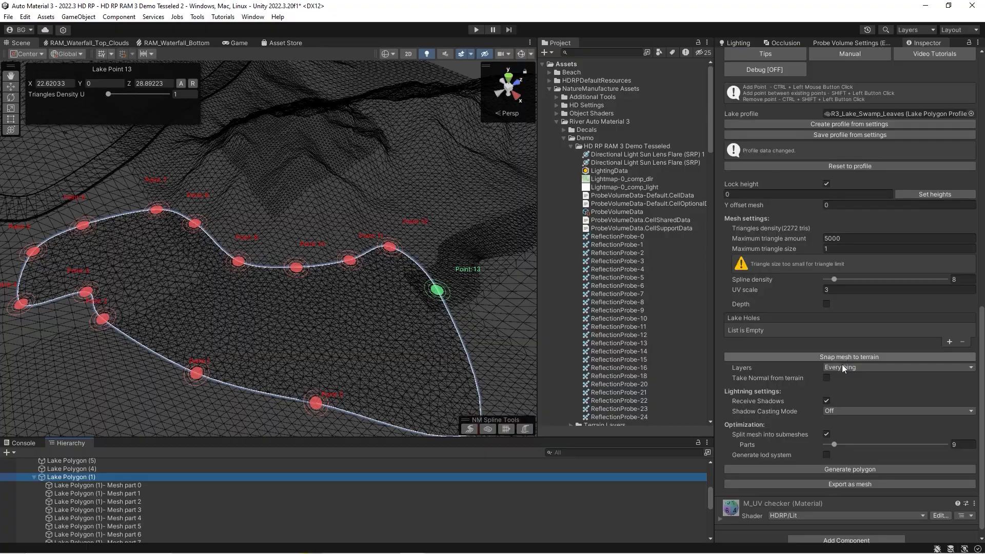
{"action": "right_click_drag", "start_coordinate": [354, 272], "coordinate": [194, 242]}
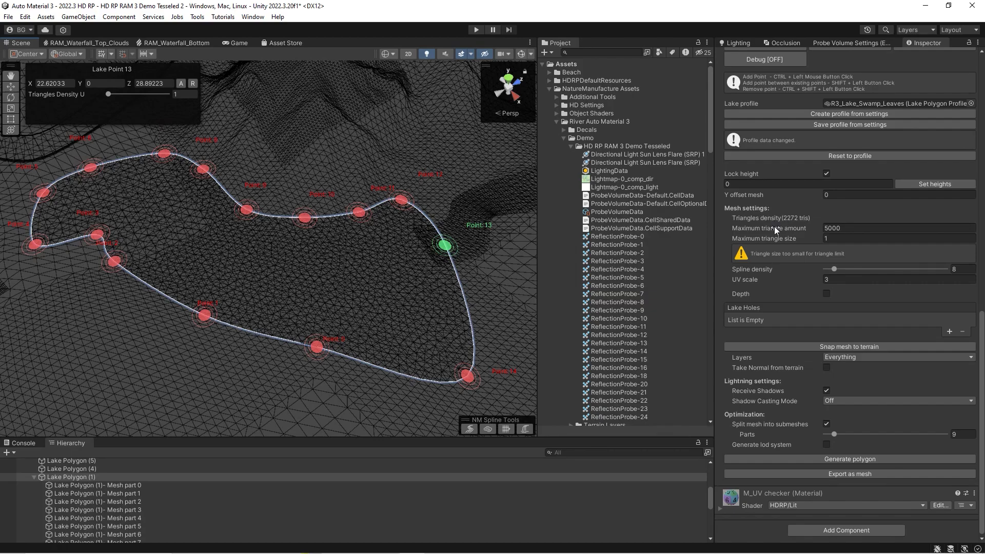
{"action": "left_click", "coordinate": [827, 237]}
{"action": "right_click_drag", "start_coordinate": [306, 272], "coordinate": [426, 277]}
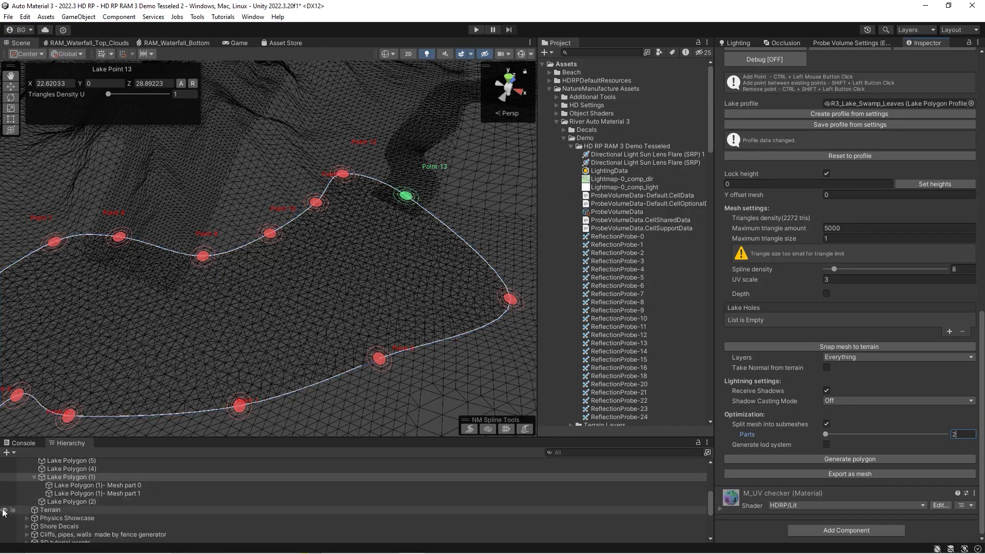
Compare the outlines of mesh parts 0 and 1 of Lake Polygon (1)
{"action": "left_click", "coordinate": [64, 492]}
{"action": "left_click", "coordinate": [63, 486]}
{"action": "left_click", "coordinate": [68, 494]}
{"action": "left_click", "coordinate": [70, 486]}
Reselect Lake Polygon (1) and turn off splitting its mesh into submeshes
{"action": "left_click", "coordinate": [70, 478]}
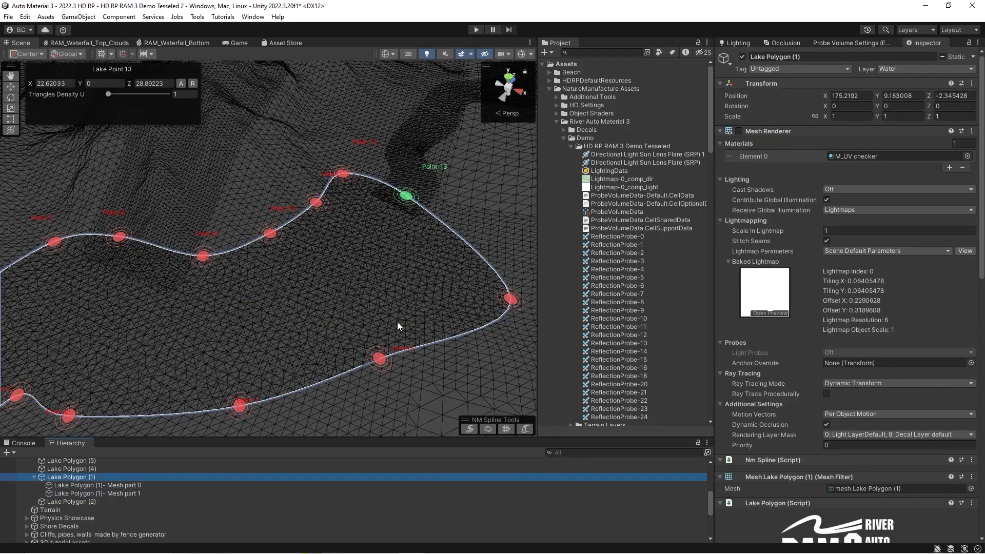
{"action": "right_click_drag", "start_coordinate": [397, 323], "coordinate": [359, 321]}
{"action": "scroll", "coordinate": [801, 264], "scroll_direction": "down", "scroll_amount": 12}
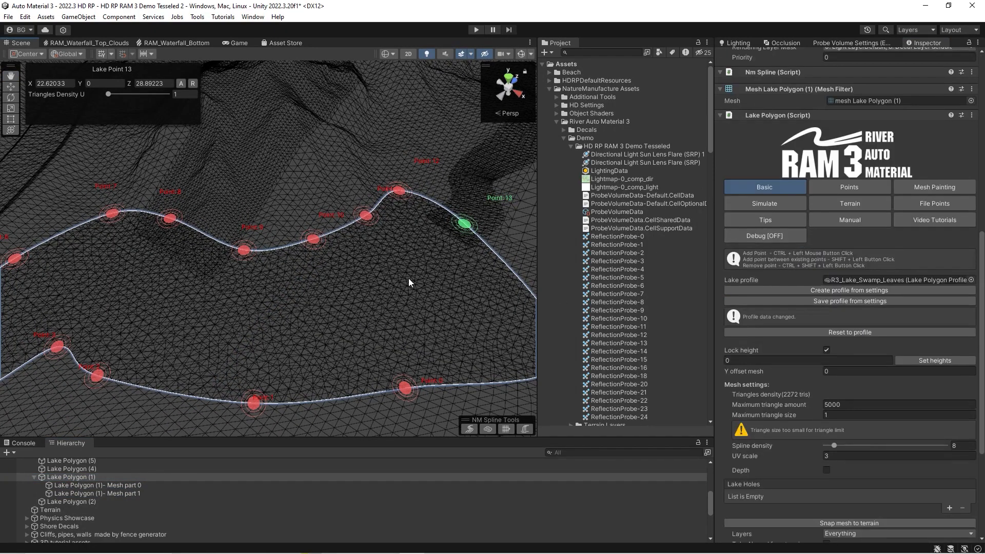
{"action": "scroll", "coordinate": [847, 330], "scroll_direction": "down", "scroll_amount": 5}
{"action": "scroll", "coordinate": [758, 264], "scroll_direction": "down", "scroll_amount": 3}
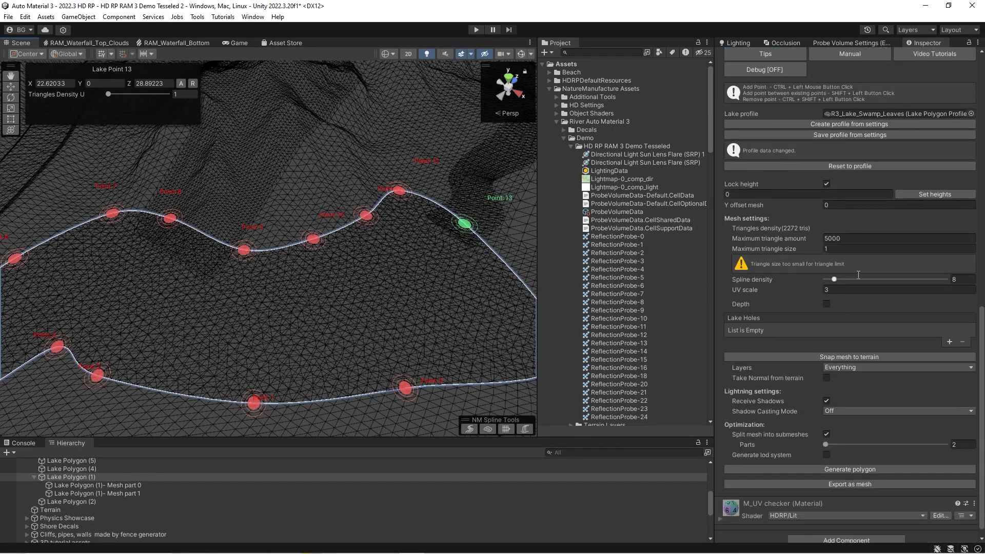
{"action": "mouse_move", "coordinate": [278, 270]}
{"action": "right_mouse_down"}
{"action": "mouse_move", "coordinate": [308, 269]}
{"action": "mouse_move", "coordinate": [288, 270]}
{"action": "right_mouse_up"}
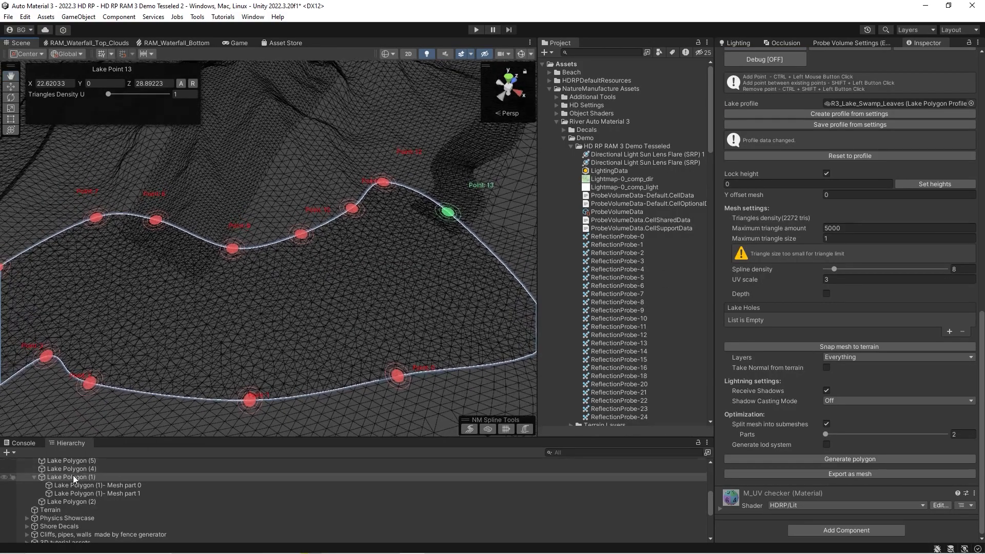
{"action": "left_click", "coordinate": [826, 424]}
View the whole lake from above and set its maximum triangle size to 7, 9 and finally 20
{"action": "left_click_drag", "start_coordinate": [333, 303], "coordinate": [106, 207], "text": "alt"}
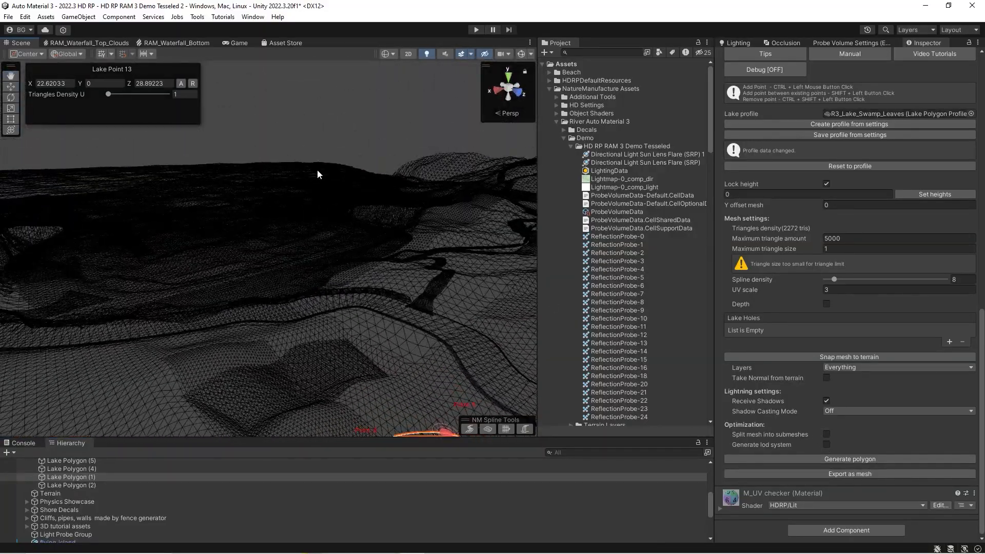
{"action": "mouse_move", "coordinate": [344, 240]}
{"action": "left_mouse_down", "text": "alt"}
{"action": "mouse_move", "coordinate": [318, 277]}
{"action": "mouse_move", "coordinate": [502, 263]}
{"action": "mouse_move", "coordinate": [268, 259]}
{"action": "mouse_move", "coordinate": [350, 284]}
{"action": "mouse_move", "coordinate": [345, 249]}
{"action": "mouse_move", "coordinate": [357, 241]}
{"action": "left_mouse_up", "text": "alt"}
{"action": "mouse_move", "coordinate": [312, 311]}
{"action": "left_mouse_down", "text": "alt"}
{"action": "mouse_move", "coordinate": [297, 303]}
{"action": "mouse_move", "coordinate": [327, 301]}
{"action": "left_mouse_up", "text": "alt"}
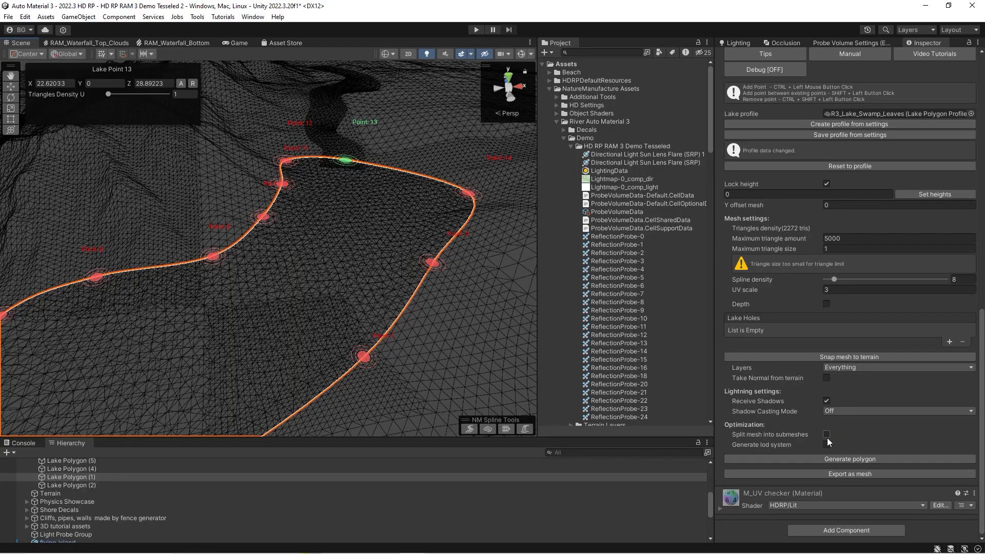
{"action": "left_click_drag", "start_coordinate": [338, 308], "coordinate": [306, 248], "text": "alt"}
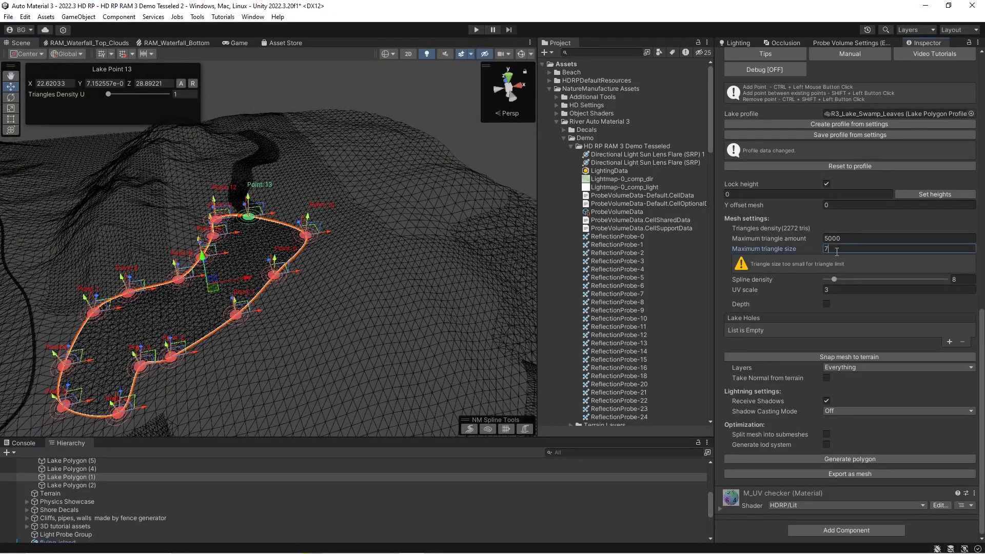
{"action": "key", "text": "Return"}
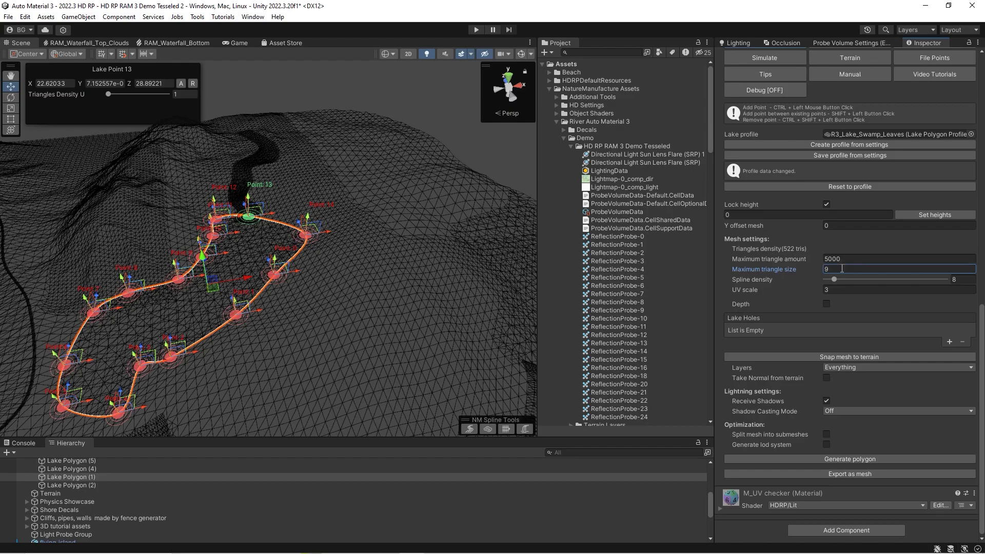
{"action": "type", "text": "0"}
{"action": "key", "text": "Return"}
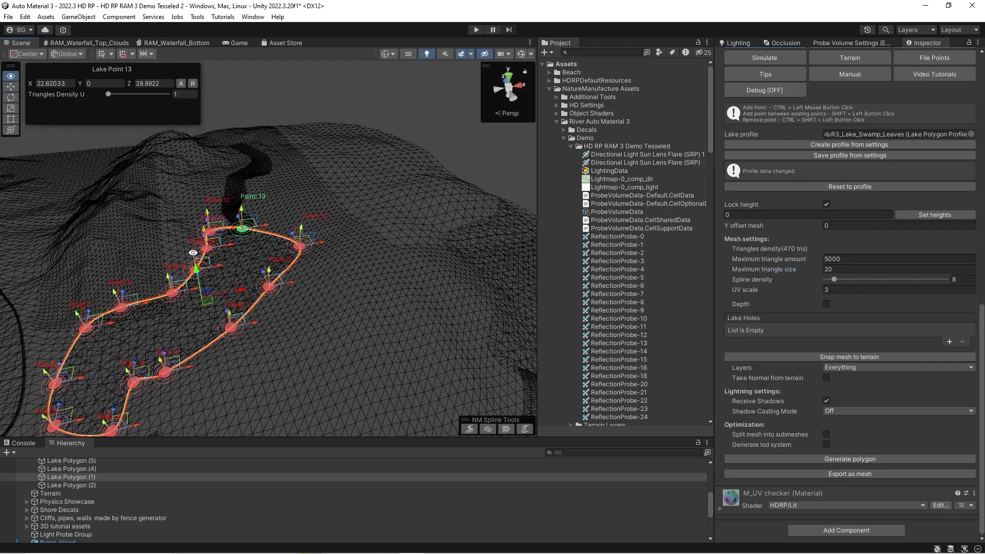
Enlarge the lake by moving its far outline points outward, placing Point 13 at about X 3.6, Z 166.2
{"action": "right_click_drag", "start_coordinate": [277, 242], "coordinate": [283, 267]}
{"action": "left_click_drag", "start_coordinate": [281, 271], "coordinate": [450, 68]}
{"action": "right_click_drag", "start_coordinate": [204, 185], "coordinate": [268, 182]}
{"action": "left_click_drag", "start_coordinate": [260, 248], "coordinate": [121, 139]}
{"action": "scroll", "coordinate": [304, 251], "scroll_direction": "up", "scroll_amount": 2}
{"action": "right_click_drag", "start_coordinate": [304, 250], "coordinate": [351, 208]}
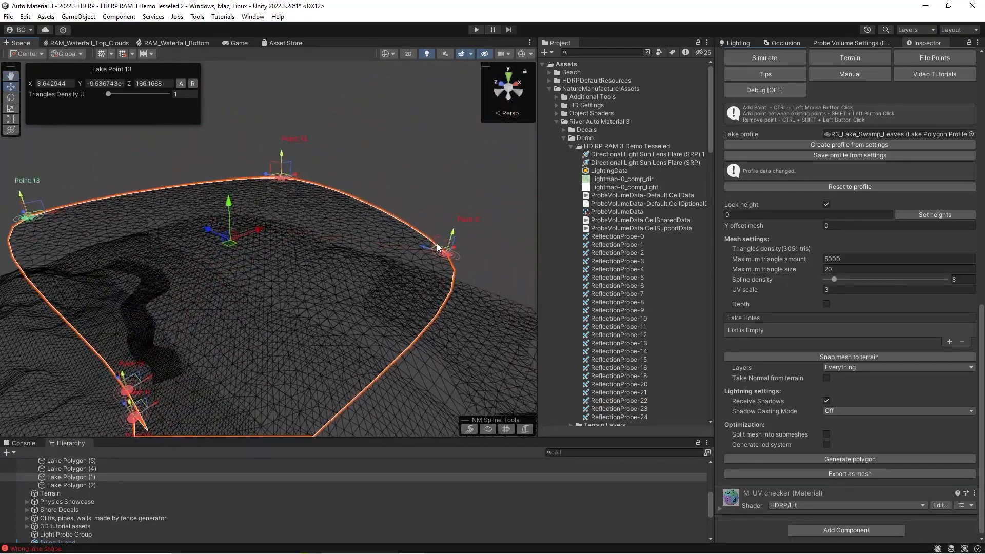
Stretch the lake far across the terrain by moving Point 0 to about X 969, Z -43 and pulling the neighbouring outline point outward
{"action": "left_click_drag", "start_coordinate": [454, 251], "coordinate": [672, 170]}
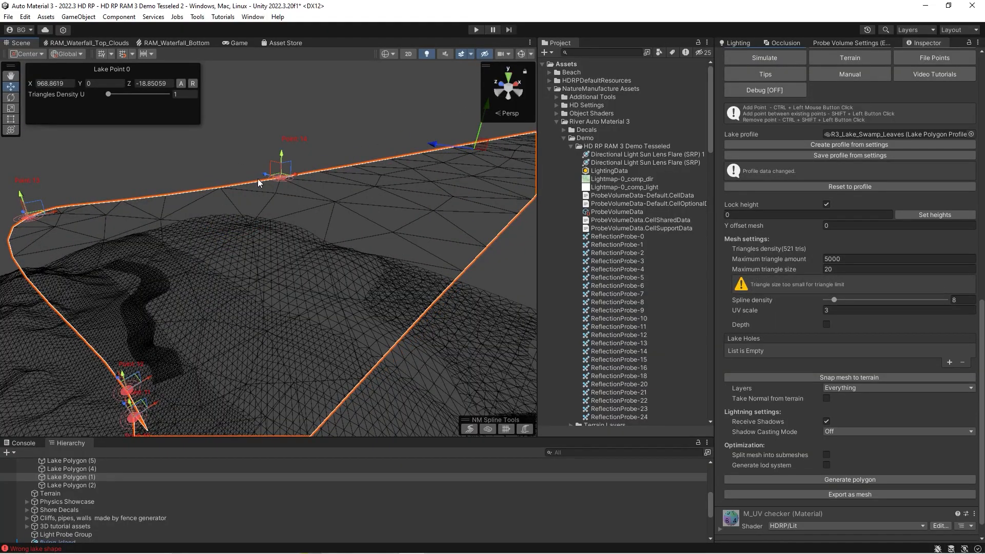
{"action": "left_click_drag", "start_coordinate": [262, 175], "coordinate": [119, 106]}
{"action": "right_click_drag", "start_coordinate": [241, 205], "coordinate": [333, 208]}
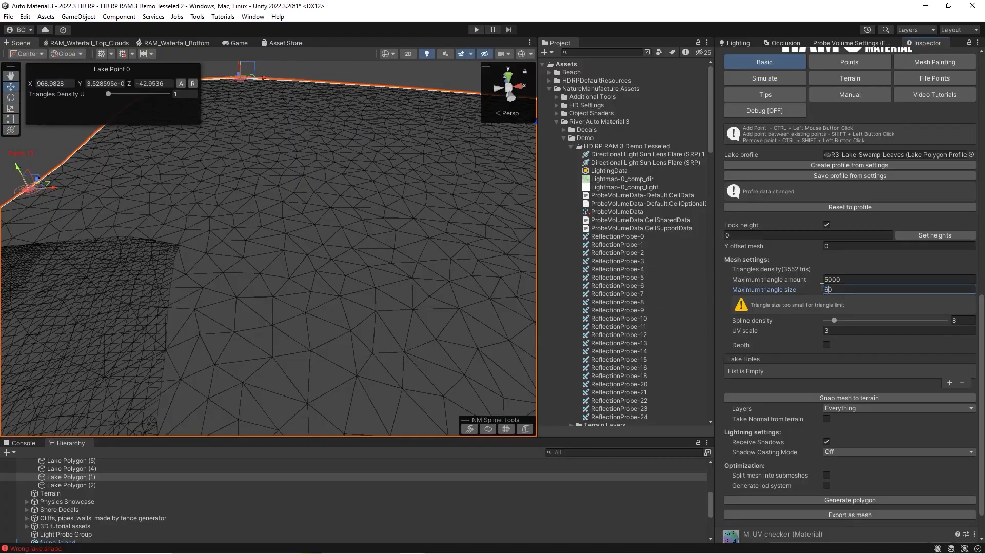
Raise the lake's maximum triangle size in stages, through 200 and up to 1500
{"action": "key", "text": "Return"}
{"action": "scroll", "coordinate": [795, 308], "scroll_direction": "down", "scroll_amount": 2}
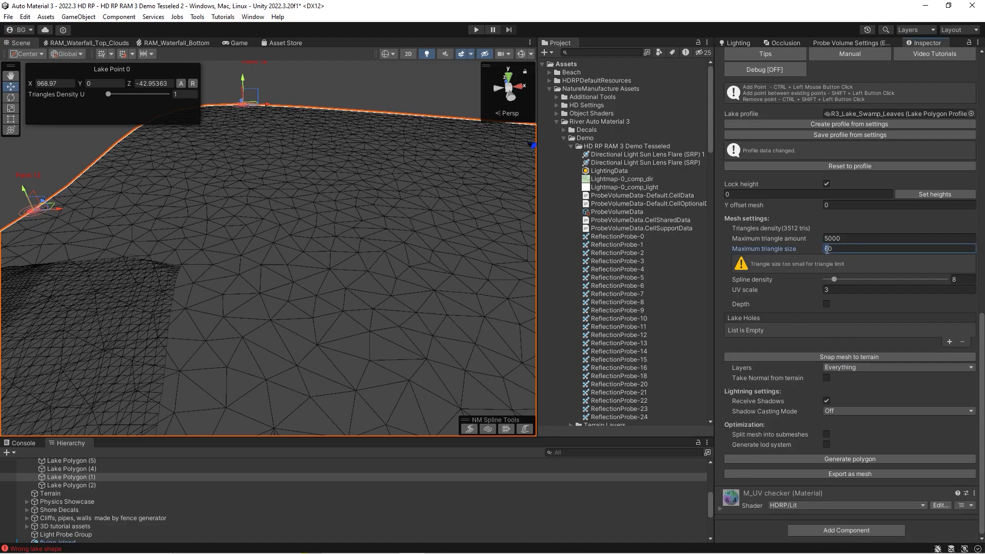
{"action": "key", "text": "Return"}
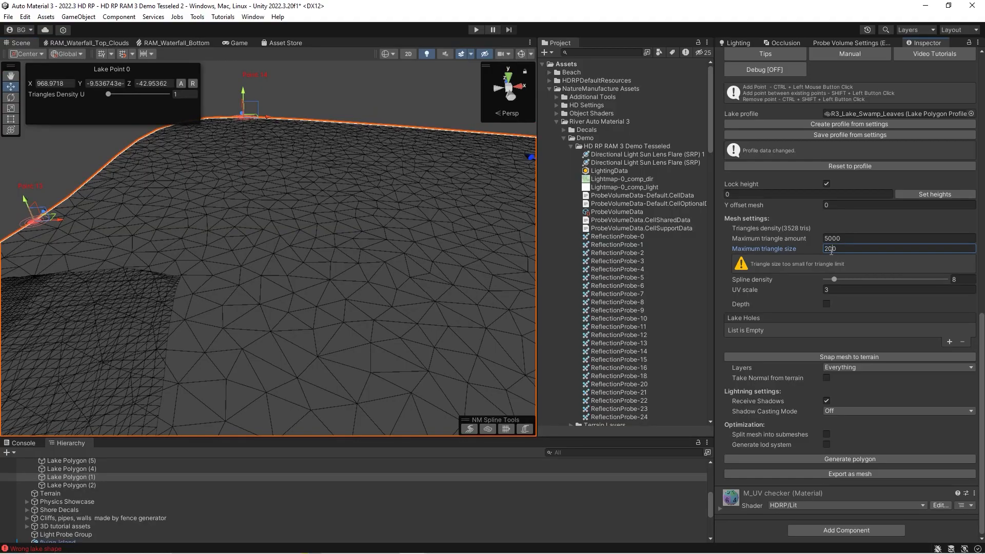
{"action": "key", "text": "BackSpace"}
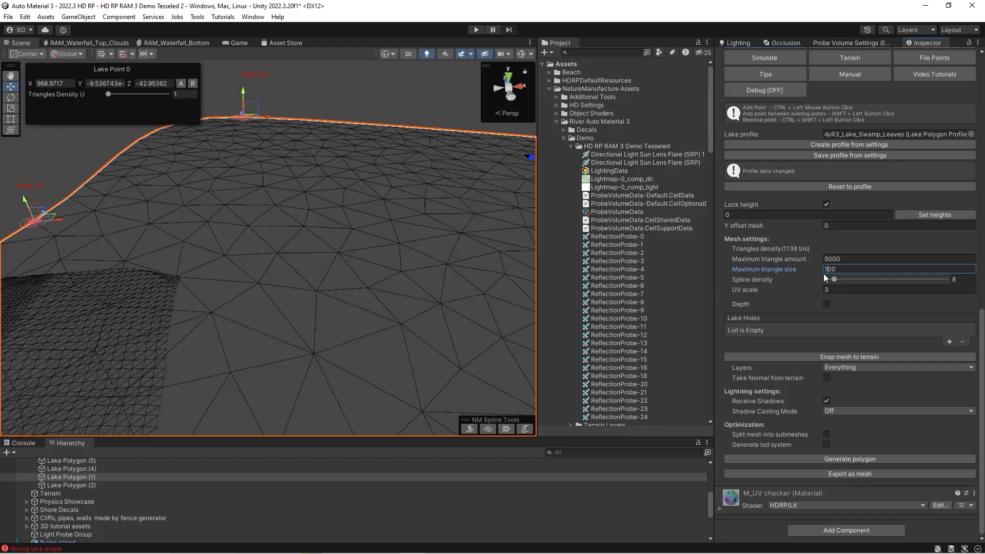
Move Point 14 to about X 391.3, Z 466.7 and inspect the coarse triangles across the enlarged lake
{"action": "right_click_drag", "start_coordinate": [287, 239], "coordinate": [334, 205]}
{"action": "left_click_drag", "start_coordinate": [347, 207], "coordinate": [495, 213]}
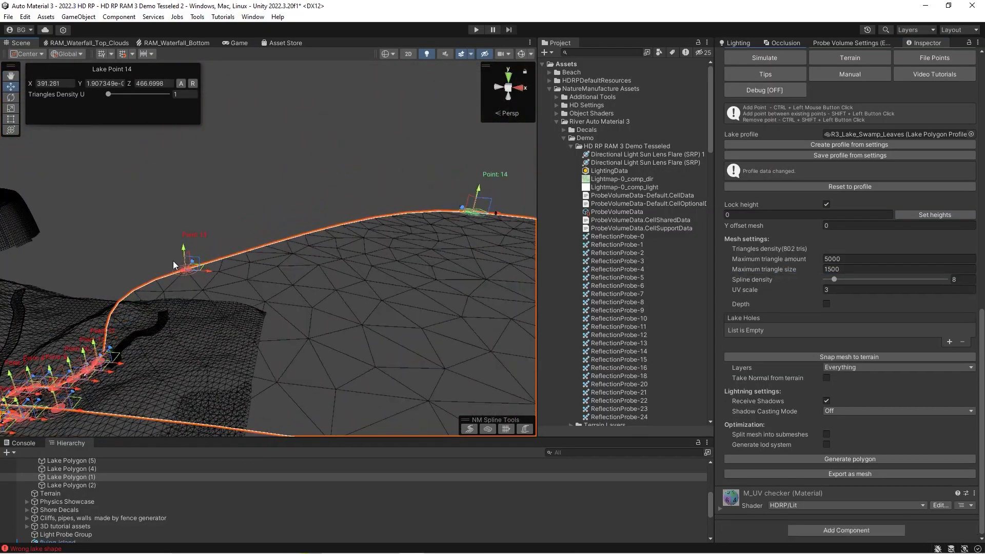
{"action": "right_click_drag", "start_coordinate": [196, 265], "coordinate": [281, 229]}
{"action": "right_click_drag", "start_coordinate": [296, 296], "coordinate": [486, 305]}
{"action": "right_click_drag", "start_coordinate": [320, 262], "coordinate": [304, 222]}
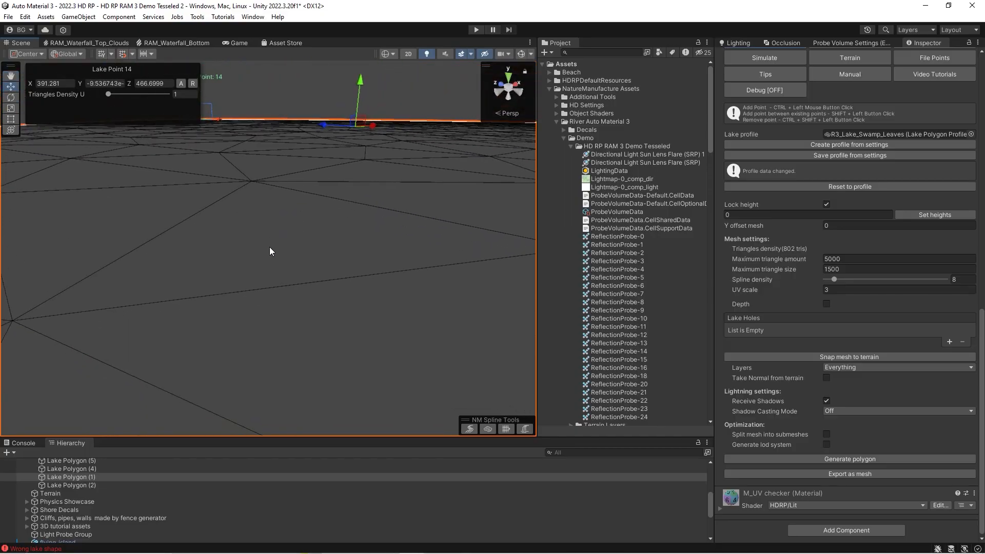
{"action": "right_click_drag", "start_coordinate": [268, 253], "coordinate": [243, 243]}
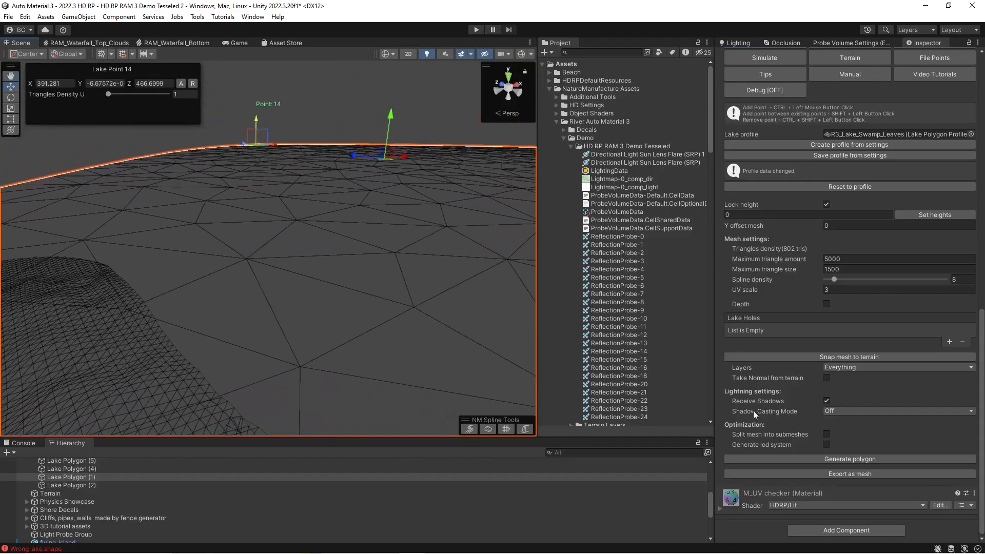
Enable LOD system generation for the lake and inspect how its triangles subdivide near the camera
{"action": "left_click", "coordinate": [826, 444]}
{"action": "right_click_drag", "start_coordinate": [328, 313], "coordinate": [233, 285]}
{"action": "right_click_drag", "start_coordinate": [896, 273], "coordinate": [259, 279]}
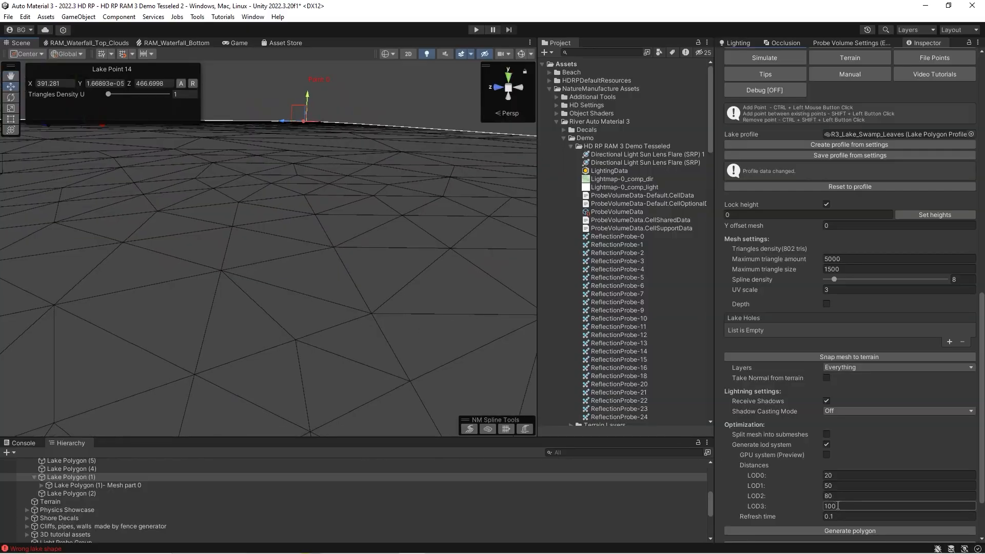
{"action": "right_click_drag", "start_coordinate": [350, 303], "coordinate": [258, 303]}
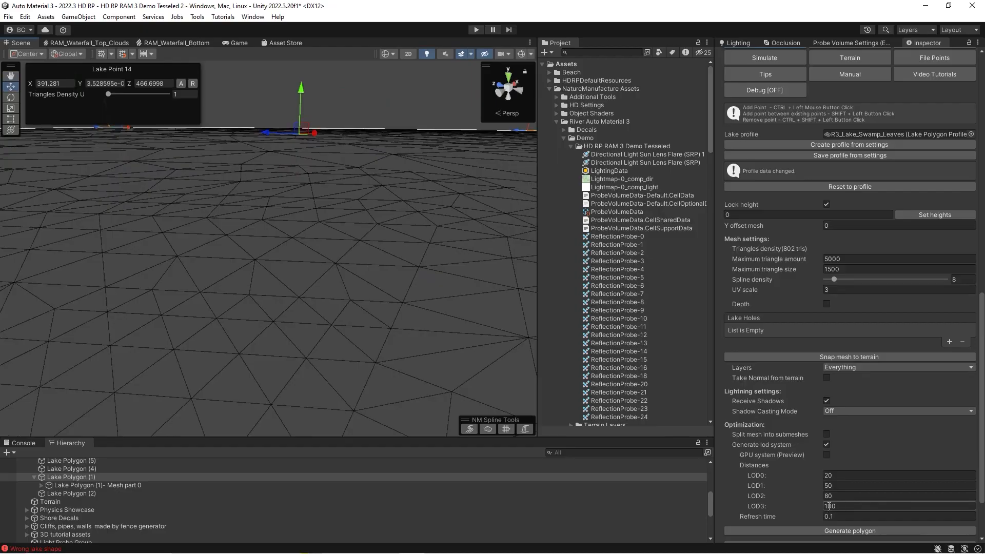
Set the LOD distances to 200 for LOD3, 10 for LOD2, 60 for LOD1 and 40 for LOD0, and check the mesh
{"action": "type", "text": "2"}
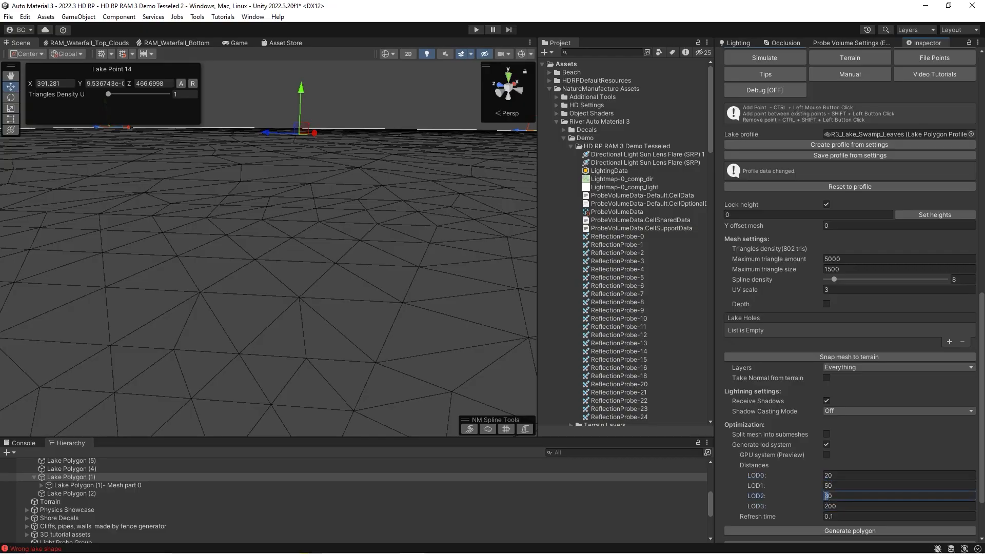
{"action": "type", "text": "1"}
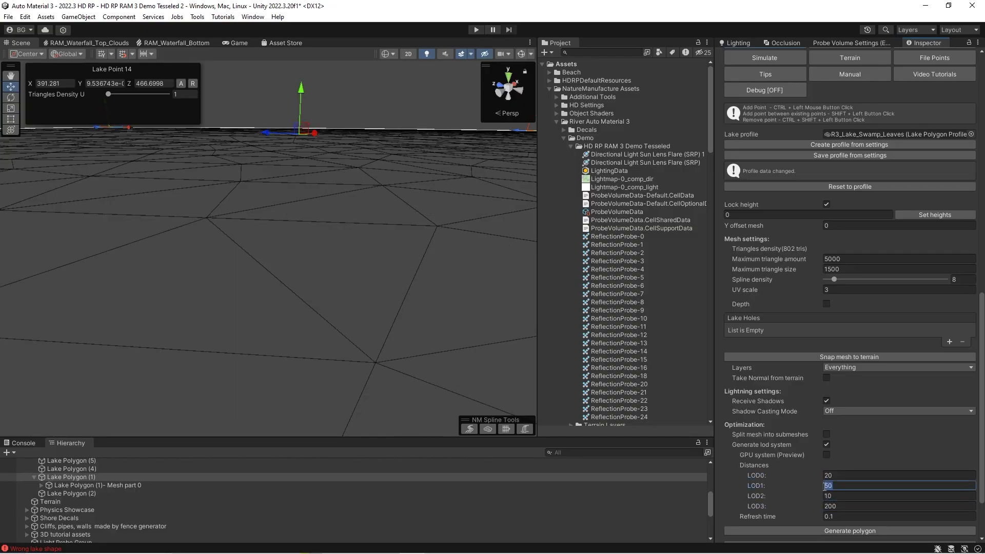
{"action": "left_click", "coordinate": [827, 486]}
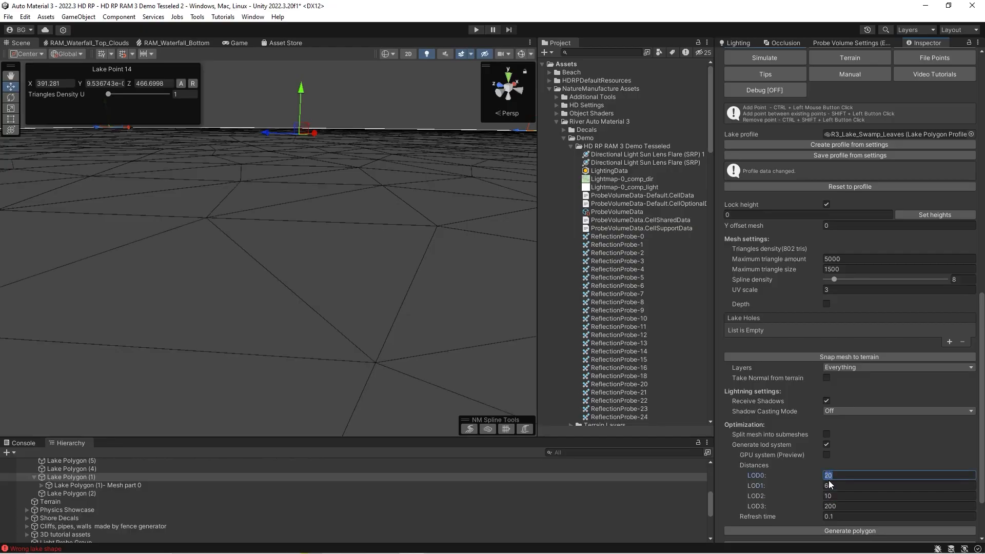
{"action": "type", "text": "4"}
{"action": "right_click_drag", "start_coordinate": [257, 277], "coordinate": [190, 290]}
{"action": "key", "text": "s"}
{"action": "right_click_drag", "start_coordinate": [741, 282], "coordinate": [281, 308]}
{"action": "scroll", "coordinate": [903, 463], "scroll_direction": "down", "scroll_amount": 3}
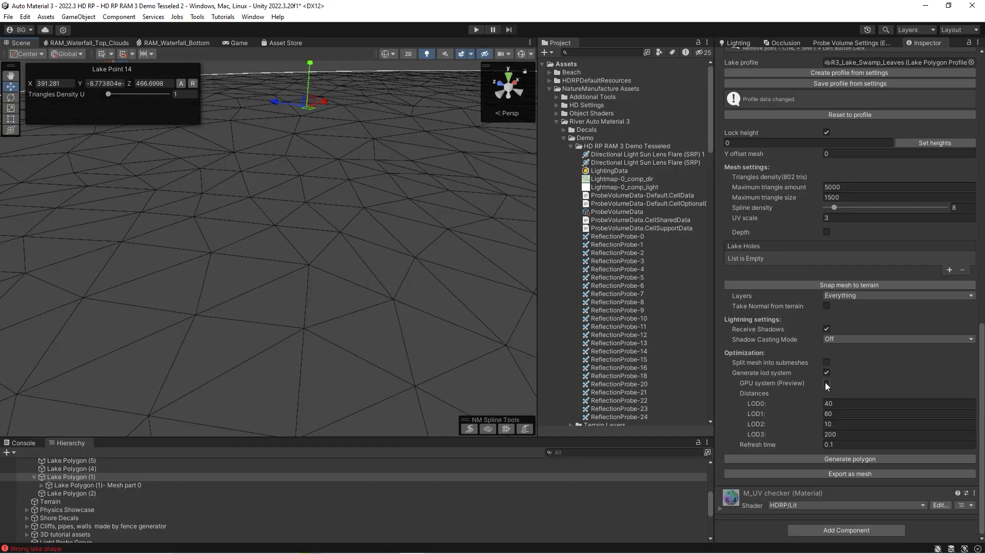
{"action": "right_click_drag", "start_coordinate": [230, 329], "coordinate": [241, 300]}
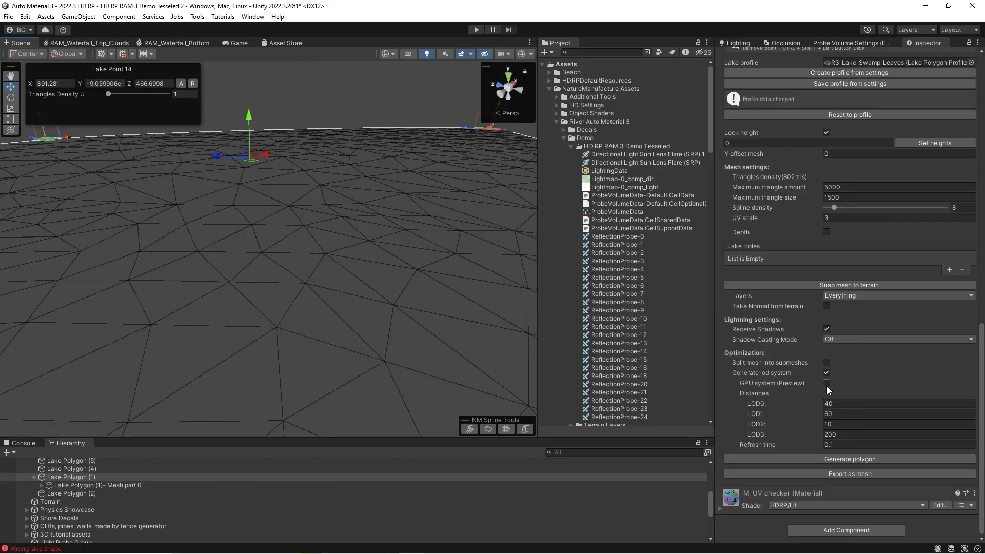
{"action": "right_click_drag", "start_coordinate": [208, 343], "coordinate": [196, 323]}
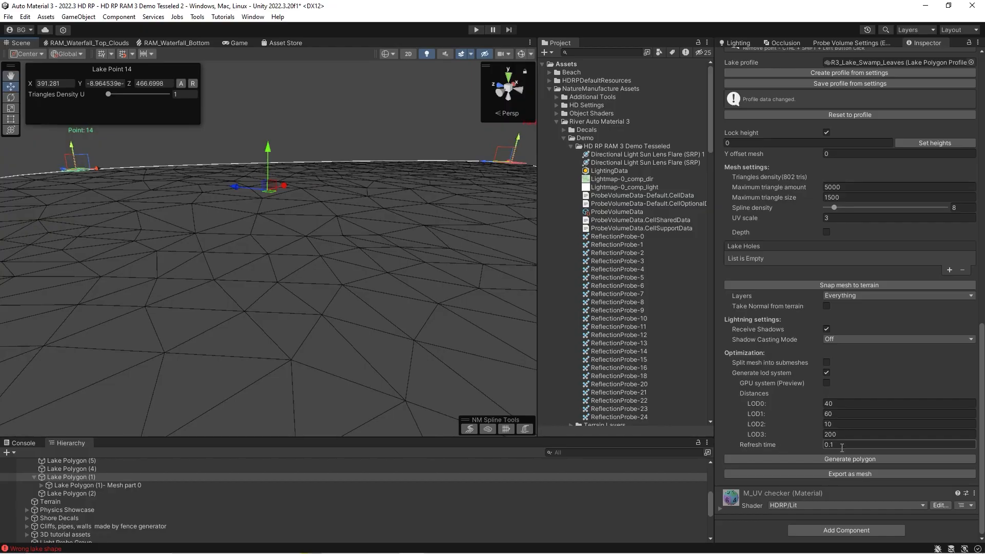
Try an LOD refresh time of 1 while moving over the lake, and restore it to 0.1
{"action": "right_click_drag", "start_coordinate": [339, 277], "coordinate": [272, 273]}
{"action": "key", "text": "s"}
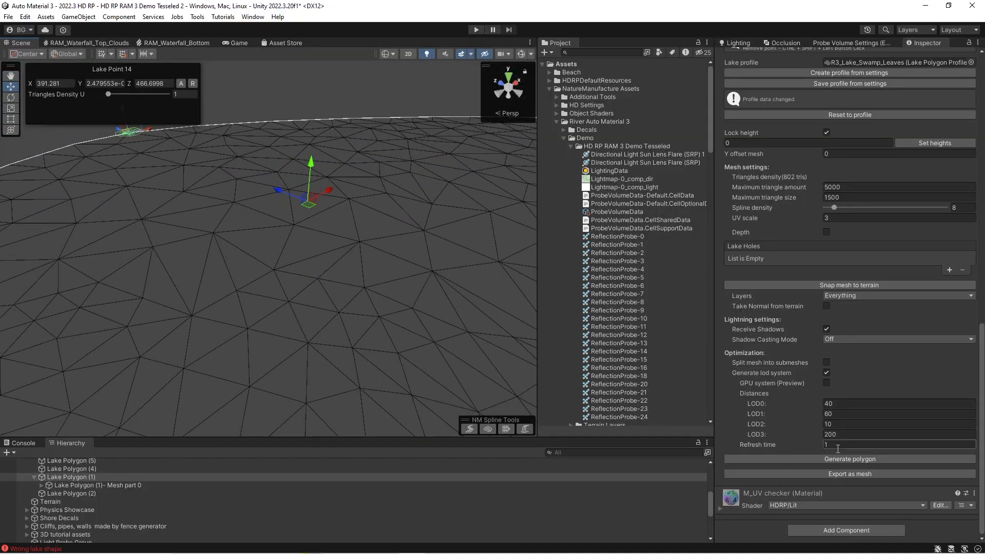
{"action": "right_click_drag", "start_coordinate": [157, 327], "coordinate": [237, 326]}
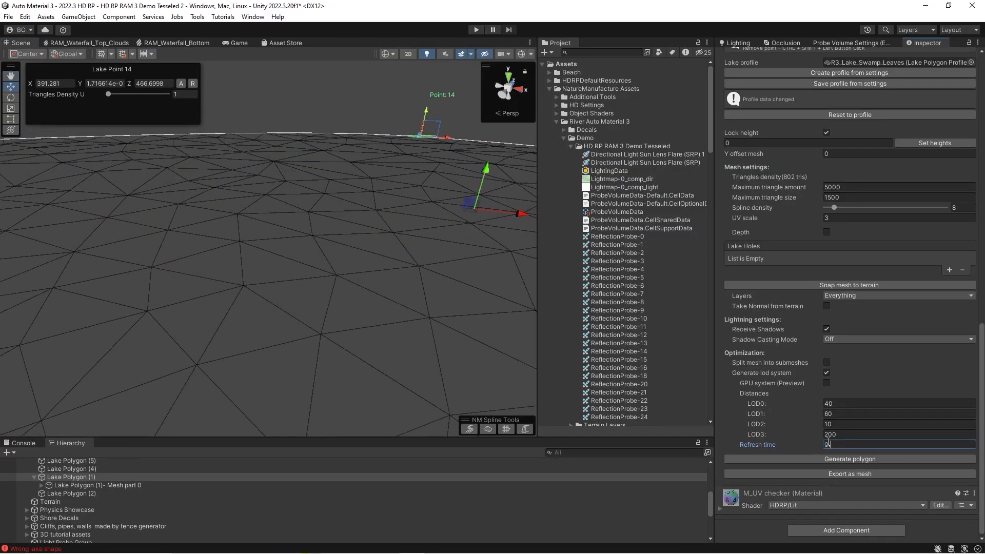
{"action": "right_click_drag", "start_coordinate": [271, 275], "coordinate": [272, 270]}
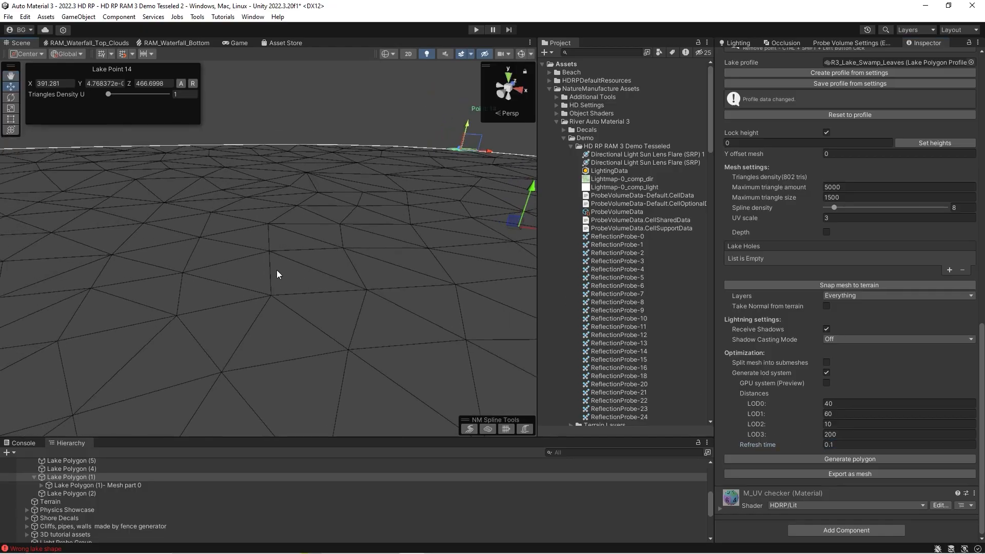
Turn off LOD system generation for the lake and return to the lake tool's section buttons
{"action": "left_click", "coordinate": [826, 371]}
{"action": "mouse_move", "coordinate": [154, 266]}
{"action": "right_mouse_down"}
{"action": "mouse_move", "coordinate": [70, 264]}
{"action": "mouse_move", "coordinate": [130, 268]}
{"action": "mouse_move", "coordinate": [259, 231]}
{"action": "mouse_move", "coordinate": [266, 242]}
{"action": "mouse_move", "coordinate": [308, 240]}
{"action": "right_mouse_up"}
{"action": "scroll", "coordinate": [814, 227], "scroll_direction": "up", "scroll_amount": 3}
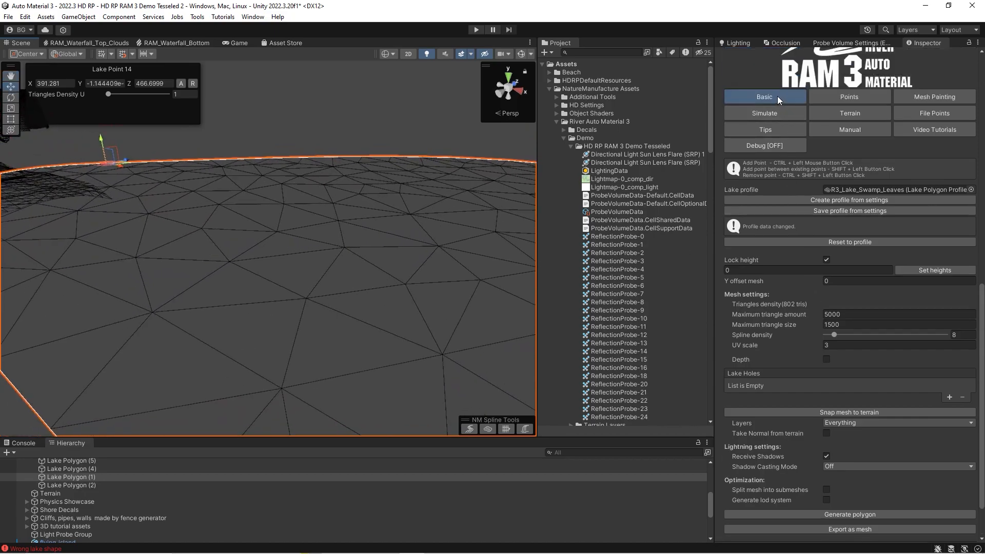
Show the lake's point settings and display the scene as a wireframe around points 11 and 12
{"action": "right_click_drag", "start_coordinate": [377, 294], "coordinate": [343, 286]}
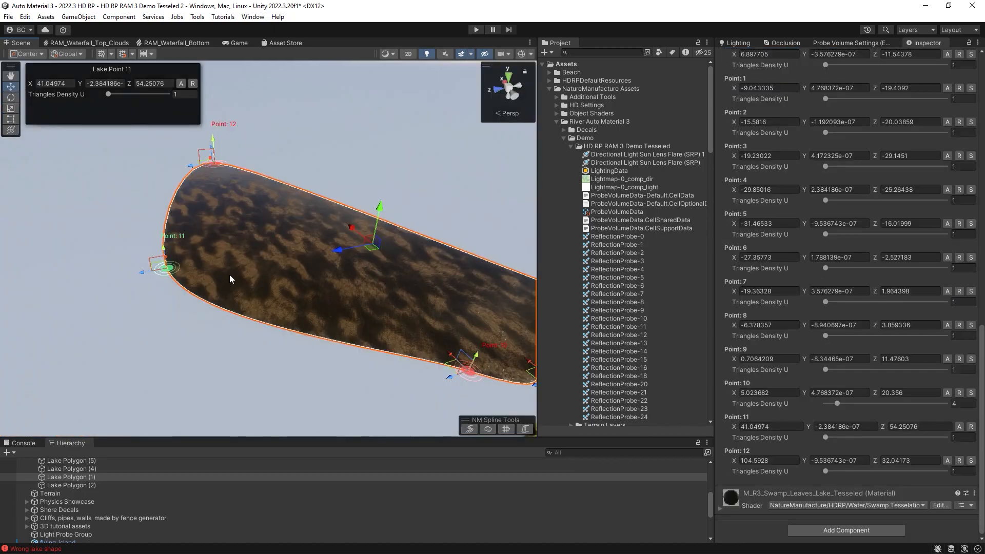
{"action": "mouse_move", "coordinate": [236, 277]}
{"action": "right_mouse_down"}
{"action": "mouse_move", "coordinate": [220, 263]}
{"action": "mouse_move", "coordinate": [238, 279]}
{"action": "right_mouse_up"}
{"action": "scroll", "coordinate": [777, 266], "scroll_direction": "up", "scroll_amount": 10}
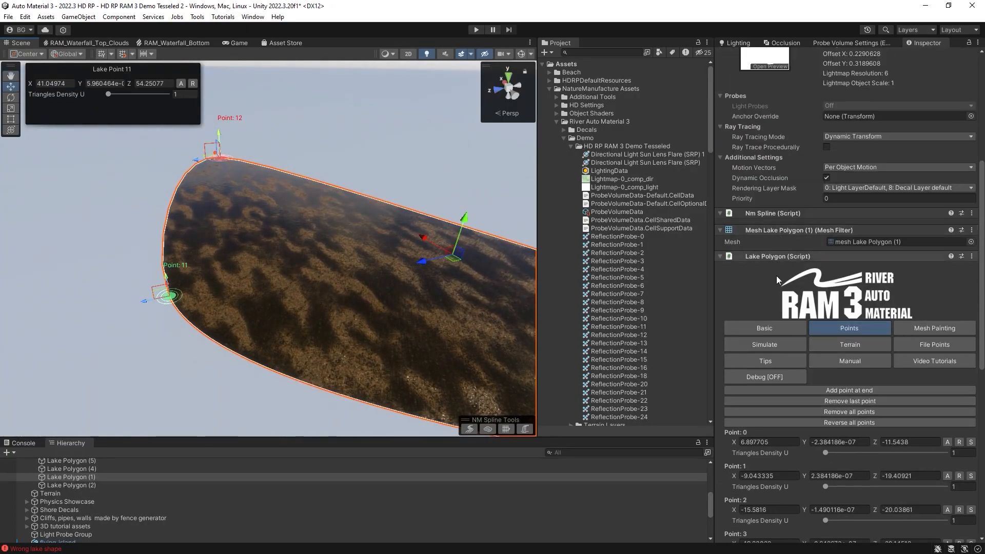
{"action": "left_click", "coordinate": [838, 328]}
{"action": "right_click_drag", "start_coordinate": [265, 223], "coordinate": [418, 171]}
{"action": "left_click", "coordinate": [388, 54]}
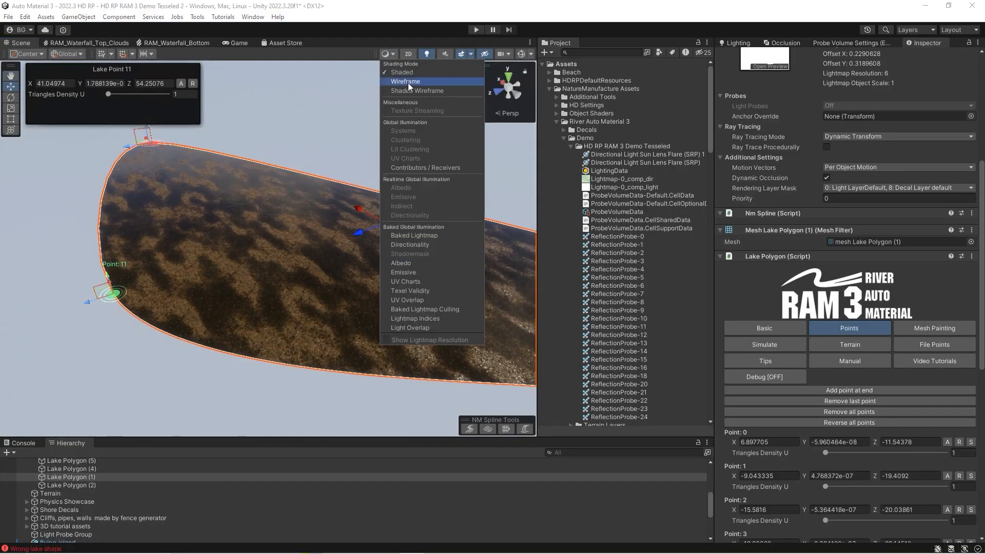
{"action": "left_click", "coordinate": [406, 82]}
{"action": "right_click_drag", "start_coordinate": [116, 251], "coordinate": [113, 247]}
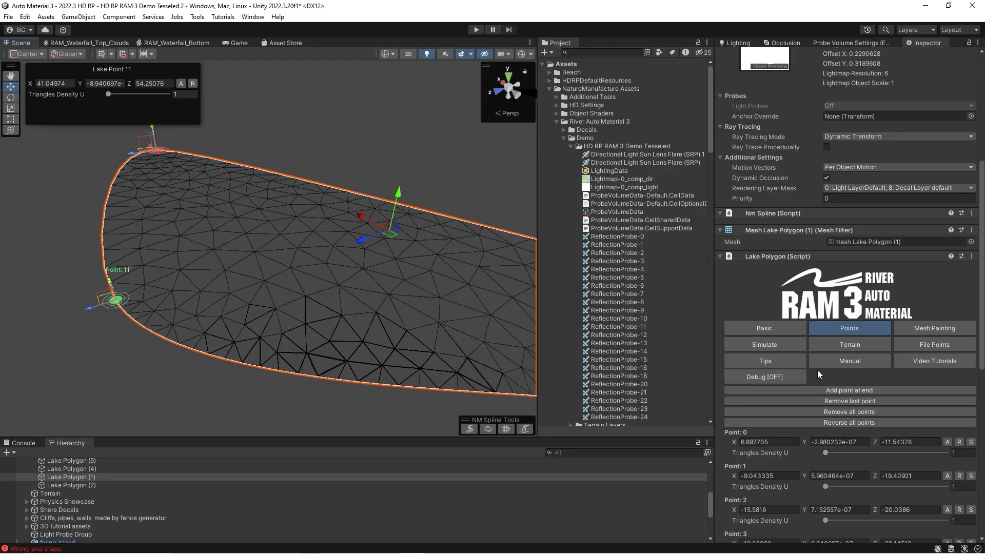
Set point 11's Triangles Density U to 16 and nudge the point along Z to about 54 to rebuild the mesh
{"action": "scroll", "coordinate": [818, 370], "scroll_direction": "down", "scroll_amount": 3}
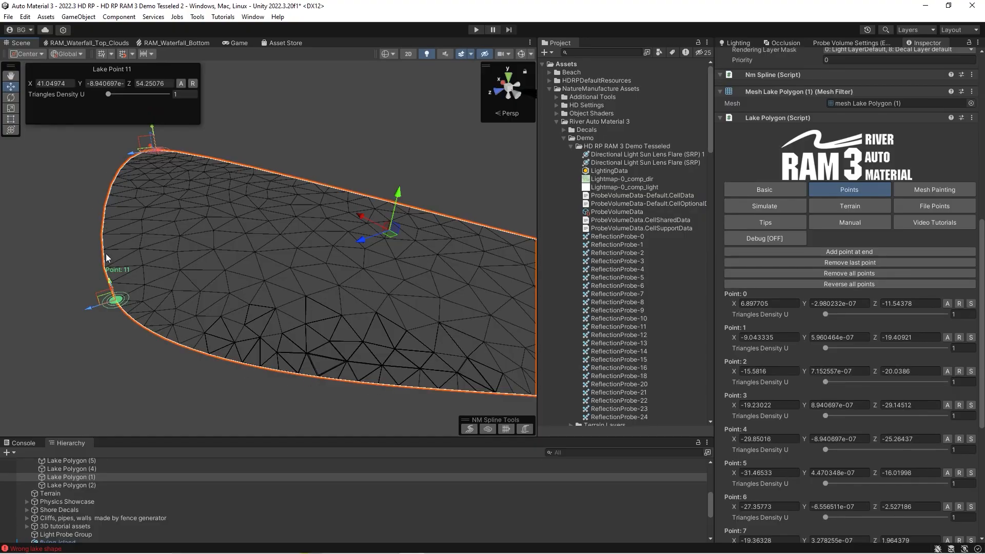
{"action": "scroll", "coordinate": [875, 353], "scroll_direction": "down", "scroll_amount": 5}
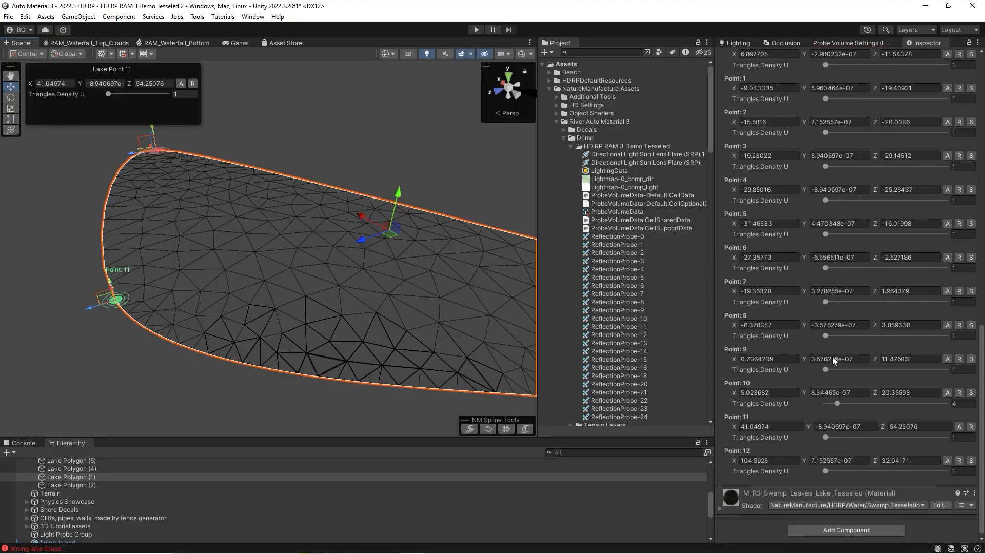
{"action": "left_click", "coordinate": [826, 437]}
{"action": "left_click_drag", "start_coordinate": [847, 439], "coordinate": [861, 442]}
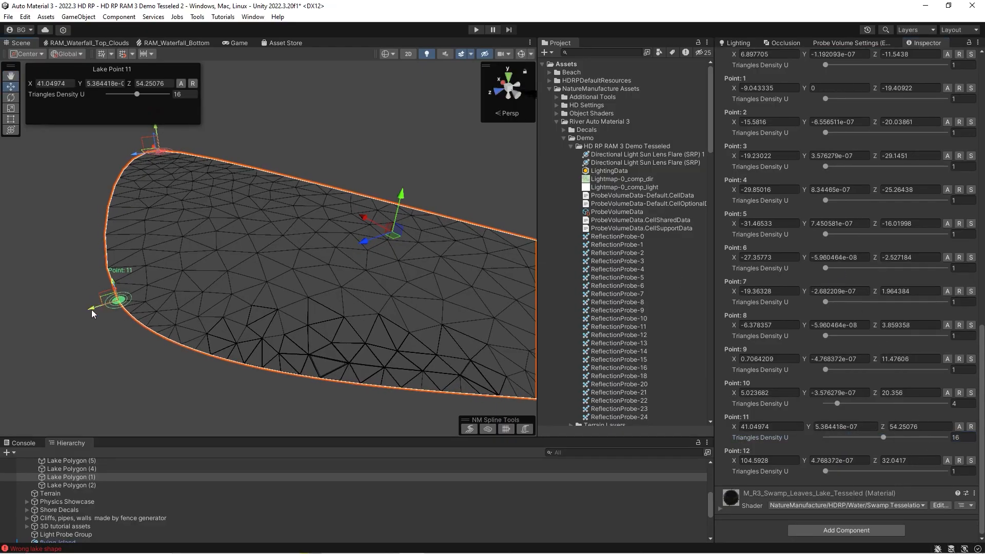
{"action": "left_click_drag", "start_coordinate": [91, 309], "coordinate": [94, 308]}
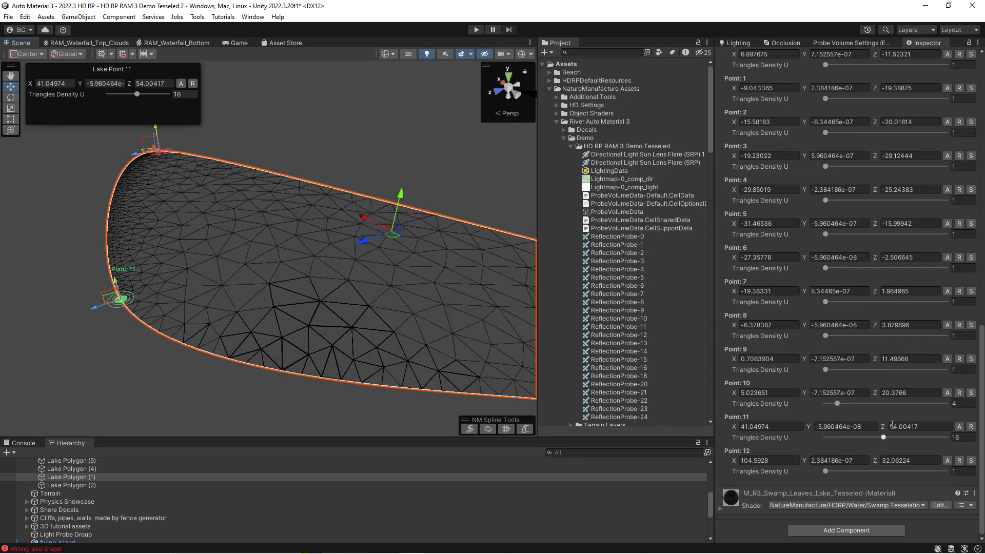
Set point 10's Triangles Density U to 32, nudge point 11 along Z to about 53.83 and check the shoreline mesh
{"action": "left_click_drag", "start_coordinate": [894, 403], "coordinate": [945, 403]}
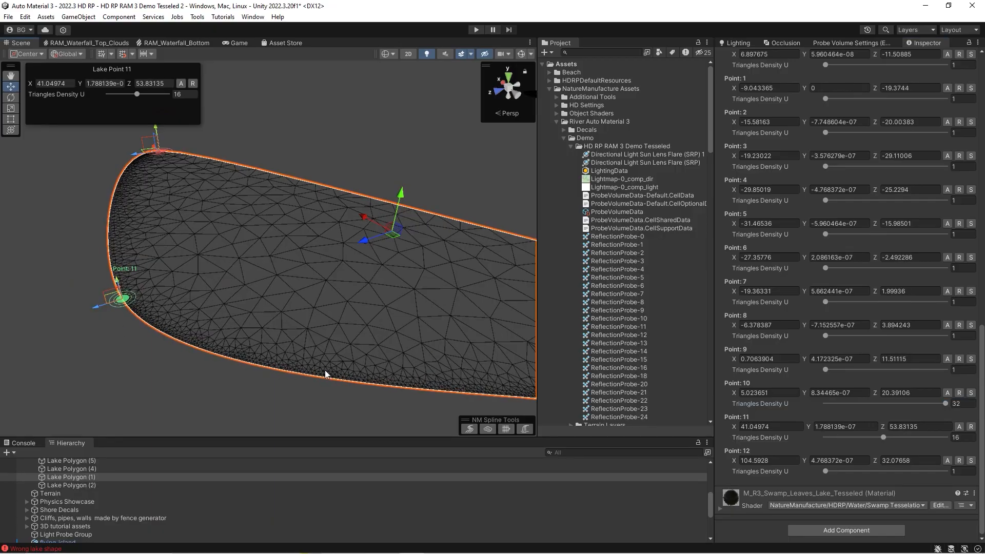
{"action": "right_click_drag", "start_coordinate": [234, 337], "coordinate": [240, 341]}
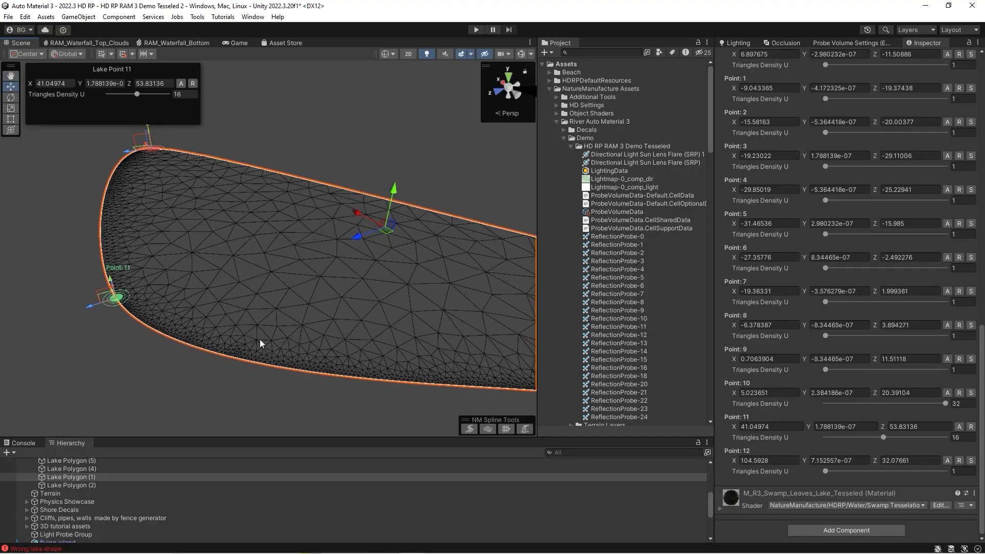
{"action": "right_click_drag", "start_coordinate": [272, 336], "coordinate": [275, 337]}
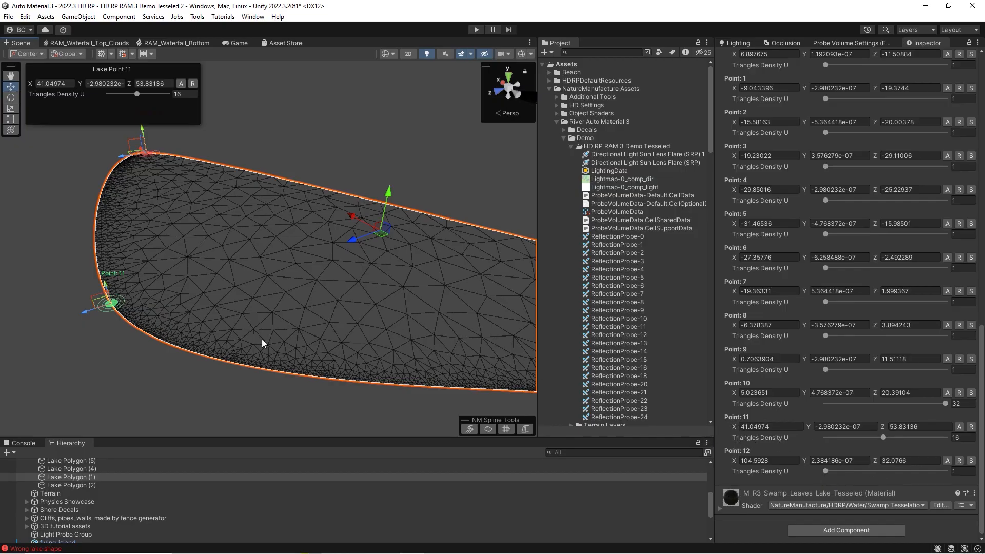
Look through the lake's point list and its options for adding, removing and reversing points
{"action": "scroll", "coordinate": [765, 337], "scroll_direction": "up", "scroll_amount": 15}
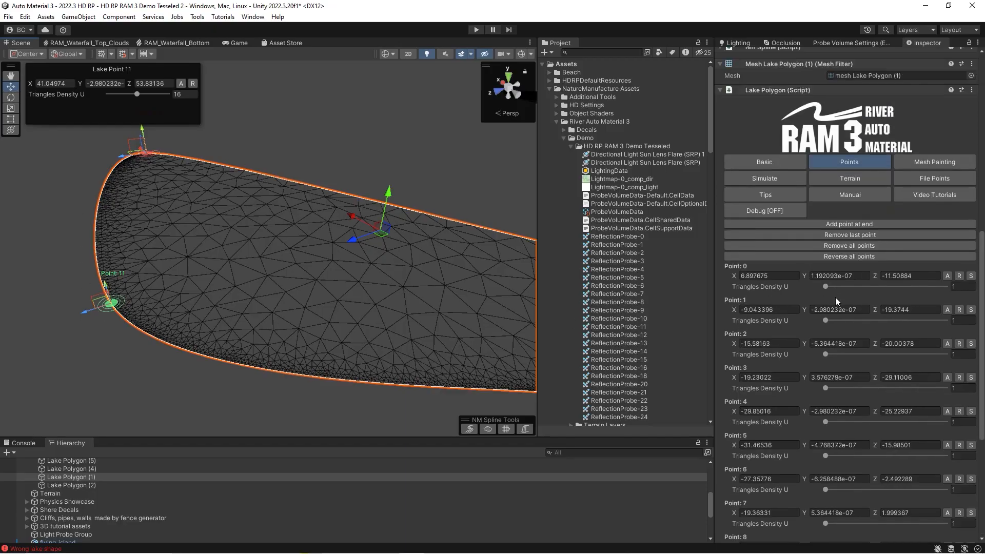
{"action": "scroll", "coordinate": [764, 338], "scroll_direction": "down", "scroll_amount": 6}
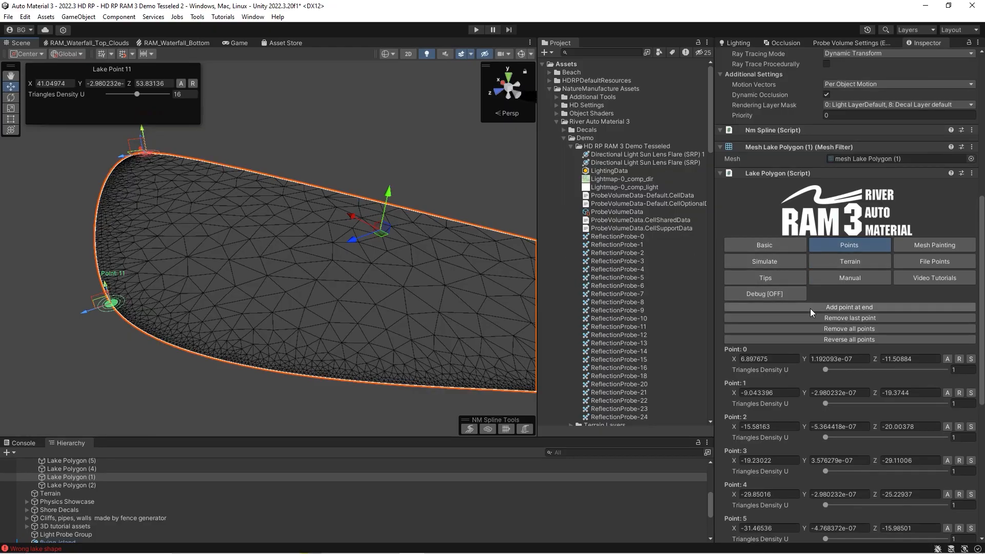
{"action": "scroll", "coordinate": [806, 312], "scroll_direction": "down", "scroll_amount": 5}
{"action": "scroll", "coordinate": [867, 273], "scroll_direction": "down", "scroll_amount": 4}
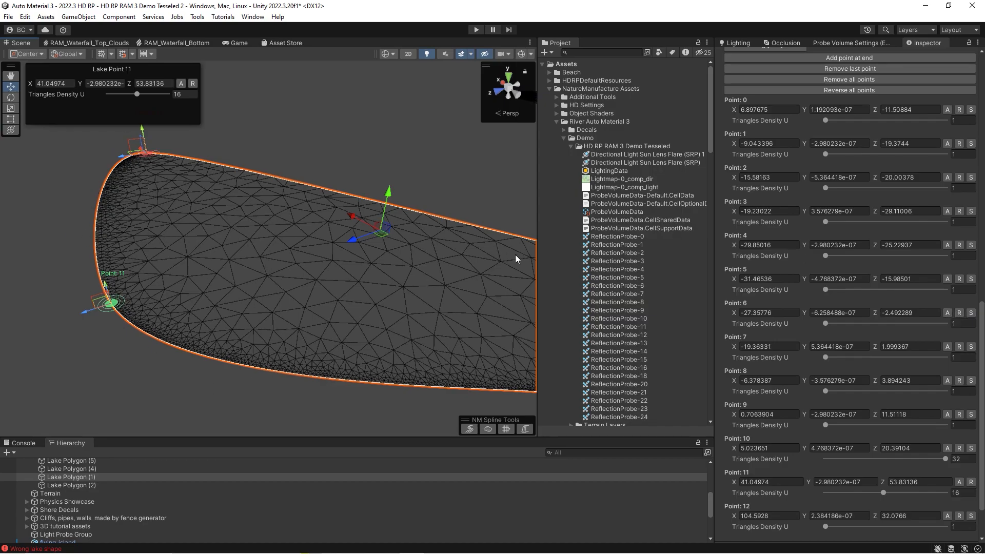
{"action": "scroll", "coordinate": [830, 184], "scroll_direction": "up", "scroll_amount": 5}
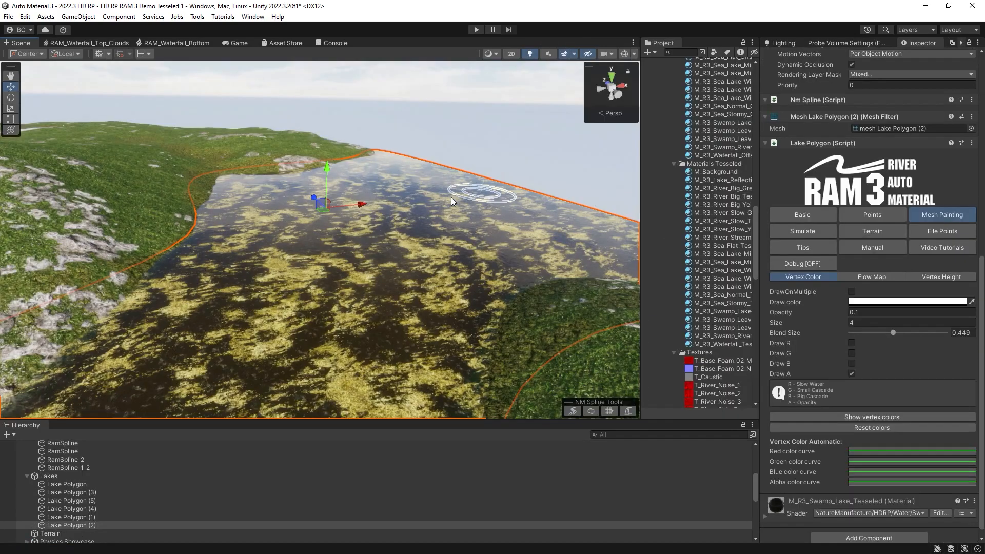
Limit the vertex color brush to the R channel and paint slow water on the swamp lake along the shore
{"action": "mouse_move", "coordinate": [267, 267]}
{"action": "left_mouse_down", "text": "alt"}
{"action": "mouse_move", "coordinate": [314, 237]}
{"action": "mouse_move", "coordinate": [354, 234]}
{"action": "left_mouse_up", "text": "alt"}
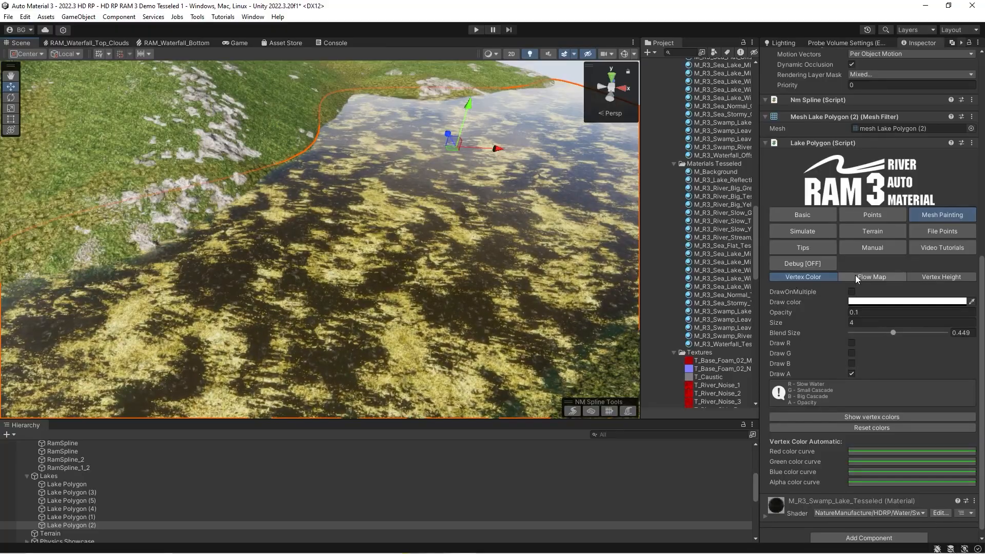
{"action": "mouse_move", "coordinate": [469, 236]}
{"action": "right_mouse_down"}
{"action": "mouse_move", "coordinate": [477, 254]}
{"action": "mouse_move", "coordinate": [417, 249]}
{"action": "mouse_move", "coordinate": [495, 263]}
{"action": "mouse_move", "coordinate": [387, 220]}
{"action": "mouse_move", "coordinate": [423, 199]}
{"action": "right_mouse_up"}
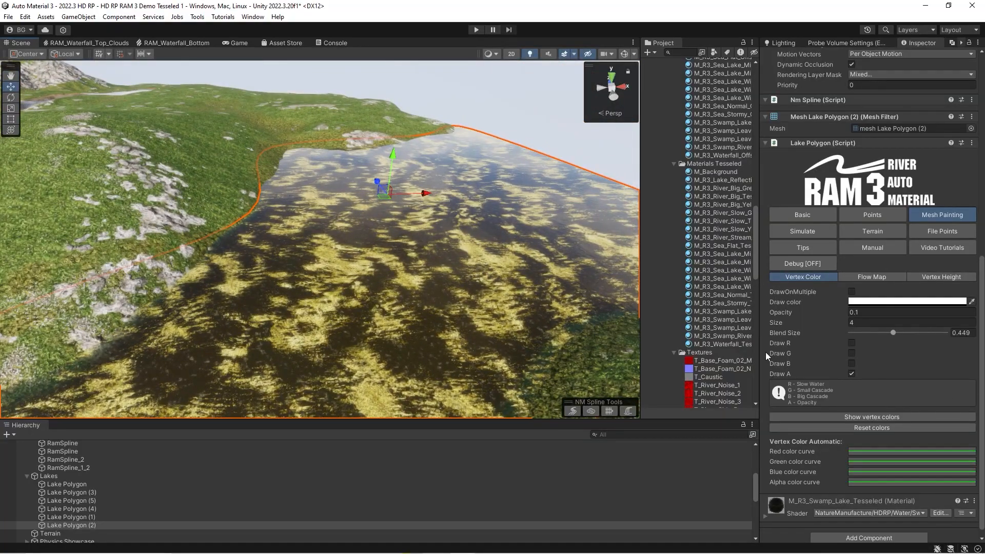
{"action": "mouse_move", "coordinate": [505, 259]}
{"action": "right_mouse_down"}
{"action": "mouse_move", "coordinate": [488, 292]}
{"action": "mouse_move", "coordinate": [410, 308]}
{"action": "right_mouse_up"}
{"action": "right_click_drag", "start_coordinate": [385, 259], "coordinate": [487, 260]}
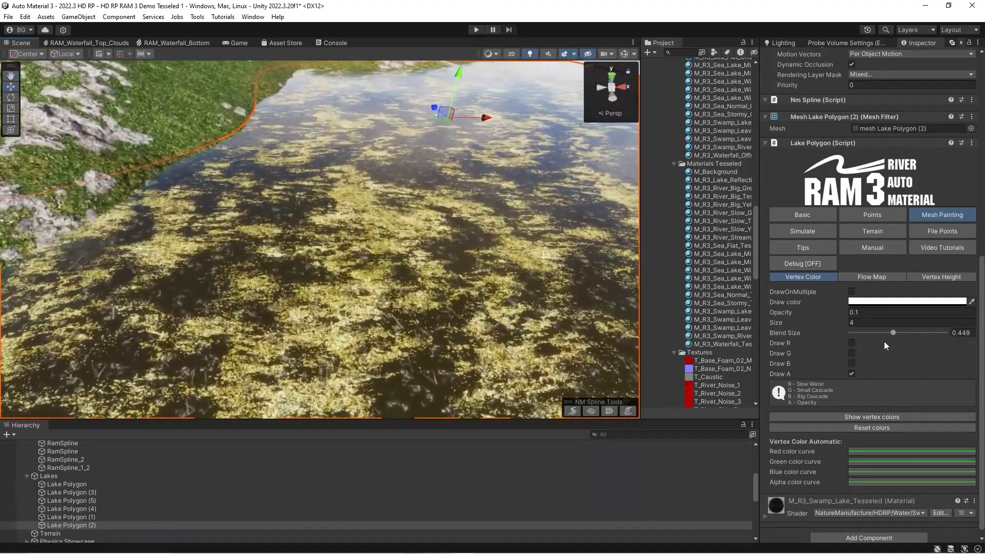
{"action": "left_click", "coordinate": [851, 343]}
{"action": "left_click", "coordinate": [851, 353]}
{"action": "left_click", "coordinate": [852, 373]}
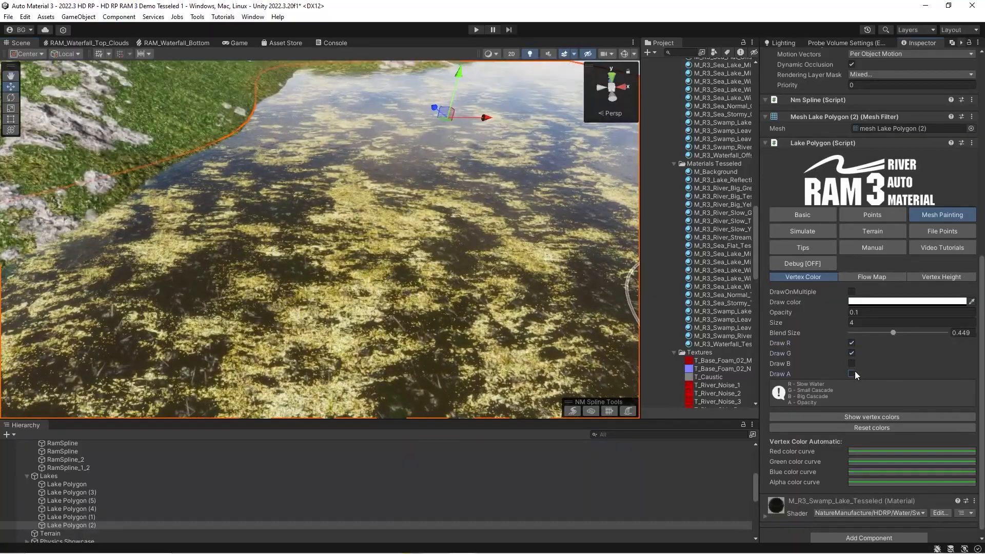
{"action": "left_click", "coordinate": [852, 354]}
{"action": "mouse_move", "coordinate": [362, 279]}
{"action": "right_mouse_down"}
{"action": "mouse_move", "coordinate": [357, 289]}
{"action": "mouse_move", "coordinate": [349, 237]}
{"action": "mouse_move", "coordinate": [319, 224]}
{"action": "mouse_move", "coordinate": [347, 222]}
{"action": "mouse_move", "coordinate": [367, 191]}
{"action": "mouse_move", "coordinate": [359, 203]}
{"action": "mouse_move", "coordinate": [374, 221]}
{"action": "mouse_move", "coordinate": [361, 255]}
{"action": "mouse_move", "coordinate": [354, 230]}
{"action": "mouse_move", "coordinate": [366, 227]}
{"action": "right_mouse_up"}
{"action": "key", "text": "w"}
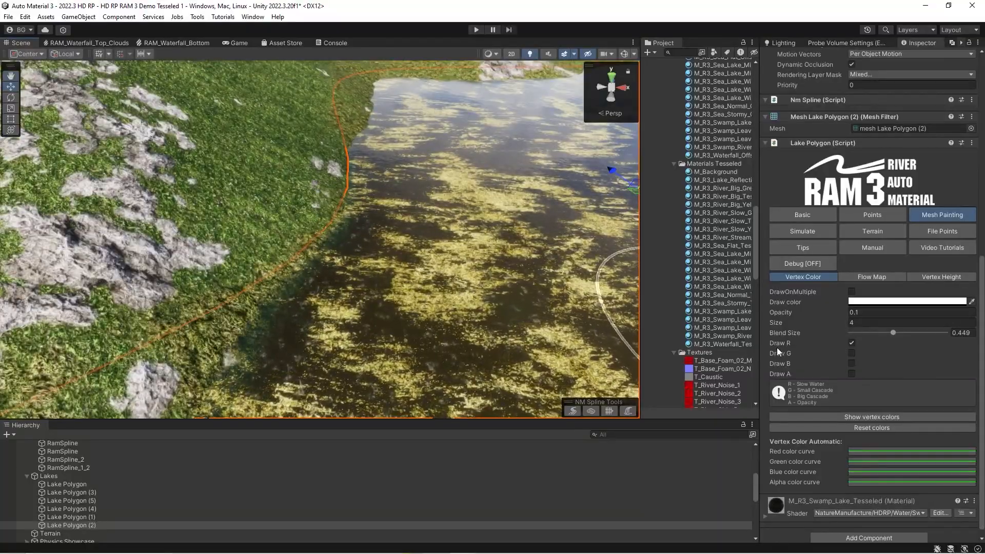
{"action": "left_click_drag", "start_coordinate": [323, 319], "coordinate": [375, 135]}
{"action": "mouse_move", "coordinate": [374, 134]}
{"action": "right_mouse_down"}
{"action": "mouse_move", "coordinate": [440, 236]}
{"action": "mouse_move", "coordinate": [10, 147]}
{"action": "mouse_move", "coordinate": [890, 138]}
{"action": "mouse_move", "coordinate": [458, 156]}
{"action": "right_mouse_up"}
{"action": "key", "text": "w"}
{"action": "key", "text": "s"}
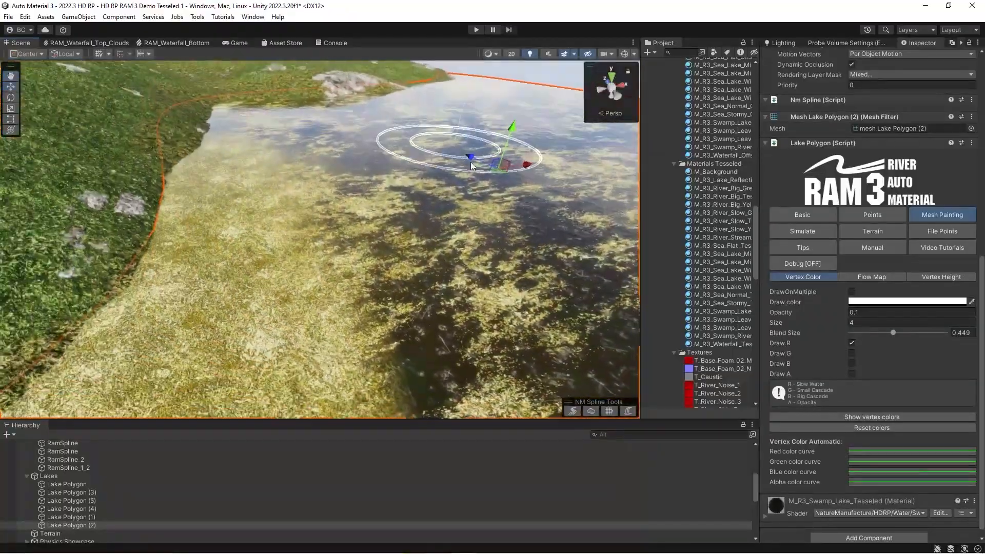
Switch the vertex color brush to the G channel only and paint small cascade near the lake's shore
{"action": "left_click", "coordinate": [852, 343]}
{"action": "left_click", "coordinate": [852, 353]}
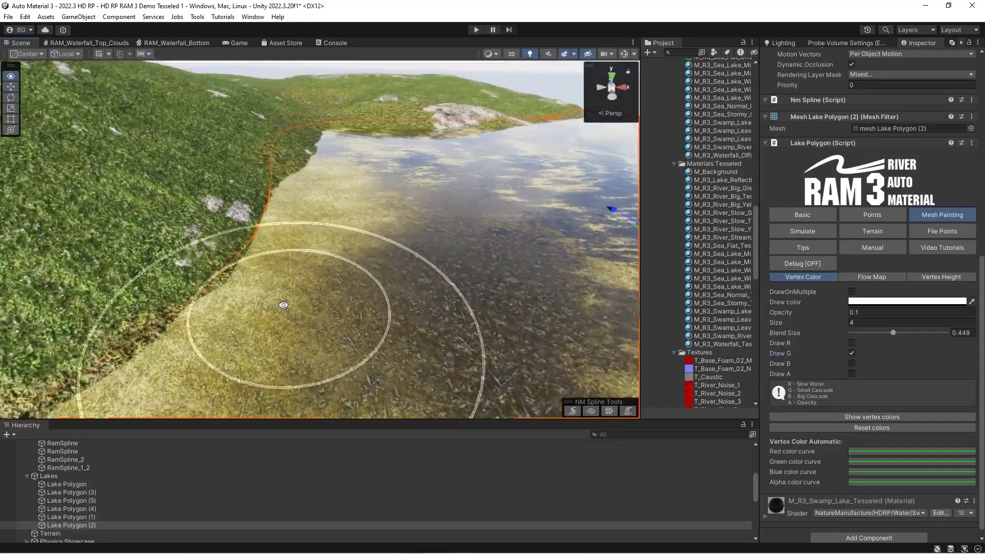
{"action": "key", "text": "w"}
{"action": "mouse_move", "coordinate": [264, 307]}
{"action": "right_mouse_down"}
{"action": "mouse_move", "coordinate": [315, 351]}
{"action": "mouse_move", "coordinate": [400, 313]}
{"action": "mouse_move", "coordinate": [236, 333]}
{"action": "right_mouse_up"}
{"action": "key", "text": "s"}
Switch the vertex color brush to the B channel only, paint a big cascade patch on the lake and inspect it
{"action": "left_click", "coordinate": [851, 353]}
{"action": "left_click", "coordinate": [851, 364]}
{"action": "mouse_move", "coordinate": [430, 243]}
{"action": "right_mouse_down"}
{"action": "mouse_move", "coordinate": [506, 200]}
{"action": "mouse_move", "coordinate": [853, 267]}
{"action": "right_mouse_up"}
{"action": "key", "text": "s"}
{"action": "mouse_move", "coordinate": [318, 295]}
{"action": "right_mouse_down"}
{"action": "mouse_move", "coordinate": [246, 319]}
{"action": "mouse_move", "coordinate": [257, 341]}
{"action": "mouse_move", "coordinate": [347, 334]}
{"action": "right_mouse_up"}
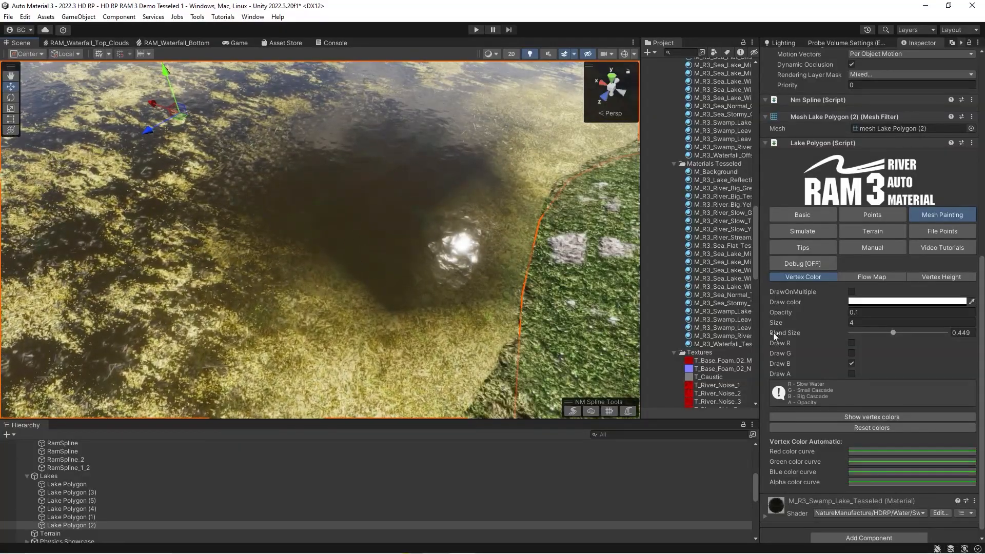
{"action": "mouse_move", "coordinate": [355, 285]}
{"action": "left_mouse_down"}
{"action": "mouse_move", "coordinate": [450, 312]}
{"action": "mouse_move", "coordinate": [340, 314]}
{"action": "left_mouse_up"}
{"action": "mouse_move", "coordinate": [343, 288]}
{"action": "right_mouse_down"}
{"action": "mouse_move", "coordinate": [345, 264]}
{"action": "mouse_move", "coordinate": [313, 259]}
{"action": "right_mouse_up"}
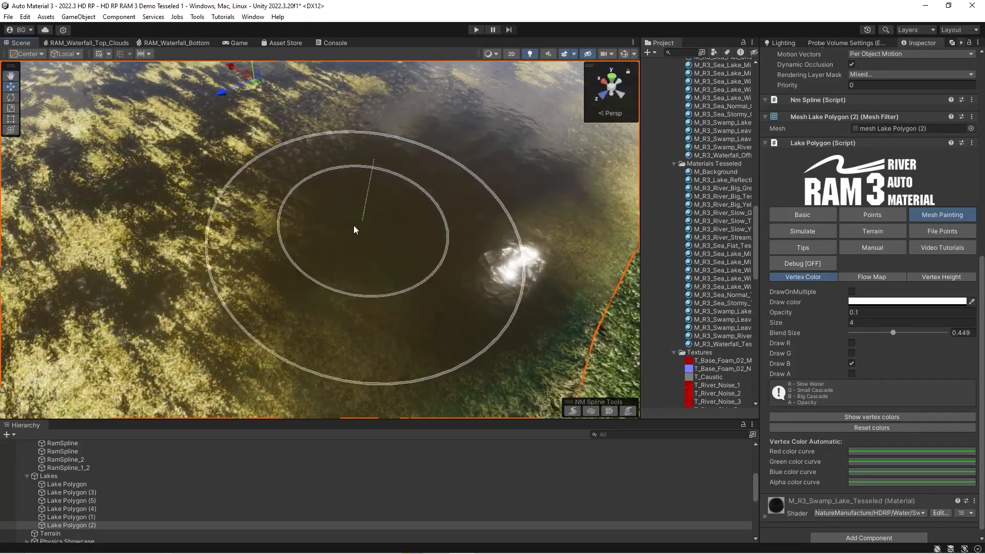
{"action": "right_click_drag", "start_coordinate": [358, 228], "coordinate": [374, 198]}
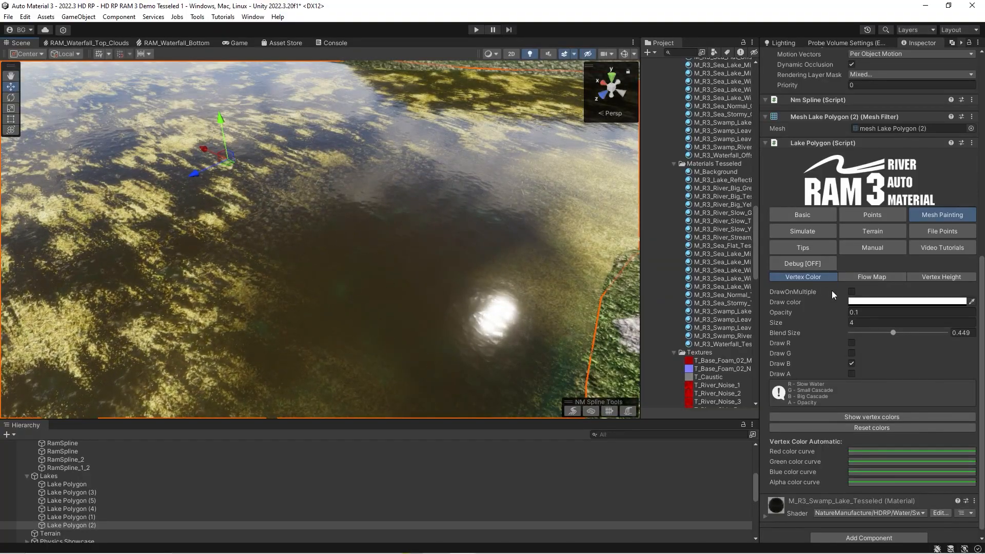
{"action": "right_click_drag", "start_coordinate": [378, 253], "coordinate": [307, 276]}
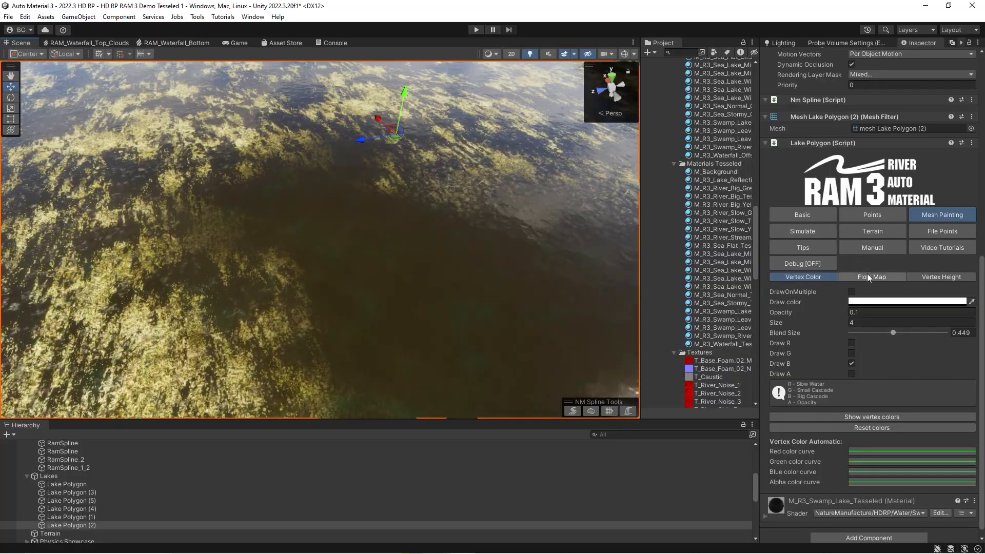
{"action": "mouse_move", "coordinate": [433, 272]}
{"action": "right_mouse_down"}
{"action": "mouse_move", "coordinate": [263, 265]}
{"action": "mouse_move", "coordinate": [292, 293]}
{"action": "mouse_move", "coordinate": [269, 321]}
{"action": "mouse_move", "coordinate": [375, 274]}
{"action": "mouse_move", "coordinate": [303, 257]}
{"action": "mouse_move", "coordinate": [151, 324]}
{"action": "right_mouse_up"}
Try the brush with only the A opacity channel, and reset the lake's vertex colors
{"action": "left_click", "coordinate": [851, 364]}
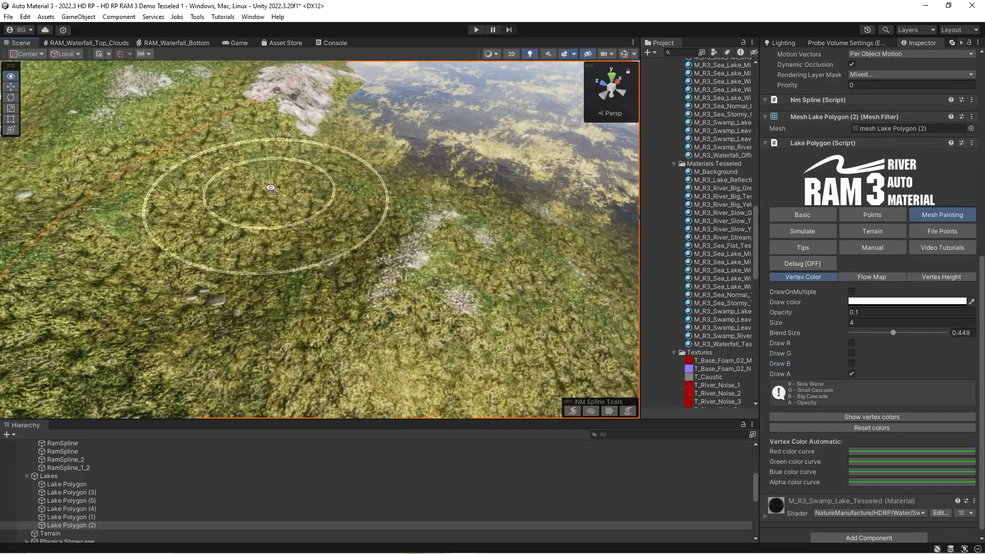
{"action": "right_click_drag", "start_coordinate": [272, 190], "coordinate": [390, 205]}
{"action": "left_click", "coordinate": [850, 429]}
{"action": "mouse_move", "coordinate": [308, 251]}
{"action": "right_mouse_down"}
{"action": "mouse_move", "coordinate": [362, 257]}
{"action": "mouse_move", "coordinate": [370, 280]}
{"action": "mouse_move", "coordinate": [344, 285]}
{"action": "mouse_move", "coordinate": [559, 285]}
{"action": "right_mouse_up"}
Paint separate patches on the lake with the R, G and B vertex color channels in turn
{"action": "left_click", "coordinate": [851, 343]}
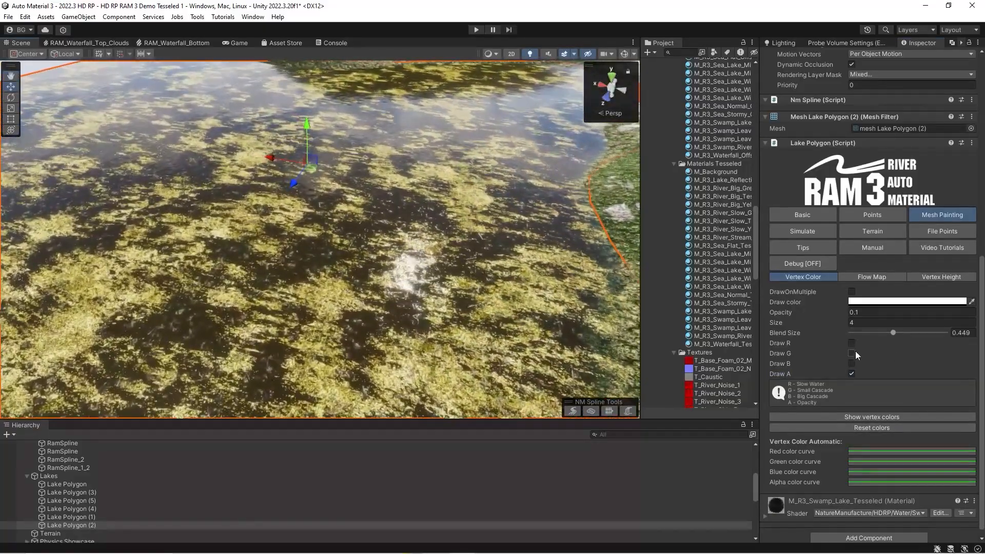
{"action": "left_click", "coordinate": [851, 374]}
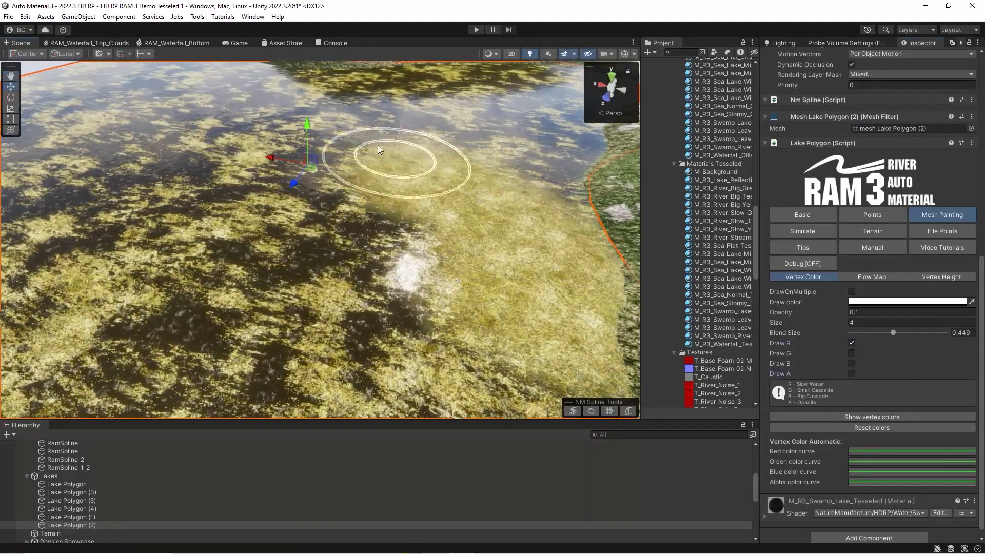
{"action": "left_click", "coordinate": [851, 354]}
{"action": "left_click", "coordinate": [852, 343]}
{"action": "right_click_drag", "start_coordinate": [450, 295], "coordinate": [216, 243]}
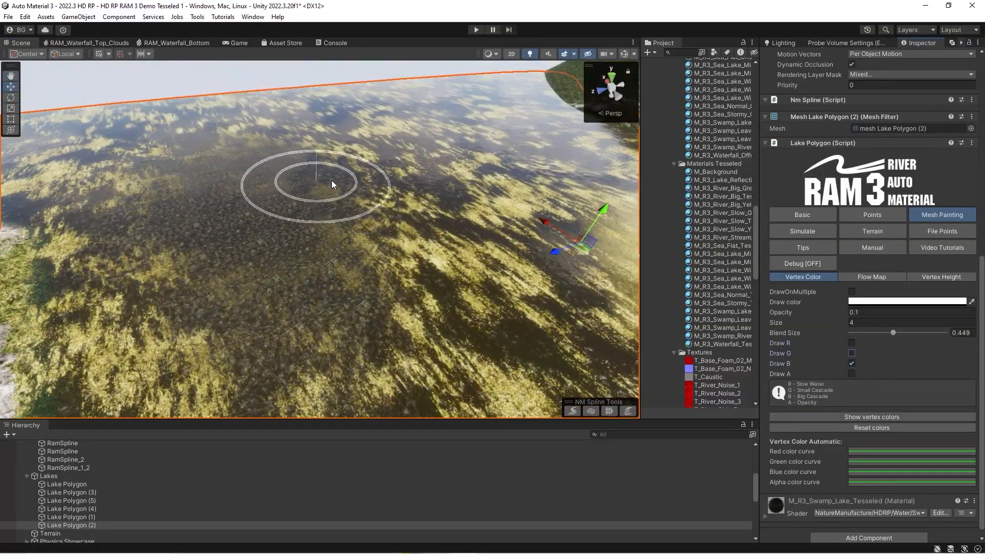
{"action": "left_click_drag", "start_coordinate": [324, 185], "coordinate": [482, 187]}
{"action": "mouse_move", "coordinate": [380, 190]}
{"action": "right_mouse_down"}
{"action": "mouse_move", "coordinate": [482, 190]}
{"action": "mouse_move", "coordinate": [502, 178]}
{"action": "mouse_move", "coordinate": [493, 181]}
{"action": "right_mouse_up"}
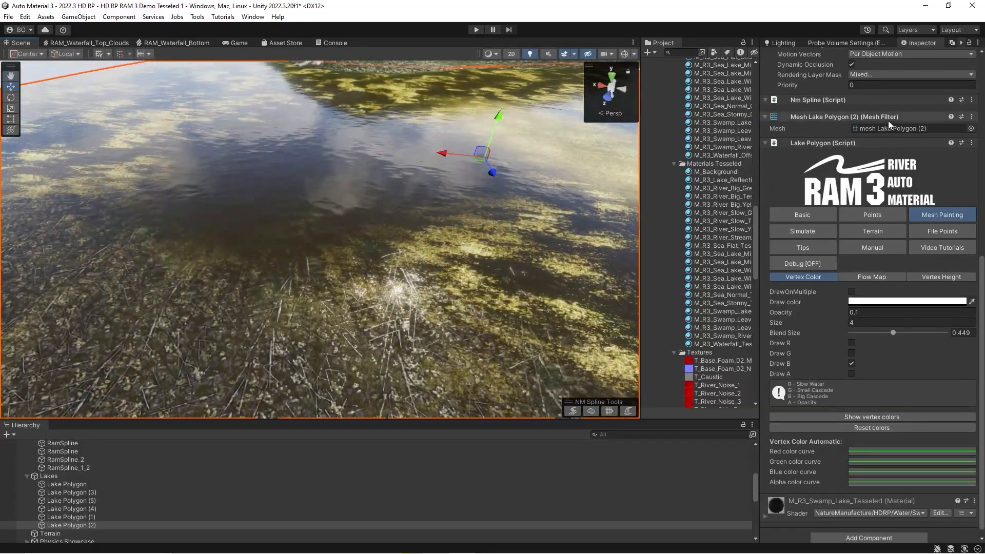
Replace the lake's mesh renderer material with M_R3_Lake_Reflective_Yellow_Tesseled
{"action": "scroll", "coordinate": [888, 121], "scroll_direction": "up", "scroll_amount": 10}
{"action": "left_click", "coordinate": [876, 128]}
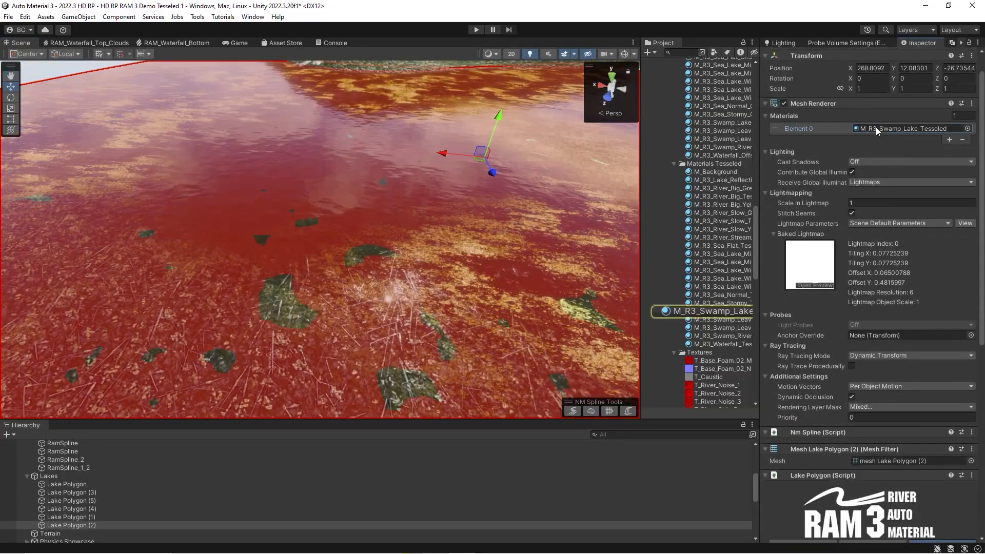
{"action": "left_click_drag", "start_coordinate": [642, 263], "coordinate": [513, 277]}
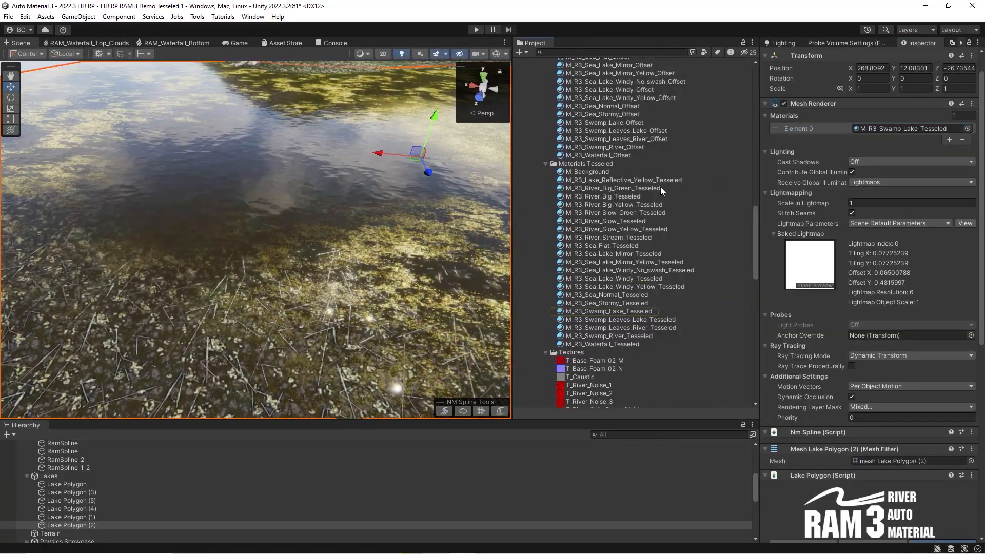
{"action": "left_click_drag", "start_coordinate": [646, 182], "coordinate": [872, 130]}
Examine how the painted vertex color patches look on the lake with the new material
{"action": "right_click_drag", "start_coordinate": [328, 195], "coordinate": [157, 228]}
{"action": "mouse_move", "coordinate": [273, 294]}
{"action": "right_mouse_down"}
{"action": "mouse_move", "coordinate": [516, 303]}
{"action": "mouse_move", "coordinate": [223, 262]}
{"action": "mouse_move", "coordinate": [264, 299]}
{"action": "mouse_move", "coordinate": [332, 252]}
{"action": "mouse_move", "coordinate": [371, 280]}
{"action": "mouse_move", "coordinate": [360, 329]}
{"action": "mouse_move", "coordinate": [308, 293]}
{"action": "mouse_move", "coordinate": [132, 221]}
{"action": "mouse_move", "coordinate": [323, 178]}
{"action": "mouse_move", "coordinate": [208, 209]}
{"action": "mouse_move", "coordinate": [220, 193]}
{"action": "mouse_move", "coordinate": [223, 215]}
{"action": "mouse_move", "coordinate": [286, 240]}
{"action": "mouse_move", "coordinate": [99, 220]}
{"action": "mouse_move", "coordinate": [225, 192]}
{"action": "mouse_move", "coordinate": [211, 200]}
{"action": "right_mouse_up"}
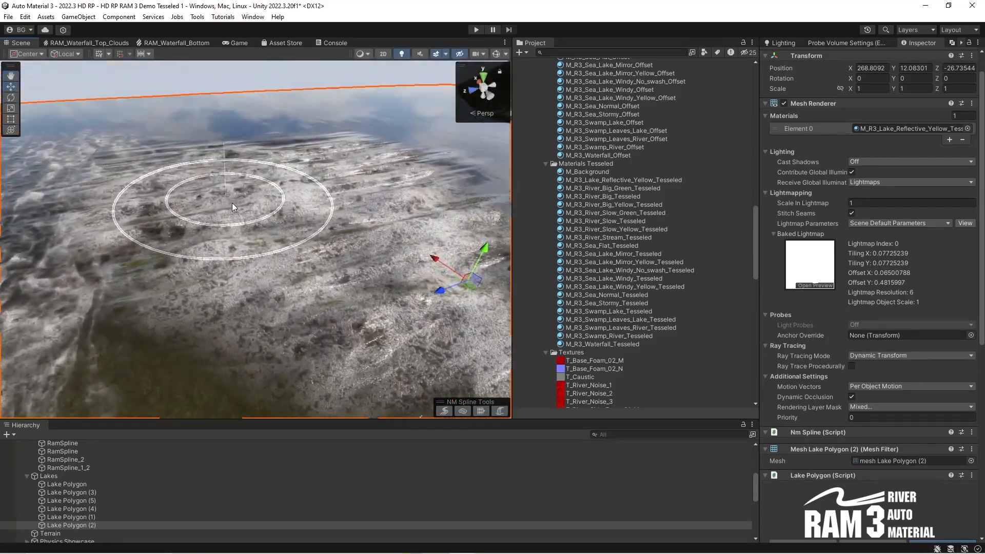
{"action": "mouse_move", "coordinate": [375, 365]}
{"action": "right_mouse_down"}
{"action": "mouse_move", "coordinate": [293, 354]}
{"action": "mouse_move", "coordinate": [345, 334]}
{"action": "right_mouse_up"}
{"action": "mouse_move", "coordinate": [299, 196]}
{"action": "right_mouse_down"}
{"action": "mouse_move", "coordinate": [226, 224]}
{"action": "mouse_move", "coordinate": [226, 214]}
{"action": "mouse_move", "coordinate": [281, 201]}
{"action": "mouse_move", "coordinate": [176, 206]}
{"action": "mouse_move", "coordinate": [308, 207]}
{"action": "mouse_move", "coordinate": [209, 188]}
{"action": "mouse_move", "coordinate": [264, 252]}
{"action": "mouse_move", "coordinate": [220, 138]}
{"action": "mouse_move", "coordinate": [390, 256]}
{"action": "mouse_move", "coordinate": [297, 213]}
{"action": "mouse_move", "coordinate": [220, 220]}
{"action": "mouse_move", "coordinate": [328, 125]}
{"action": "mouse_move", "coordinate": [328, 206]}
{"action": "mouse_move", "coordinate": [430, 228]}
{"action": "right_mouse_up"}
{"action": "left_click", "coordinate": [587, 228]}
{"action": "left_click", "coordinate": [419, 275]}
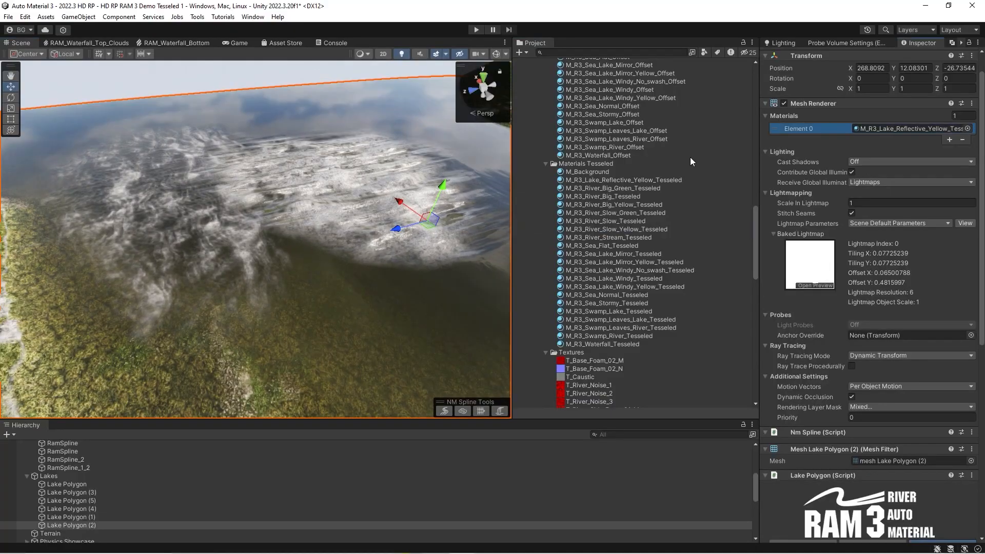
Open the settings of the M_R3_Lake_Reflective_Yellow_Tesseled material assigned to the lake, and view the painted foam on the water
{"action": "mouse_move", "coordinate": [341, 209]}
{"action": "right_mouse_down"}
{"action": "mouse_move", "coordinate": [330, 187]}
{"action": "mouse_move", "coordinate": [240, 196]}
{"action": "mouse_move", "coordinate": [231, 208]}
{"action": "mouse_move", "coordinate": [180, 193]}
{"action": "mouse_move", "coordinate": [165, 205]}
{"action": "mouse_move", "coordinate": [259, 174]}
{"action": "mouse_move", "coordinate": [246, 194]}
{"action": "mouse_move", "coordinate": [297, 165]}
{"action": "mouse_move", "coordinate": [287, 185]}
{"action": "mouse_move", "coordinate": [354, 298]}
{"action": "mouse_move", "coordinate": [342, 272]}
{"action": "right_mouse_up"}
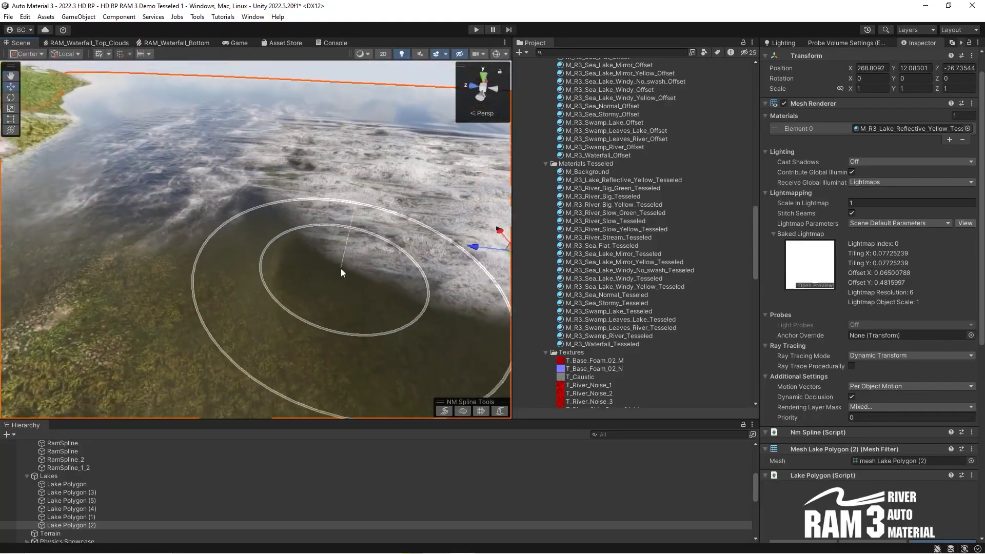
{"action": "left_click", "coordinate": [879, 129]}
{"action": "left_click", "coordinate": [625, 180]}
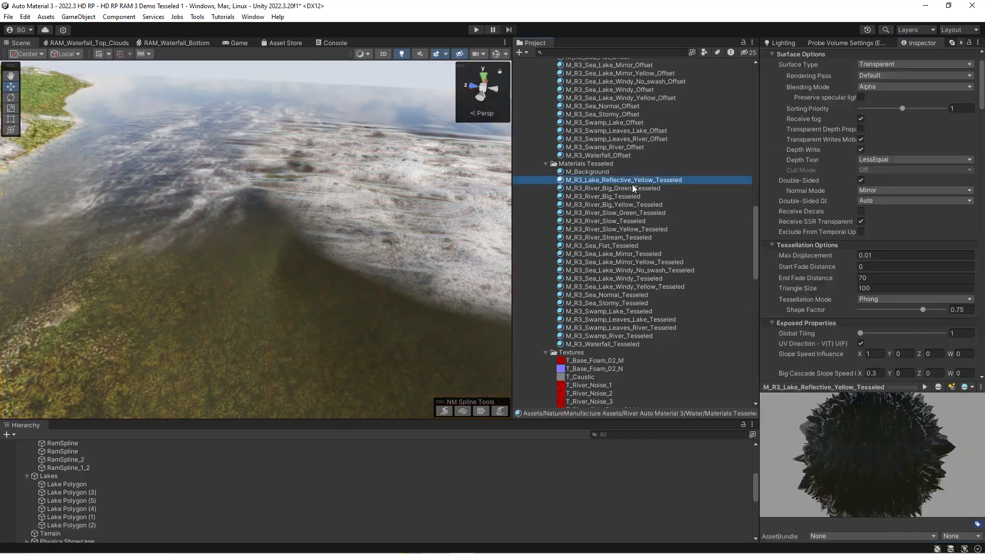
{"action": "right_click_drag", "start_coordinate": [340, 215], "coordinate": [312, 294]}
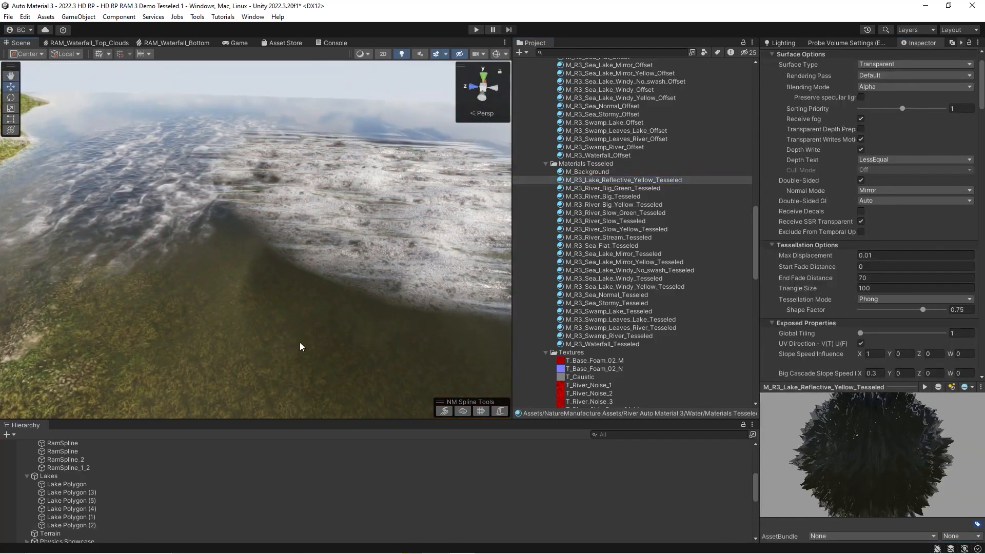
{"action": "right_click_drag", "start_coordinate": [303, 220], "coordinate": [272, 169]}
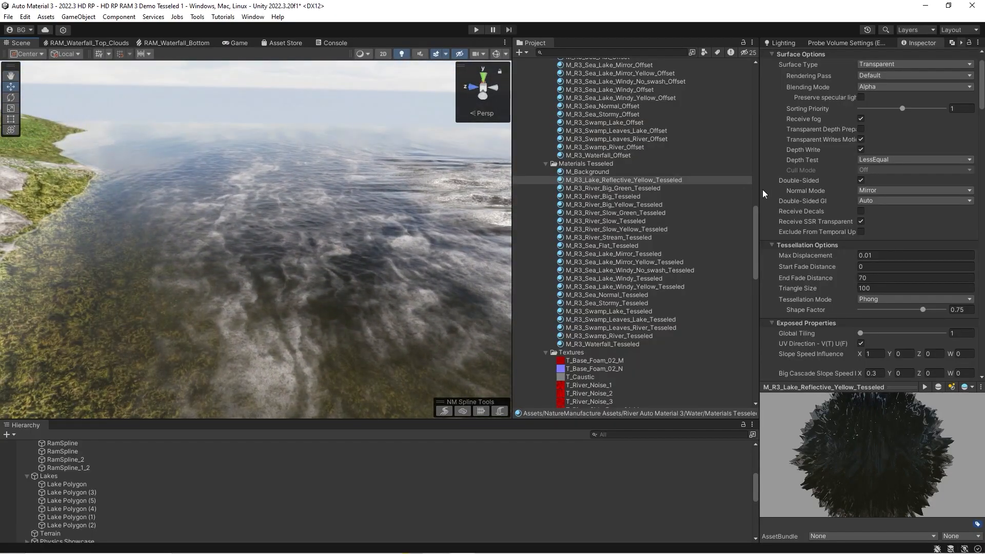
Set the lake material's Small Cascade Foam Falloff to 6.61
{"action": "scroll", "coordinate": [800, 182], "scroll_direction": "down", "scroll_amount": 15}
{"action": "right_click_drag", "start_coordinate": [339, 206], "coordinate": [327, 150]}
{"action": "right_click_drag", "start_coordinate": [399, 292], "coordinate": [408, 260]}
{"action": "right_click_drag", "start_coordinate": [288, 189], "coordinate": [401, 338]}
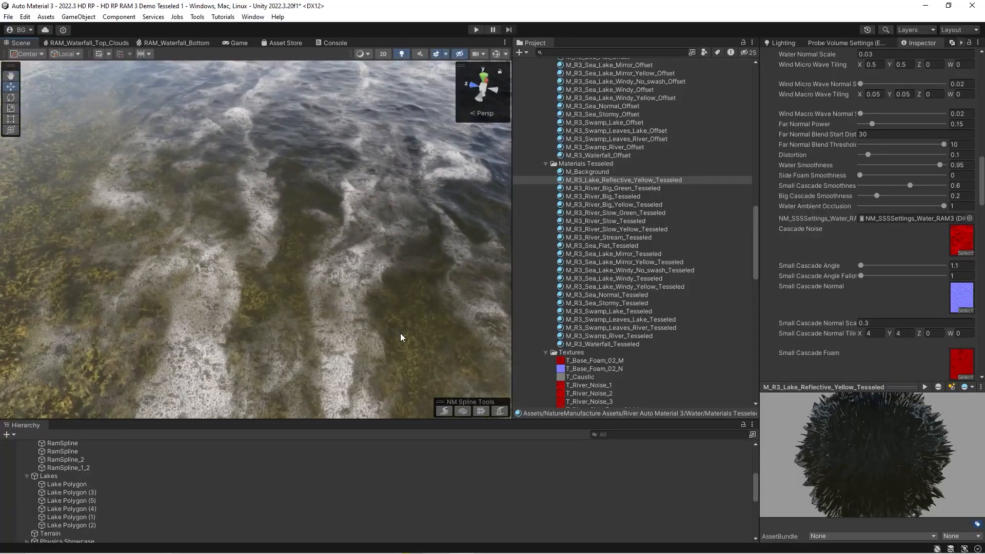
{"action": "scroll", "coordinate": [346, 188], "scroll_direction": "down", "scroll_amount": 5}
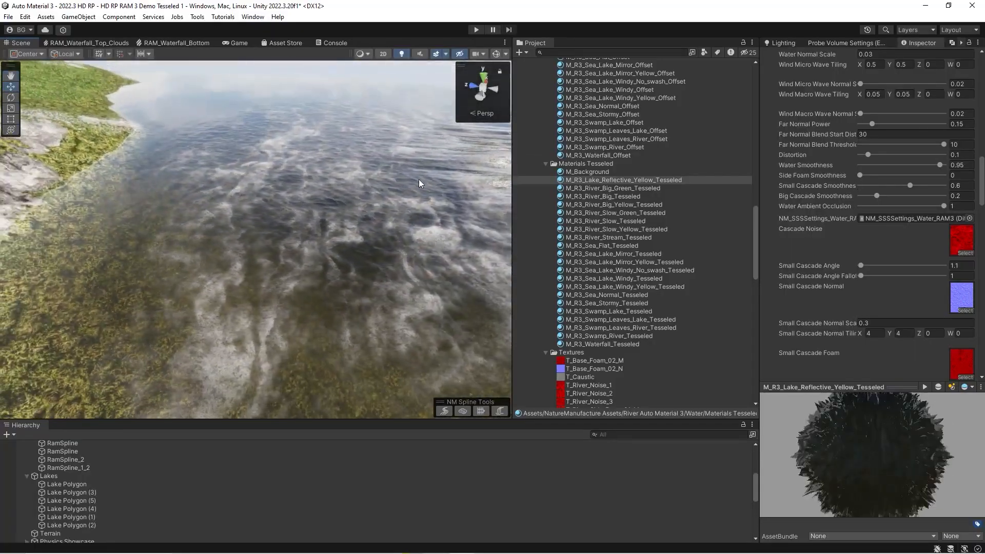
{"action": "scroll", "coordinate": [858, 186], "scroll_direction": "down", "scroll_amount": 10}
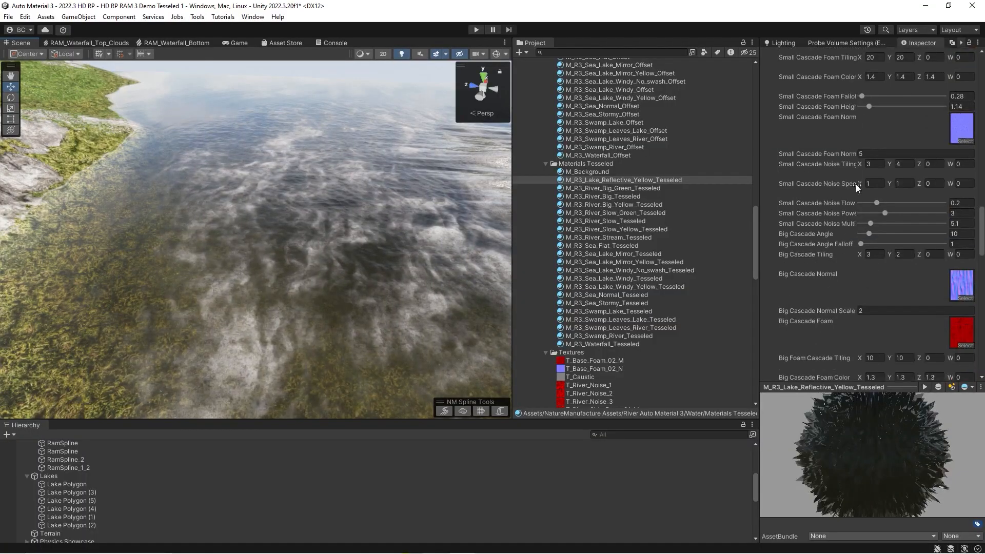
{"action": "scroll", "coordinate": [836, 226], "scroll_direction": "up", "scroll_amount": 10}
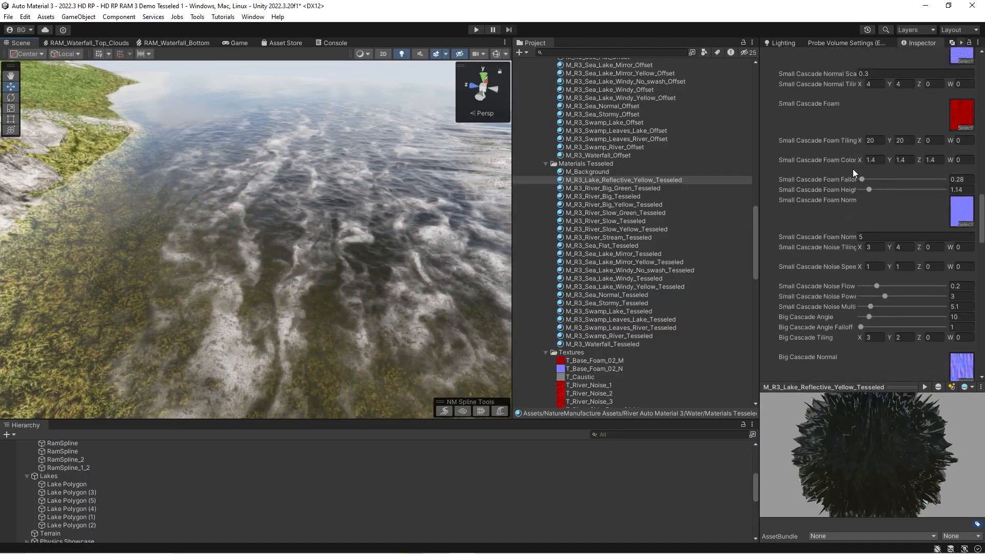
{"action": "left_click_drag", "start_coordinate": [863, 180], "coordinate": [916, 179]}
View the lake surface from several directions, and undo the Small Cascade Foam Falloff change
{"action": "right_click_drag", "start_coordinate": [324, 257], "coordinate": [58, 214]}
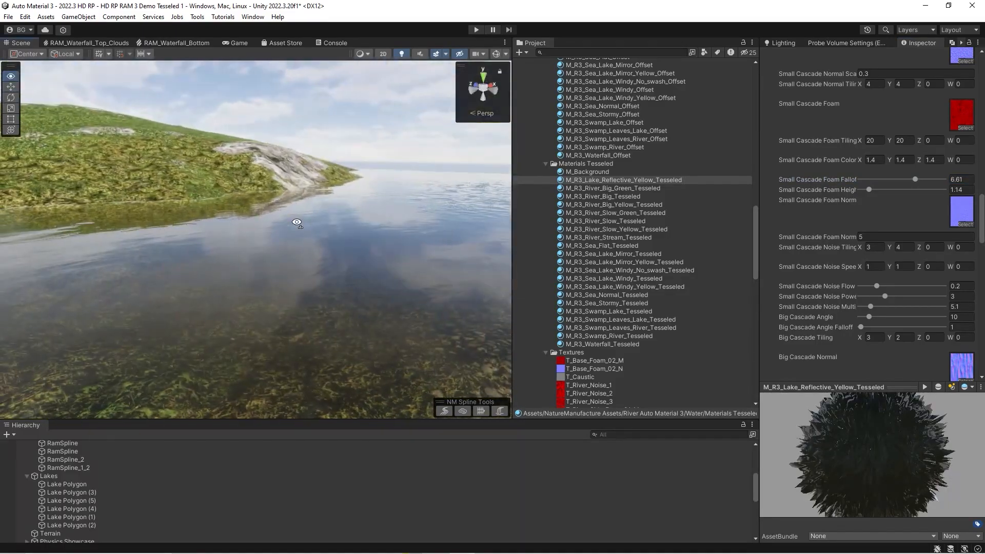
{"action": "right_click_drag", "start_coordinate": [315, 265], "coordinate": [224, 253]}
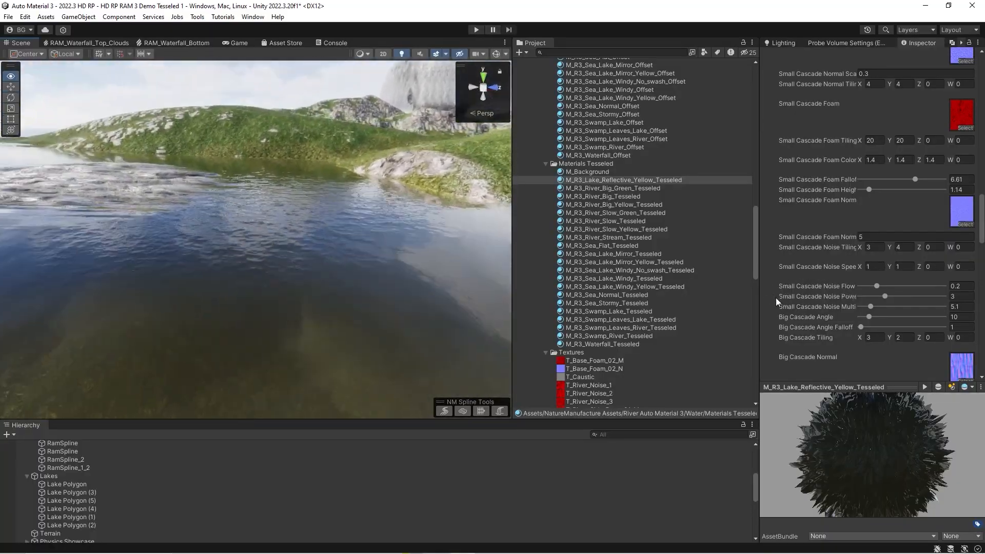
{"action": "right_click_drag", "start_coordinate": [350, 186], "coordinate": [245, 96]}
{"action": "right_click_drag", "start_coordinate": [76, 144], "coordinate": [489, 173]}
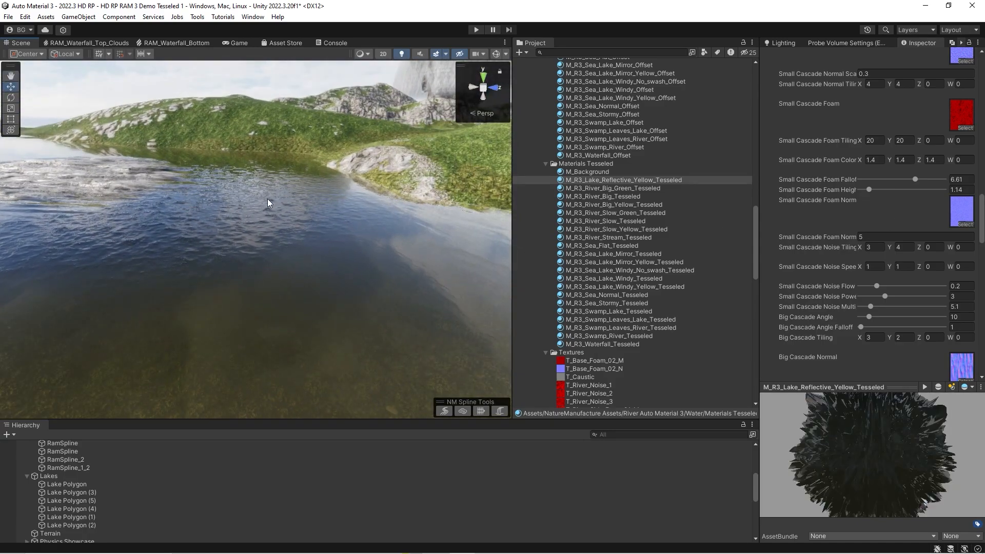
{"action": "key", "text": "ctrl+z"}
Select the painted lake polygon in the scene and reset its vertex colors
{"action": "right_click_drag", "start_coordinate": [265, 200], "coordinate": [406, 270]}
{"action": "left_click", "coordinate": [413, 168]}
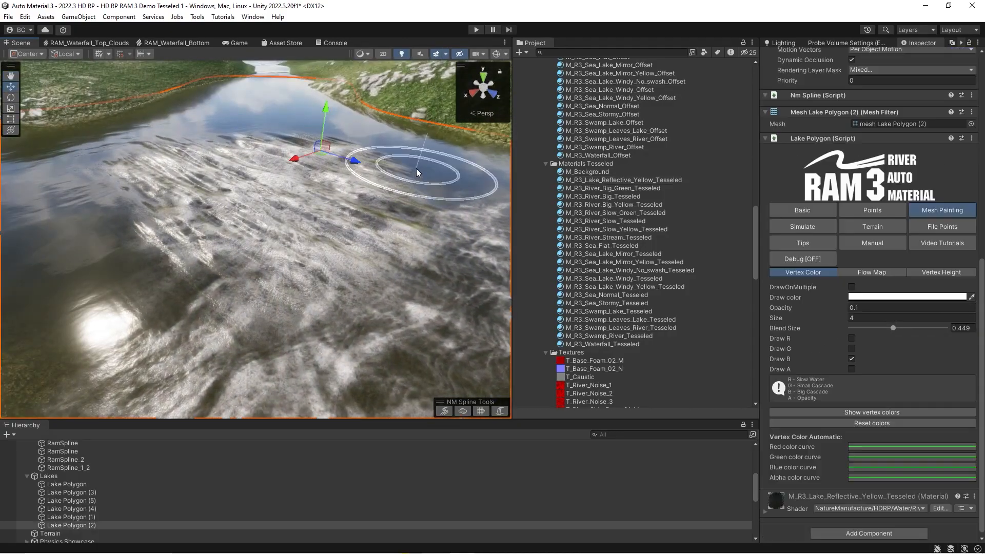
{"action": "right_click_drag", "start_coordinate": [399, 207], "coordinate": [128, 215]}
{"action": "left_click", "coordinate": [885, 423]}
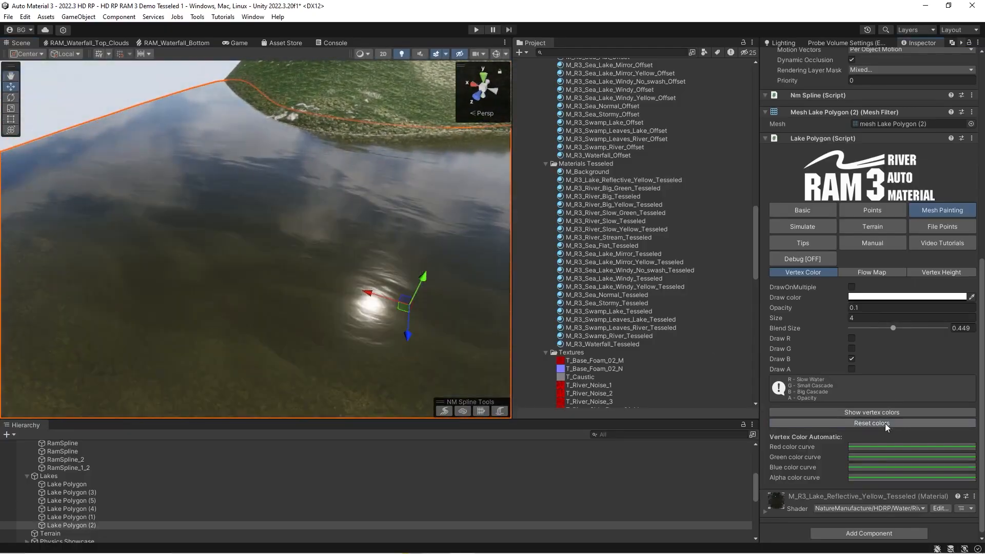
{"action": "mouse_move", "coordinate": [307, 268]}
{"action": "right_mouse_down"}
{"action": "mouse_move", "coordinate": [369, 238]}
{"action": "mouse_move", "coordinate": [180, 238]}
{"action": "mouse_move", "coordinate": [277, 266]}
{"action": "mouse_move", "coordinate": [362, 272]}
{"action": "mouse_move", "coordinate": [319, 277]}
{"action": "mouse_move", "coordinate": [320, 298]}
{"action": "mouse_move", "coordinate": [326, 274]}
{"action": "mouse_move", "coordinate": [387, 277]}
{"action": "mouse_move", "coordinate": [352, 257]}
{"action": "mouse_move", "coordinate": [325, 281]}
{"action": "mouse_move", "coordinate": [329, 271]}
{"action": "right_mouse_up"}
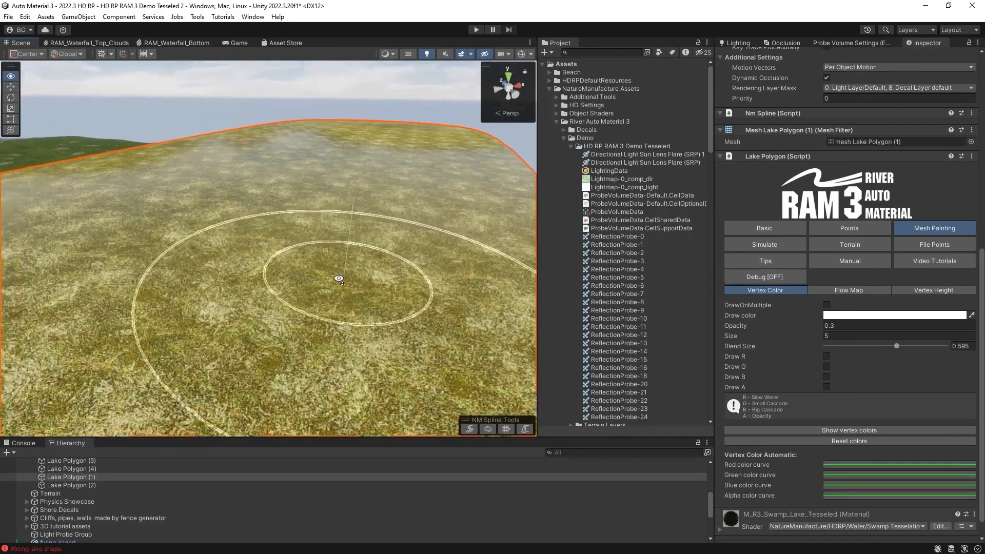
Set the end key of the swamp lake's automatic red vertex color curve to time 10 and value 0
{"action": "right_click_drag", "start_coordinate": [332, 282], "coordinate": [322, 270]}
{"action": "key", "text": "s"}
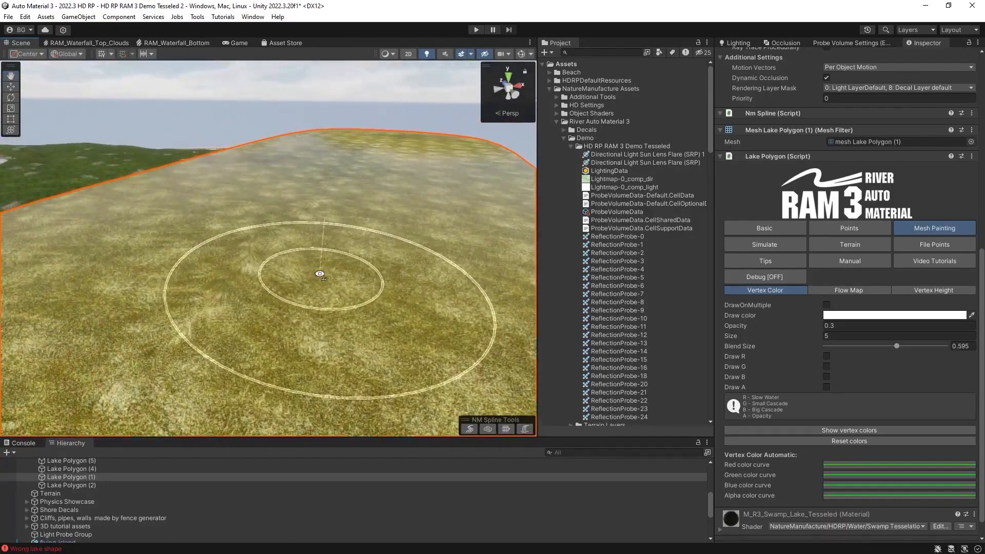
{"action": "right_click_drag", "start_coordinate": [285, 285], "coordinate": [295, 294]}
{"action": "left_click", "coordinate": [827, 464]}
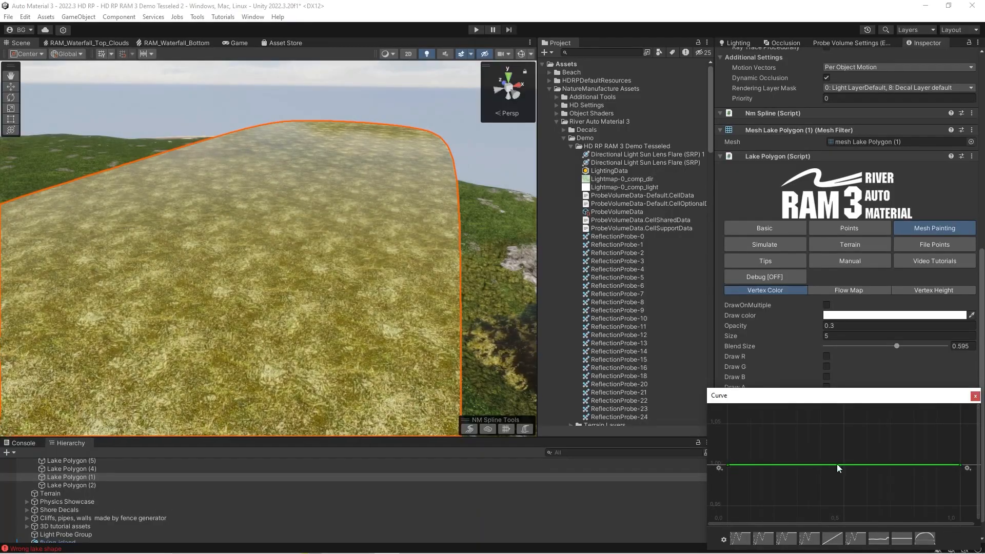
{"action": "right_click", "coordinate": [963, 467]}
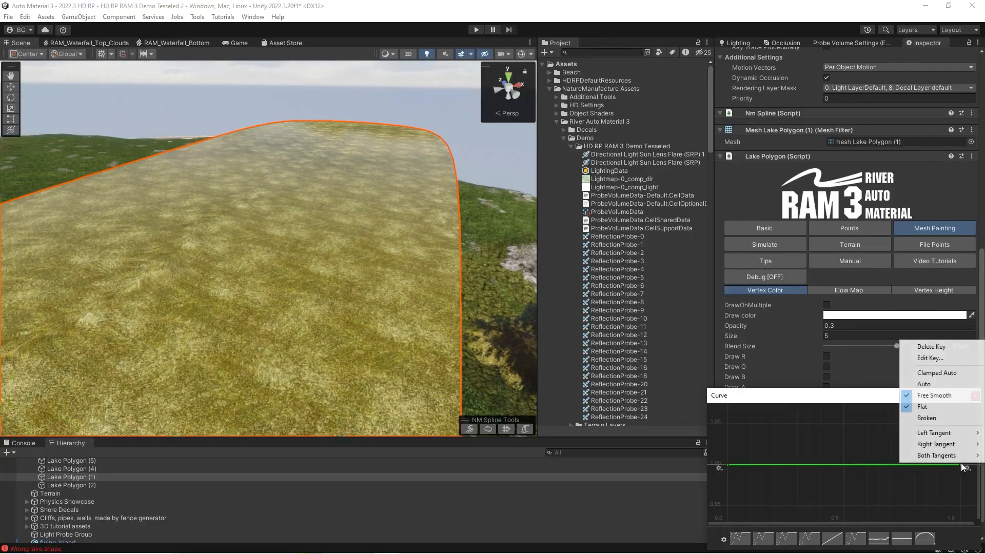
{"action": "left_click", "coordinate": [928, 358]}
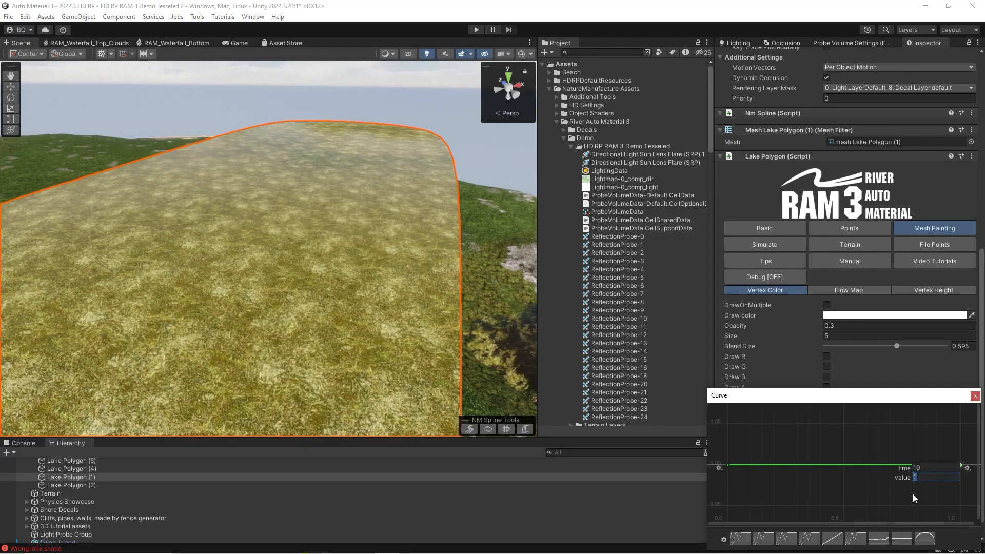
{"action": "key", "text": "Return"}
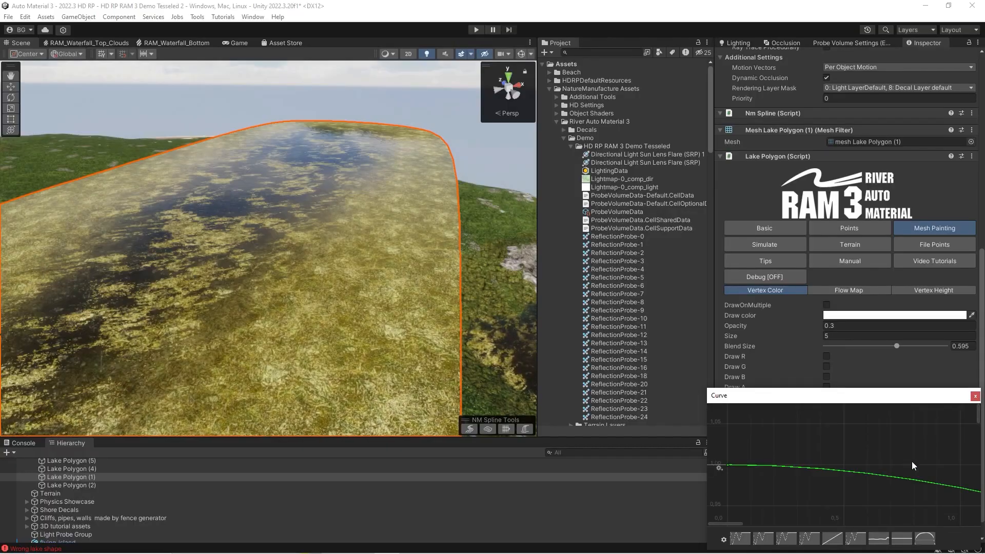
Reshape the red color curve with three added keys: lows at about 2.5 and 5.5 and a peak at about 7.5
{"action": "right_click_drag", "start_coordinate": [351, 290], "coordinate": [230, 323]}
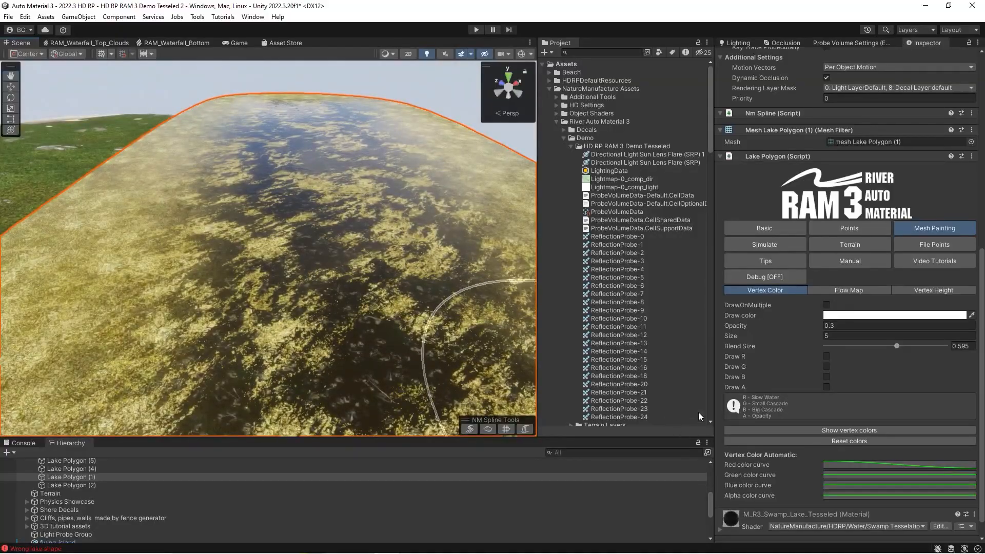
{"action": "left_click", "coordinate": [826, 465]}
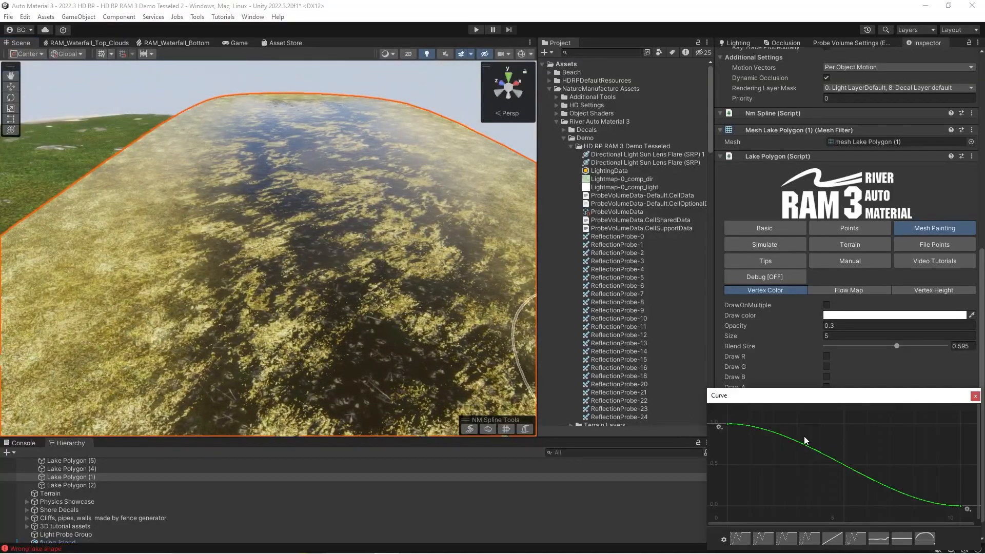
{"action": "left_click_drag", "start_coordinate": [790, 444], "coordinate": [817, 469]}
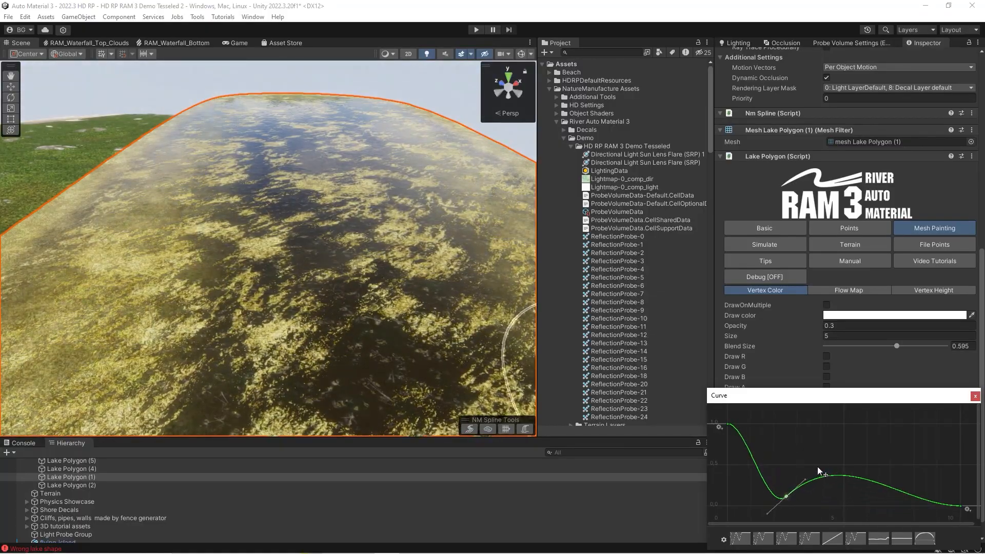
{"action": "double_click", "coordinate": [900, 486]}
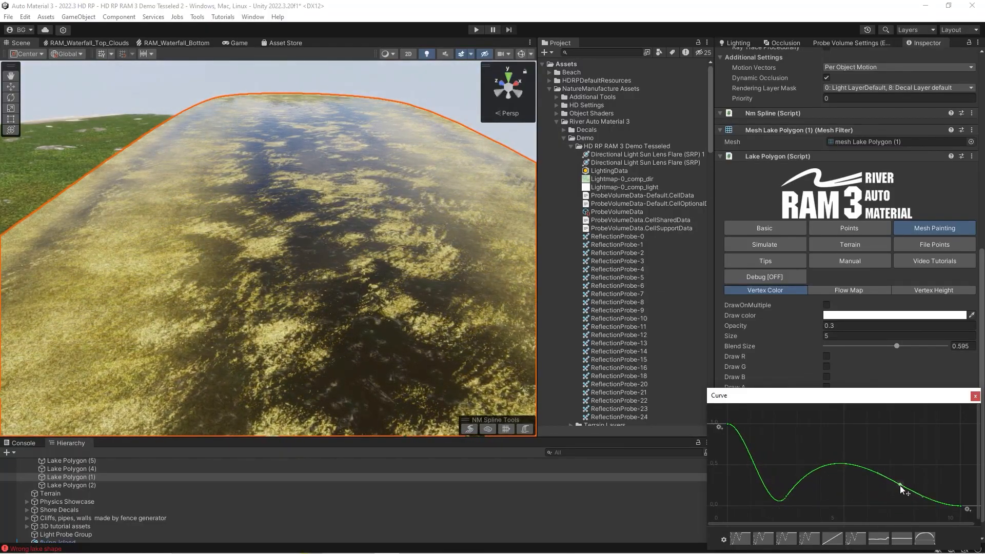
{"action": "left_click_drag", "start_coordinate": [900, 485], "coordinate": [877, 425]}
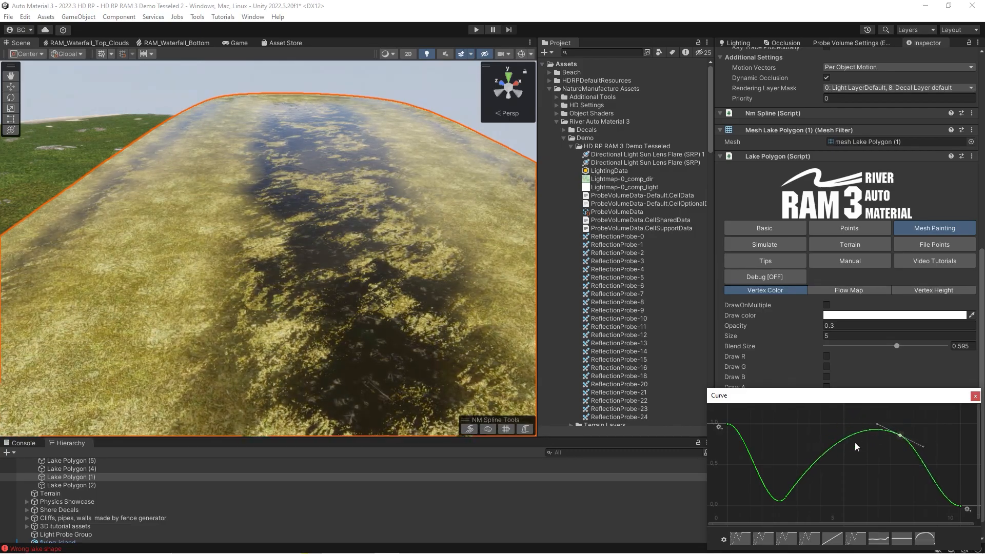
{"action": "left_click_drag", "start_coordinate": [851, 474], "coordinate": [854, 487]}
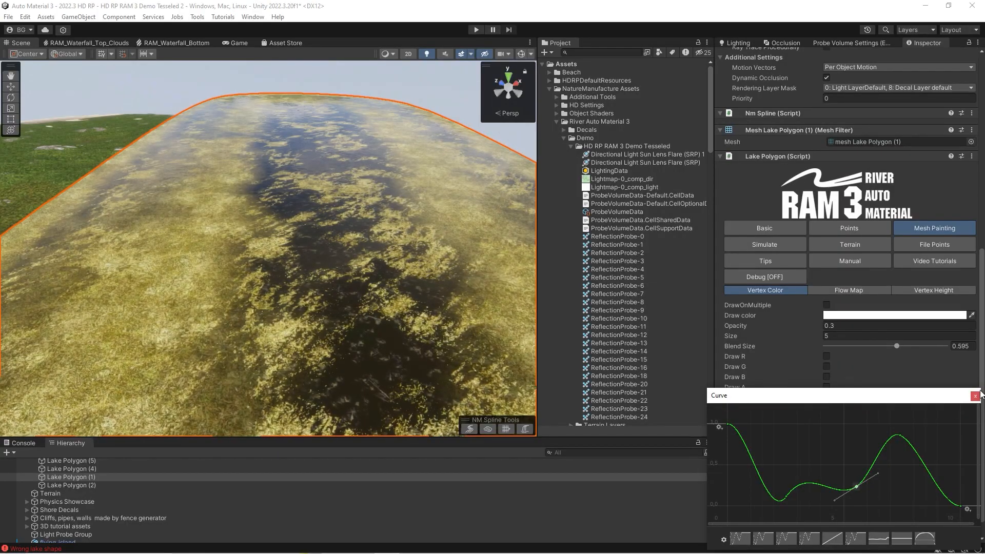
{"action": "left_click", "coordinate": [975, 395]}
Try several preset shapes on the green color curve and finish with the flat constant preset
{"action": "left_click", "coordinate": [855, 475]}
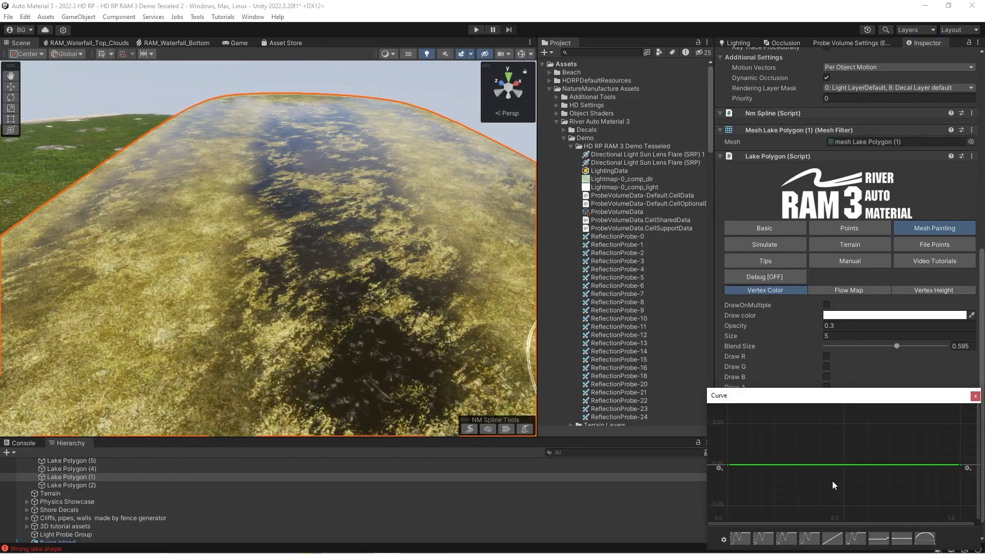
{"action": "left_click", "coordinate": [740, 538]}
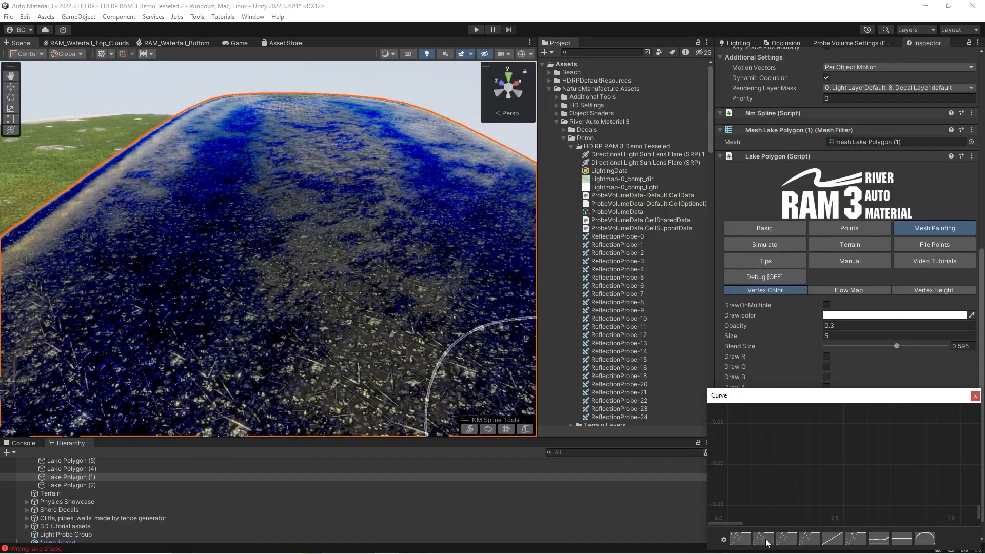
{"action": "left_click", "coordinate": [833, 540]}
{"action": "left_click", "coordinate": [903, 542]}
{"action": "left_click", "coordinate": [903, 542]}
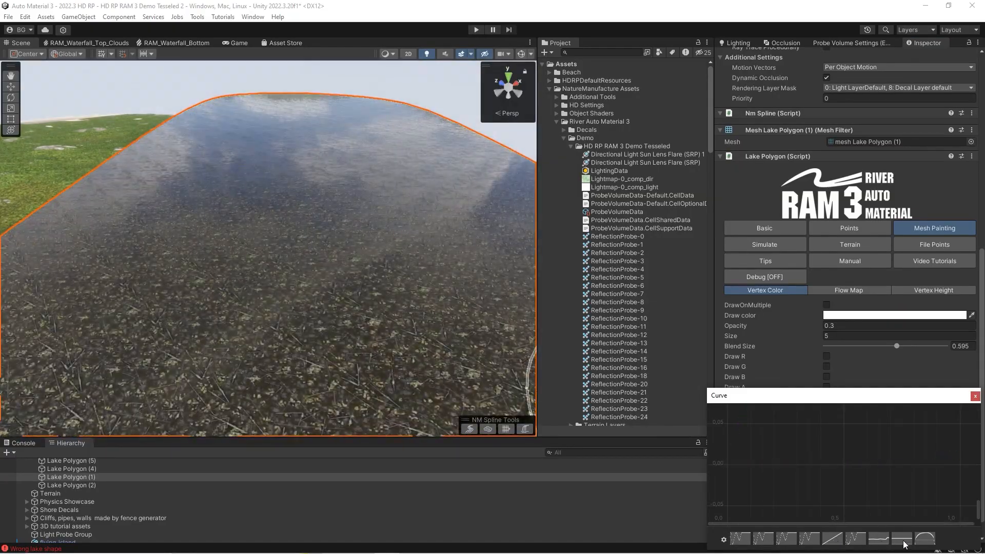
{"action": "left_click", "coordinate": [975, 396]}
Add a slightly lowered key at about 0.73 on the green color curve, and set its end key's value to 0
{"action": "left_click", "coordinate": [894, 473]}
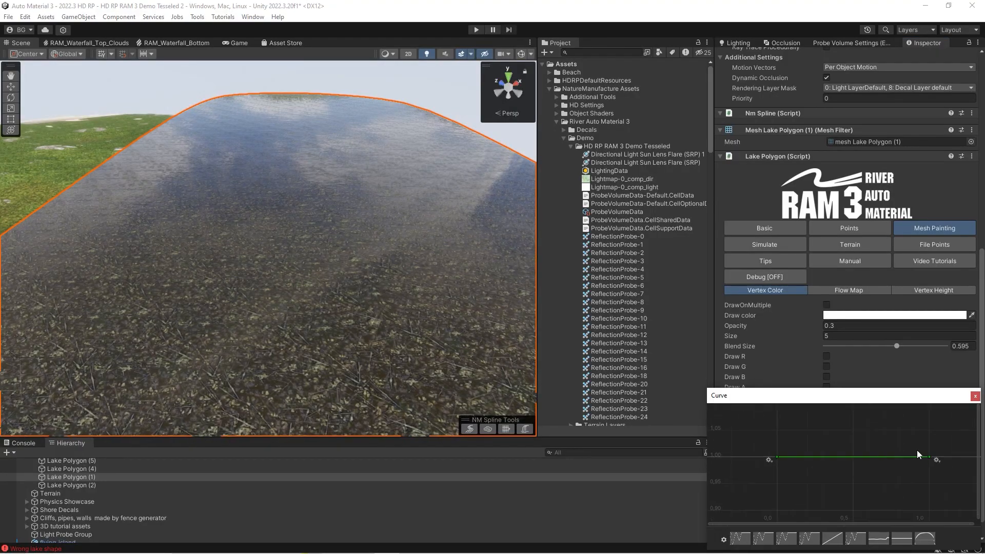
{"action": "left_click_drag", "start_coordinate": [880, 456], "coordinate": [891, 493]}
{"action": "right_click", "coordinate": [927, 455]}
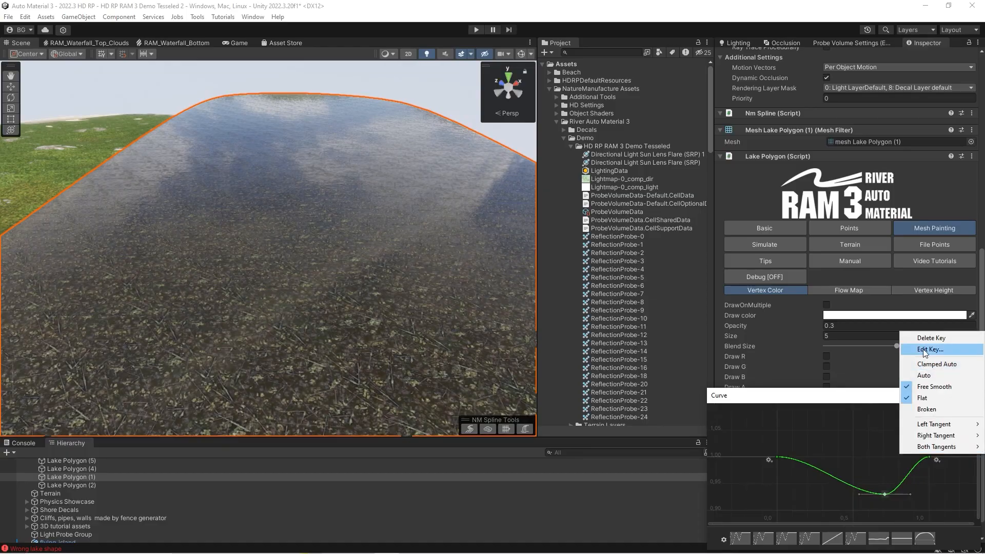
{"action": "left_click", "coordinate": [930, 350]}
{"action": "key", "text": "Return"}
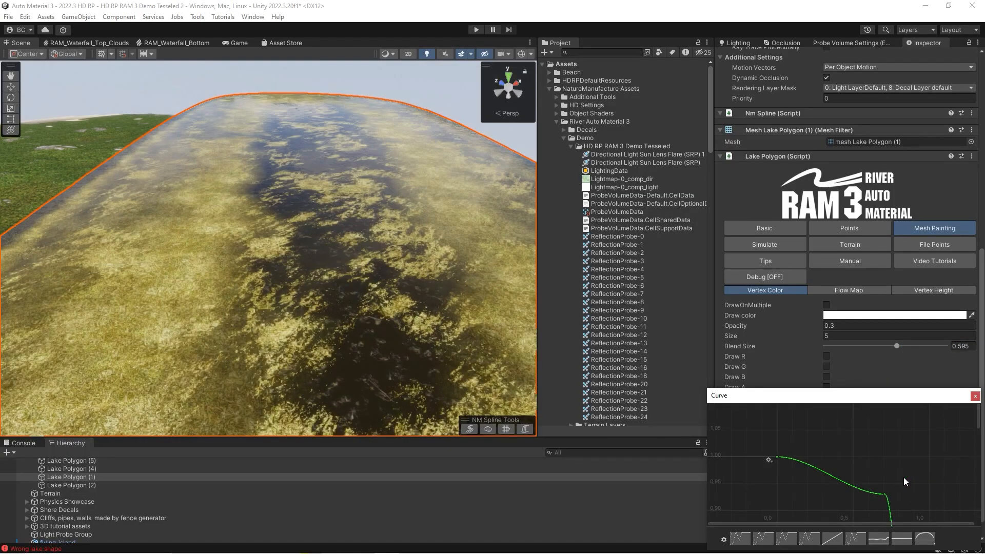
{"action": "left_click", "coordinate": [975, 395]}
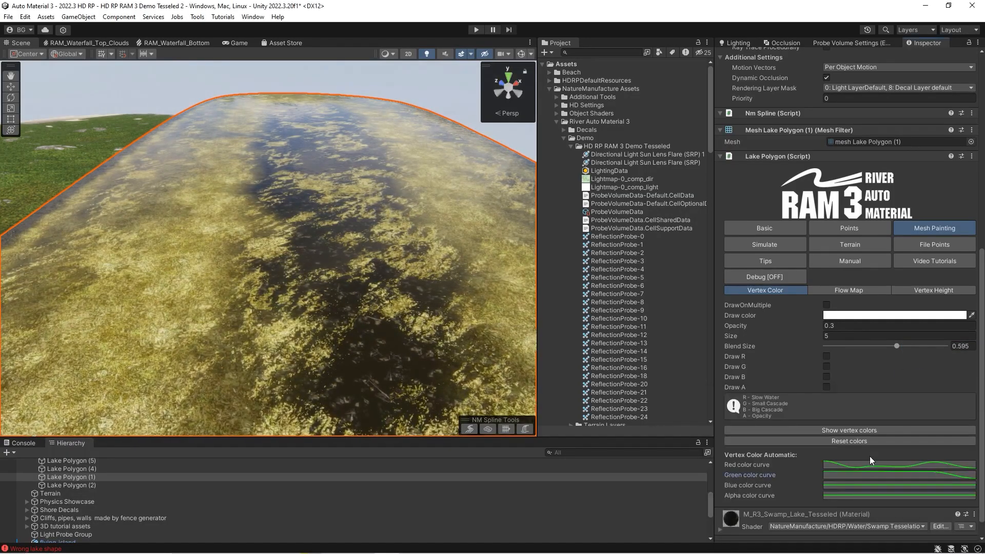
Adjust the height of the key near 0.73 on the green color curve and move its end key much further out in time
{"action": "left_click", "coordinate": [860, 476]}
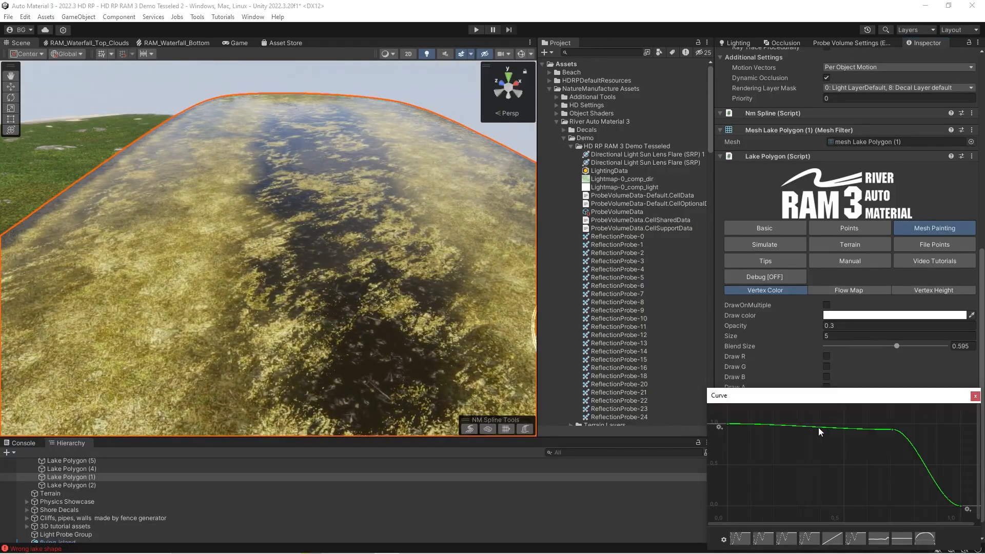
{"action": "scroll", "coordinate": [900, 432], "scroll_direction": "down", "scroll_amount": 7}
{"action": "middle_click_drag", "start_coordinate": [884, 451], "coordinate": [832, 448]}
{"action": "left_click", "coordinate": [842, 441]}
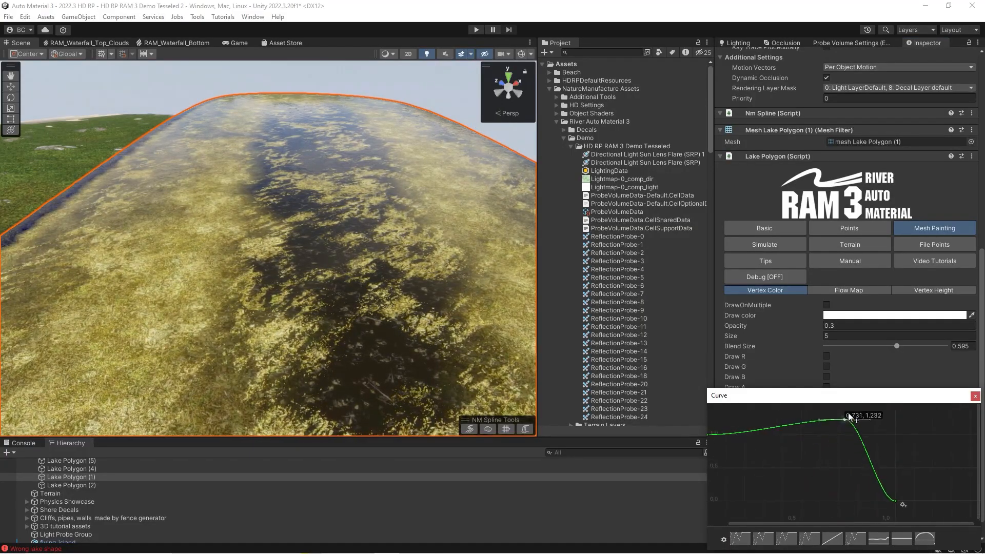
{"action": "right_click", "coordinate": [894, 500]}
{"action": "left_click", "coordinate": [910, 394]}
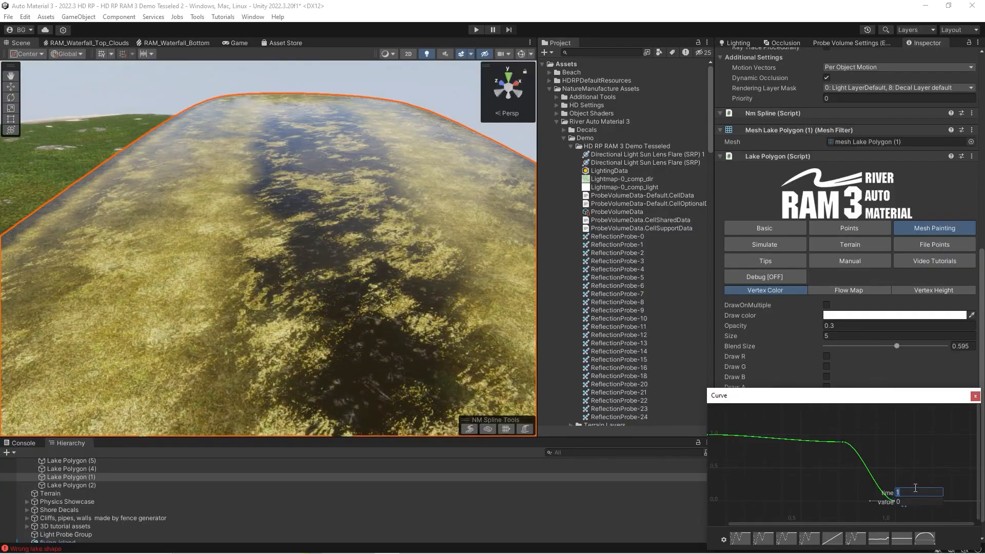
{"action": "key", "text": "Return"}
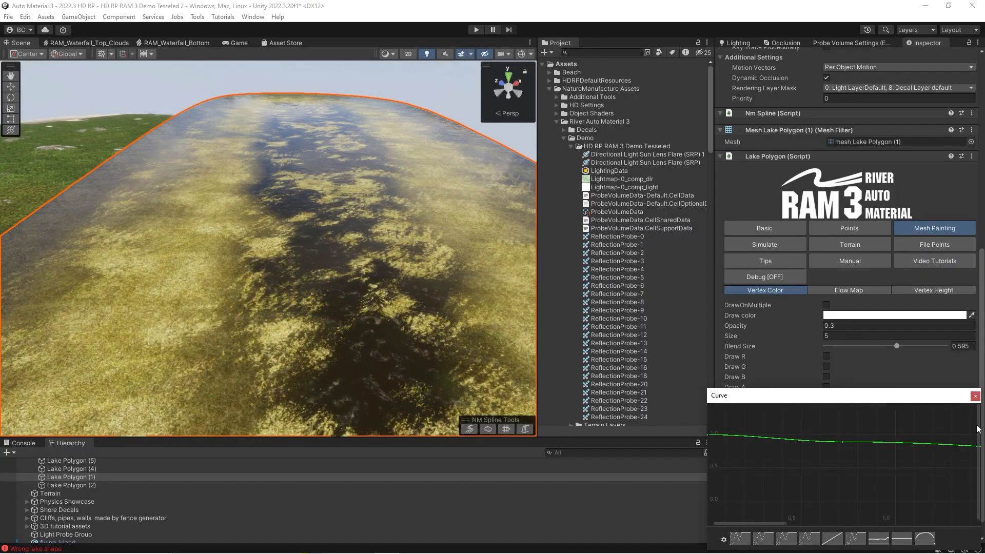
Reopen the red color curve for comparison and inspect the swamp lake's surface from another angle
{"action": "left_click", "coordinate": [971, 399]}
{"action": "left_click", "coordinate": [846, 463]}
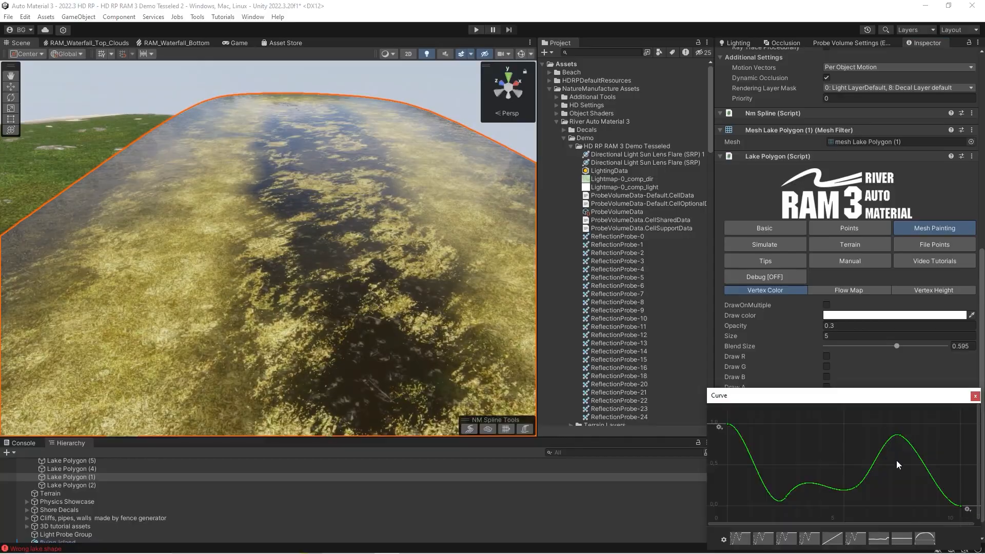
{"action": "mouse_move", "coordinate": [135, 257]}
{"action": "right_mouse_down"}
{"action": "mouse_move", "coordinate": [122, 261]}
{"action": "mouse_move", "coordinate": [167, 270]}
{"action": "mouse_move", "coordinate": [192, 262]}
{"action": "mouse_move", "coordinate": [194, 272]}
{"action": "mouse_move", "coordinate": [220, 264]}
{"action": "mouse_move", "coordinate": [224, 273]}
{"action": "right_mouse_up"}
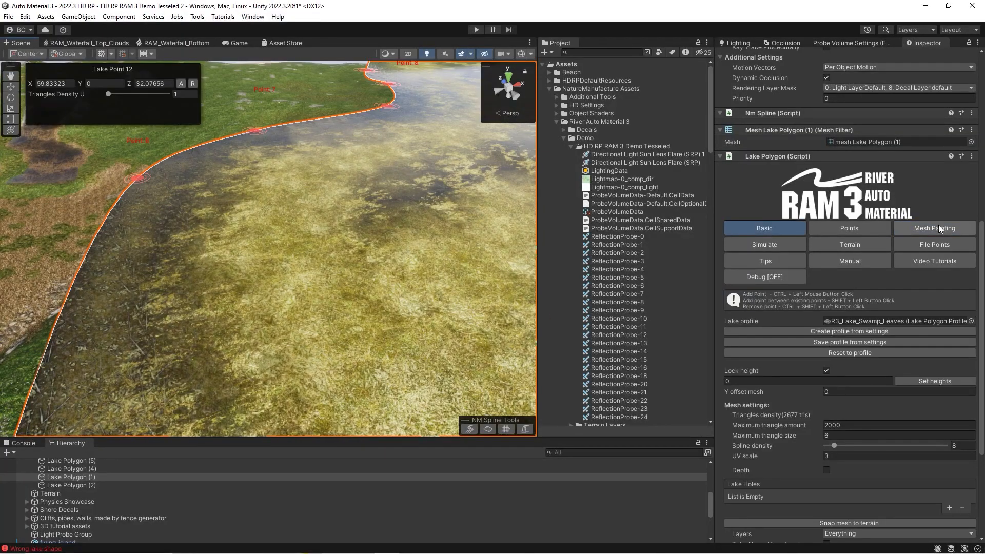
Return to the lake's vertex color settings and replace the red color curve with the flat constant preset
{"action": "left_click", "coordinate": [938, 226]}
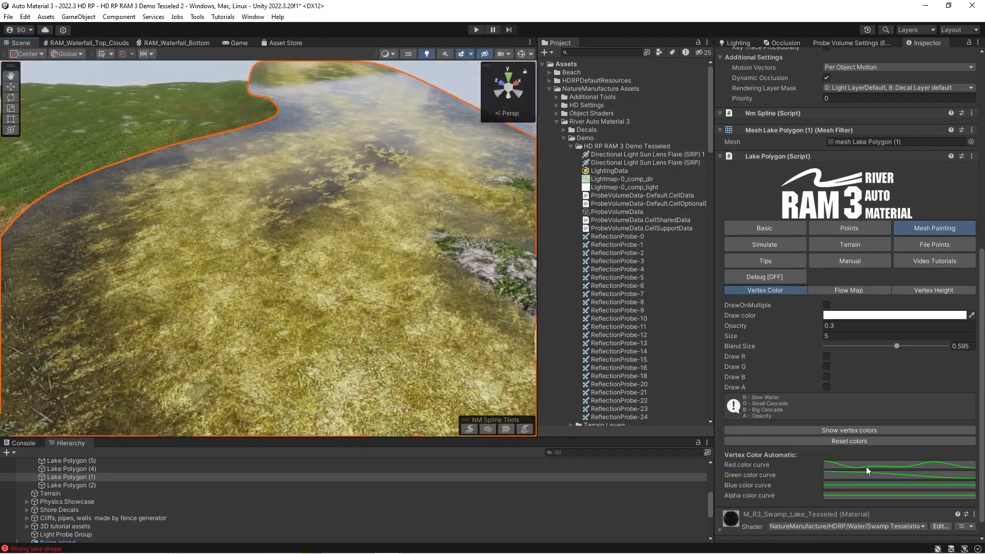
{"action": "left_click", "coordinate": [866, 467]}
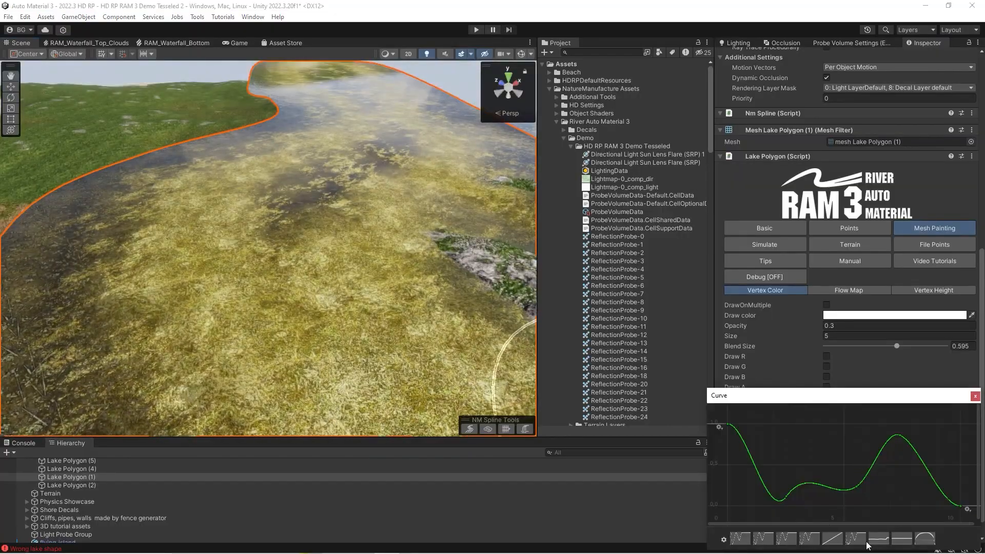
{"action": "left_click", "coordinate": [902, 540]}
{"action": "left_click", "coordinate": [974, 396]}
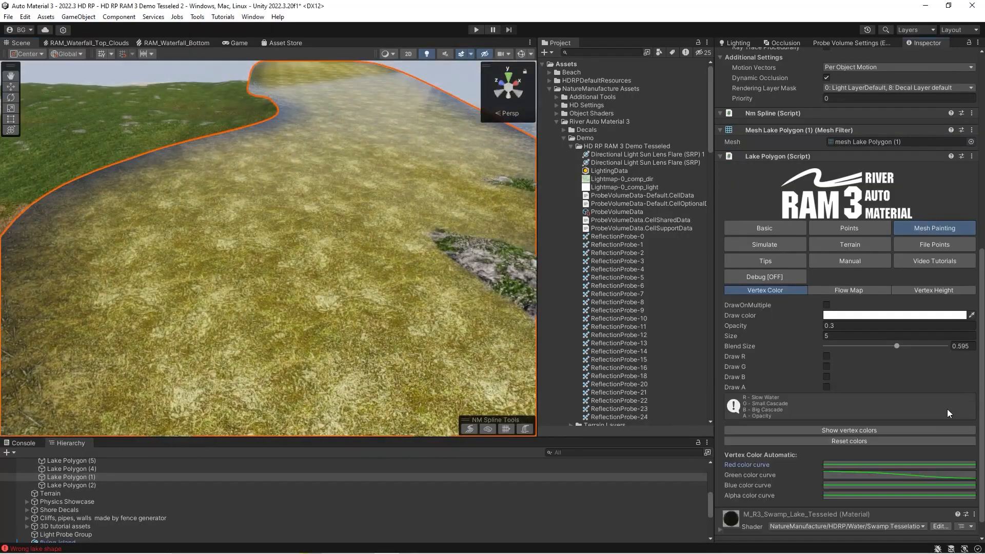
Apply the flat constant preset to the green color curve and open its first key for editing
{"action": "left_click", "coordinate": [859, 475]}
{"action": "left_click", "coordinate": [902, 538]}
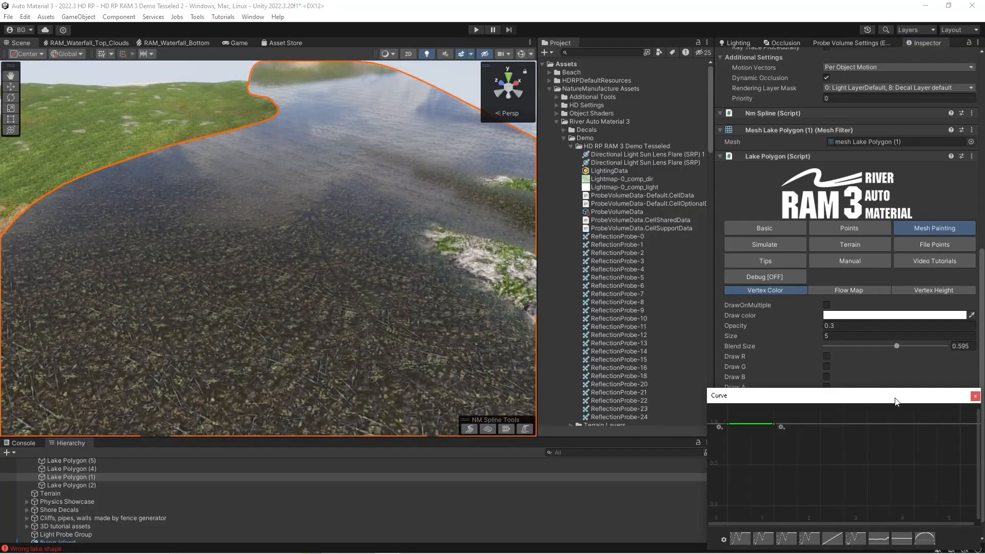
{"action": "right_click", "coordinate": [739, 428]}
{"action": "left_click", "coordinate": [751, 440]}
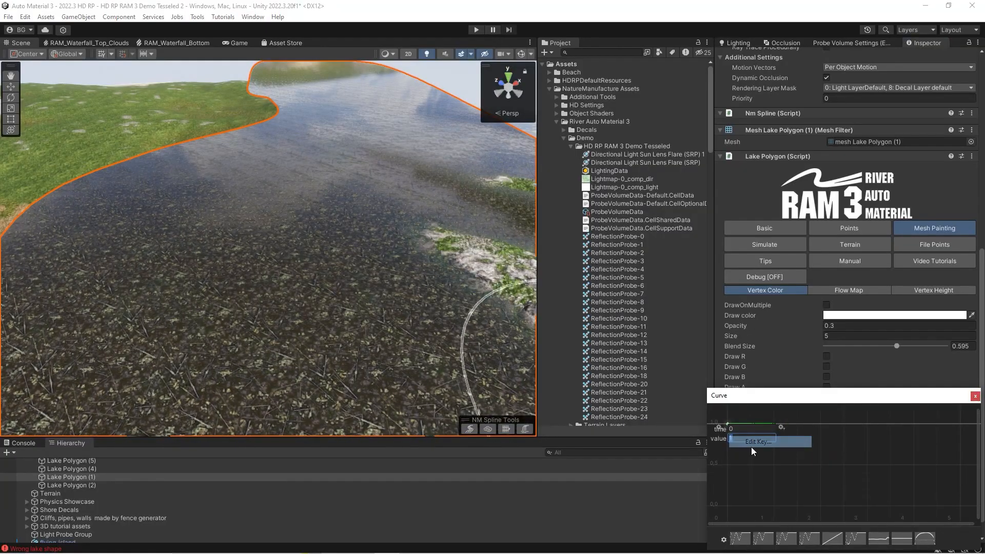
Set the values of both keys in the open vertex color curve to 0 and close the curve editor
{"action": "type", "text": "0"}
{"action": "key", "text": "Return"}
{"action": "right_click", "coordinate": [774, 425]}
{"action": "left_click", "coordinate": [786, 436]}
{"action": "type", "text": "0"}
{"action": "key", "text": "Return"}
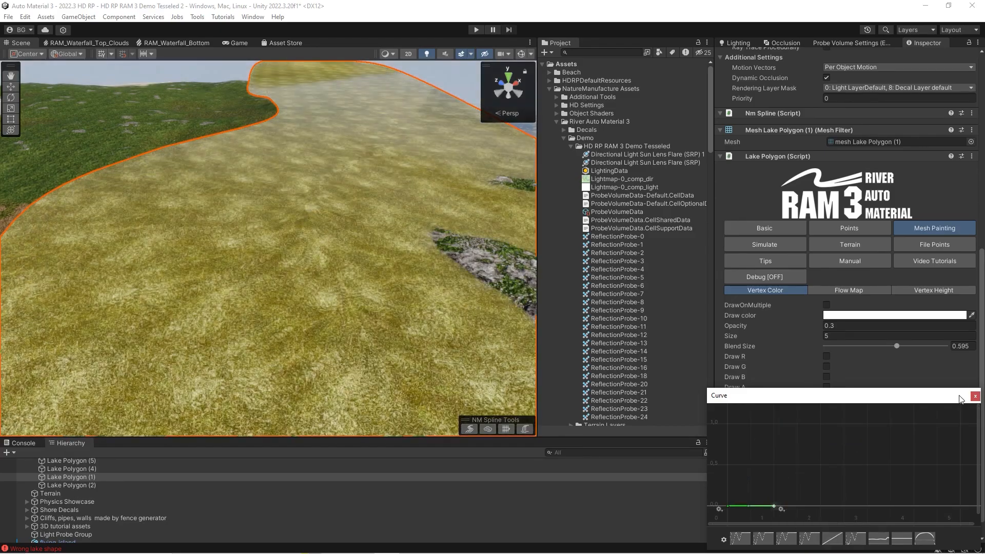
{"action": "left_click", "coordinate": [975, 396]}
Set the last key of the lake's automatic red color curve to time 3 and value 0
{"action": "left_click", "coordinate": [846, 475]}
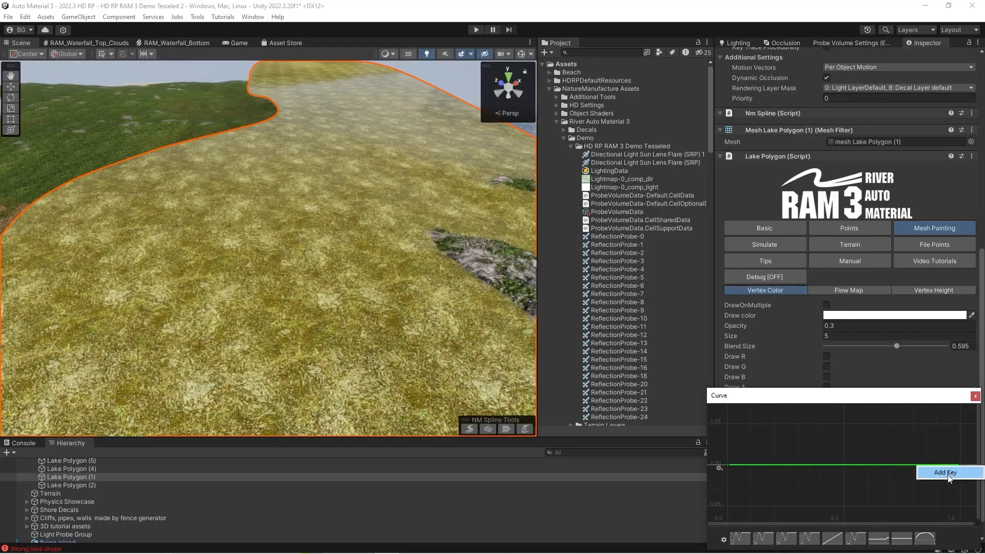
{"action": "right_click", "coordinate": [958, 468]}
{"action": "left_click", "coordinate": [933, 364]}
{"action": "type", "text": "0"}
{"action": "left_click", "coordinate": [922, 469]}
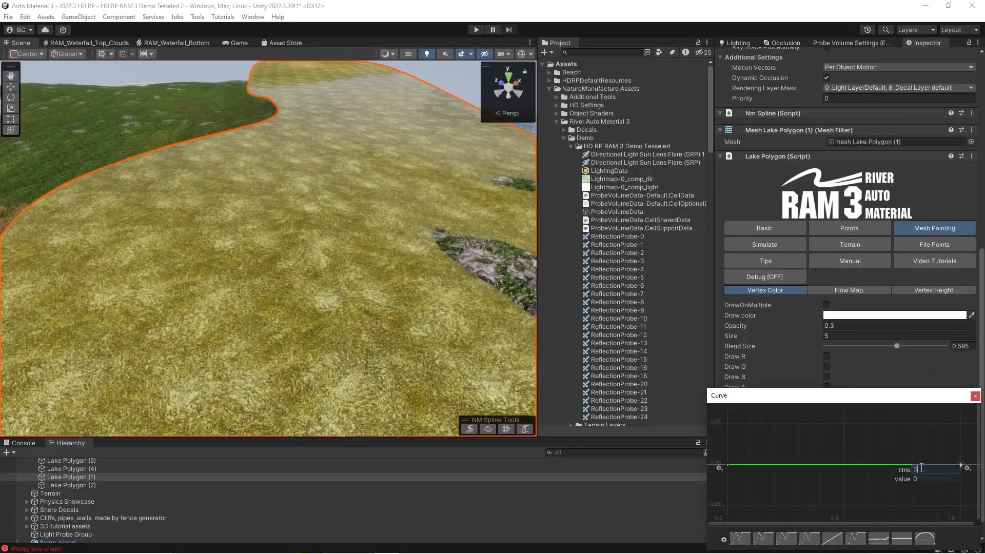
{"action": "type", "text": "3"}
{"action": "key", "text": "Return"}
{"action": "right_click_drag", "start_coordinate": [185, 241], "coordinate": [437, 270]}
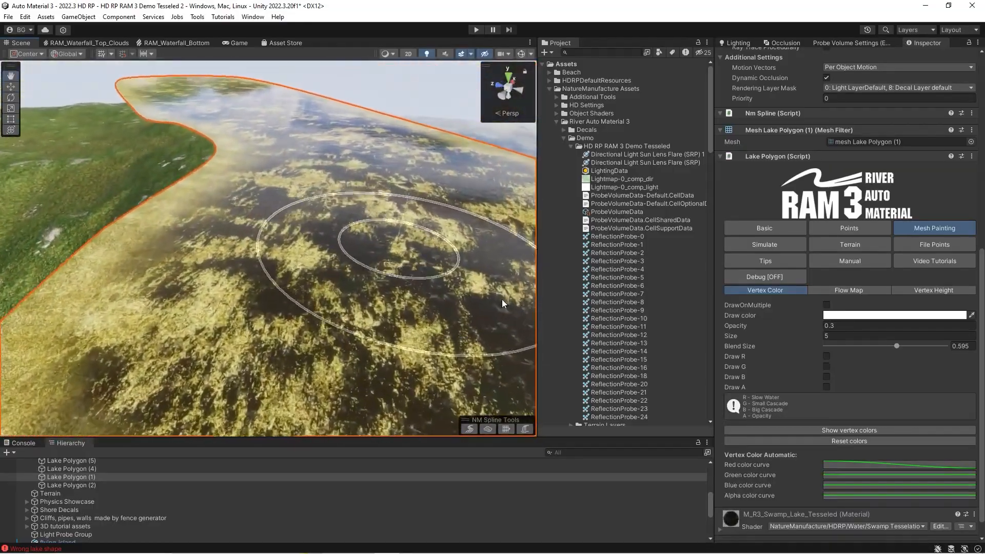
Set the last key of the lake's automatic blue color curve to time 5 and value 1
{"action": "left_click", "coordinate": [829, 486]}
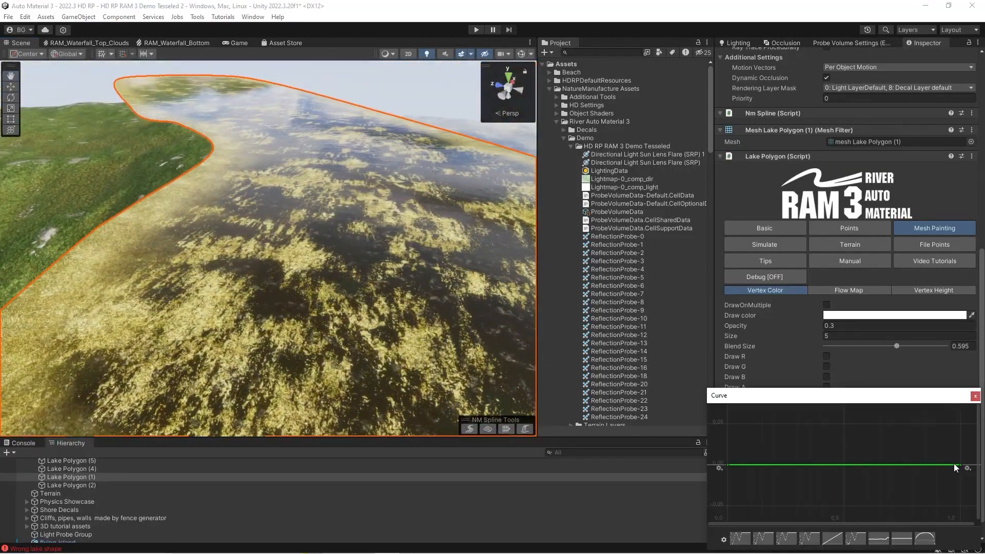
{"action": "right_click", "coordinate": [728, 464]}
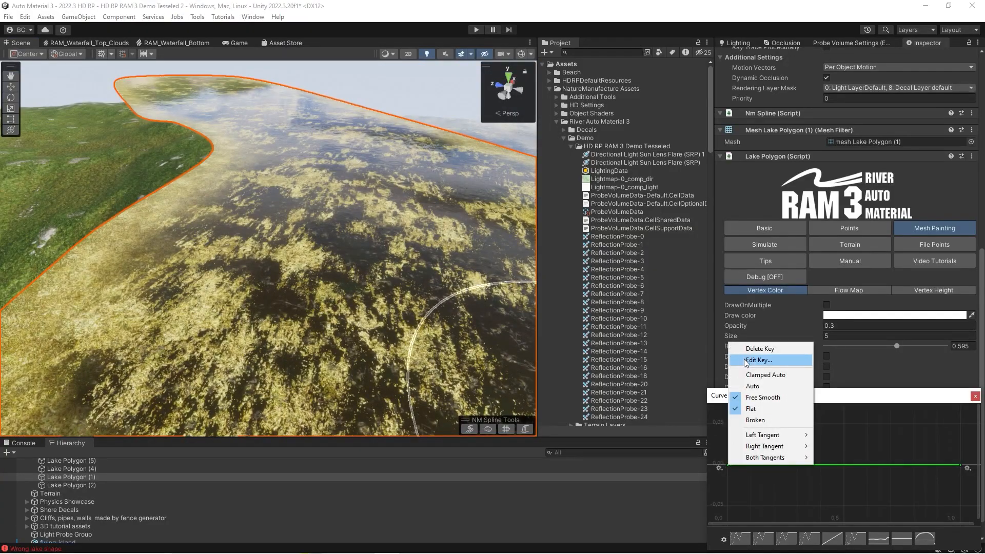
{"action": "left_click", "coordinate": [754, 363]}
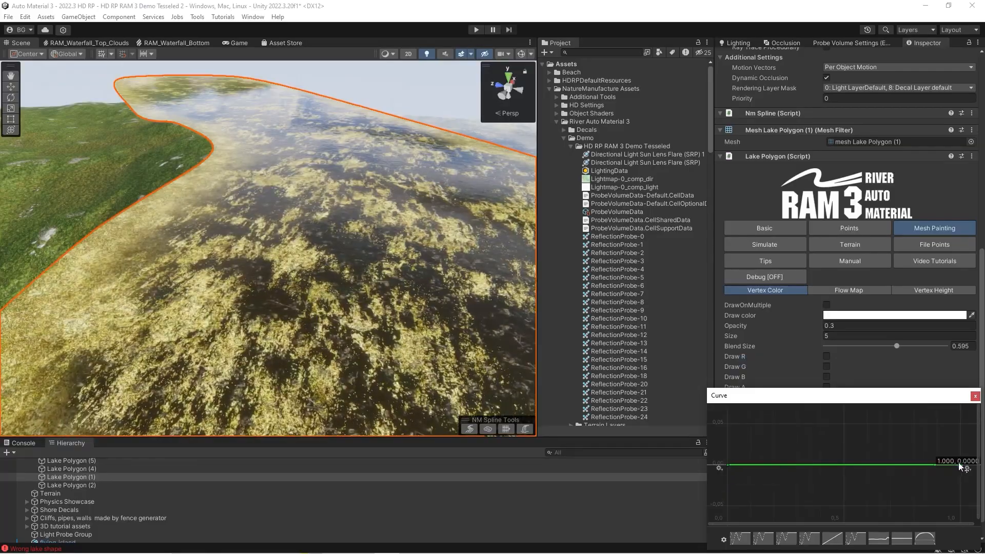
{"action": "right_click", "coordinate": [961, 467]}
{"action": "left_click", "coordinate": [930, 357]}
{"action": "left_click", "coordinate": [918, 467]}
{"action": "type", "text": "4"}
{"action": "key", "text": "Tab"}
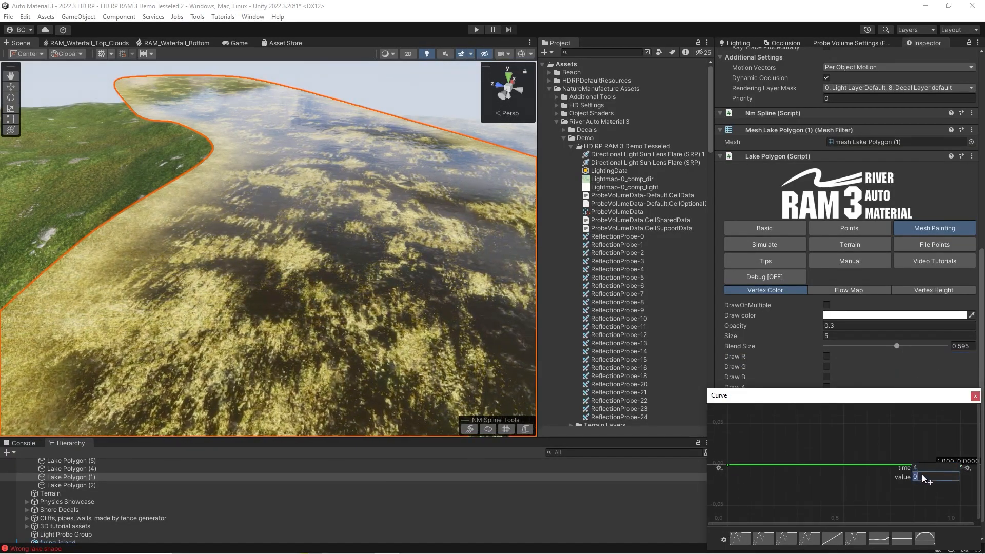
{"action": "left_click", "coordinate": [924, 467]}
{"action": "type", "text": "5"}
{"action": "key", "text": "Tab"}
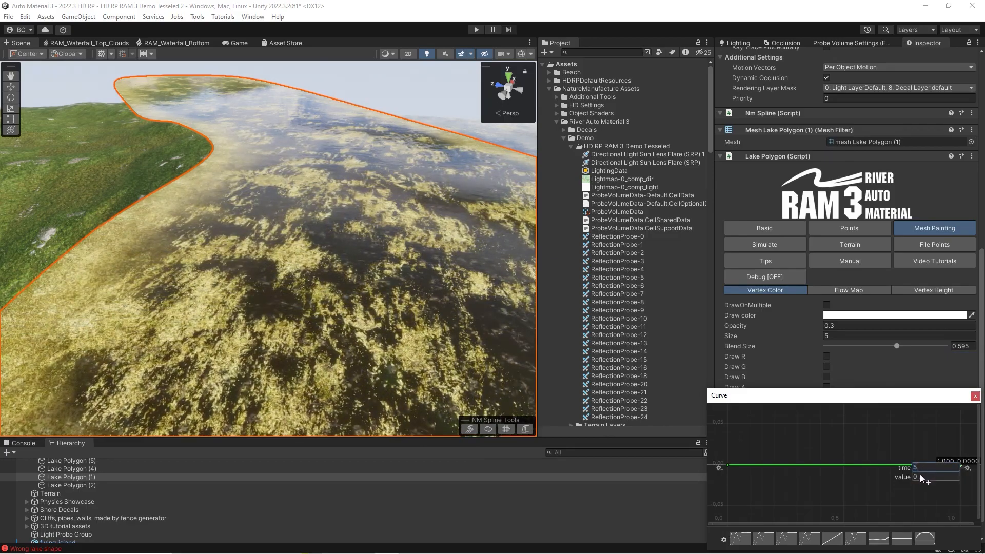
{"action": "type", "text": "1"}
{"action": "left_click", "coordinate": [897, 451]}
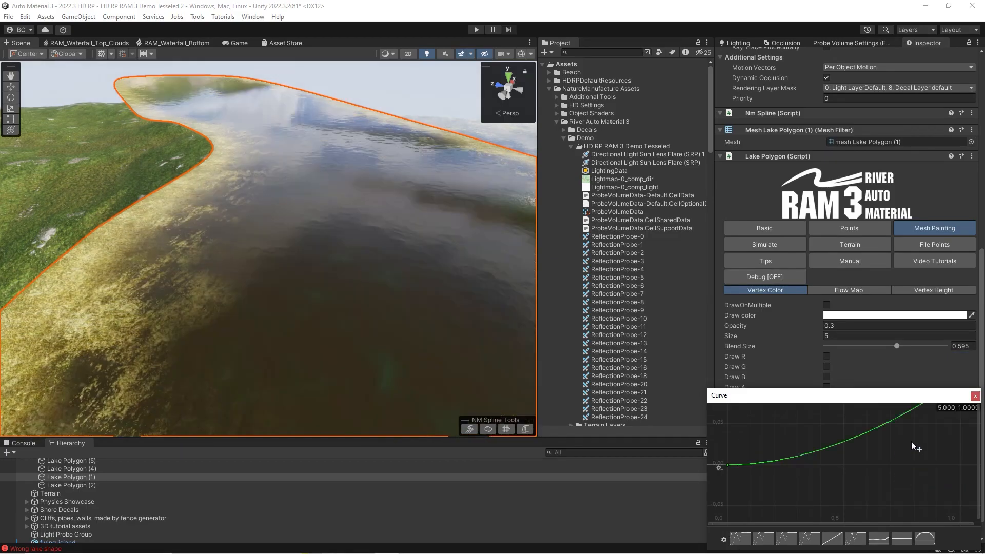
{"action": "mouse_move", "coordinate": [121, 233]}
{"action": "right_mouse_down"}
{"action": "mouse_move", "coordinate": [158, 231]}
{"action": "mouse_move", "coordinate": [174, 216]}
{"action": "right_mouse_up"}
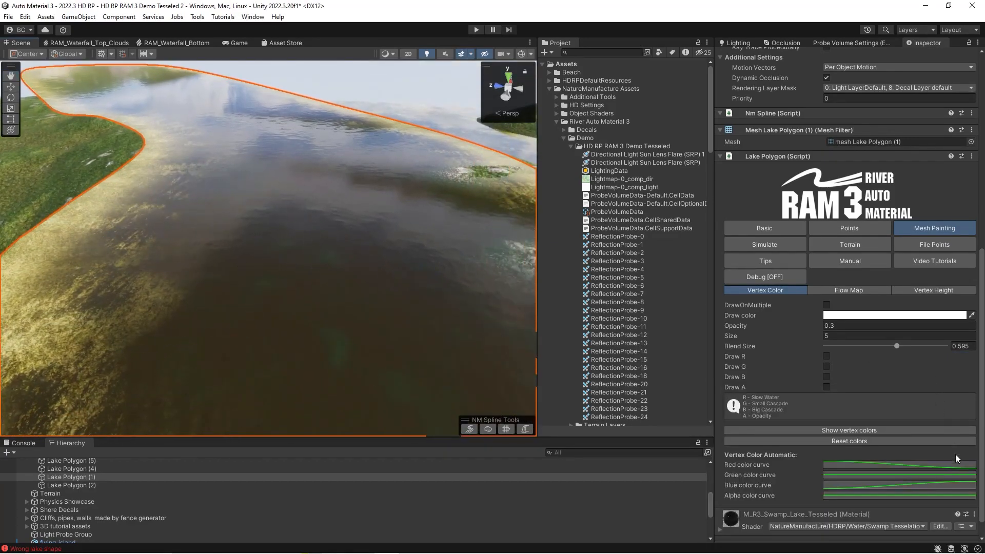
Tilt the incoming tangent of the blue color curve's last key so the curve rises more steeply near its end
{"action": "left_click", "coordinate": [911, 485]}
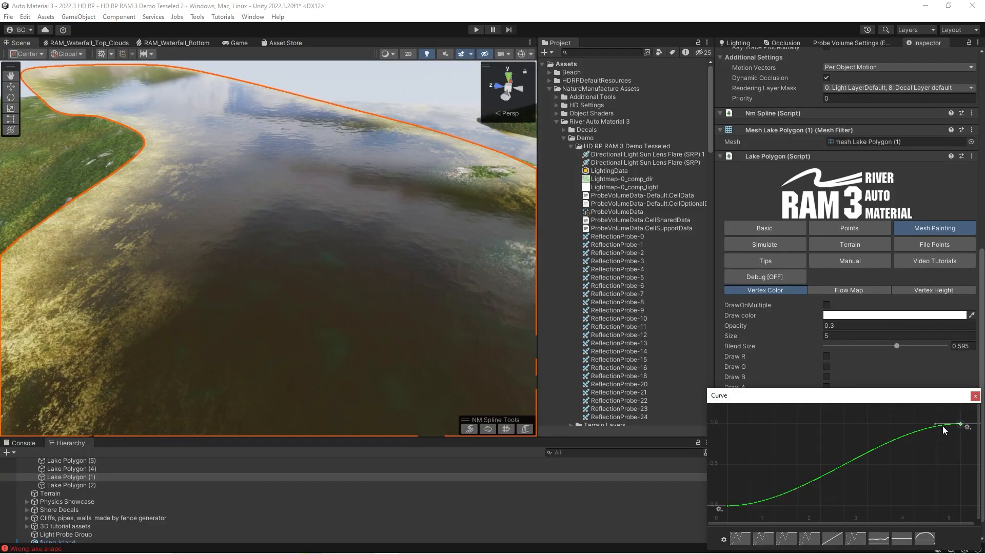
{"action": "left_click_drag", "start_coordinate": [934, 423], "coordinate": [926, 449]}
{"action": "right_click_drag", "start_coordinate": [246, 273], "coordinate": [328, 284]}
{"action": "right_click_drag", "start_coordinate": [396, 277], "coordinate": [413, 273]}
Replace the red color curve with the flat preset and set its last key's value to 0
{"action": "left_click", "coordinate": [827, 442]}
{"action": "left_click", "coordinate": [856, 462]}
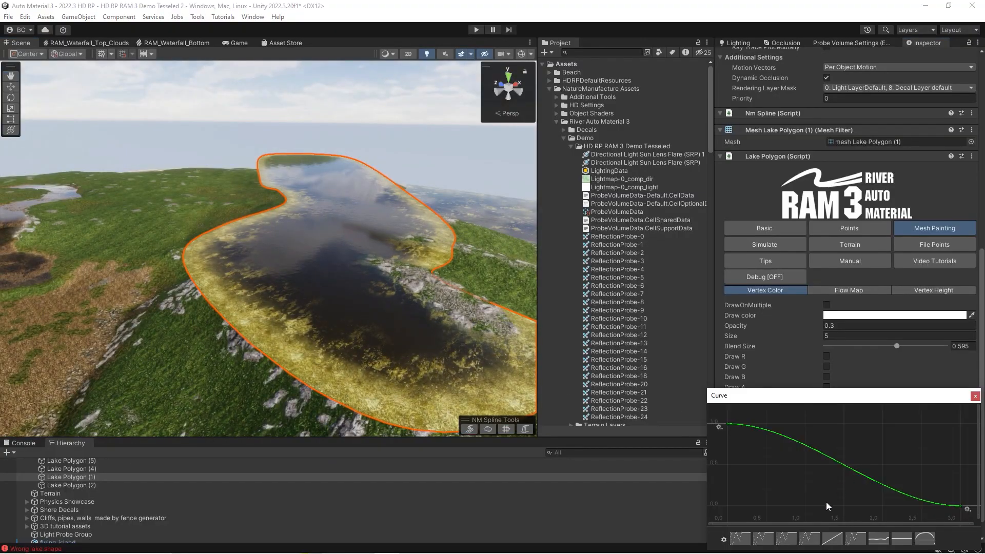
{"action": "left_click", "coordinate": [900, 539]}
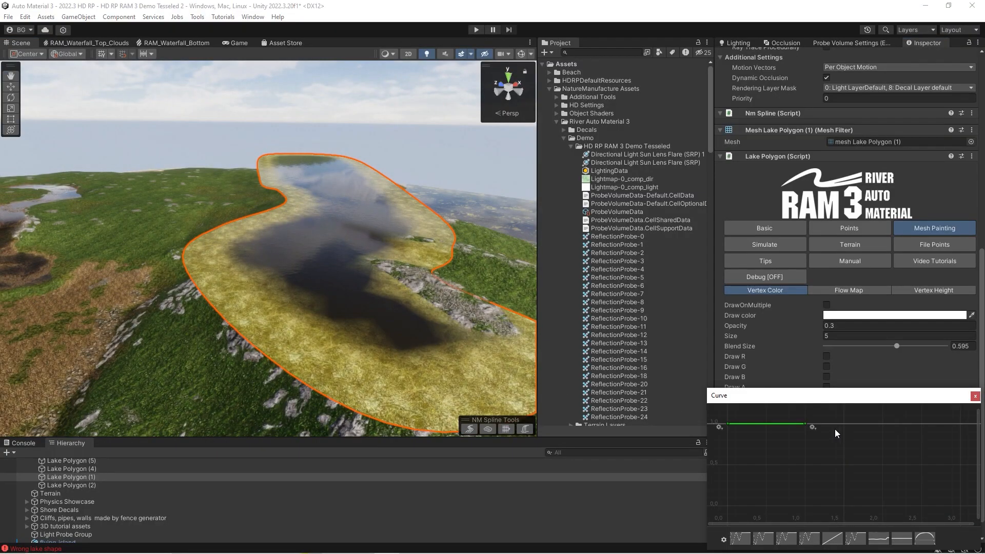
{"action": "right_click", "coordinate": [806, 424]}
{"action": "left_click", "coordinate": [827, 439]}
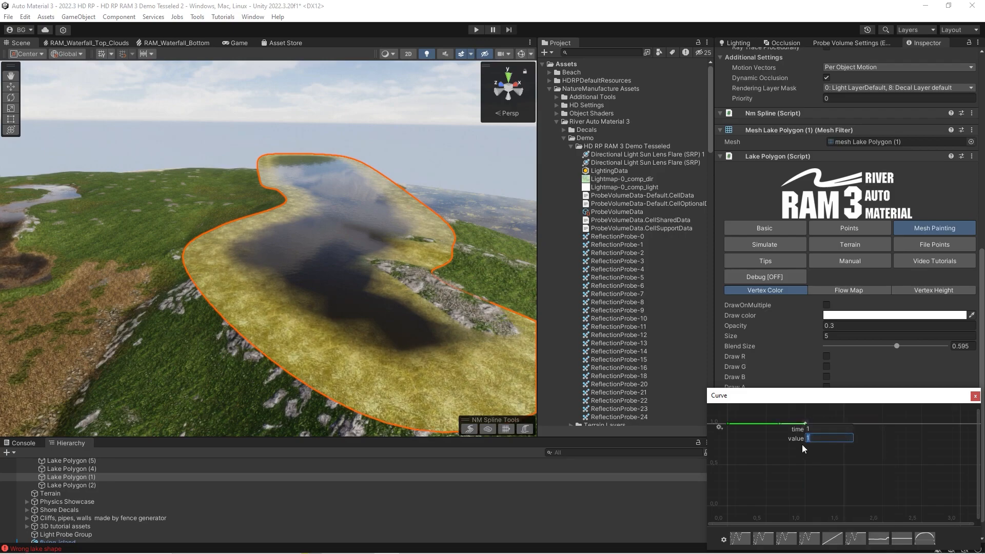
{"action": "left_click", "coordinate": [814, 429]}
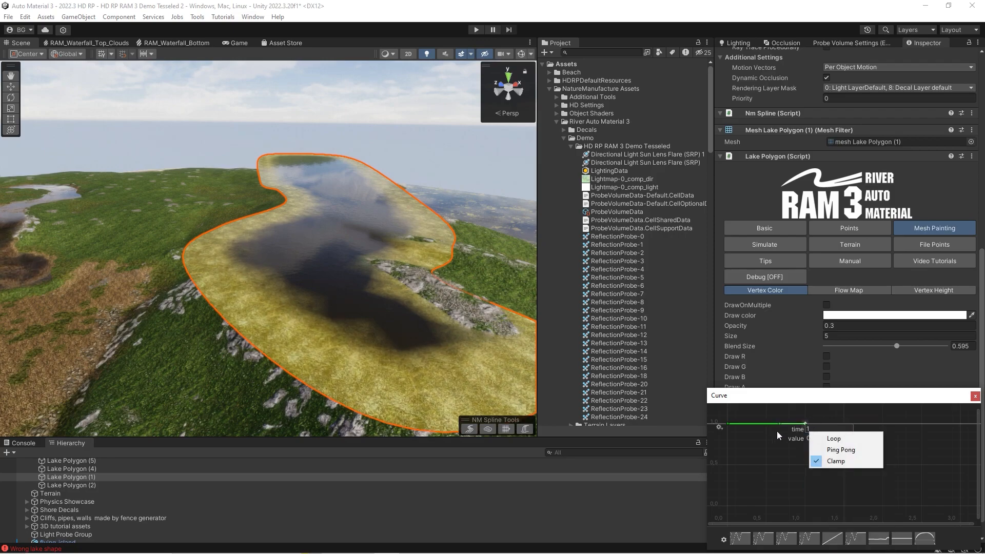
{"action": "left_click", "coordinate": [785, 437]}
{"action": "right_click", "coordinate": [805, 424]}
{"action": "left_click", "coordinate": [815, 441]}
{"action": "type", "text": "0"}
{"action": "key", "text": "Return"}
Set the red color curve's first key to value 0 and open the green color curve
{"action": "right_click", "coordinate": [729, 425]}
{"action": "left_click", "coordinate": [741, 443]}
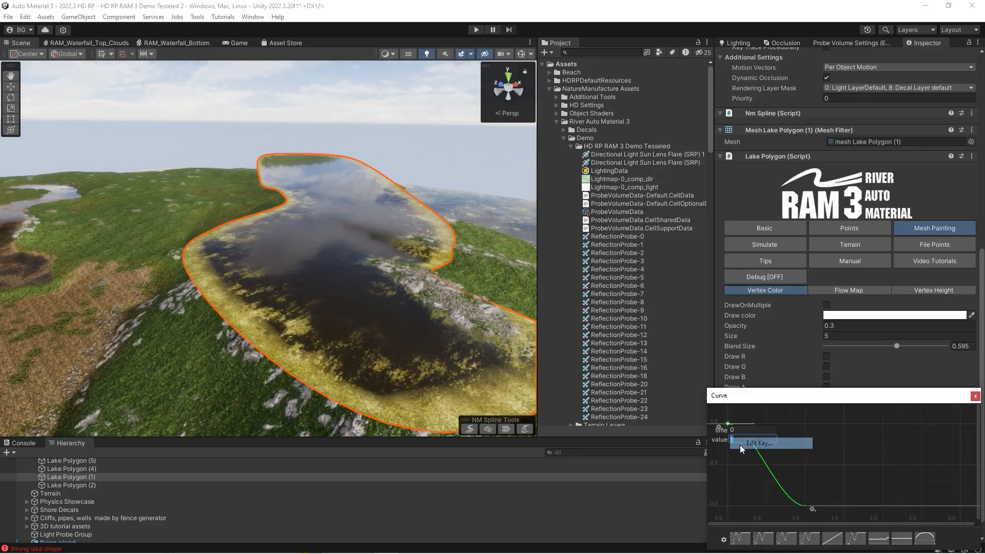
{"action": "type", "text": "0"}
{"action": "key", "text": "Return"}
{"action": "left_click", "coordinate": [975, 395]}
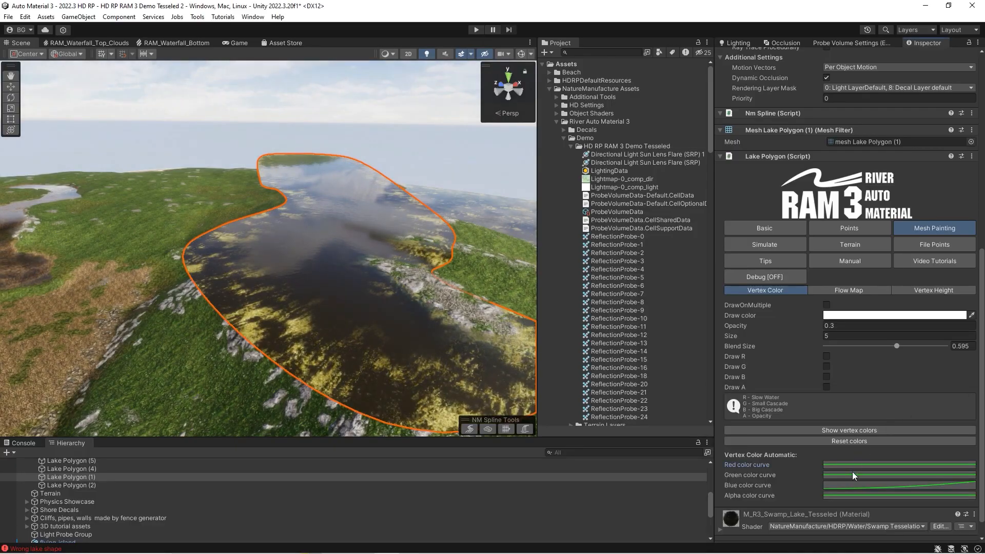
{"action": "left_click", "coordinate": [861, 475]}
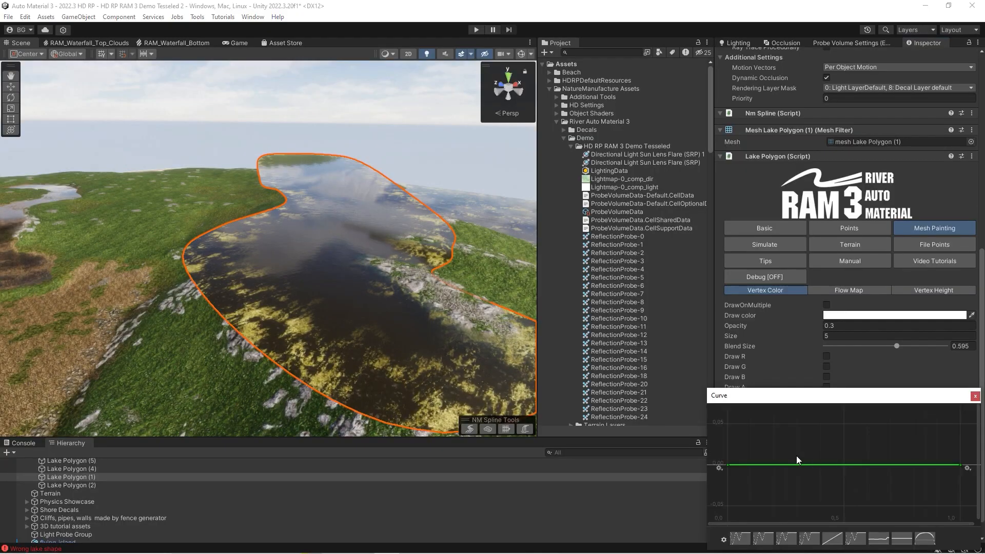
{"action": "right_click", "coordinate": [726, 462]}
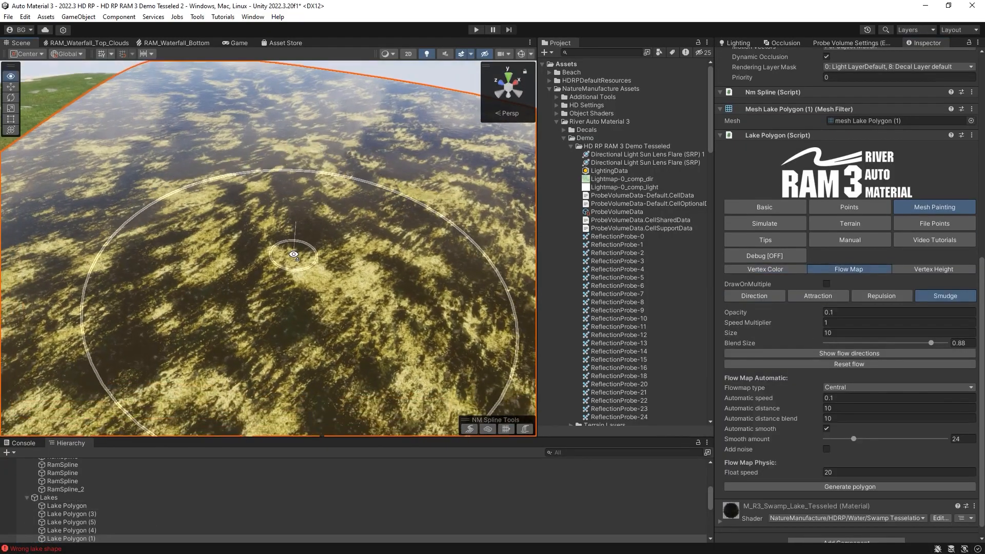
Display the flow directions of the lake's Central flow map, examine how they run across the surface, and hide them again
{"action": "scroll", "coordinate": [293, 254], "scroll_direction": "down", "scroll_amount": 5}
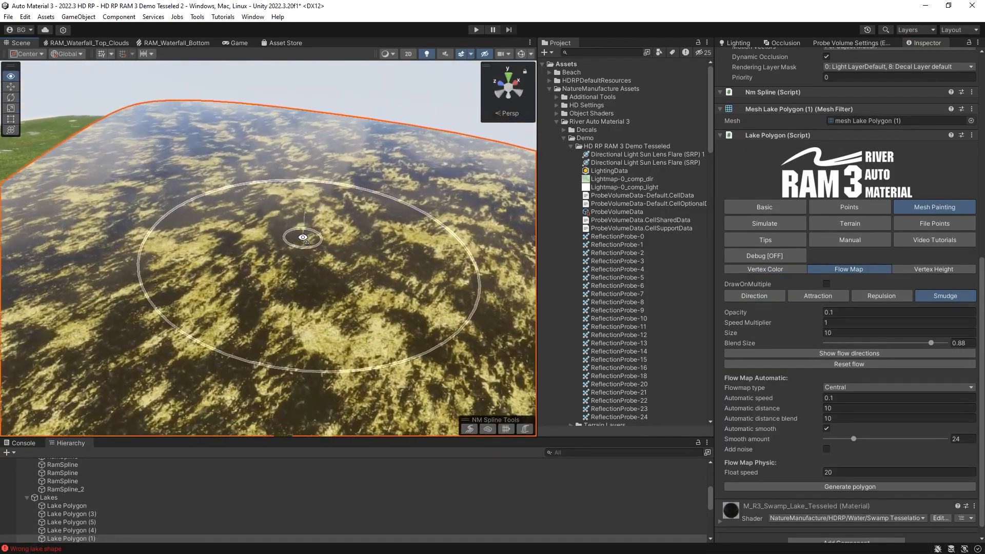
{"action": "scroll", "coordinate": [303, 238], "scroll_direction": "up", "scroll_amount": 3}
{"action": "mouse_move", "coordinate": [303, 237]}
{"action": "right_mouse_down"}
{"action": "mouse_move", "coordinate": [482, 276]}
{"action": "mouse_move", "coordinate": [324, 277]}
{"action": "mouse_move", "coordinate": [321, 292]}
{"action": "mouse_move", "coordinate": [319, 258]}
{"action": "mouse_move", "coordinate": [290, 332]}
{"action": "right_mouse_up"}
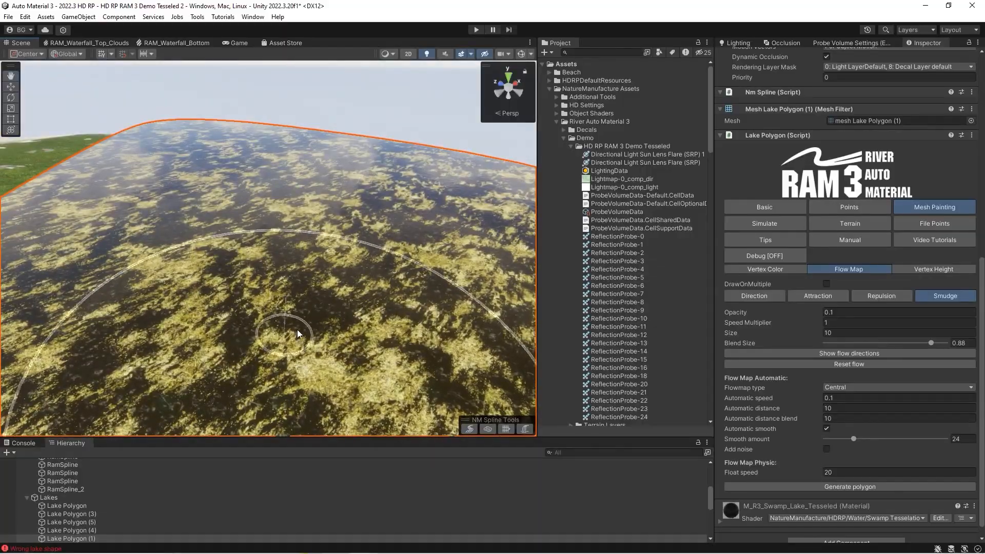
{"action": "left_click", "coordinate": [806, 354]}
{"action": "mouse_move", "coordinate": [302, 266]}
{"action": "right_mouse_down"}
{"action": "mouse_move", "coordinate": [326, 255]}
{"action": "mouse_move", "coordinate": [326, 267]}
{"action": "mouse_move", "coordinate": [348, 241]}
{"action": "mouse_move", "coordinate": [260, 291]}
{"action": "mouse_move", "coordinate": [336, 270]}
{"action": "mouse_move", "coordinate": [356, 277]}
{"action": "mouse_move", "coordinate": [307, 285]}
{"action": "mouse_move", "coordinate": [330, 270]}
{"action": "mouse_move", "coordinate": [361, 292]}
{"action": "mouse_move", "coordinate": [340, 286]}
{"action": "mouse_move", "coordinate": [305, 297]}
{"action": "mouse_move", "coordinate": [341, 297]}
{"action": "right_mouse_up"}
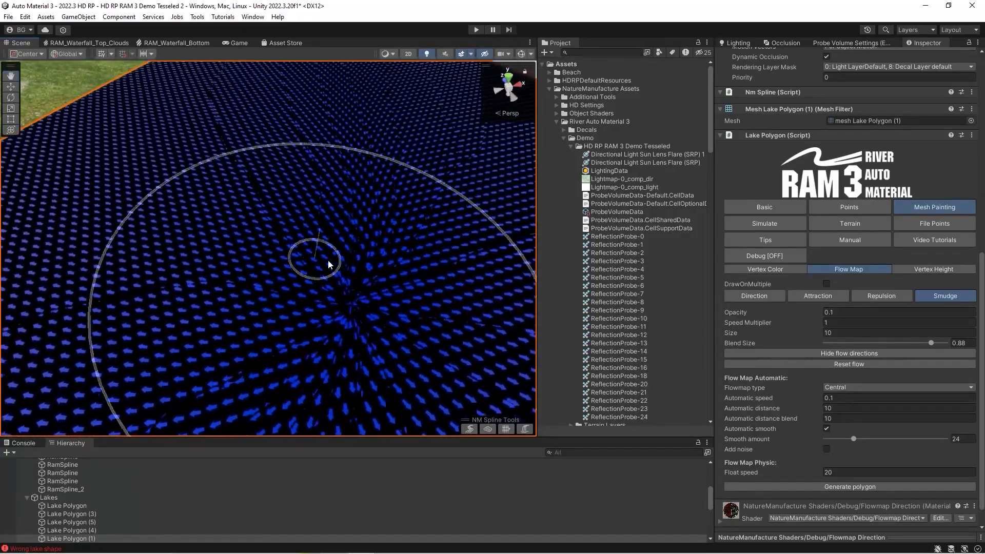
{"action": "scroll", "coordinate": [319, 263], "scroll_direction": "down", "scroll_amount": 5}
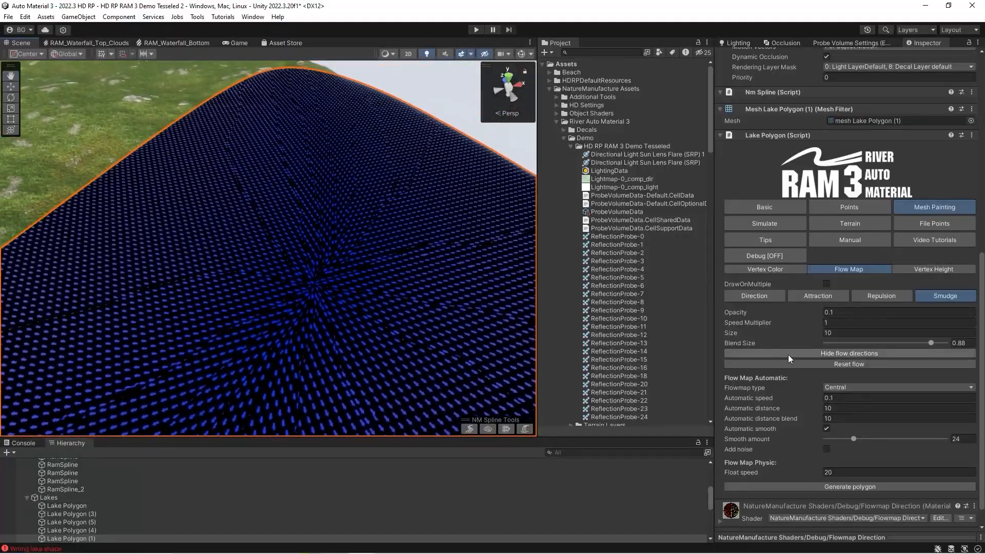
{"action": "left_click", "coordinate": [788, 354]}
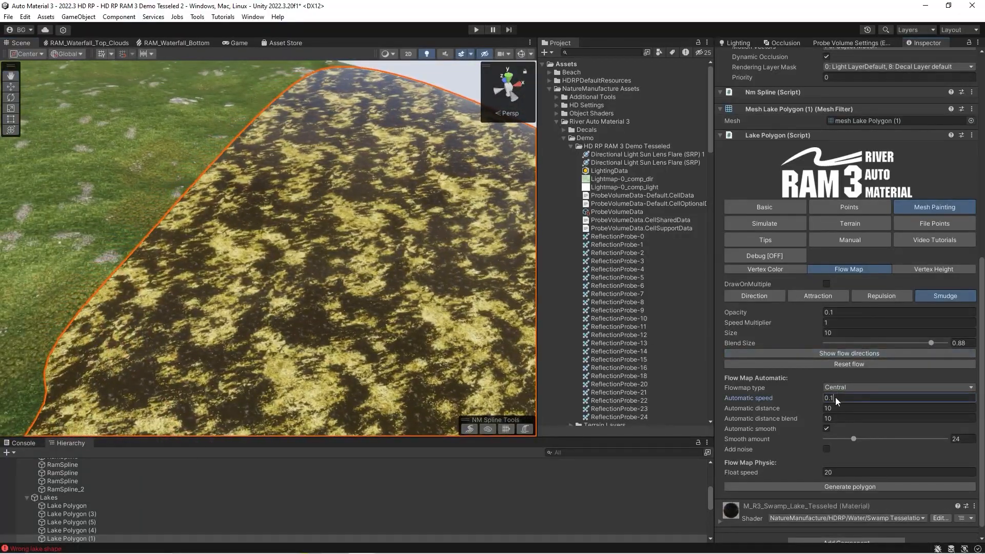
Set the flow map's automatic speed to 0.3
{"action": "key", "text": "BackSpace"}
{"action": "type", "text": "3"}
{"action": "key", "text": "Return"}
{"action": "scroll", "coordinate": [298, 262], "scroll_direction": "up", "scroll_amount": 4}
{"action": "mouse_move", "coordinate": [346, 260]}
{"action": "right_mouse_down"}
{"action": "mouse_move", "coordinate": [333, 260]}
{"action": "mouse_move", "coordinate": [662, 262]}
{"action": "mouse_move", "coordinate": [539, 231]}
{"action": "mouse_move", "coordinate": [314, 258]}
{"action": "mouse_move", "coordinate": [329, 273]}
{"action": "right_mouse_up"}
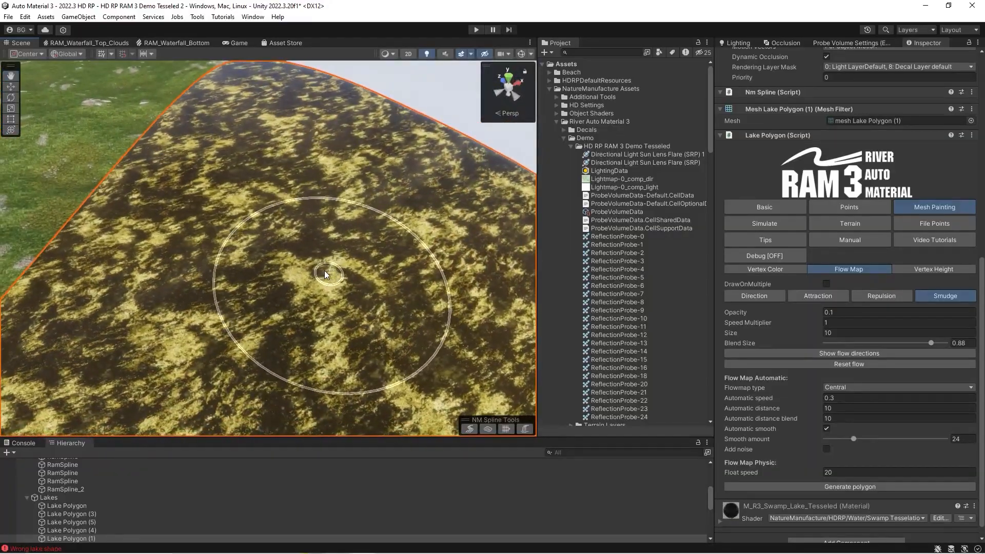
Toggle the flow directions on and off to examine the Central flow at the new automatic speed along the lake
{"action": "left_click", "coordinate": [772, 353]}
{"action": "scroll", "coordinate": [286, 286], "scroll_direction": "down", "scroll_amount": 3}
{"action": "left_click", "coordinate": [805, 352]}
{"action": "mouse_move", "coordinate": [297, 307]}
{"action": "right_mouse_down"}
{"action": "mouse_move", "coordinate": [310, 253]}
{"action": "mouse_move", "coordinate": [293, 264]}
{"action": "mouse_move", "coordinate": [193, 270]}
{"action": "mouse_move", "coordinate": [209, 222]}
{"action": "right_mouse_up"}
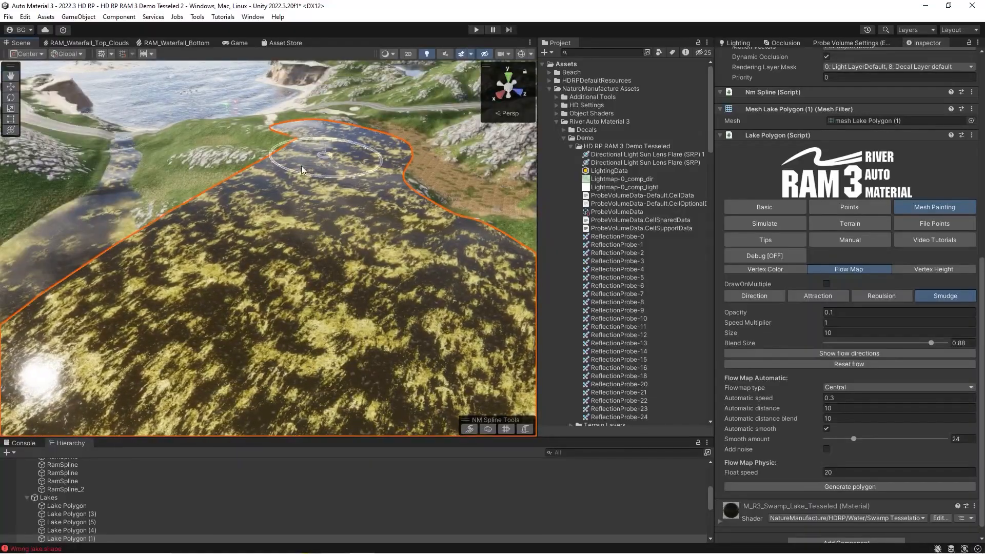
{"action": "right_click_drag", "start_coordinate": [370, 331], "coordinate": [333, 312]}
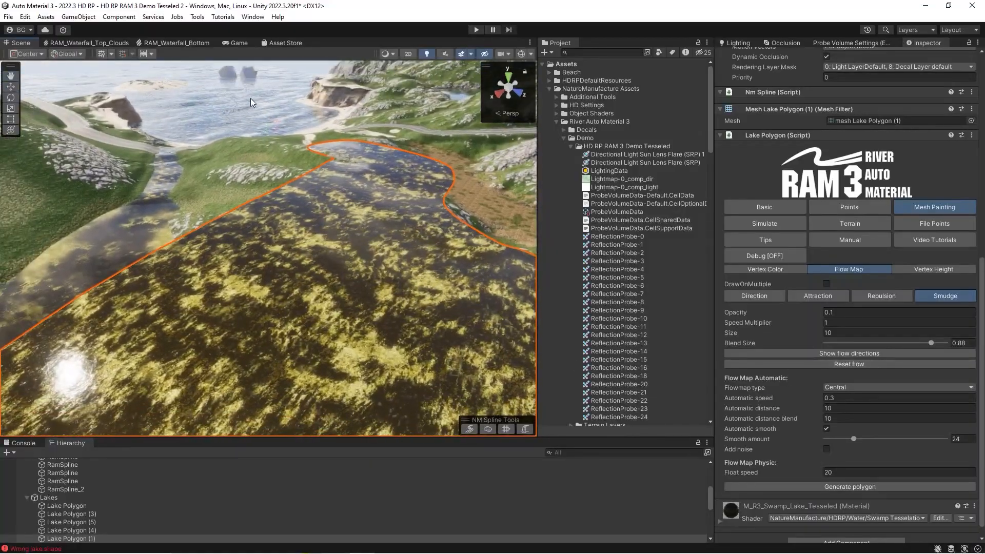
Switch the lake's flowmap type to Directional and check its flow directions
{"action": "left_click", "coordinate": [829, 389]}
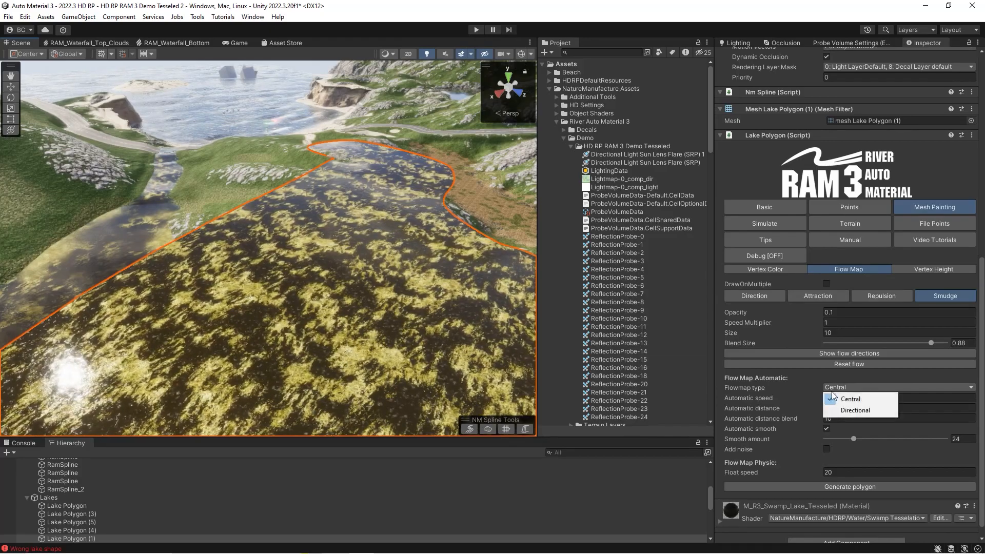
{"action": "left_click", "coordinate": [855, 411]}
{"action": "mouse_move", "coordinate": [403, 287]}
{"action": "right_mouse_down"}
{"action": "mouse_move", "coordinate": [404, 308]}
{"action": "mouse_move", "coordinate": [404, 290]}
{"action": "right_mouse_up"}
{"action": "left_click", "coordinate": [777, 372]}
{"action": "left_click", "coordinate": [777, 371]}
{"action": "right_click_drag", "start_coordinate": [269, 210], "coordinate": [260, 82]}
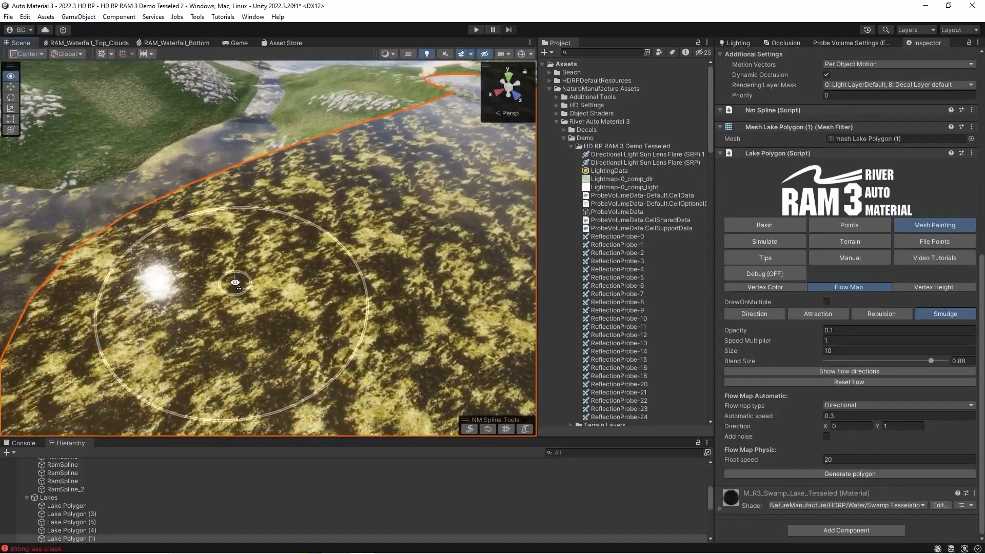
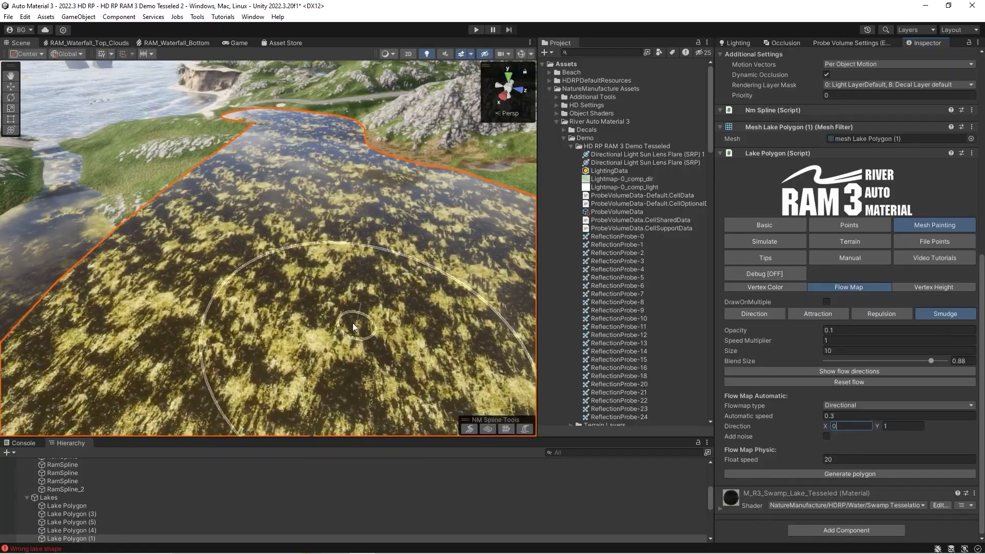
Set the flowmap type back to Central with an automatic speed of 0.5
{"action": "left_click", "coordinate": [832, 405]}
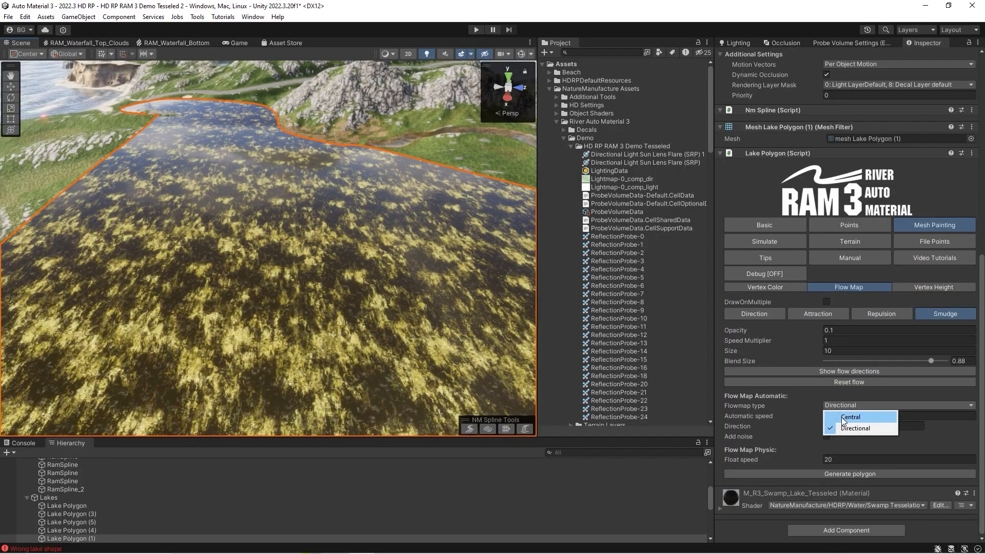
{"action": "left_click", "coordinate": [851, 417]}
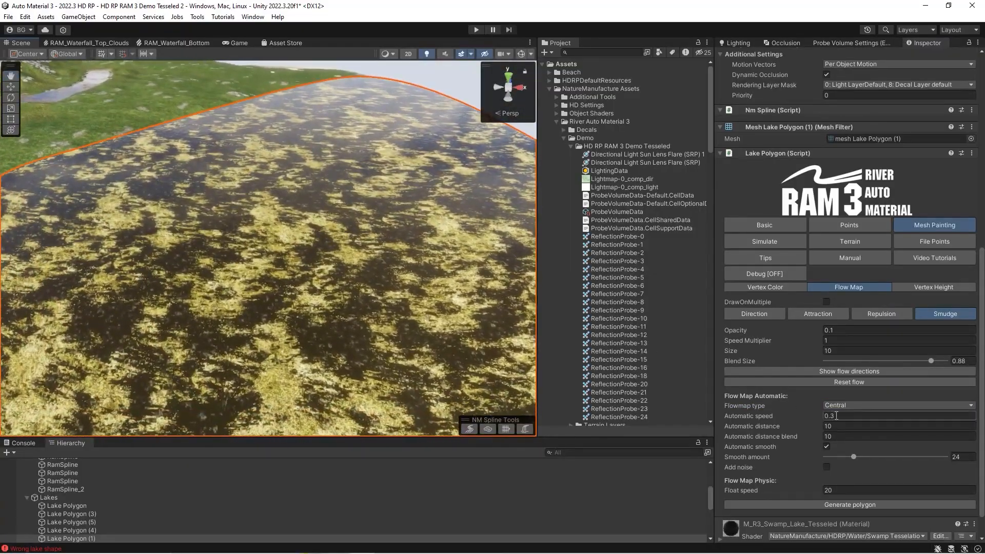
{"action": "type", "text": "1"}
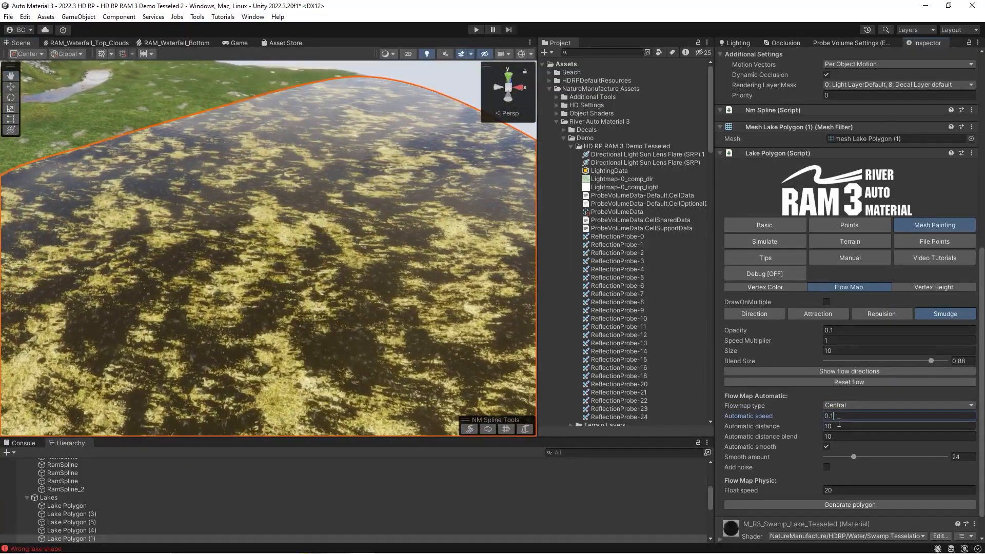
{"action": "type", "text": "5"}
{"action": "right_click_drag", "start_coordinate": [322, 267], "coordinate": [313, 264]}
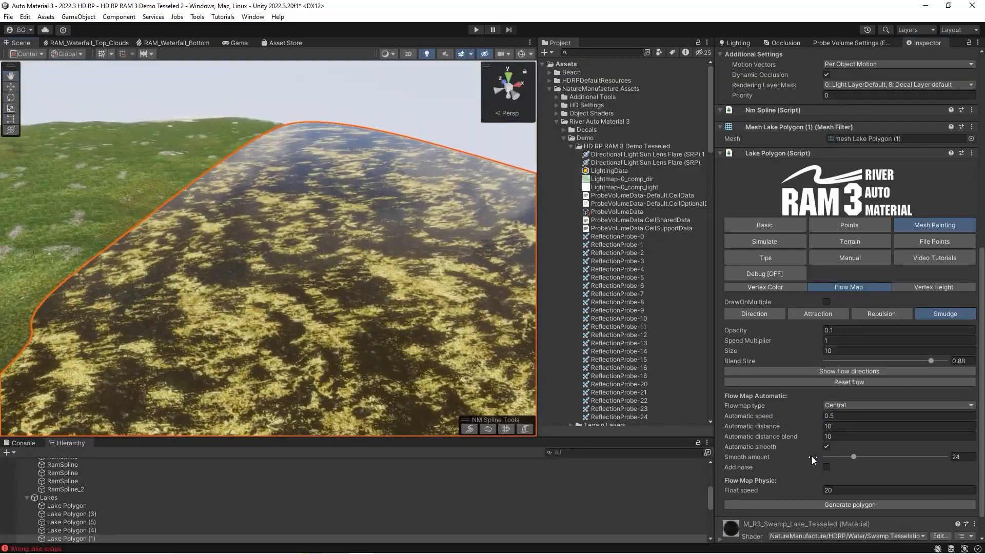
Turn off Automatic smooth and set the automatic distance to 3, comparing the lake with its flow directions shown and hidden
{"action": "right_click_drag", "start_coordinate": [208, 318], "coordinate": [228, 268]}
{"action": "left_click", "coordinate": [812, 374]}
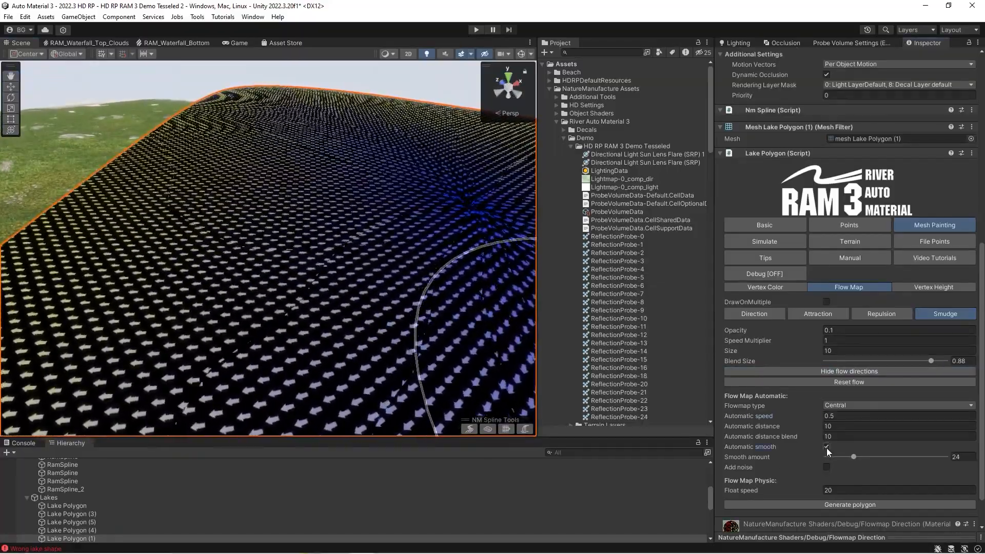
{"action": "left_click", "coordinate": [826, 448]}
{"action": "mouse_move", "coordinate": [352, 268]}
{"action": "right_mouse_down"}
{"action": "mouse_move", "coordinate": [341, 239]}
{"action": "mouse_move", "coordinate": [324, 244]}
{"action": "mouse_move", "coordinate": [390, 319]}
{"action": "mouse_move", "coordinate": [301, 324]}
{"action": "right_mouse_up"}
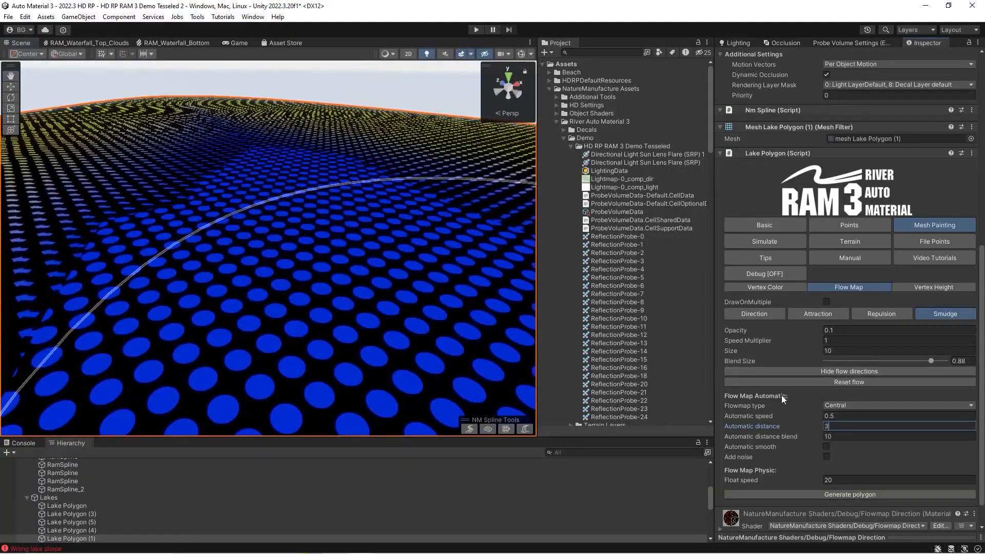
{"action": "left_click", "coordinate": [814, 372]}
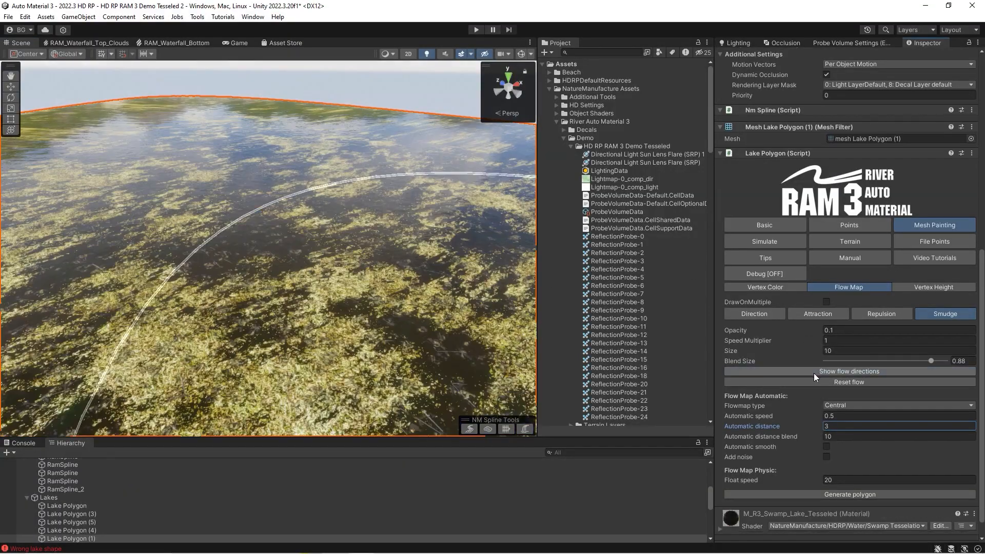
{"action": "left_click", "coordinate": [813, 373]}
{"action": "right_click_drag", "start_coordinate": [309, 237], "coordinate": [216, 243]}
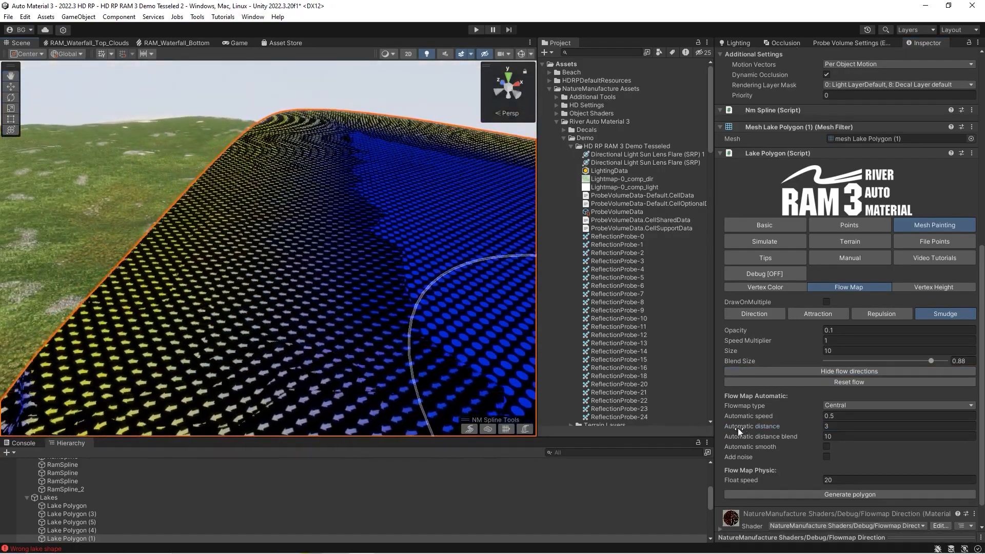
Set the automatic distance blend to 1 and examine the flow transition along the lake's shore
{"action": "left_click", "coordinate": [833, 436]}
{"action": "type", "text": "1"}
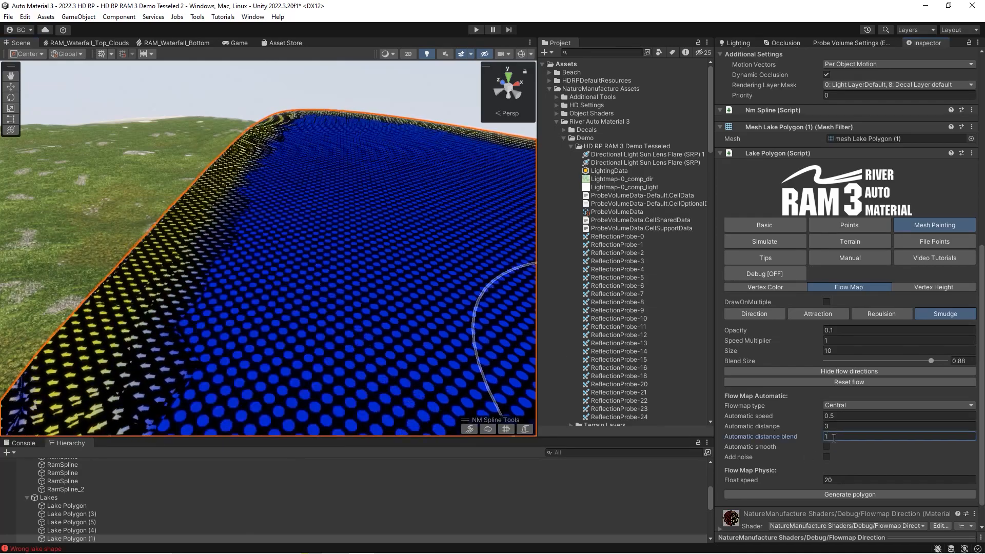
{"action": "mouse_move", "coordinate": [380, 268]}
{"action": "right_mouse_down"}
{"action": "mouse_move", "coordinate": [399, 272]}
{"action": "mouse_move", "coordinate": [389, 269]}
{"action": "right_mouse_up"}
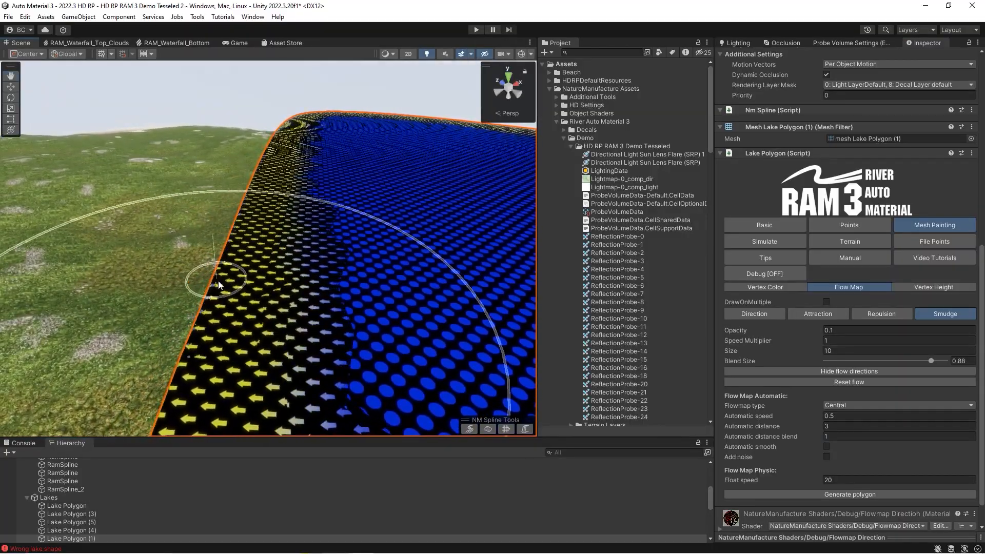
{"action": "left_click", "coordinate": [839, 437]}
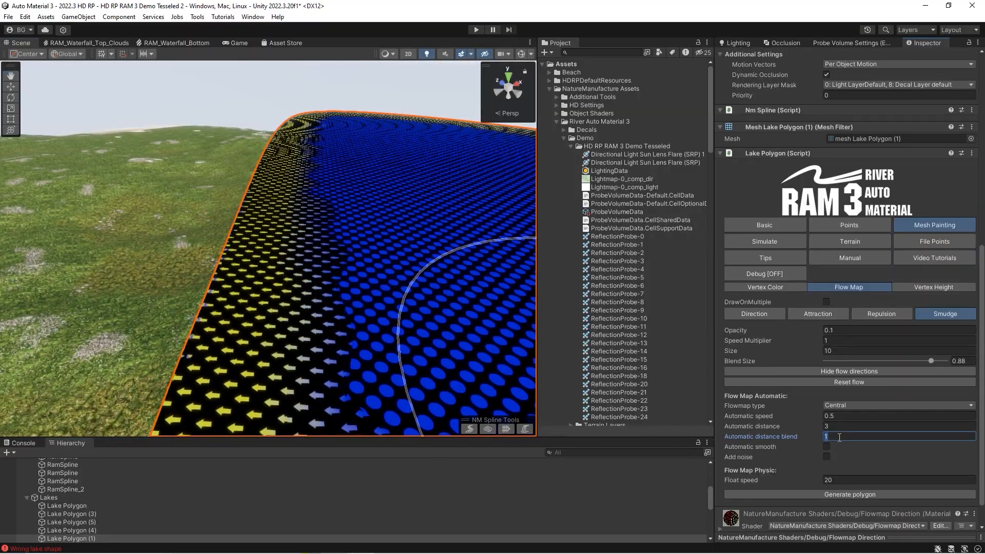
Set the flow map's automatic distance to 10 and check how far the flow reaches from the shore
{"action": "left_click", "coordinate": [834, 427]}
{"action": "type", "text": "1"}
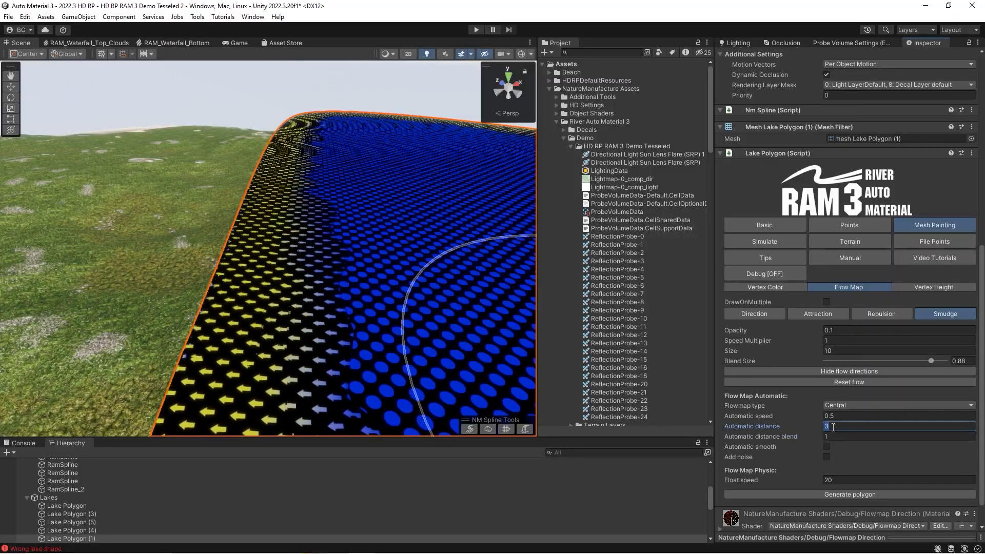
{"action": "type", "text": "0"}
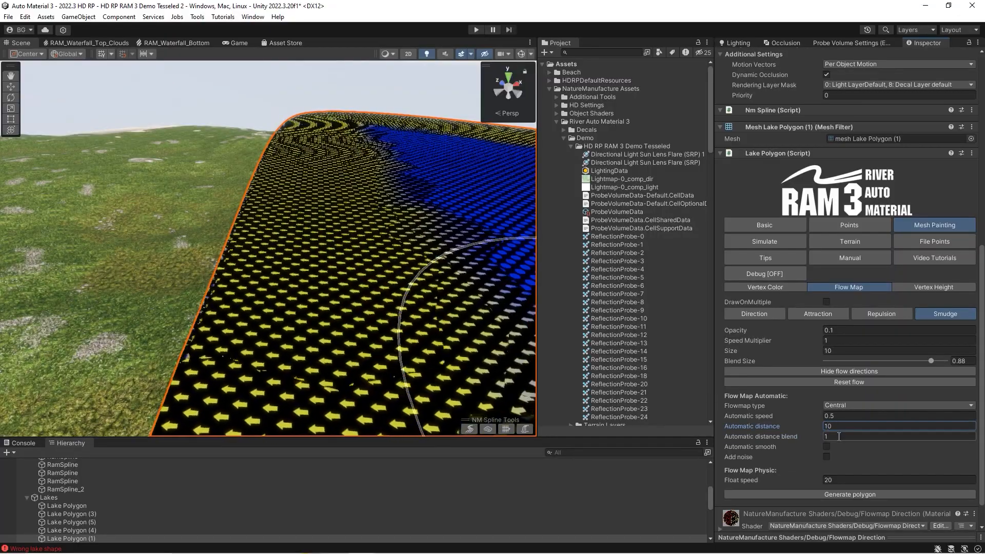
{"action": "right_click_drag", "start_coordinate": [351, 290], "coordinate": [426, 313]}
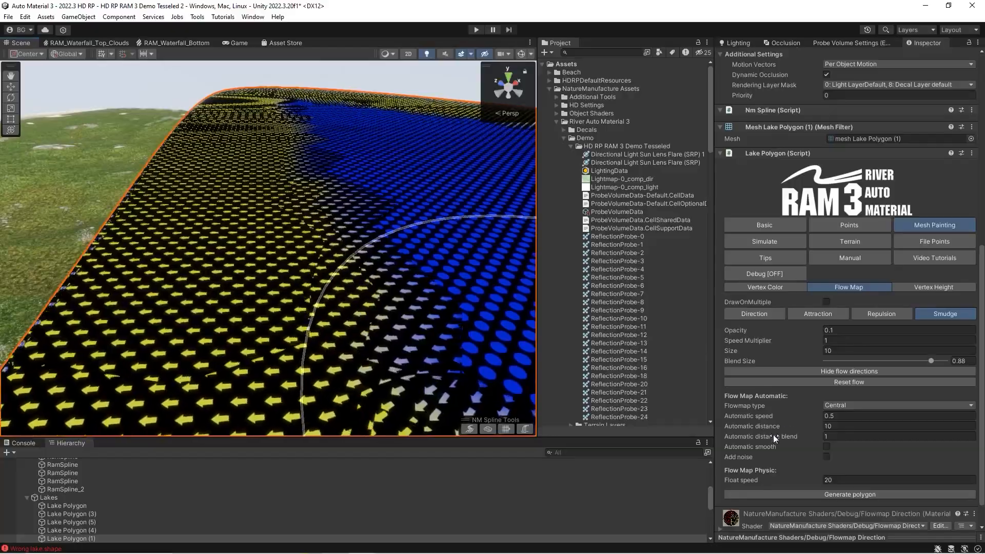
Set the automatic distance blend back to 10 and hide the flow directions
{"action": "left_click", "coordinate": [851, 436]}
{"action": "type", "text": "10"}
{"action": "mouse_move", "coordinate": [297, 321]}
{"action": "right_mouse_down"}
{"action": "mouse_move", "coordinate": [319, 331]}
{"action": "mouse_move", "coordinate": [238, 281]}
{"action": "mouse_move", "coordinate": [231, 293]}
{"action": "right_mouse_up"}
{"action": "left_click", "coordinate": [810, 371]}
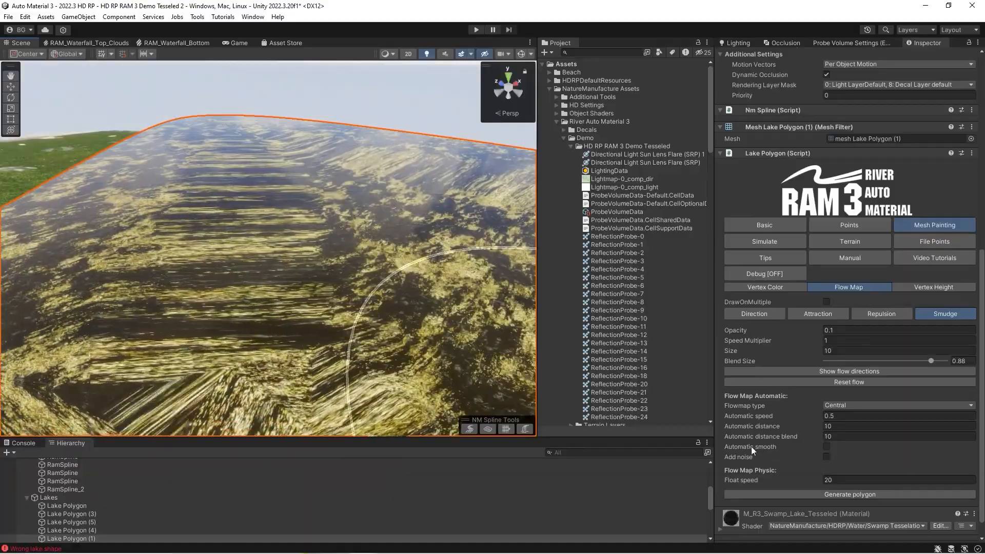
Turn Automatic smooth back on and try smooth amounts of 10, 7 and 100 on the lake's flow
{"action": "left_click", "coordinate": [829, 445]}
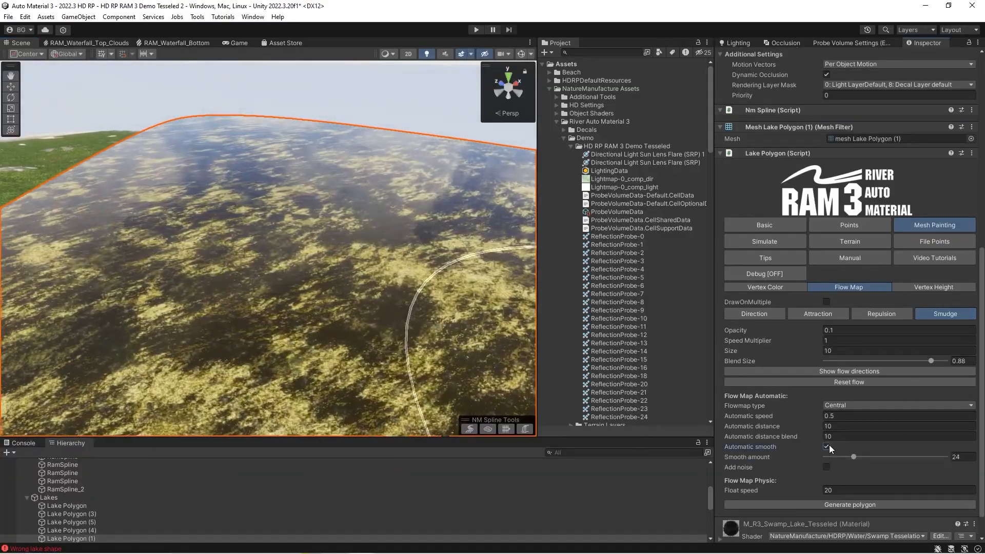
{"action": "right_click_drag", "start_coordinate": [246, 291], "coordinate": [221, 296]}
{"action": "left_click_drag", "start_coordinate": [853, 457], "coordinate": [837, 457]}
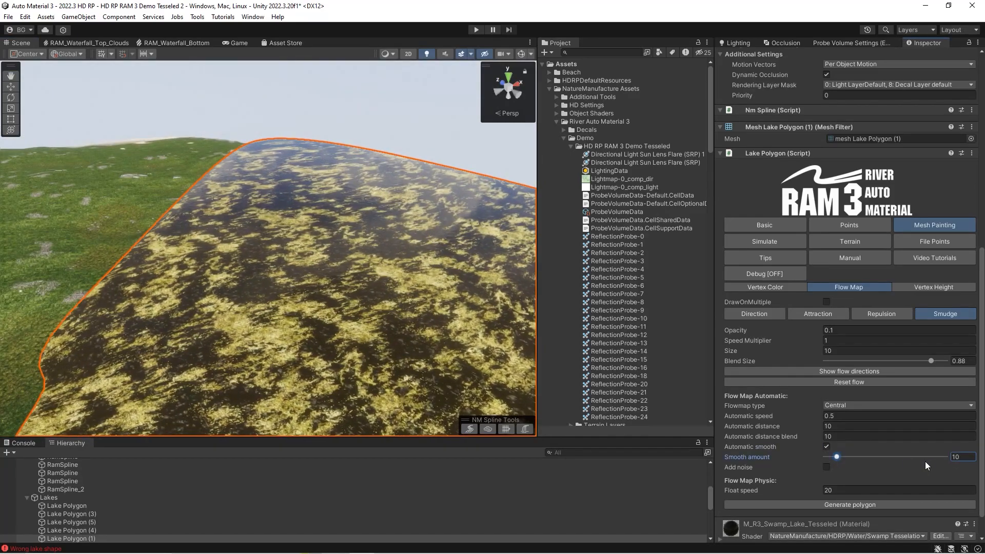
{"action": "left_click", "coordinate": [931, 457]}
{"action": "left_click", "coordinate": [833, 456]}
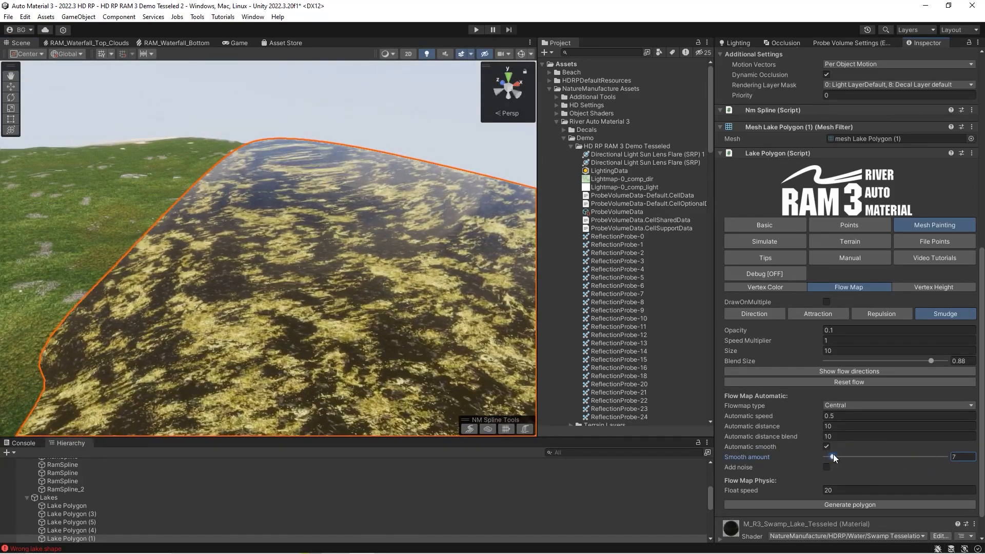
Set the flow map's automatic speed to 0.3 and the smooth amount to 9
{"action": "left_click", "coordinate": [835, 417]}
{"action": "type", "text": "1"}
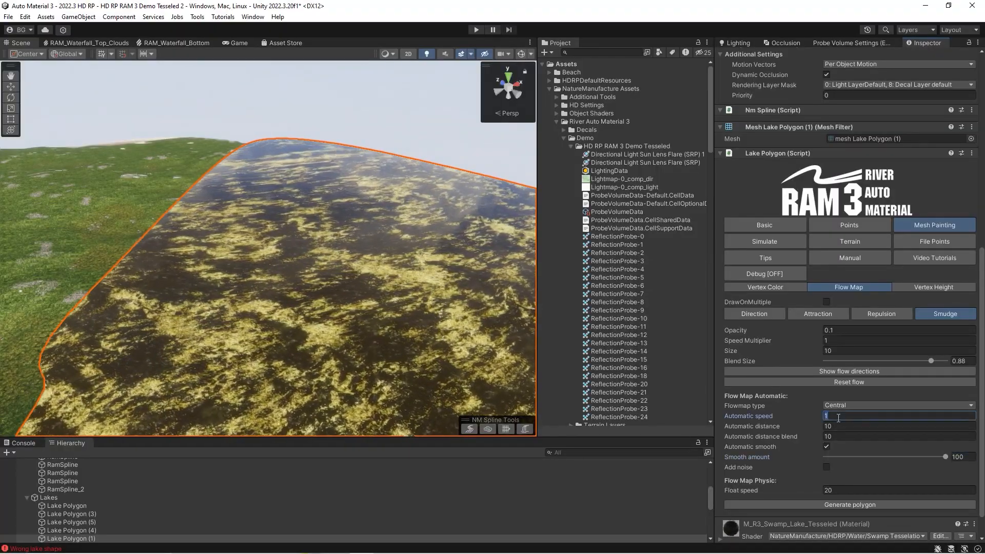
{"action": "type", "text": "3"}
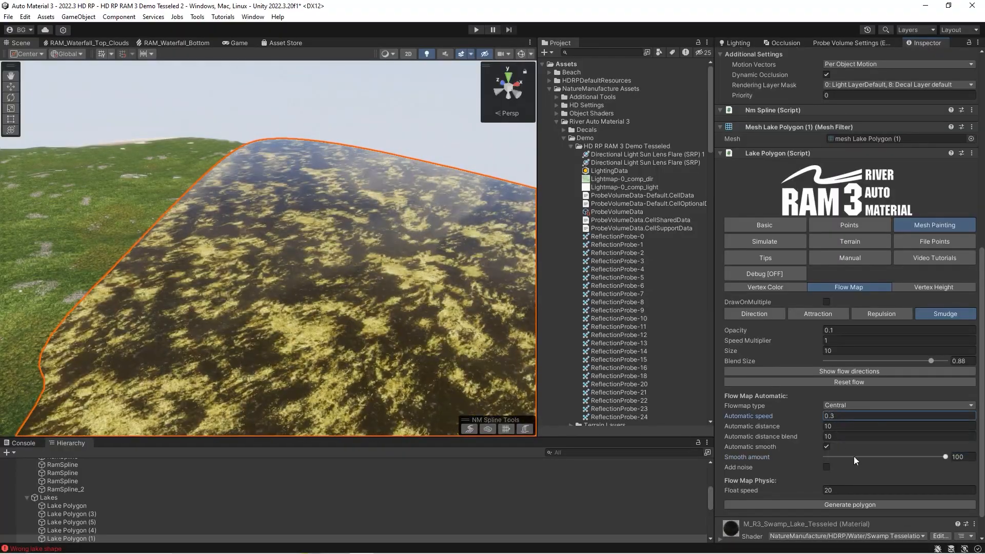
{"action": "left_click_drag", "start_coordinate": [853, 457], "coordinate": [836, 460]}
Examine the smoothed Central flow on the lake from several angles and review the Float speed and Automatic speed settings
{"action": "mouse_move", "coordinate": [228, 266]}
{"action": "left_mouse_down", "text": "alt"}
{"action": "mouse_move", "coordinate": [244, 273]}
{"action": "mouse_move", "coordinate": [240, 284]}
{"action": "mouse_move", "coordinate": [226, 263]}
{"action": "mouse_move", "coordinate": [238, 267]}
{"action": "mouse_move", "coordinate": [242, 297]}
{"action": "mouse_move", "coordinate": [245, 280]}
{"action": "mouse_move", "coordinate": [231, 270]}
{"action": "mouse_move", "coordinate": [241, 273]}
{"action": "left_mouse_up", "text": "alt"}
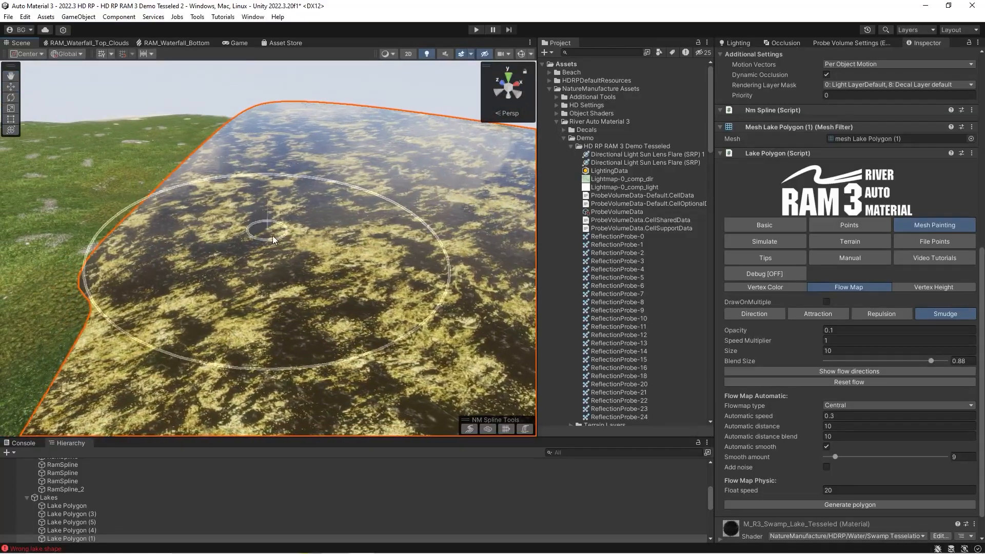
{"action": "mouse_move", "coordinate": [312, 263]}
{"action": "left_mouse_down", "text": "alt"}
{"action": "mouse_move", "coordinate": [341, 275]}
{"action": "mouse_move", "coordinate": [330, 270]}
{"action": "left_mouse_up", "text": "alt"}
{"action": "left_click_drag", "start_coordinate": [359, 321], "coordinate": [390, 333], "text": "alt"}
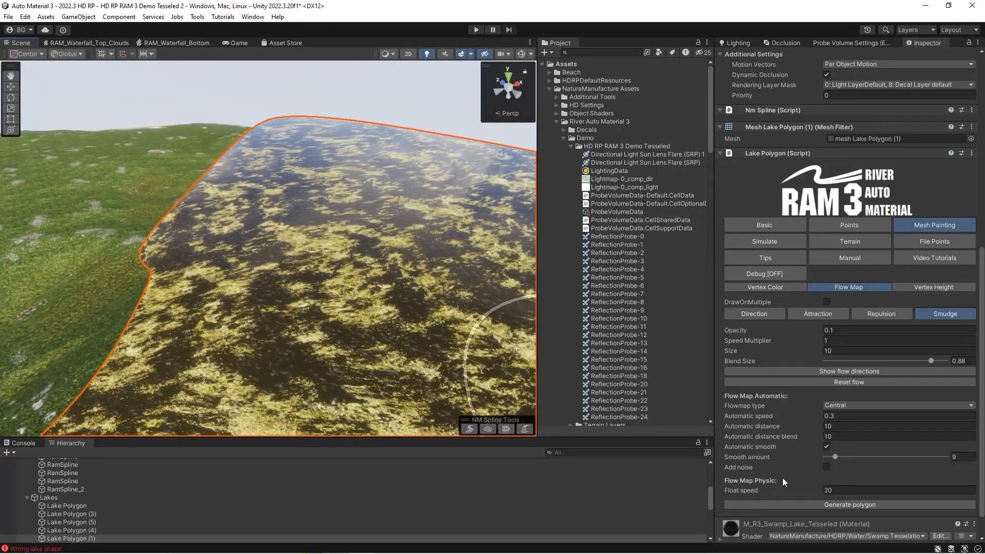
{"action": "right_click_drag", "start_coordinate": [333, 314], "coordinate": [374, 323]}
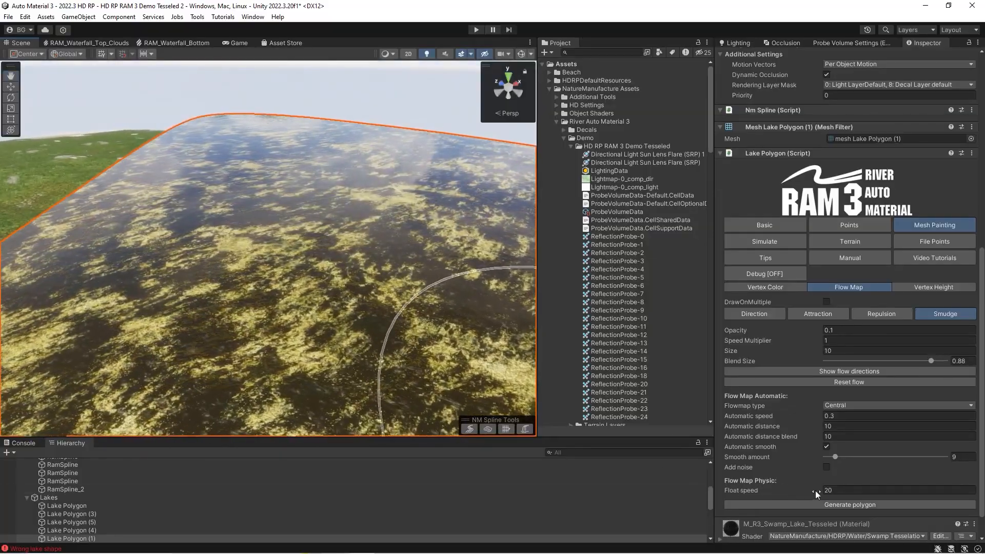
{"action": "mouse_move", "coordinate": [396, 335]}
{"action": "right_mouse_down"}
{"action": "mouse_move", "coordinate": [404, 331]}
{"action": "mouse_move", "coordinate": [375, 334]}
{"action": "mouse_move", "coordinate": [353, 292]}
{"action": "mouse_move", "coordinate": [390, 303]}
{"action": "mouse_move", "coordinate": [335, 285]}
{"action": "mouse_move", "coordinate": [241, 329]}
{"action": "mouse_move", "coordinate": [226, 354]}
{"action": "mouse_move", "coordinate": [308, 338]}
{"action": "mouse_move", "coordinate": [343, 352]}
{"action": "mouse_move", "coordinate": [419, 354]}
{"action": "mouse_move", "coordinate": [302, 287]}
{"action": "mouse_move", "coordinate": [363, 313]}
{"action": "mouse_move", "coordinate": [209, 292]}
{"action": "mouse_move", "coordinate": [263, 290]}
{"action": "mouse_move", "coordinate": [259, 308]}
{"action": "mouse_move", "coordinate": [273, 328]}
{"action": "mouse_move", "coordinate": [439, 316]}
{"action": "right_mouse_up"}
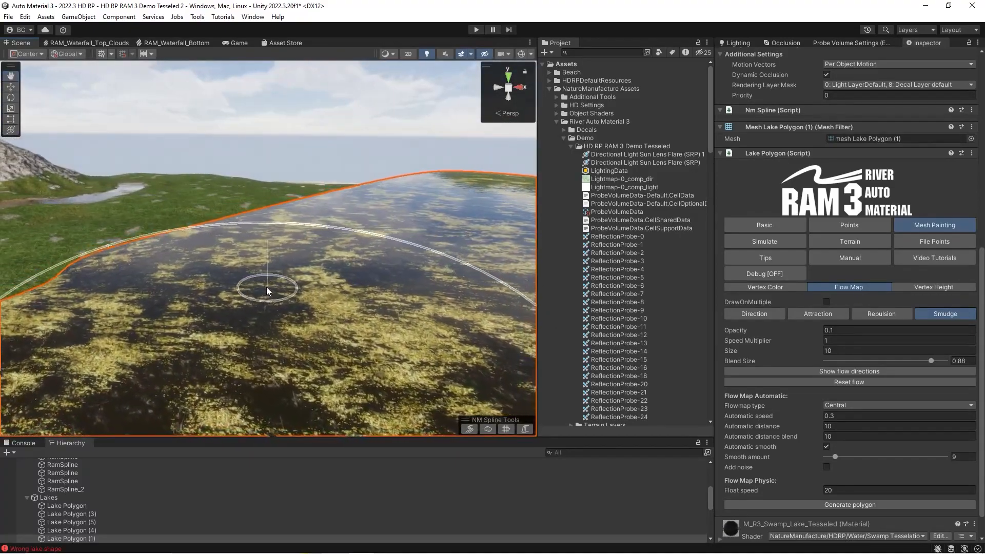
{"action": "left_click", "coordinate": [832, 491]}
{"action": "right_click_drag", "start_coordinate": [390, 326], "coordinate": [441, 321]}
{"action": "left_click", "coordinate": [830, 490]}
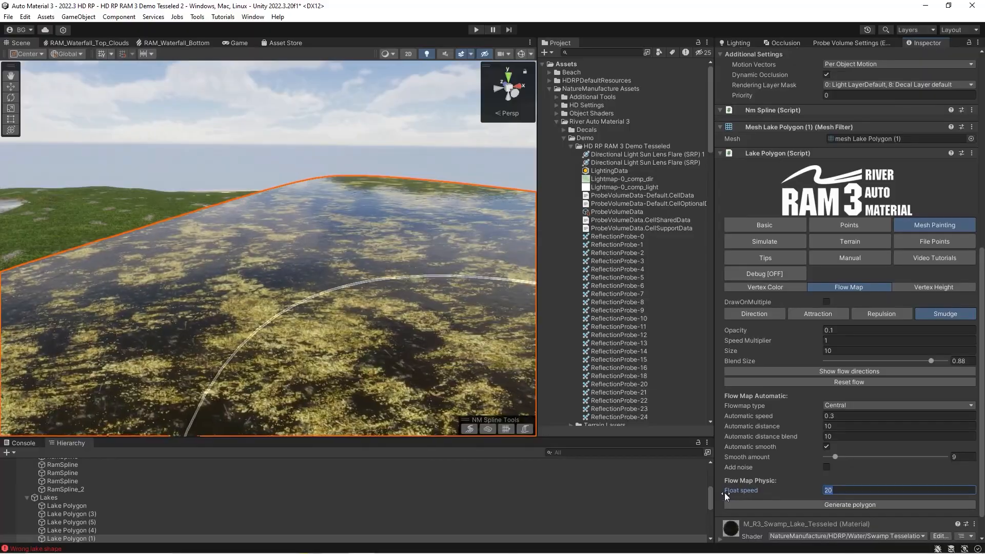
{"action": "left_click", "coordinate": [838, 490]}
{"action": "left_click_drag", "start_coordinate": [838, 490], "coordinate": [813, 491]}
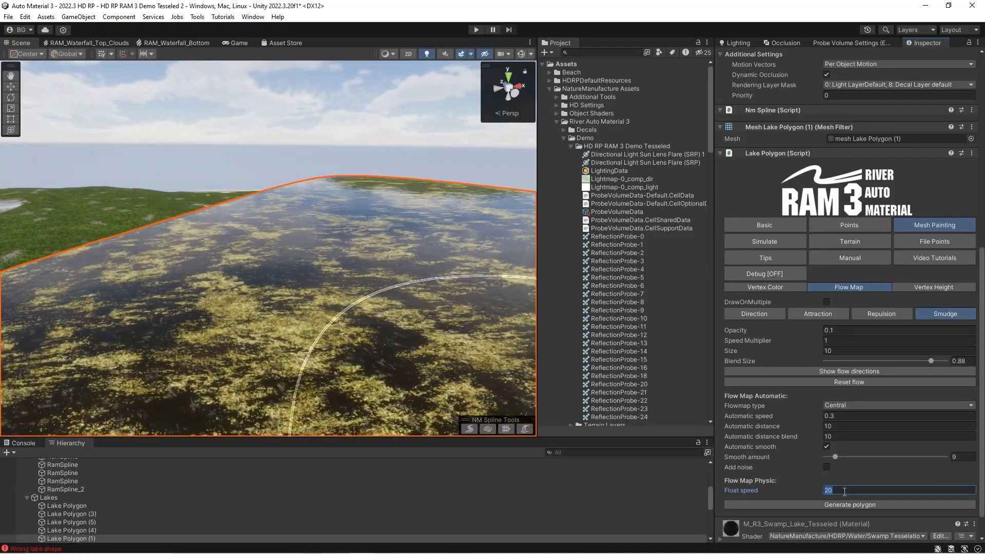
{"action": "left_click", "coordinate": [835, 416]}
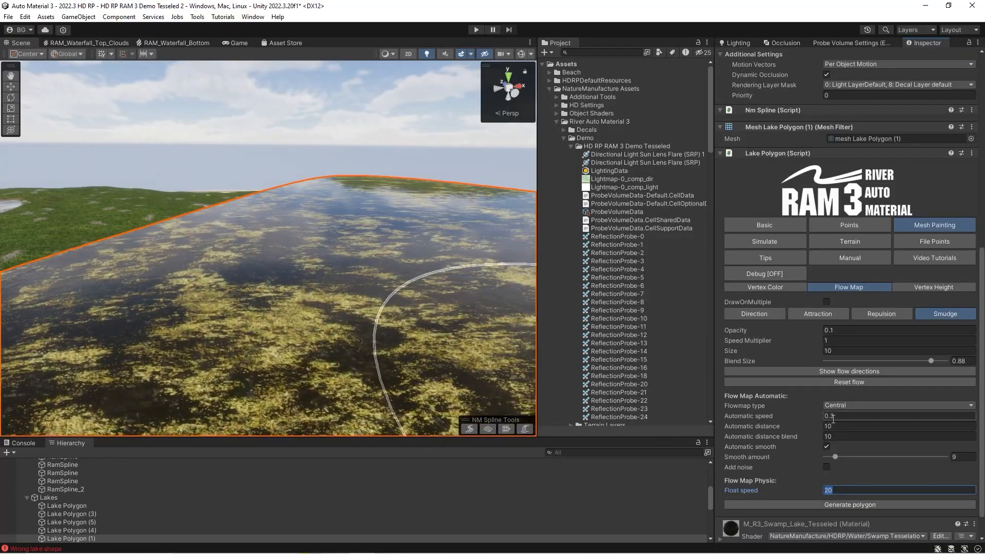
{"action": "right_click_drag", "start_coordinate": [318, 277], "coordinate": [340, 296]}
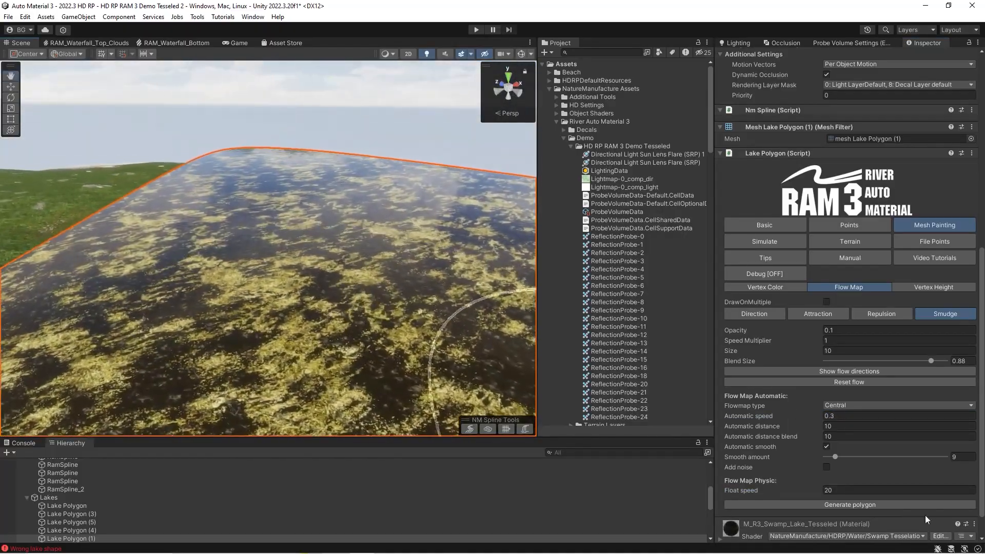
{"action": "mouse_move", "coordinate": [154, 303]}
{"action": "right_mouse_down"}
{"action": "mouse_move", "coordinate": [143, 308]}
{"action": "mouse_move", "coordinate": [202, 266]}
{"action": "mouse_move", "coordinate": [243, 267]}
{"action": "right_mouse_up"}
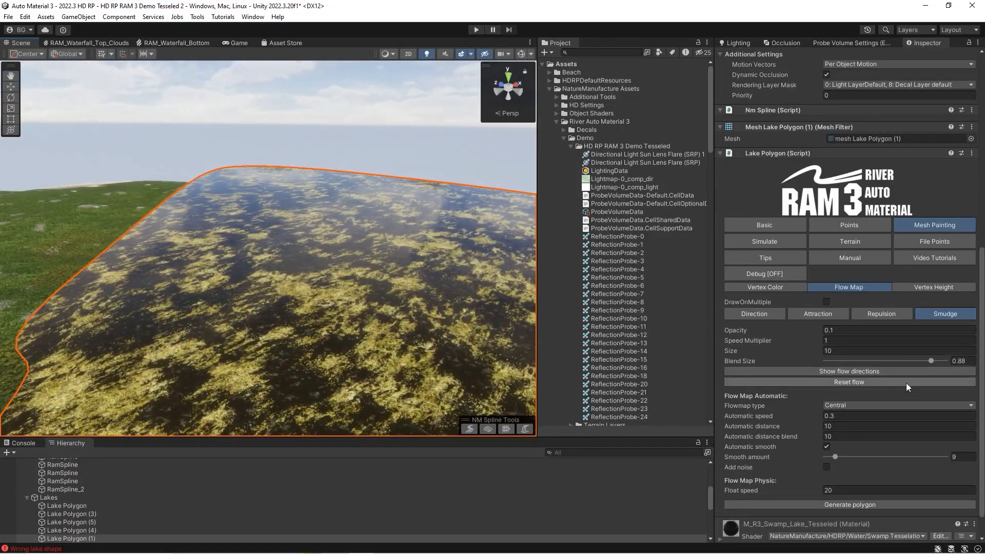
{"action": "right_click_drag", "start_coordinate": [345, 276], "coordinate": [355, 274]}
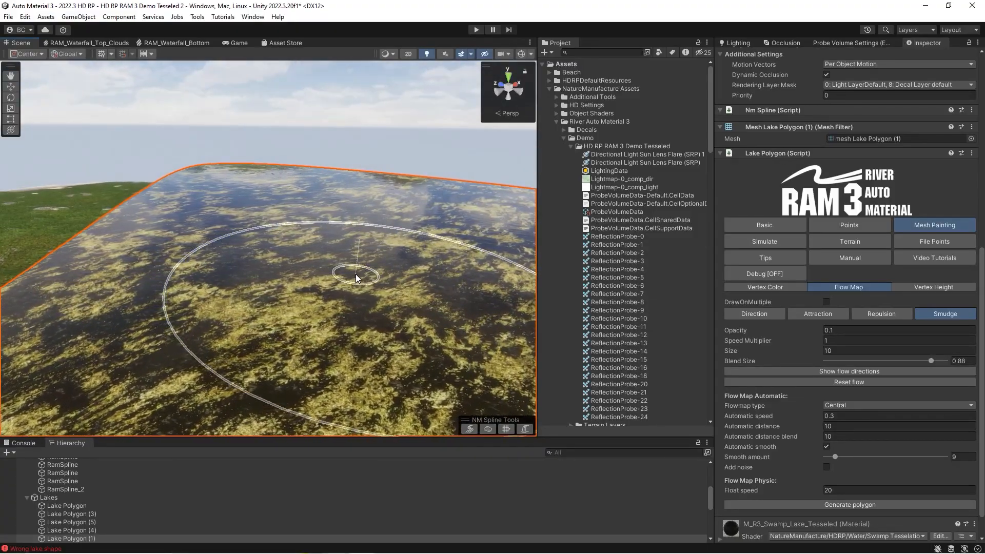
Set the automatic speed to 0.1 and update the lake by regenerating its polygon and resetting the flow
{"action": "left_click", "coordinate": [833, 416]}
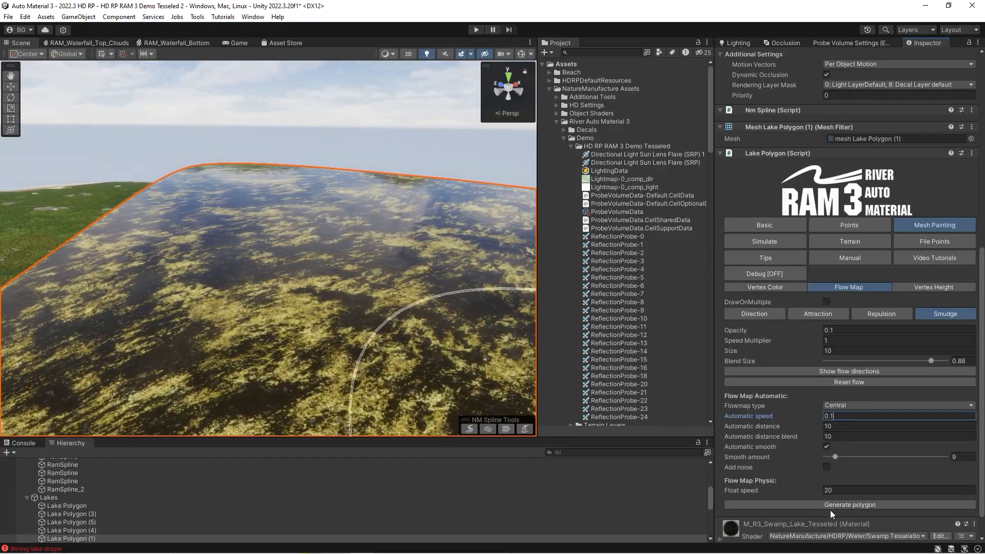
{"action": "left_click", "coordinate": [830, 506]}
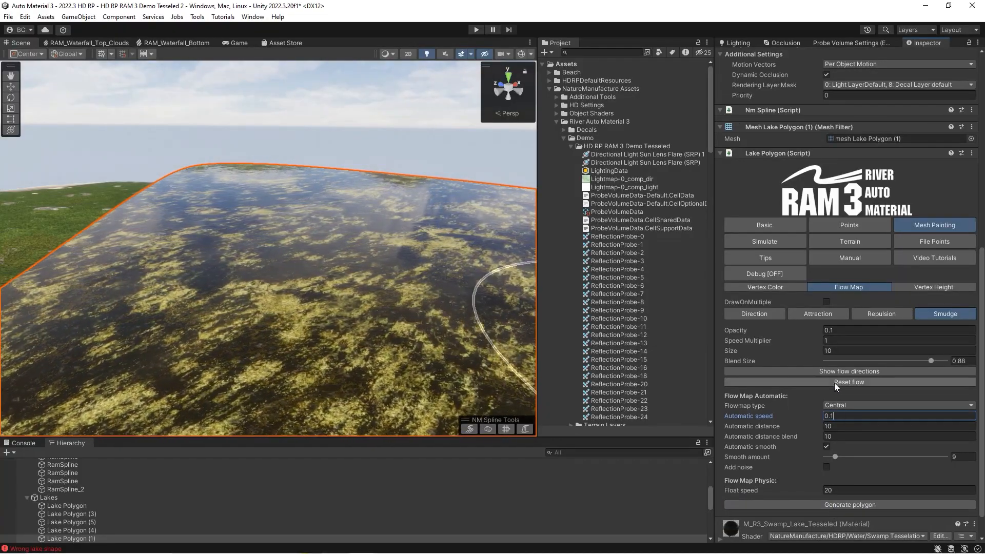
{"action": "left_click", "coordinate": [808, 381]}
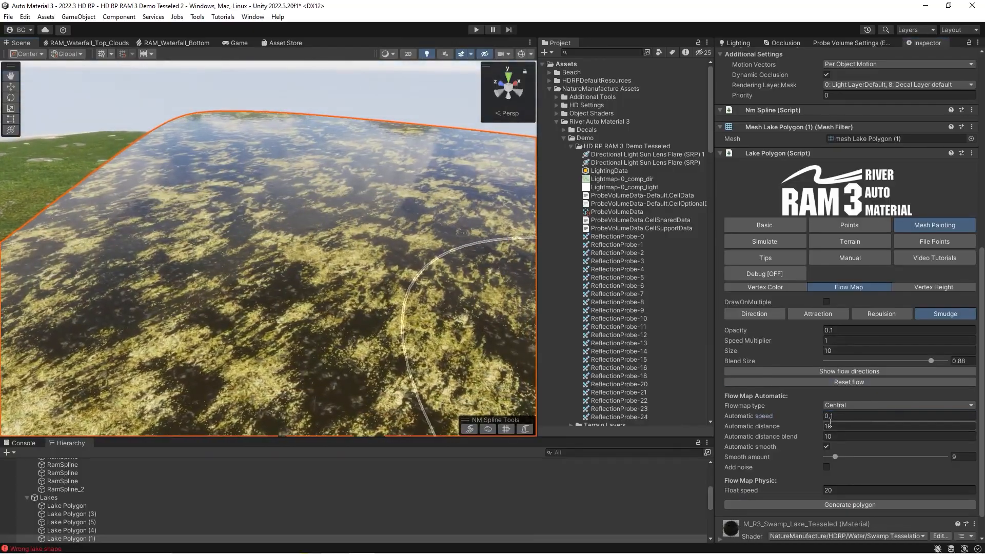
Switch the flow map painting to Direction with a brush size of 7 and a blend size of 0.683
{"action": "right_click_drag", "start_coordinate": [329, 275], "coordinate": [308, 302]}
{"action": "scroll", "coordinate": [272, 308], "scroll_direction": "up", "scroll_amount": 5}
{"action": "scroll", "coordinate": [275, 288], "scroll_direction": "down", "scroll_amount": 3}
{"action": "scroll", "coordinate": [359, 277], "scroll_direction": "up", "scroll_amount": 2}
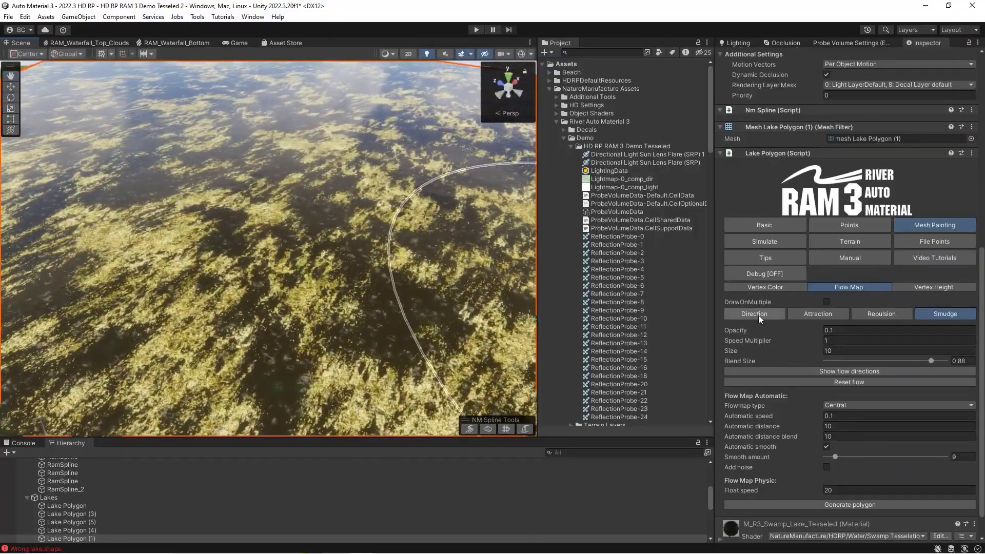
{"action": "left_click", "coordinate": [755, 313]}
{"action": "scroll", "coordinate": [349, 267], "scroll_direction": "down", "scroll_amount": 3}
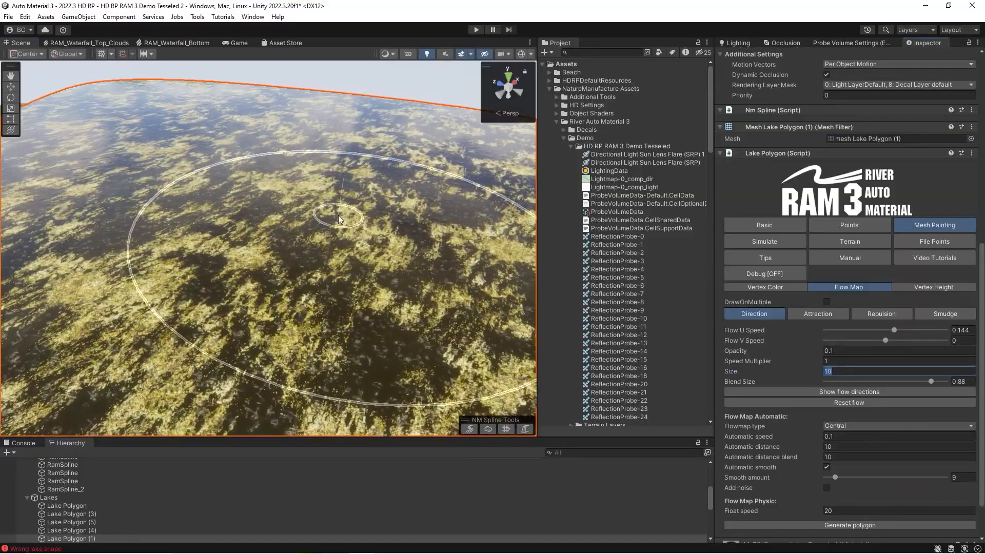
{"action": "left_click_drag", "start_coordinate": [862, 381], "coordinate": [906, 381]}
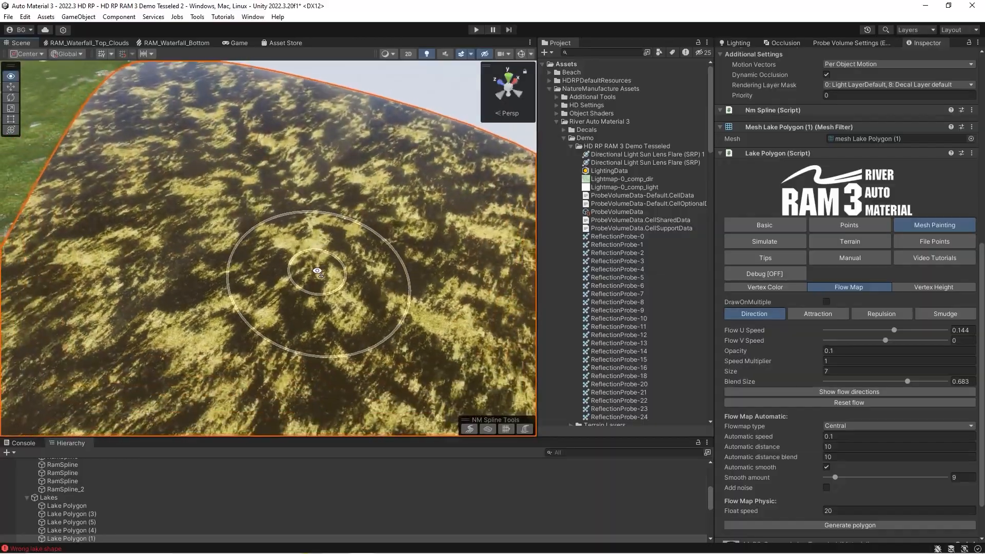
Set Flow U Speed to -0.275 and paint that flow direction in strokes across the lake's surface
{"action": "right_click_drag", "start_coordinate": [317, 270], "coordinate": [411, 275]}
{"action": "key", "text": "w"}
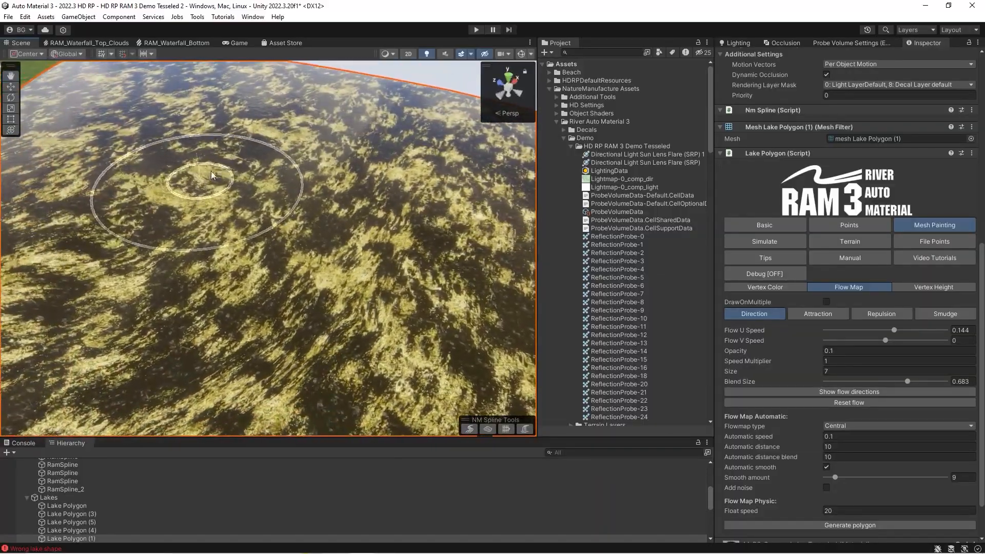
{"action": "right_click_drag", "start_coordinate": [224, 182], "coordinate": [256, 176]}
{"action": "left_click_drag", "start_coordinate": [880, 332], "coordinate": [869, 328]}
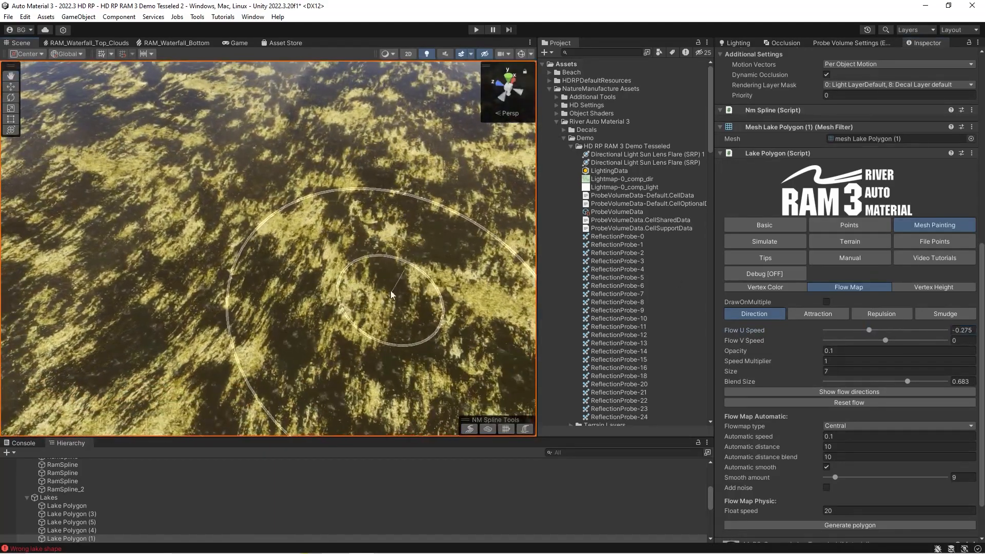
{"action": "mouse_move", "coordinate": [390, 290]}
{"action": "left_mouse_down"}
{"action": "mouse_move", "coordinate": [416, 183]}
{"action": "mouse_move", "coordinate": [419, 97]}
{"action": "mouse_move", "coordinate": [407, 158]}
{"action": "mouse_move", "coordinate": [325, 285]}
{"action": "mouse_move", "coordinate": [323, 275]}
{"action": "left_mouse_up"}
{"action": "mouse_move", "coordinate": [323, 275]}
{"action": "right_mouse_down"}
{"action": "mouse_move", "coordinate": [430, 266]}
{"action": "mouse_move", "coordinate": [426, 234]}
{"action": "mouse_move", "coordinate": [410, 240]}
{"action": "right_mouse_up"}
{"action": "mouse_move", "coordinate": [411, 240]}
{"action": "left_mouse_down"}
{"action": "mouse_move", "coordinate": [371, 195]}
{"action": "mouse_move", "coordinate": [388, 291]}
{"action": "mouse_move", "coordinate": [299, 131]}
{"action": "mouse_move", "coordinate": [411, 278]}
{"action": "mouse_move", "coordinate": [414, 212]}
{"action": "mouse_move", "coordinate": [460, 364]}
{"action": "mouse_move", "coordinate": [377, 160]}
{"action": "mouse_move", "coordinate": [316, 137]}
{"action": "left_mouse_up"}
{"action": "mouse_move", "coordinate": [326, 159]}
{"action": "right_mouse_down"}
{"action": "mouse_move", "coordinate": [335, 183]}
{"action": "mouse_move", "coordinate": [325, 193]}
{"action": "mouse_move", "coordinate": [270, 158]}
{"action": "mouse_move", "coordinate": [292, 190]}
{"action": "mouse_move", "coordinate": [226, 226]}
{"action": "mouse_move", "coordinate": [207, 257]}
{"action": "mouse_move", "coordinate": [216, 265]}
{"action": "mouse_move", "coordinate": [150, 241]}
{"action": "mouse_move", "coordinate": [192, 313]}
{"action": "mouse_move", "coordinate": [215, 241]}
{"action": "right_mouse_up"}
{"action": "key", "text": "w"}
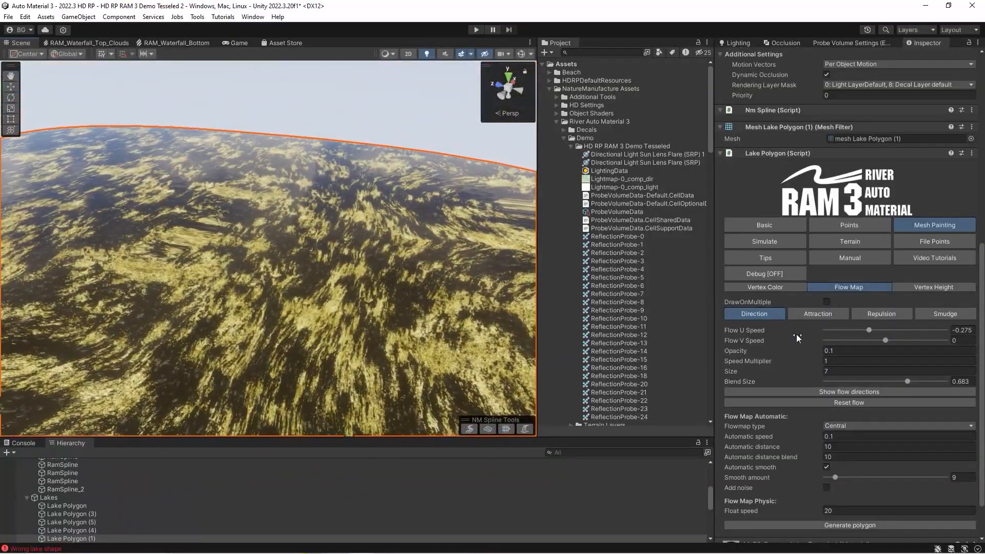
Switch the flow map painting to Attraction, set its speed multiplier to 0.3, and reset the lake's flow
{"action": "right_click_drag", "start_coordinate": [351, 197], "coordinate": [326, 219]}
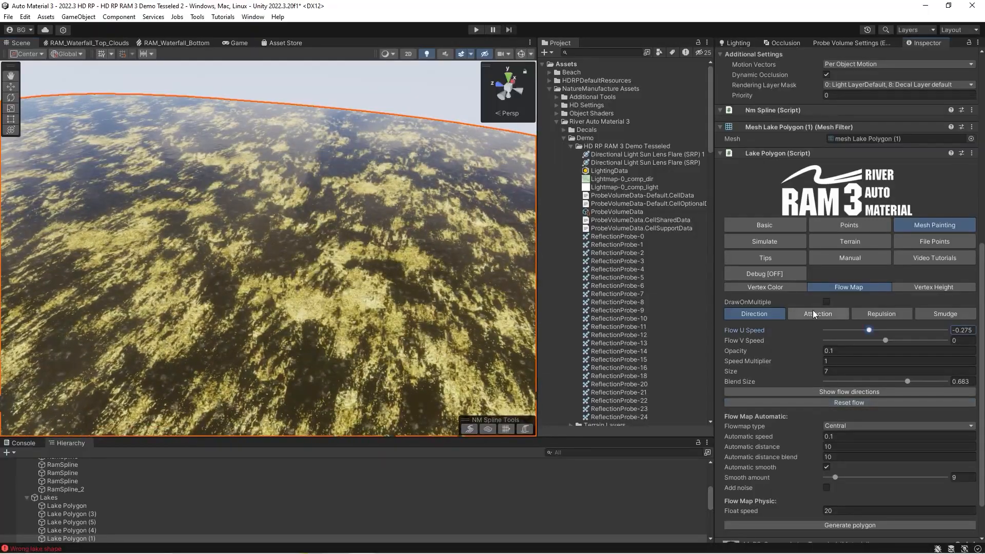
{"action": "left_click", "coordinate": [815, 312]}
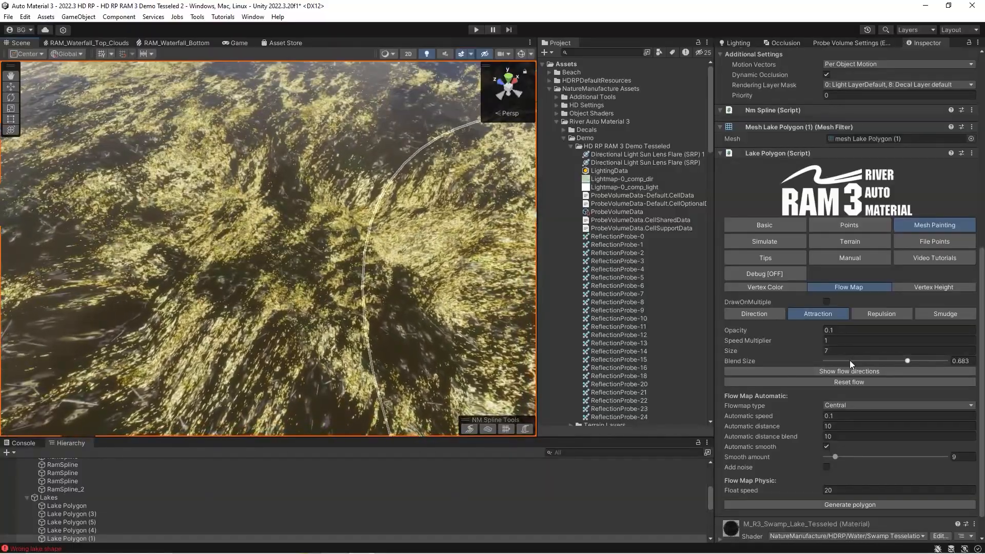
{"action": "left_click", "coordinate": [830, 353]}
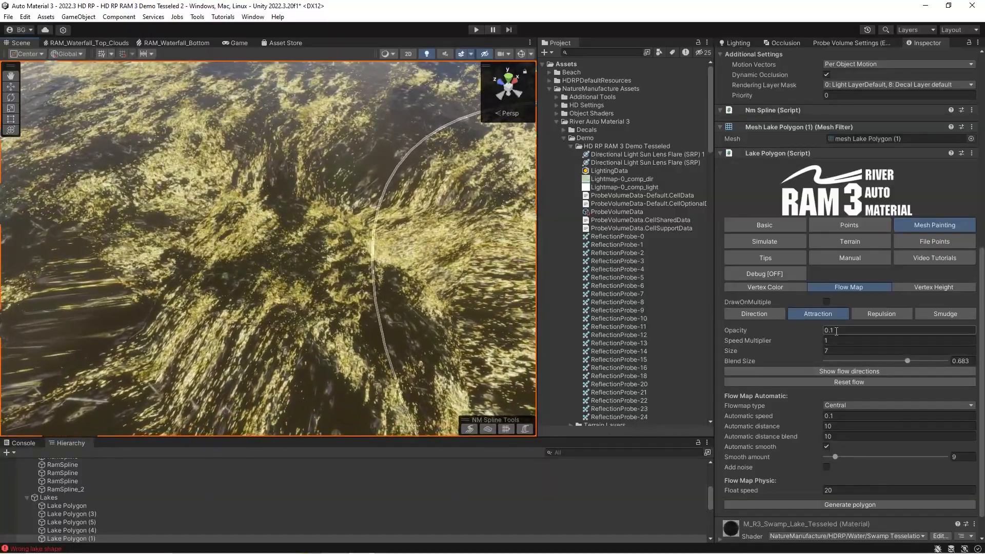
{"action": "left_click", "coordinate": [835, 340]}
{"action": "type", "text": "0.3"}
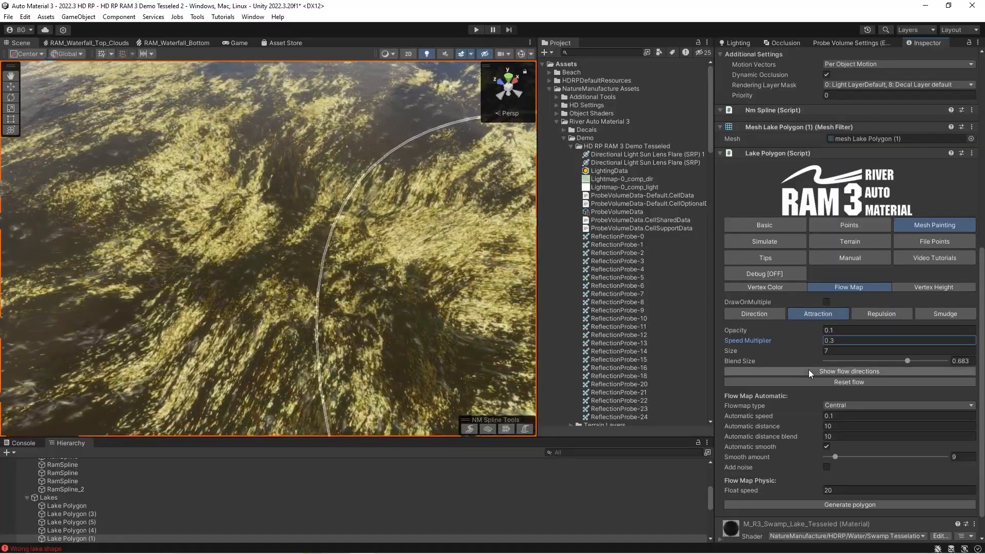
{"action": "left_click", "coordinate": [820, 382]}
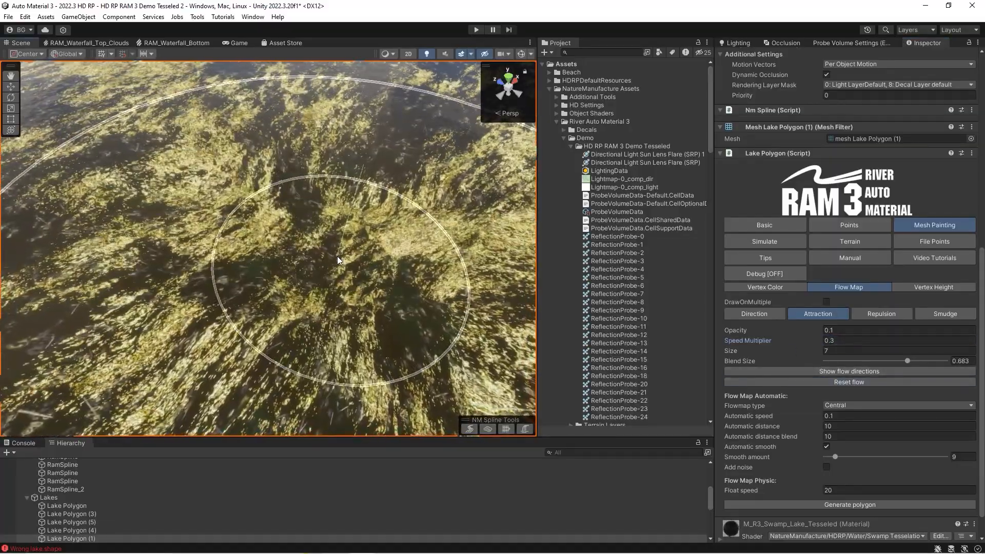
Set the Attraction brush's opacity to 0.05 and size to 10 while painting attraction on the lake's surface
{"action": "left_click", "coordinate": [832, 330]}
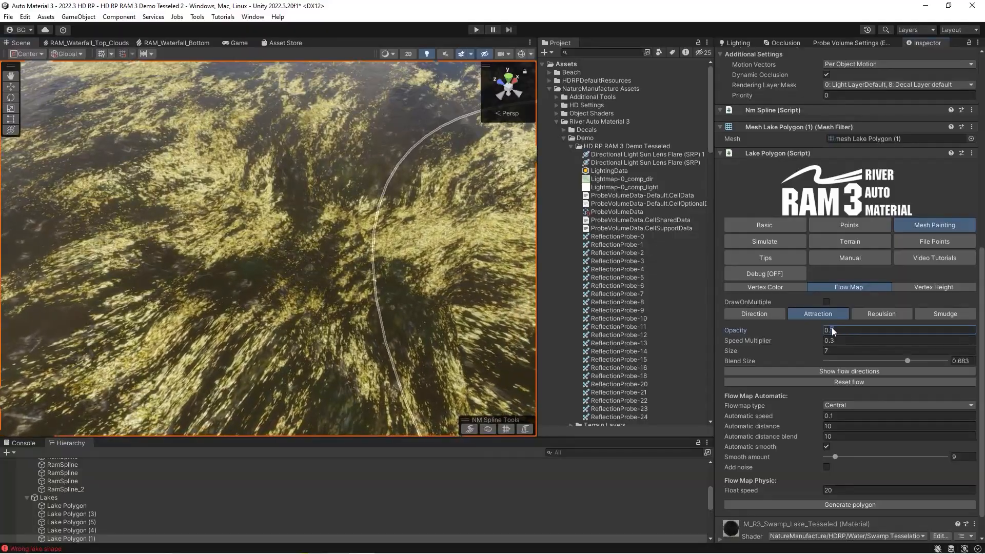
{"action": "key", "text": "BackSpace"}
{"action": "type", "text": "05"}
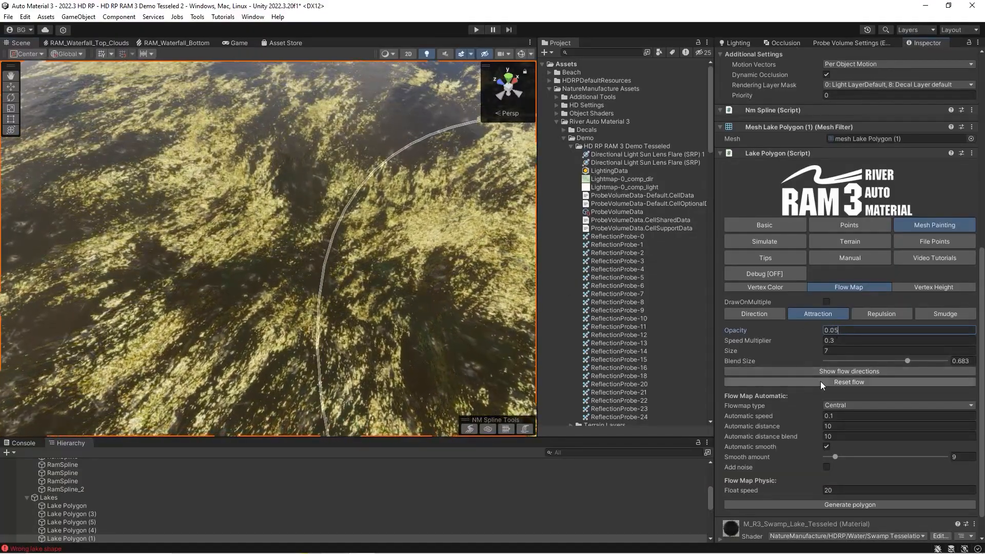
{"action": "left_click_drag", "start_coordinate": [284, 301], "coordinate": [285, 251]}
{"action": "mouse_move", "coordinate": [285, 228]}
{"action": "right_mouse_down"}
{"action": "mouse_move", "coordinate": [287, 216]}
{"action": "mouse_move", "coordinate": [256, 202]}
{"action": "right_mouse_up"}
{"action": "left_click", "coordinate": [819, 350]}
{"action": "type", "text": "10"}
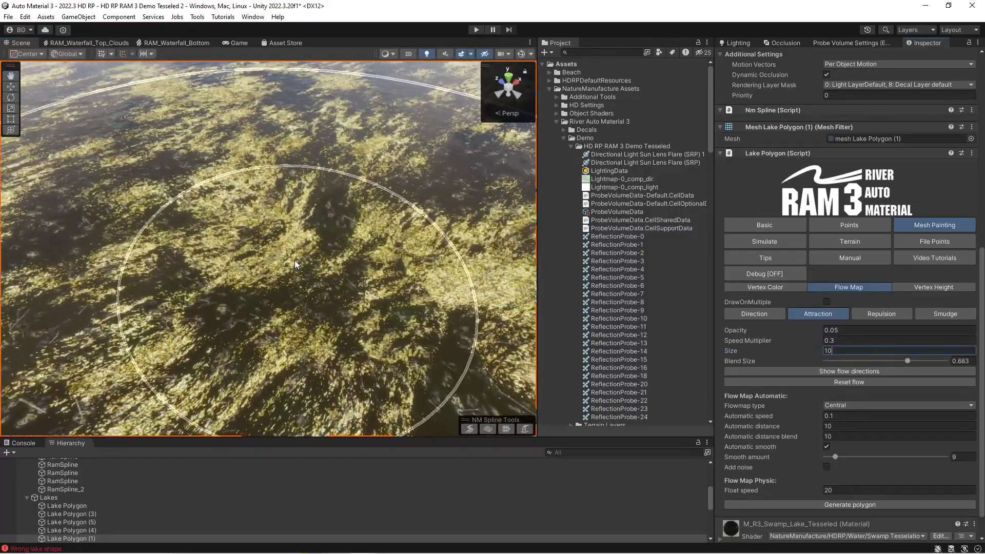
{"action": "left_click_drag", "start_coordinate": [294, 260], "coordinate": [295, 261]}
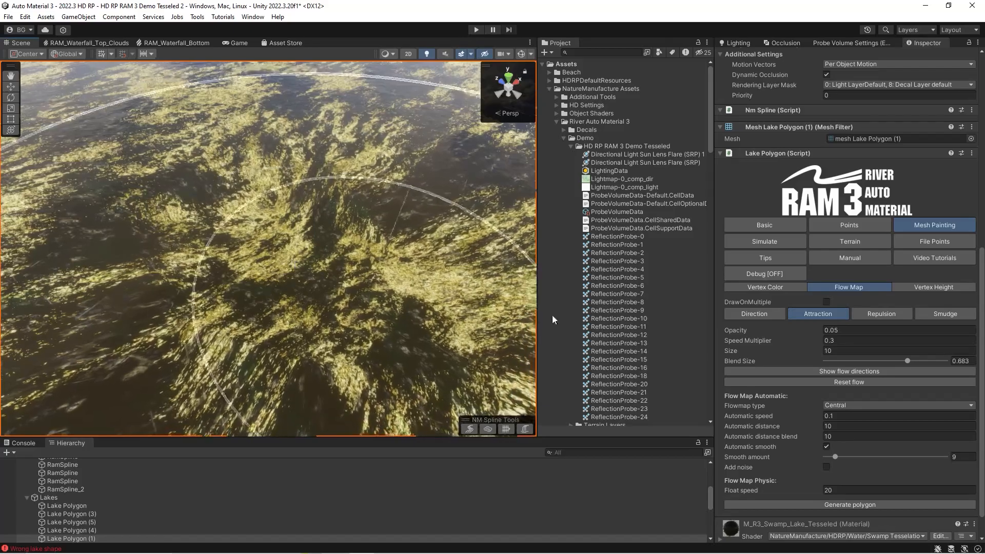
Paint flow Repulsion on the lake's surface, and reset the flow
{"action": "left_click", "coordinate": [880, 313]}
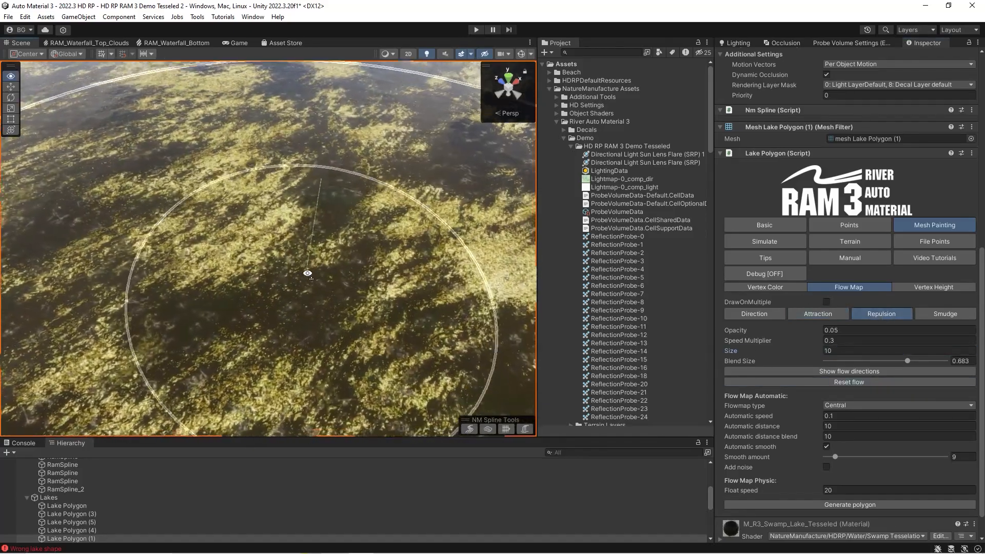
{"action": "left_click_drag", "start_coordinate": [301, 258], "coordinate": [291, 261]}
{"action": "scroll", "coordinate": [291, 261], "scroll_direction": "down", "scroll_amount": 8}
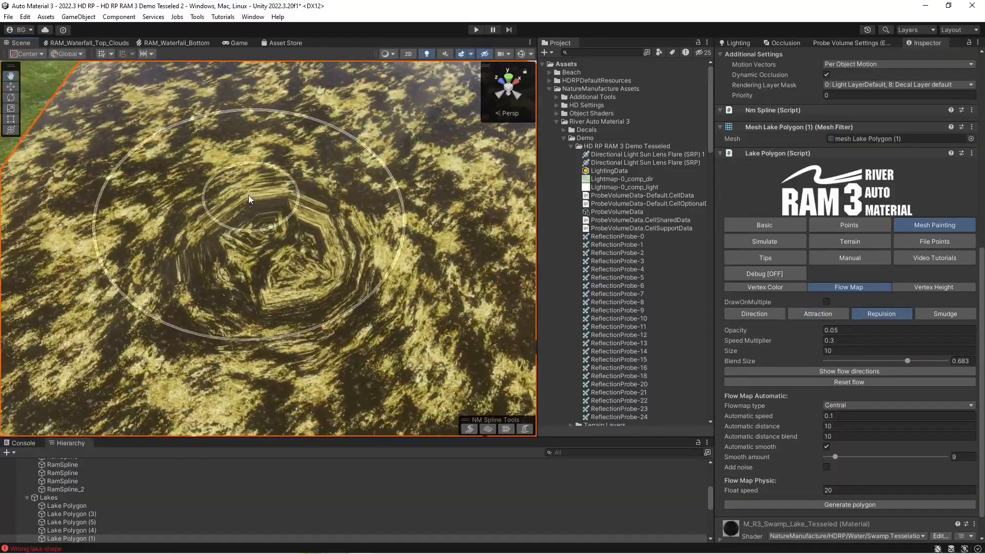
{"action": "left_click", "coordinate": [809, 382]}
{"action": "scroll", "coordinate": [285, 252], "scroll_direction": "up", "scroll_amount": 6}
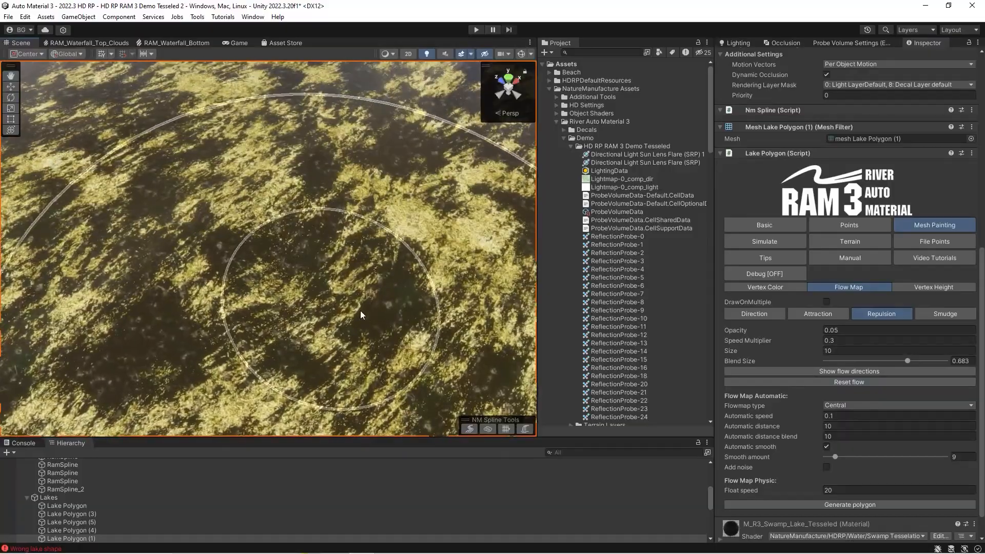
Show the flow directions, paint Attraction on the lake with them visible, and reset the flow
{"action": "left_click", "coordinate": [814, 371]}
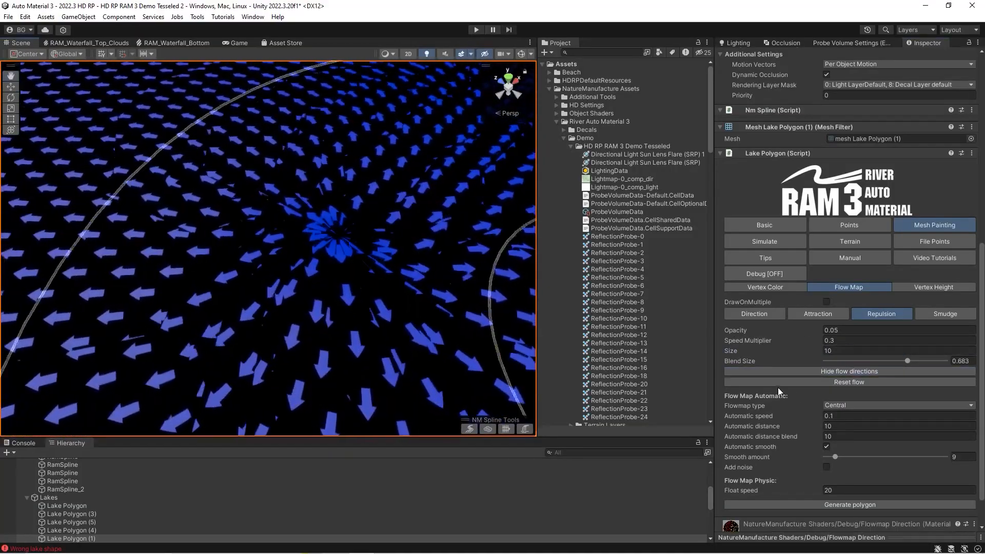
{"action": "left_click", "coordinate": [824, 312]}
{"action": "left_click_drag", "start_coordinate": [270, 236], "coordinate": [269, 235]}
{"action": "left_click", "coordinate": [836, 383]}
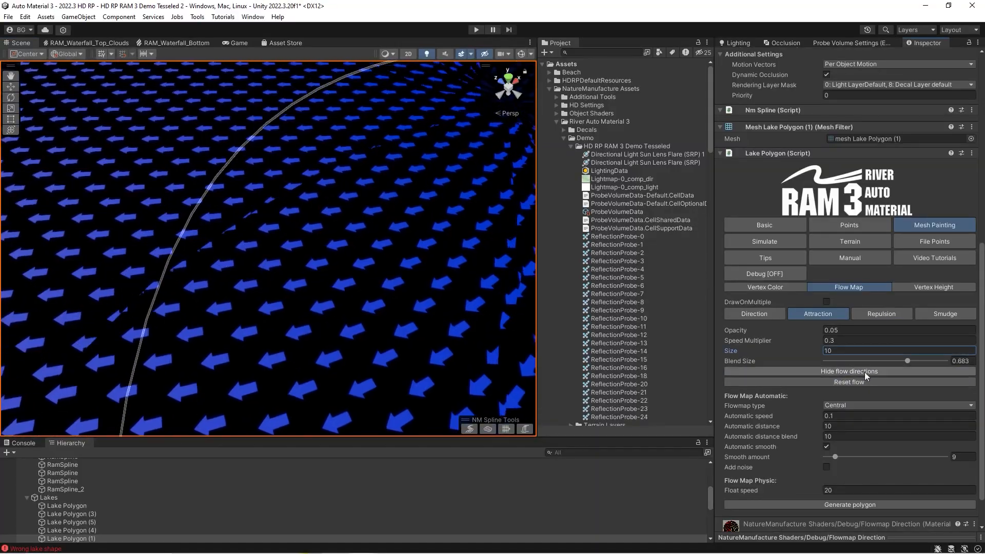
Switch the flow map painting to Smudge with a brush size of 7 and hide the flow directions
{"action": "left_click", "coordinate": [926, 314]}
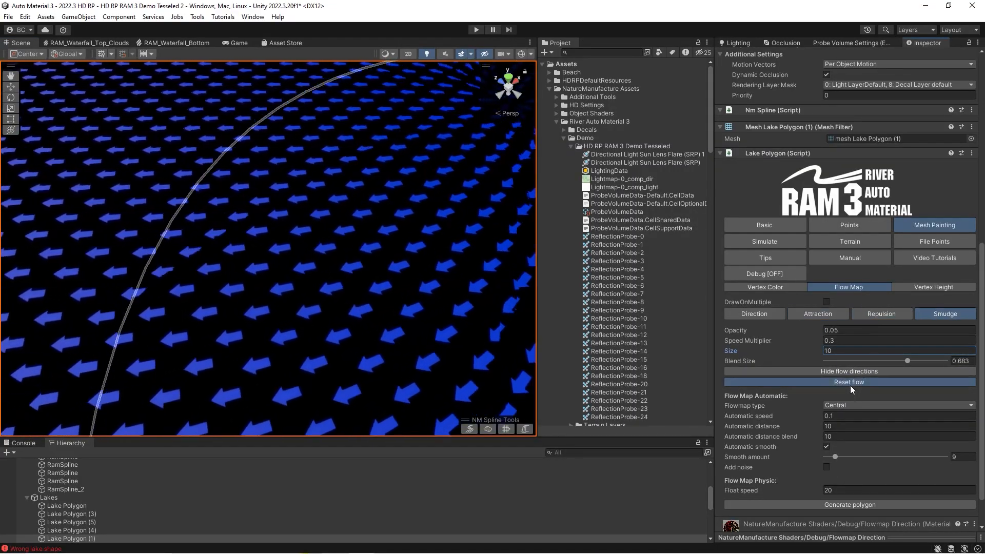
{"action": "left_click", "coordinate": [783, 370]}
{"action": "right_click_drag", "start_coordinate": [264, 277], "coordinate": [420, 293]}
{"action": "right_click_drag", "start_coordinate": [154, 210], "coordinate": [285, 231]}
{"action": "left_click", "coordinate": [860, 350]}
{"action": "type", "text": "7"}
{"action": "right_click_drag", "start_coordinate": [205, 190], "coordinate": [319, 297]}
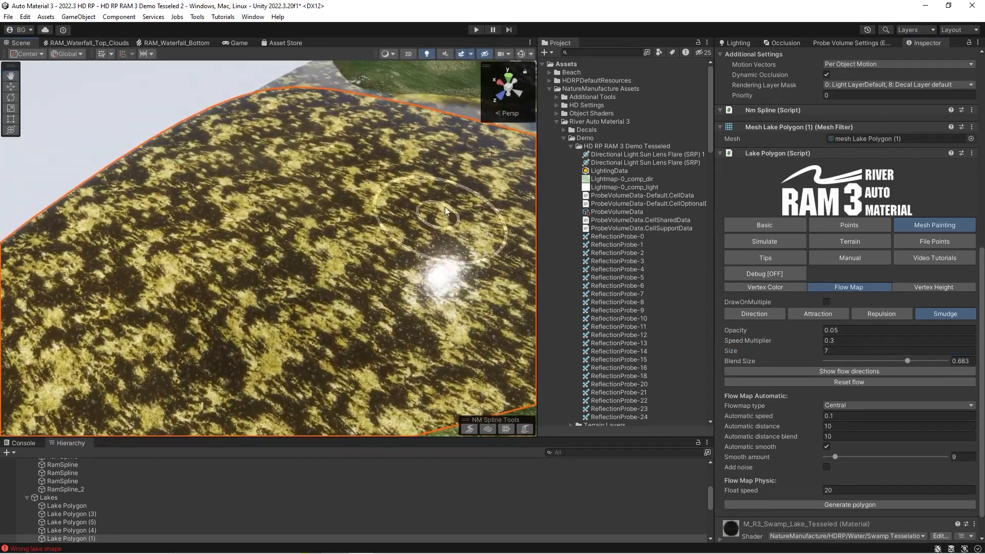
Set the Smudge brush's speed multiplier to 1 and smudge the flow in strokes across the swamp lake
{"action": "right_click_drag", "start_coordinate": [121, 318], "coordinate": [108, 323]}
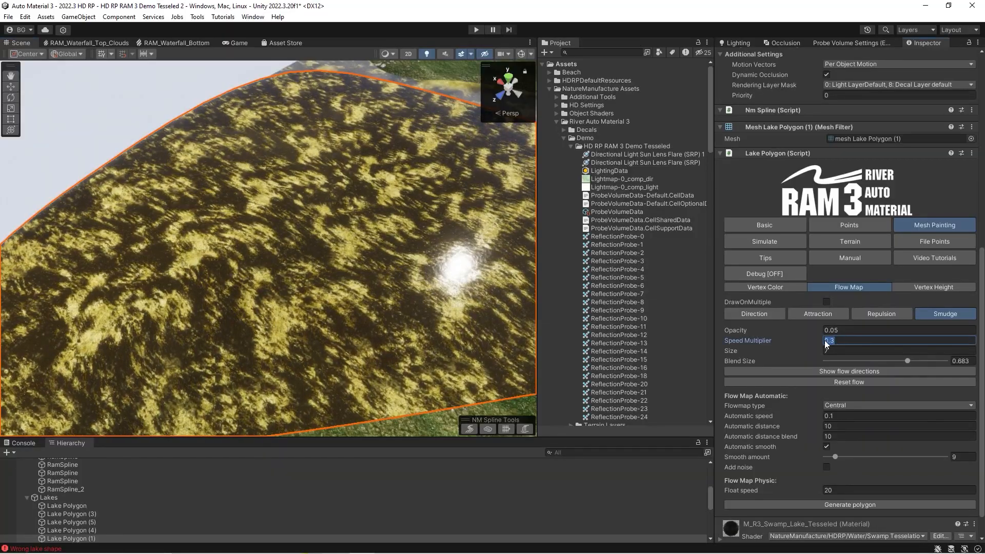
{"action": "right_click_drag", "start_coordinate": [84, 326], "coordinate": [82, 324]}
{"action": "mouse_move", "coordinate": [82, 324]}
{"action": "left_mouse_down"}
{"action": "mouse_move", "coordinate": [156, 275]}
{"action": "mouse_move", "coordinate": [319, 211]}
{"action": "mouse_move", "coordinate": [451, 272]}
{"action": "mouse_move", "coordinate": [506, 211]}
{"action": "mouse_move", "coordinate": [278, 248]}
{"action": "mouse_move", "coordinate": [108, 337]}
{"action": "mouse_move", "coordinate": [354, 246]}
{"action": "mouse_move", "coordinate": [462, 225]}
{"action": "mouse_move", "coordinate": [246, 220]}
{"action": "left_mouse_up"}
{"action": "mouse_move", "coordinate": [247, 220]}
{"action": "right_mouse_down"}
{"action": "mouse_move", "coordinate": [233, 213]}
{"action": "mouse_move", "coordinate": [220, 257]}
{"action": "right_mouse_up"}
{"action": "mouse_move", "coordinate": [220, 258]}
{"action": "left_mouse_down"}
{"action": "mouse_move", "coordinate": [90, 326]}
{"action": "mouse_move", "coordinate": [228, 275]}
{"action": "mouse_move", "coordinate": [395, 188]}
{"action": "mouse_move", "coordinate": [359, 132]}
{"action": "left_mouse_up"}
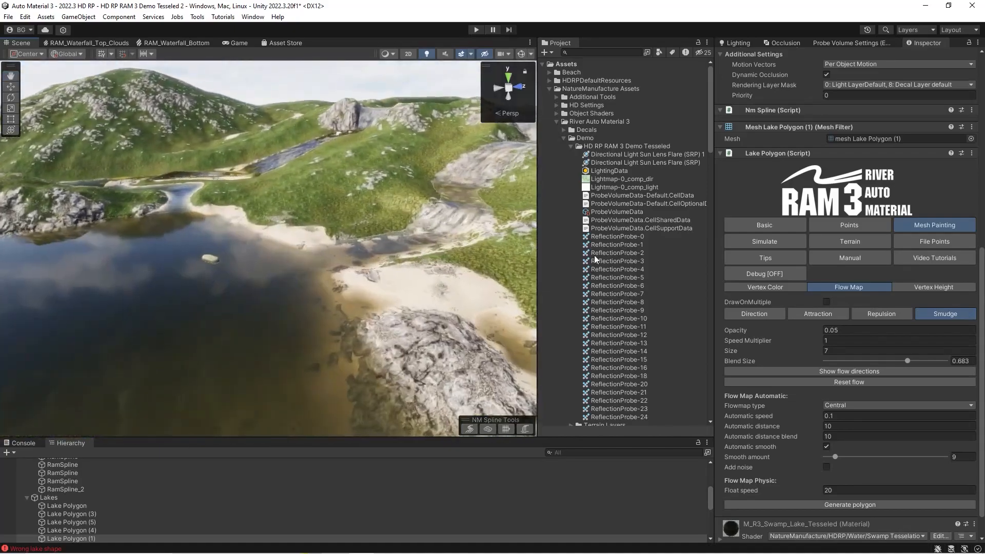
Go to the lake with the floating object and select its Lake Polygon in the scene
{"action": "left_click", "coordinate": [595, 260]}
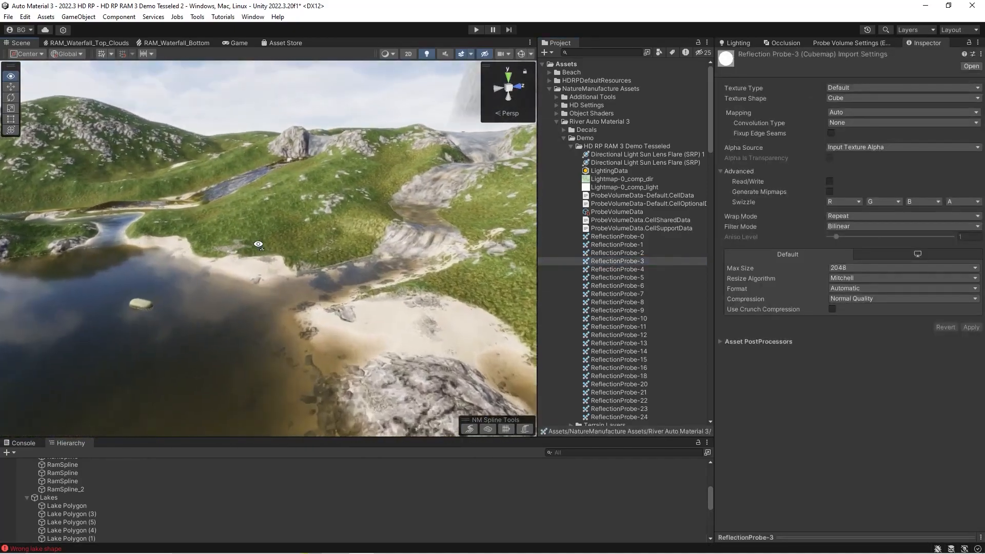
{"action": "right_click_drag", "start_coordinate": [433, 269], "coordinate": [169, 342]}
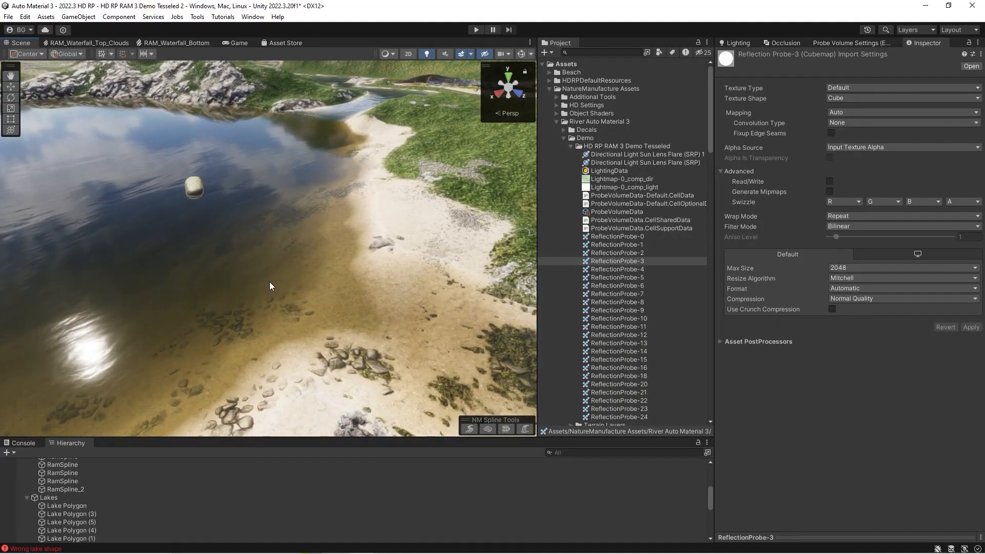
{"action": "right_click_drag", "start_coordinate": [268, 285], "coordinate": [243, 290]}
{"action": "right_click_drag", "start_coordinate": [248, 242], "coordinate": [199, 255]}
{"action": "right_click_drag", "start_coordinate": [234, 161], "coordinate": [280, 194]}
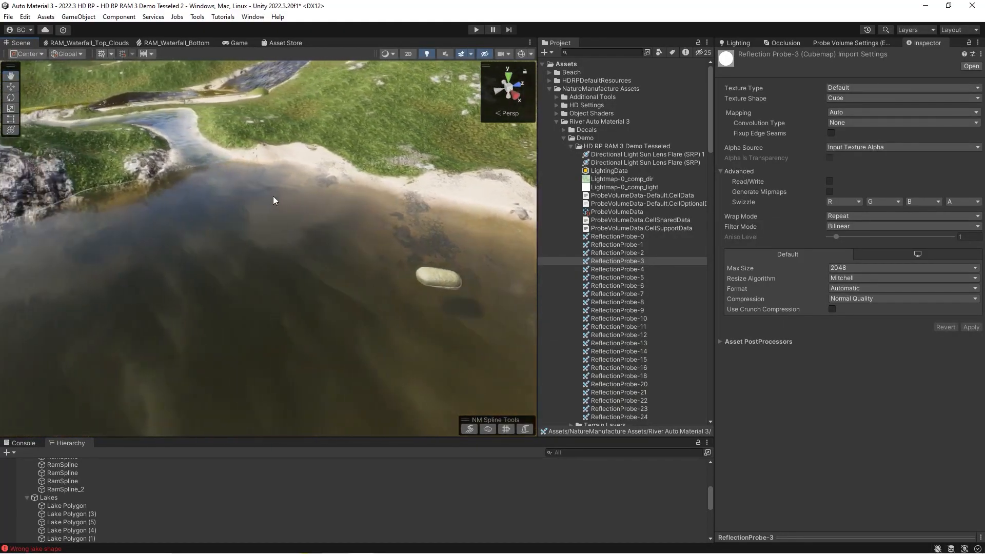
{"action": "right_click_drag", "start_coordinate": [315, 251], "coordinate": [410, 260]}
{"action": "left_click", "coordinate": [451, 216]}
{"action": "right_click_drag", "start_coordinate": [439, 231], "coordinate": [312, 295]}
{"action": "left_click", "coordinate": [280, 299]}
{"action": "left_click", "coordinate": [638, 268]}
{"action": "left_click", "coordinate": [270, 263]}
Examine the selected lake's flow map from several angles with the flow directions shown and hidden, comparing it with the swamp lake
{"action": "scroll", "coordinate": [904, 444], "scroll_direction": "down", "scroll_amount": 6}
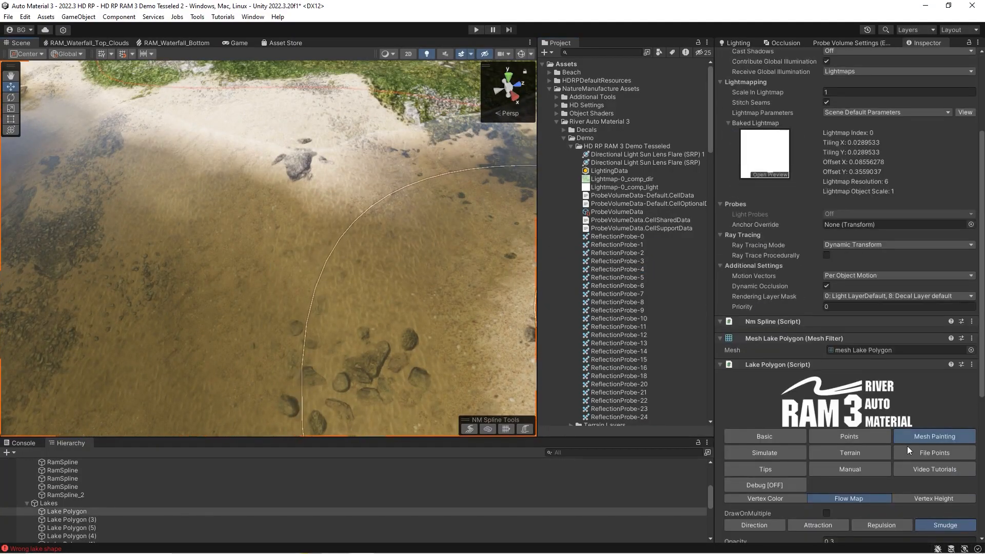
{"action": "left_click", "coordinate": [841, 418]}
{"action": "right_click_drag", "start_coordinate": [328, 257], "coordinate": [758, 322]}
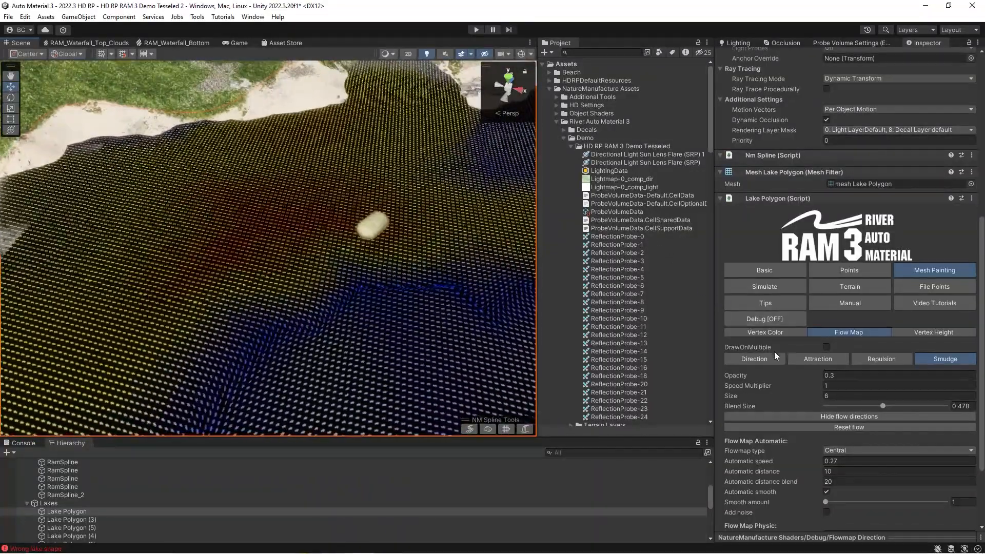
{"action": "left_click", "coordinate": [792, 416]}
{"action": "right_click_drag", "start_coordinate": [294, 256], "coordinate": [266, 110]}
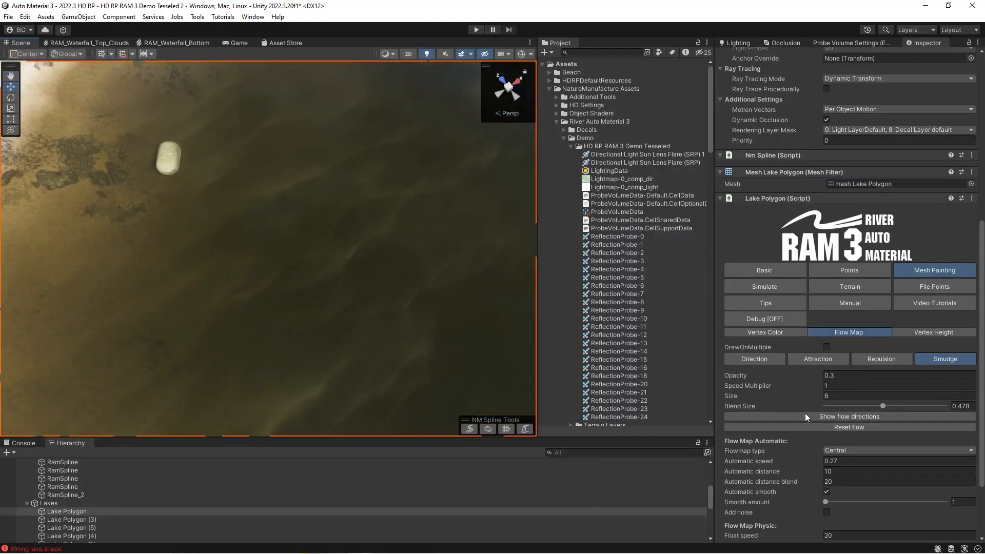
{"action": "left_click", "coordinate": [814, 419]}
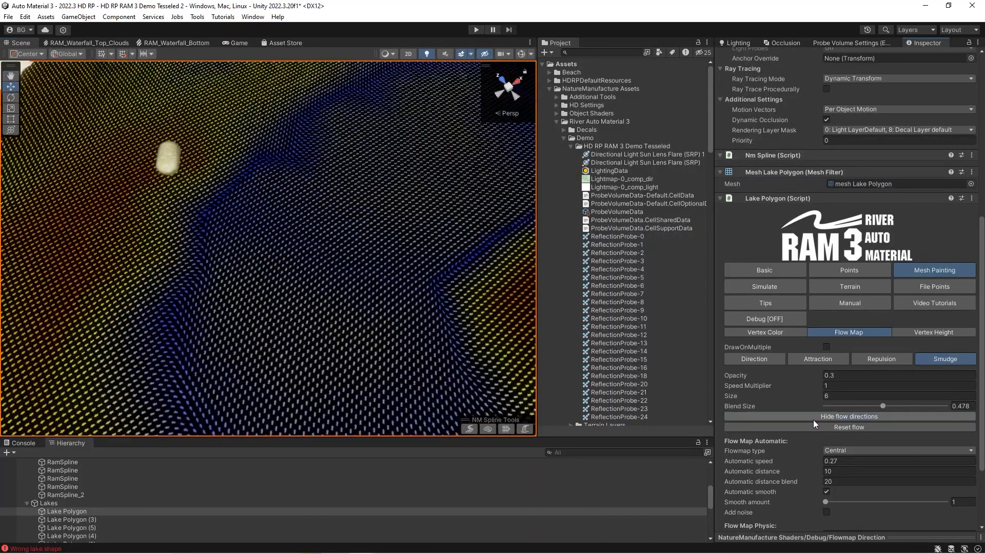
{"action": "right_click_drag", "start_coordinate": [279, 321], "coordinate": [275, 239]}
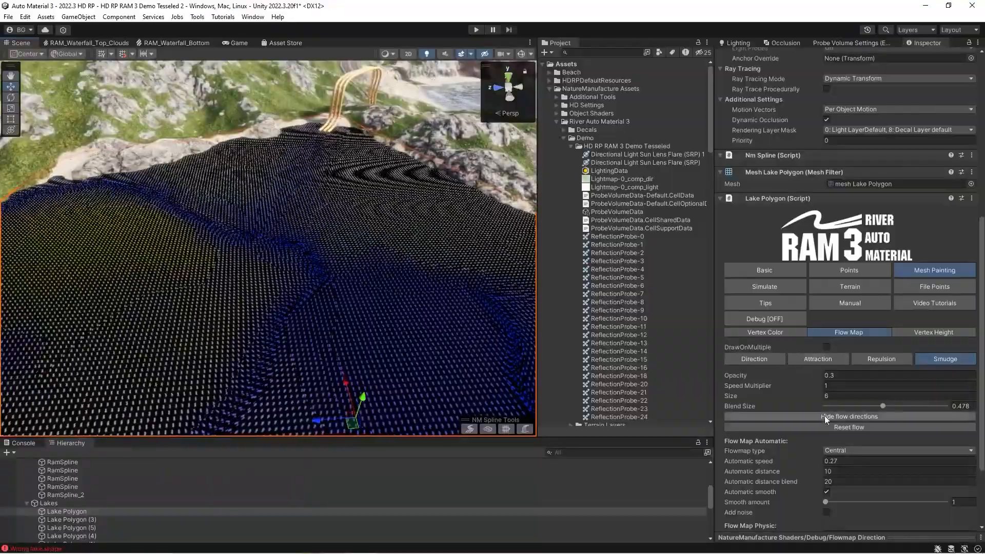
{"action": "left_click", "coordinate": [824, 416]}
{"action": "right_click_drag", "start_coordinate": [102, 216], "coordinate": [96, 283]}
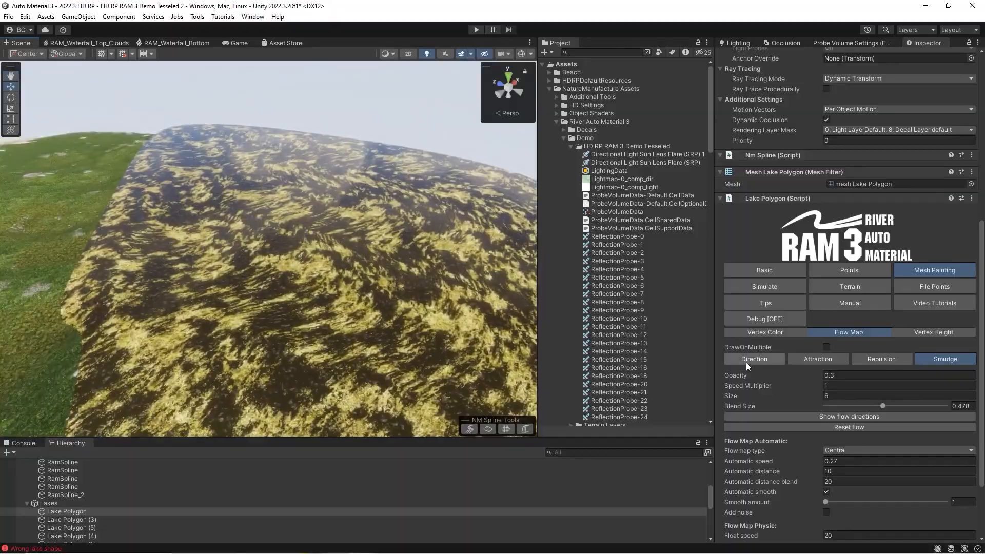
{"action": "scroll", "coordinate": [736, 359], "scroll_direction": "down", "scroll_amount": 3}
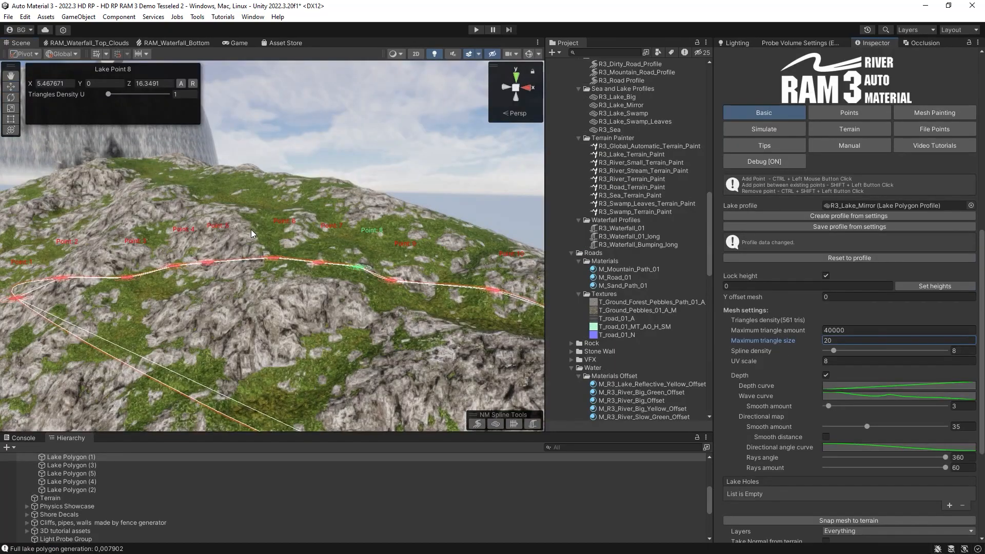
Review the Vertex Height mesh painting settings of Lake Polygon (1) and return to its Basic settings
{"action": "left_click_drag", "start_coordinate": [286, 246], "coordinate": [303, 250], "text": "alt"}
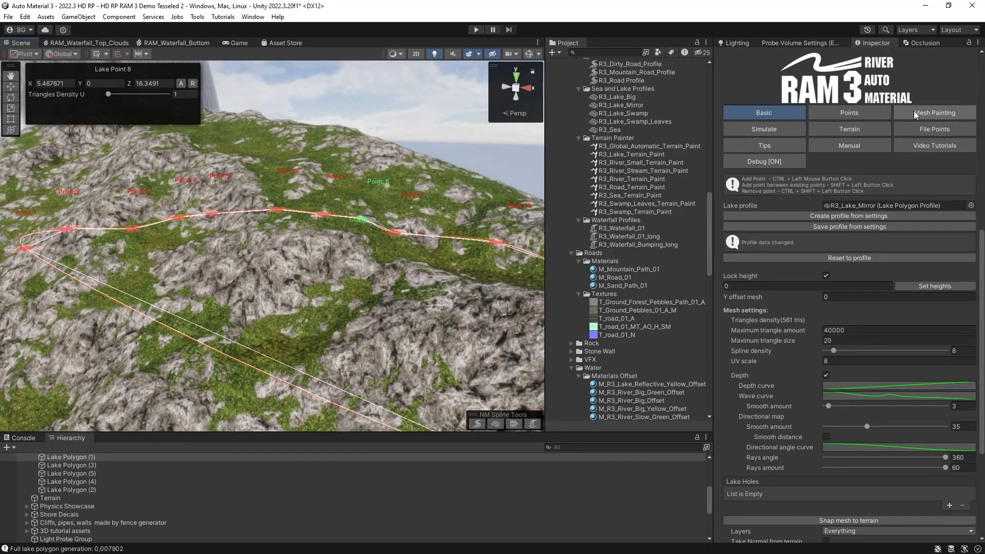
{"action": "left_click", "coordinate": [913, 112]}
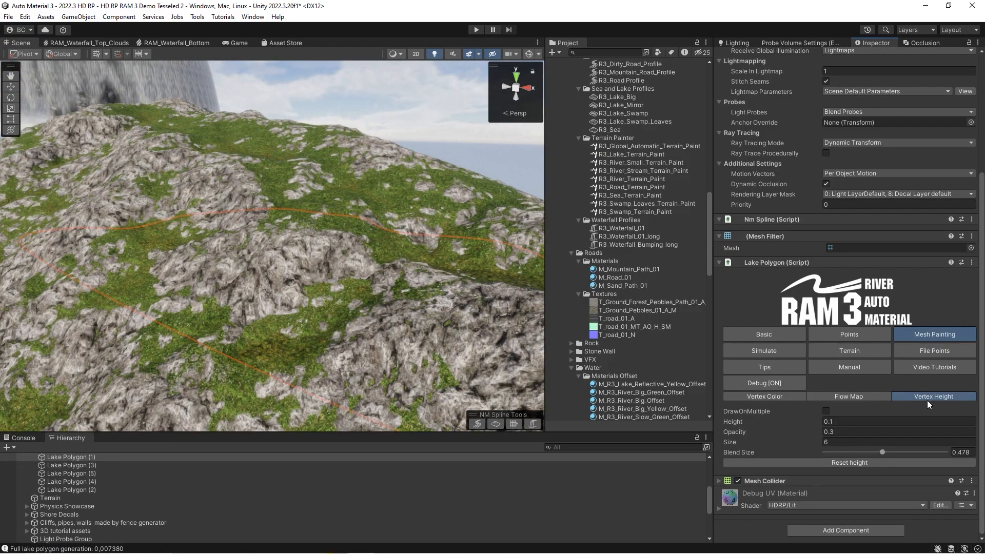
{"action": "left_click", "coordinate": [778, 333]}
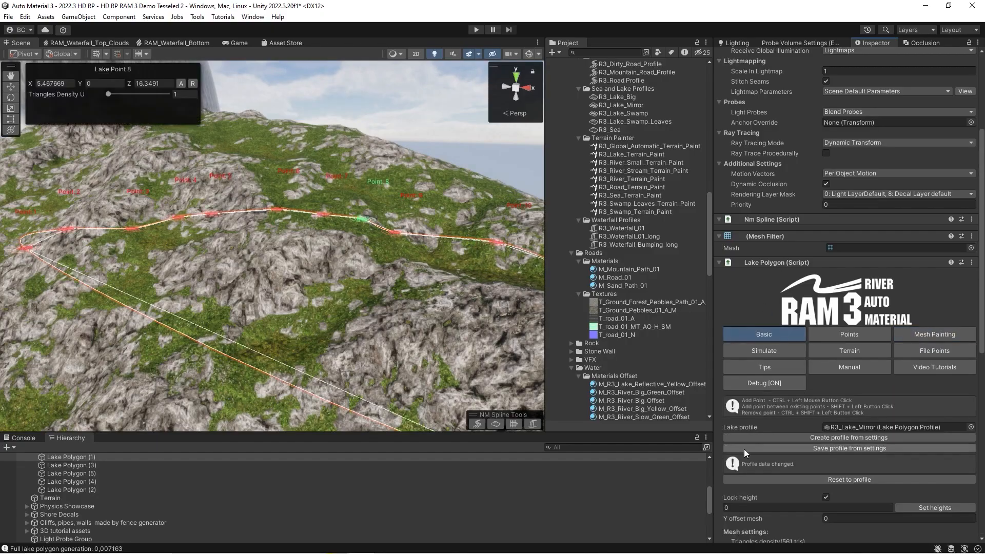
Snap the lake polygon's mesh to the terrain and set its maximum triangle size to 2
{"action": "scroll", "coordinate": [815, 211], "scroll_direction": "up", "scroll_amount": 5}
{"action": "scroll", "coordinate": [773, 328], "scroll_direction": "down", "scroll_amount": 9}
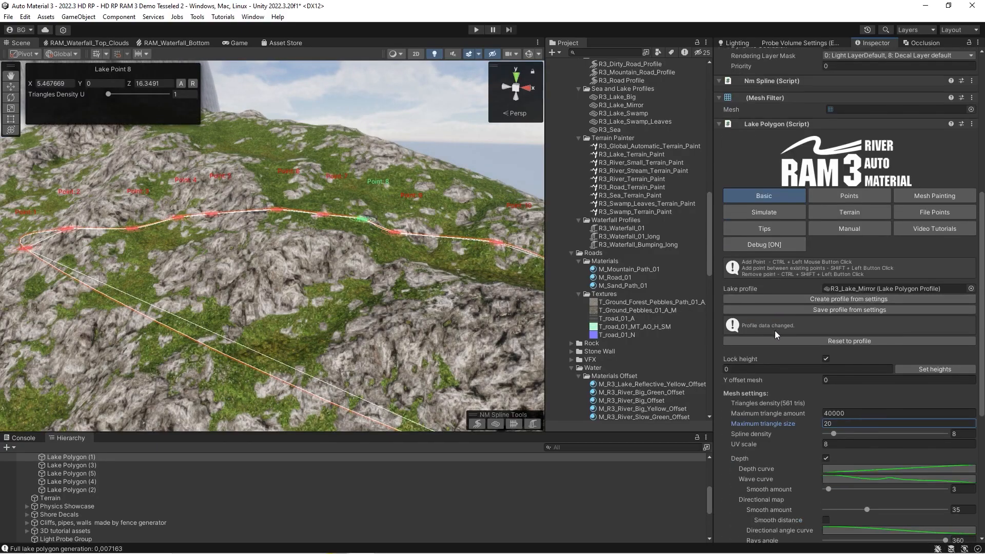
{"action": "scroll", "coordinate": [796, 316], "scroll_direction": "down", "scroll_amount": 5}
{"action": "left_click", "coordinate": [797, 284]}
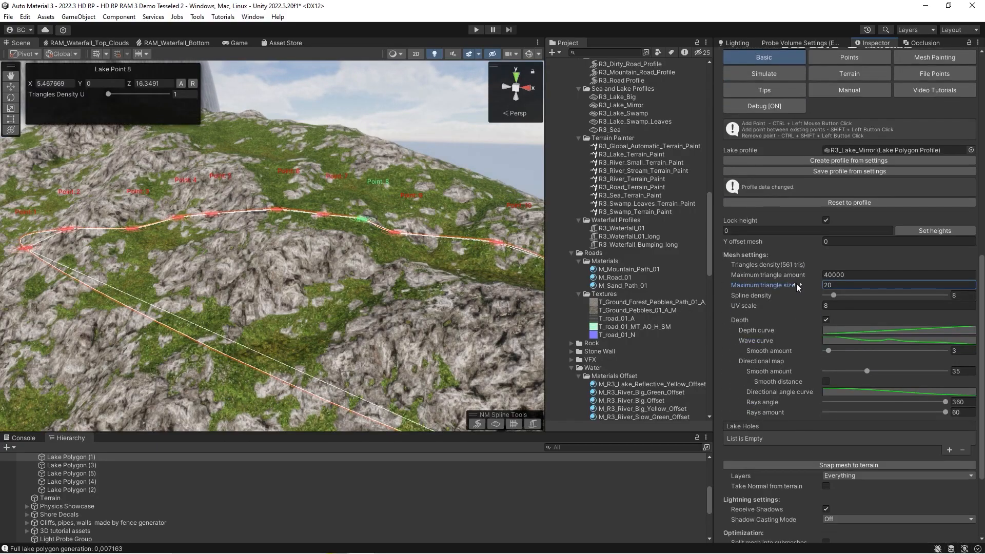
{"action": "left_click", "coordinate": [813, 465]}
{"action": "right_click_drag", "start_coordinate": [387, 236], "coordinate": [362, 234]}
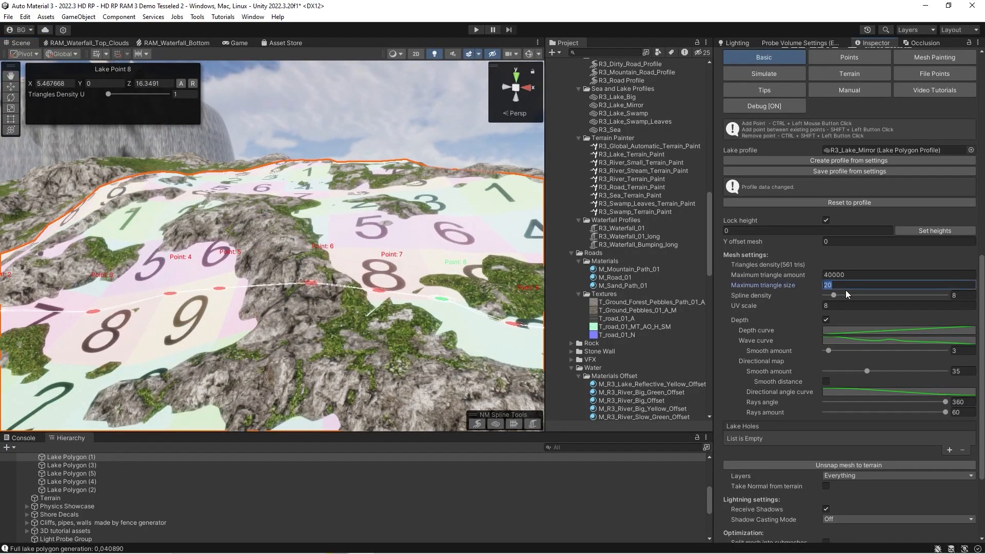
{"action": "key", "text": "Return"}
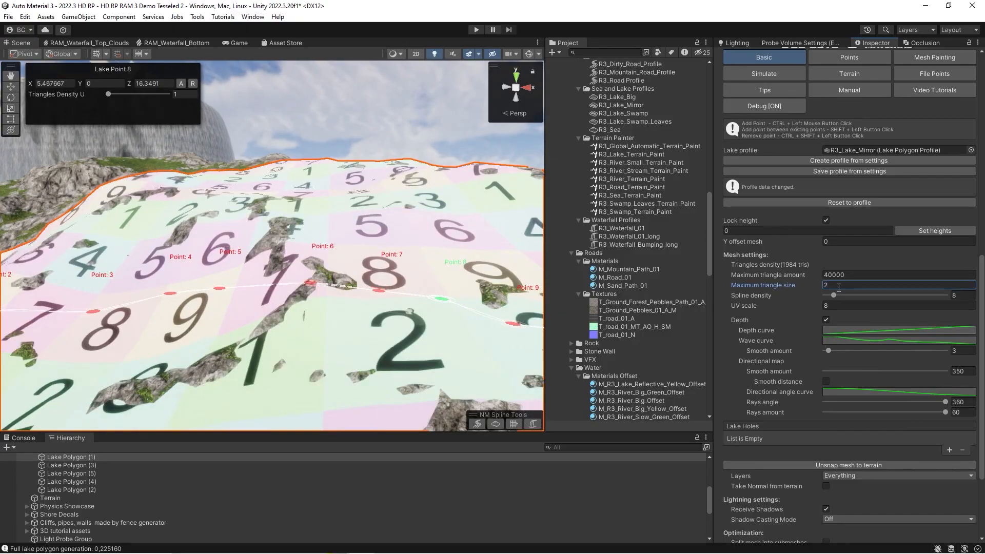
Set the lake's maximum triangle size to 20 and switch to its mesh painting settings
{"action": "type", "text": "0"}
{"action": "key", "text": "Return"}
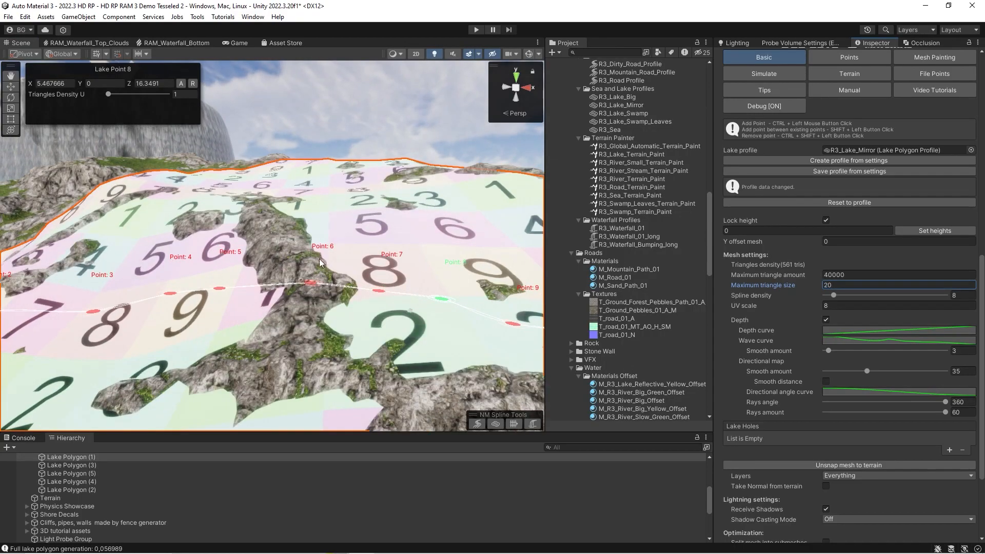
{"action": "scroll", "coordinate": [872, 180], "scroll_direction": "up", "scroll_amount": 3}
{"action": "left_click", "coordinate": [916, 171]}
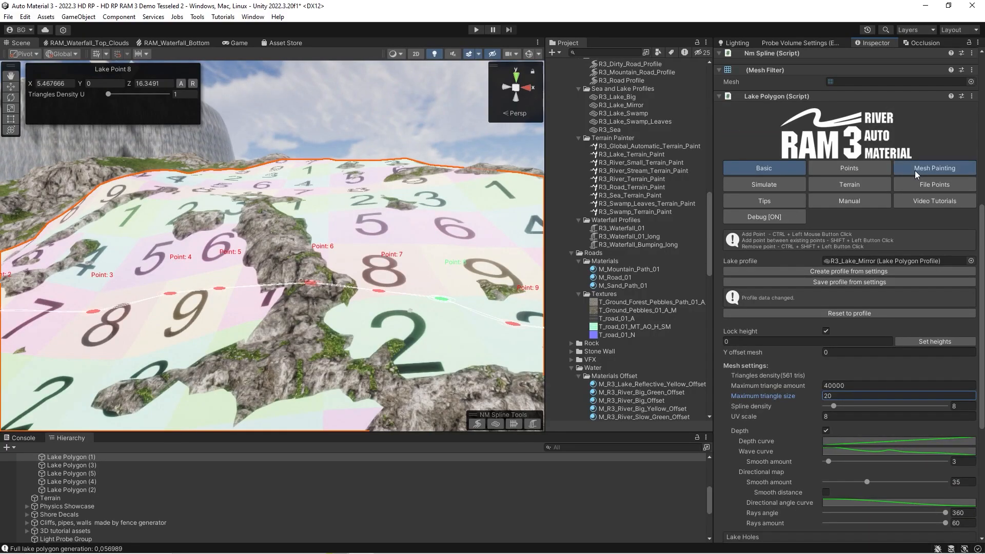
Paint vertex height across the snapped lake mesh with height 0.1, opacity 0.3 and size 6 to cover the protruding rocks
{"action": "right_click_drag", "start_coordinate": [267, 269], "coordinate": [272, 293]}
{"action": "mouse_move", "coordinate": [297, 277]}
{"action": "left_mouse_down"}
{"action": "mouse_move", "coordinate": [269, 215]}
{"action": "mouse_move", "coordinate": [180, 315]}
{"action": "left_mouse_up"}
{"action": "right_click_drag", "start_coordinate": [231, 272], "coordinate": [298, 301]}
{"action": "left_click_drag", "start_coordinate": [298, 300], "coordinate": [368, 263]}
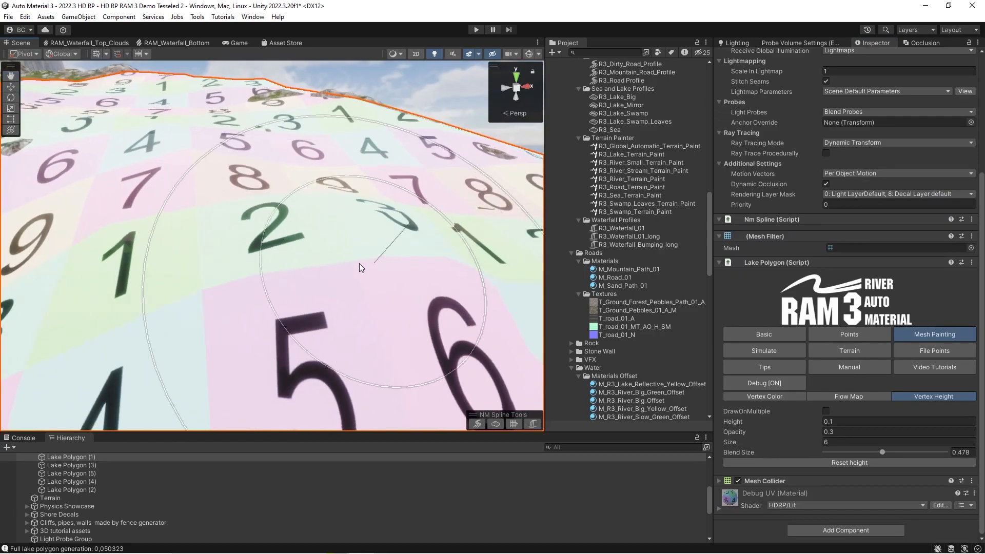
{"action": "right_click_drag", "start_coordinate": [321, 260], "coordinate": [265, 236]}
{"action": "mouse_move", "coordinate": [159, 308]}
{"action": "left_mouse_down", "text": "shift"}
{"action": "mouse_move", "coordinate": [293, 242]}
{"action": "mouse_move", "coordinate": [249, 293]}
{"action": "mouse_move", "coordinate": [284, 259]}
{"action": "left_mouse_up", "text": "shift"}
{"action": "right_click_drag", "start_coordinate": [285, 258], "coordinate": [242, 251]}
{"action": "key", "text": "s"}
{"action": "mouse_move", "coordinate": [333, 202]}
{"action": "left_mouse_down"}
{"action": "mouse_move", "coordinate": [359, 310]}
{"action": "mouse_move", "coordinate": [309, 272]}
{"action": "left_mouse_up"}
Examine the height-painted lake mesh from several angles, checking its surface and how its edges meet the terrain
{"action": "mouse_move", "coordinate": [366, 228]}
{"action": "right_mouse_down"}
{"action": "mouse_move", "coordinate": [431, 226]}
{"action": "mouse_move", "coordinate": [363, 231]}
{"action": "mouse_move", "coordinate": [329, 285]}
{"action": "mouse_move", "coordinate": [264, 275]}
{"action": "mouse_move", "coordinate": [348, 261]}
{"action": "mouse_move", "coordinate": [308, 259]}
{"action": "mouse_move", "coordinate": [261, 290]}
{"action": "mouse_move", "coordinate": [216, 294]}
{"action": "right_mouse_up"}
{"action": "key", "text": "w"}
{"action": "key", "text": "s"}
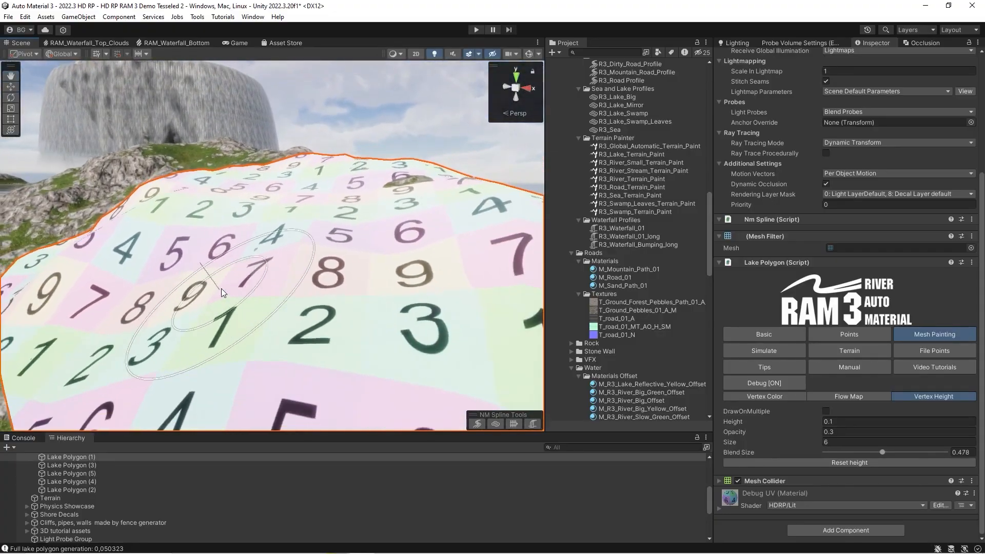
{"action": "mouse_move", "coordinate": [191, 224]}
{"action": "right_mouse_down"}
{"action": "mouse_move", "coordinate": [263, 325]}
{"action": "mouse_move", "coordinate": [408, 332]}
{"action": "right_mouse_up"}
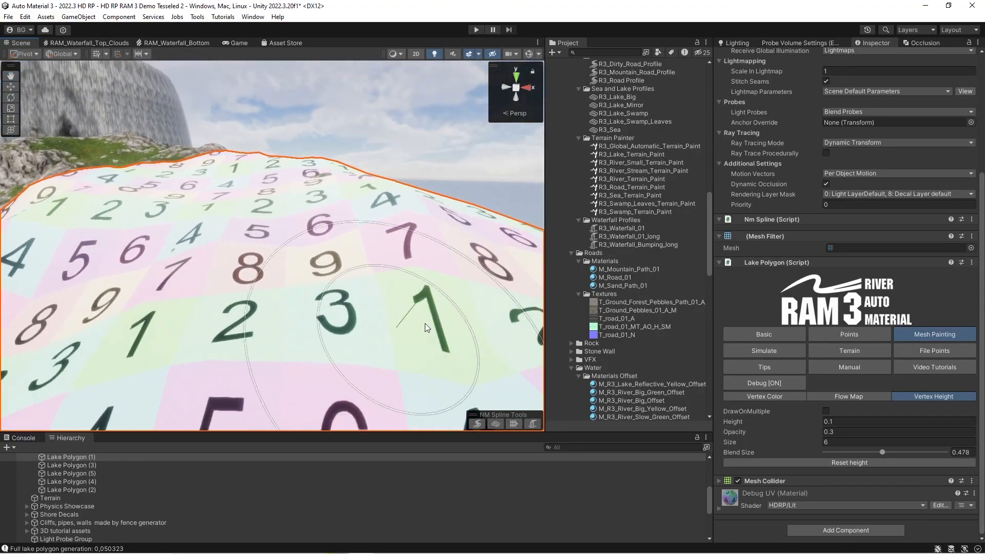
{"action": "mouse_move", "coordinate": [314, 246]}
{"action": "right_mouse_down"}
{"action": "mouse_move", "coordinate": [339, 235]}
{"action": "mouse_move", "coordinate": [318, 263]}
{"action": "right_mouse_up"}
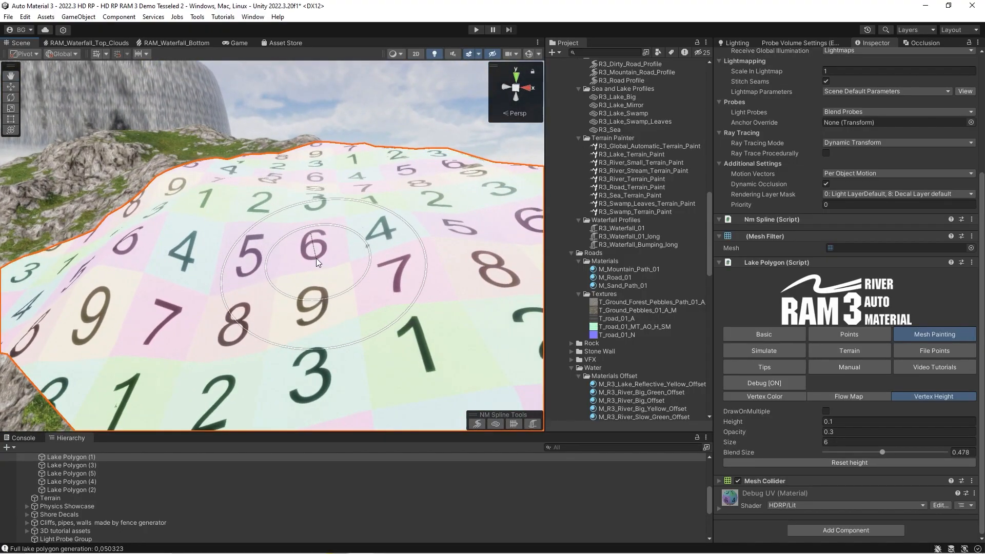
{"action": "mouse_move", "coordinate": [238, 276]}
{"action": "right_mouse_down"}
{"action": "mouse_move", "coordinate": [359, 287]}
{"action": "mouse_move", "coordinate": [201, 299]}
{"action": "right_mouse_up"}
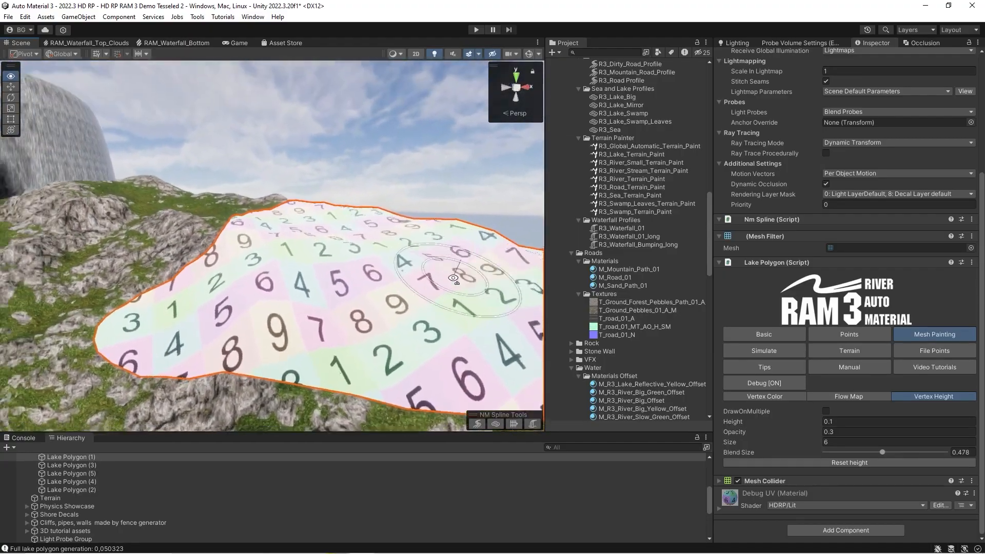
{"action": "key", "text": "s"}
{"action": "mouse_move", "coordinate": [452, 290]}
{"action": "right_mouse_down"}
{"action": "mouse_move", "coordinate": [341, 260]}
{"action": "mouse_move", "coordinate": [326, 278]}
{"action": "mouse_move", "coordinate": [275, 265]}
{"action": "mouse_move", "coordinate": [259, 290]}
{"action": "mouse_move", "coordinate": [264, 275]}
{"action": "mouse_move", "coordinate": [322, 307]}
{"action": "mouse_move", "coordinate": [333, 328]}
{"action": "mouse_move", "coordinate": [341, 320]}
{"action": "mouse_move", "coordinate": [277, 316]}
{"action": "mouse_move", "coordinate": [386, 260]}
{"action": "mouse_move", "coordinate": [308, 256]}
{"action": "mouse_move", "coordinate": [384, 256]}
{"action": "right_mouse_up"}
{"action": "key", "text": "w"}
{"action": "key", "text": "w"}
{"action": "key", "text": "a"}
{"action": "key", "text": "s"}
{"action": "key", "text": "d"}
{"action": "key", "text": "d"}
{"action": "left_click_drag", "start_coordinate": [383, 256], "coordinate": [380, 266]}
{"action": "key", "text": "a"}
{"action": "mouse_move", "coordinate": [380, 266]}
{"action": "right_mouse_down"}
{"action": "mouse_move", "coordinate": [363, 255]}
{"action": "mouse_move", "coordinate": [361, 277]}
{"action": "mouse_move", "coordinate": [138, 288]}
{"action": "mouse_move", "coordinate": [206, 306]}
{"action": "mouse_move", "coordinate": [318, 301]}
{"action": "right_mouse_up"}
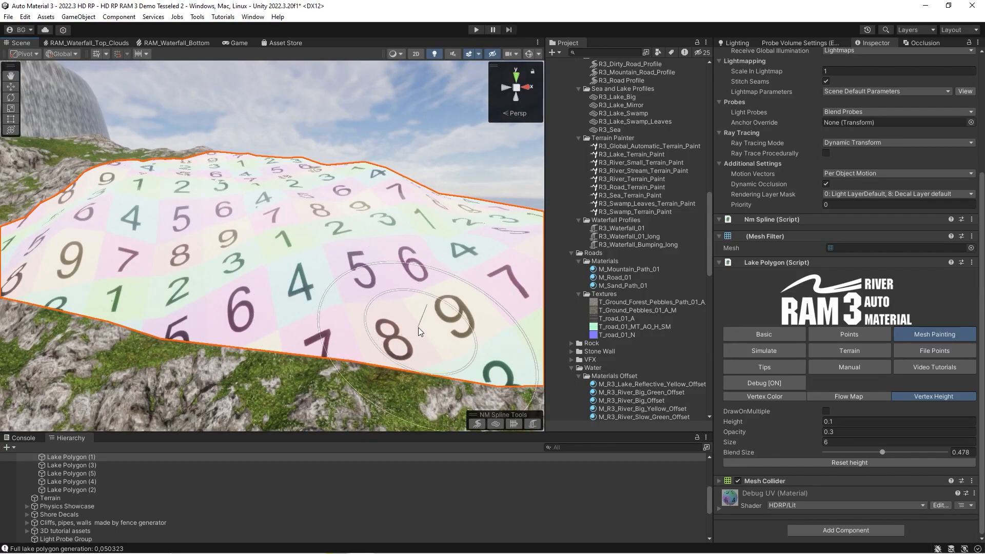
{"action": "right_click_drag", "start_coordinate": [467, 281], "coordinate": [442, 263]}
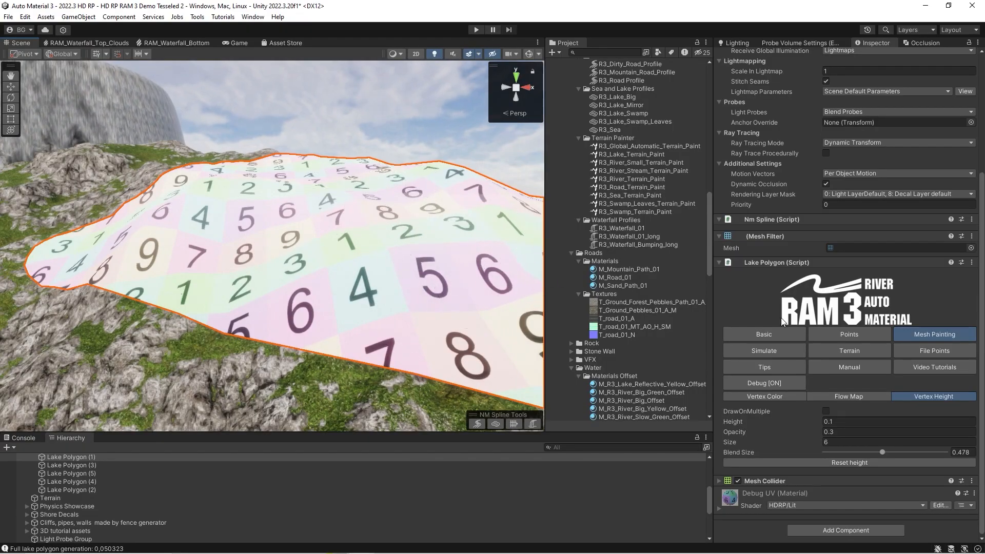
{"action": "mouse_move", "coordinate": [391, 261]}
{"action": "right_mouse_down"}
{"action": "mouse_move", "coordinate": [434, 285]}
{"action": "mouse_move", "coordinate": [382, 277]}
{"action": "right_mouse_up"}
{"action": "right_click_drag", "start_coordinate": [298, 267], "coordinate": [395, 253]}
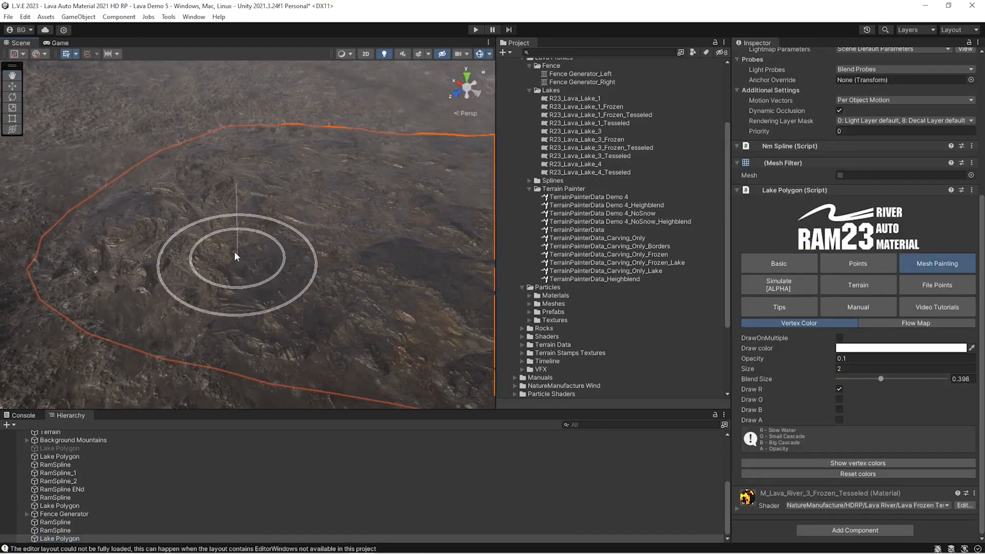
In the lava demo project, enable the G channel for painting the frozen lava lake's vertex color and open its Basic settings
{"action": "mouse_move", "coordinate": [235, 255]}
{"action": "right_mouse_down"}
{"action": "mouse_move", "coordinate": [223, 225]}
{"action": "mouse_move", "coordinate": [143, 258]}
{"action": "mouse_move", "coordinate": [300, 196]}
{"action": "mouse_move", "coordinate": [391, 213]}
{"action": "right_mouse_up"}
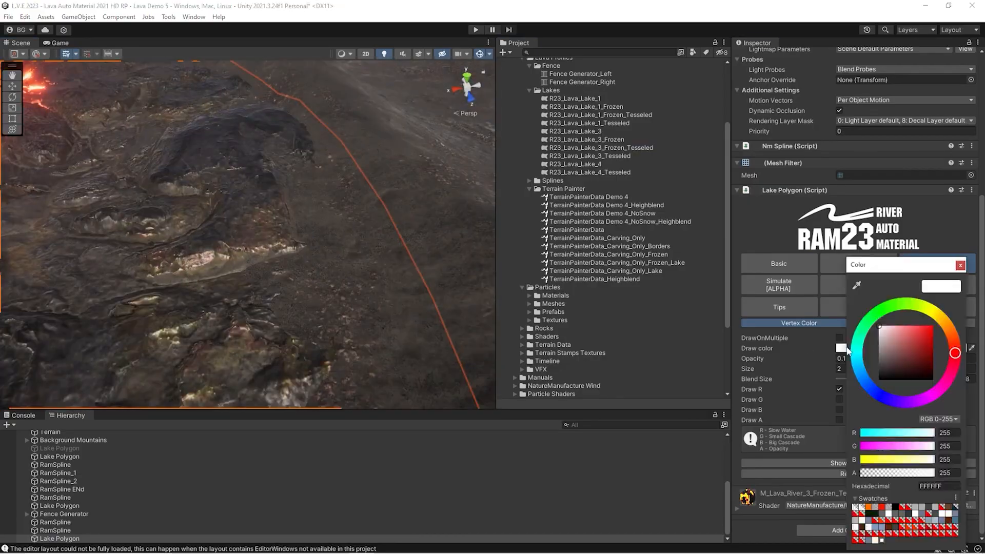
{"action": "left_click", "coordinate": [840, 399]}
{"action": "left_click", "coordinate": [778, 263]}
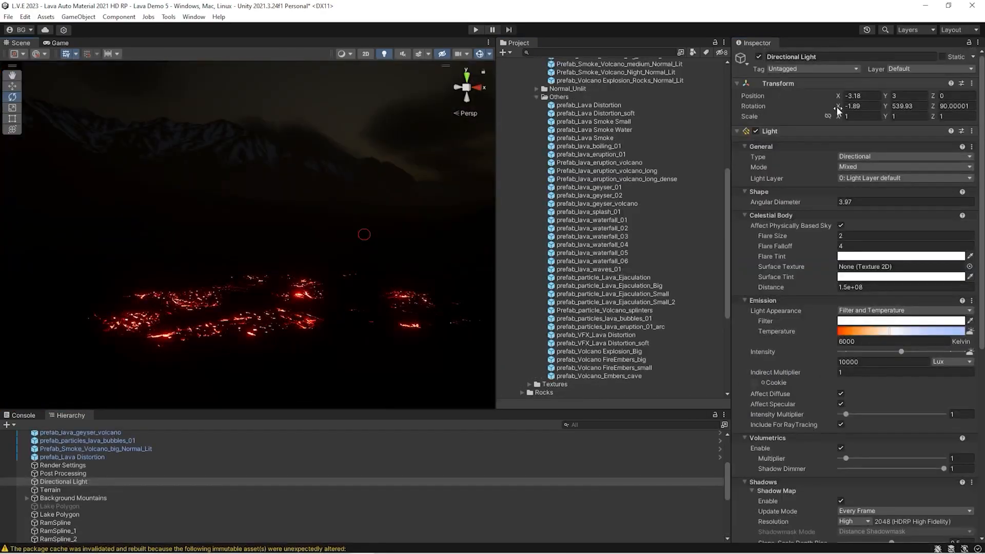
Change the Directional Light's X rotation and view the frozen lava river's surface
{"action": "left_click_drag", "start_coordinate": [839, 106], "coordinate": [143, 105]}
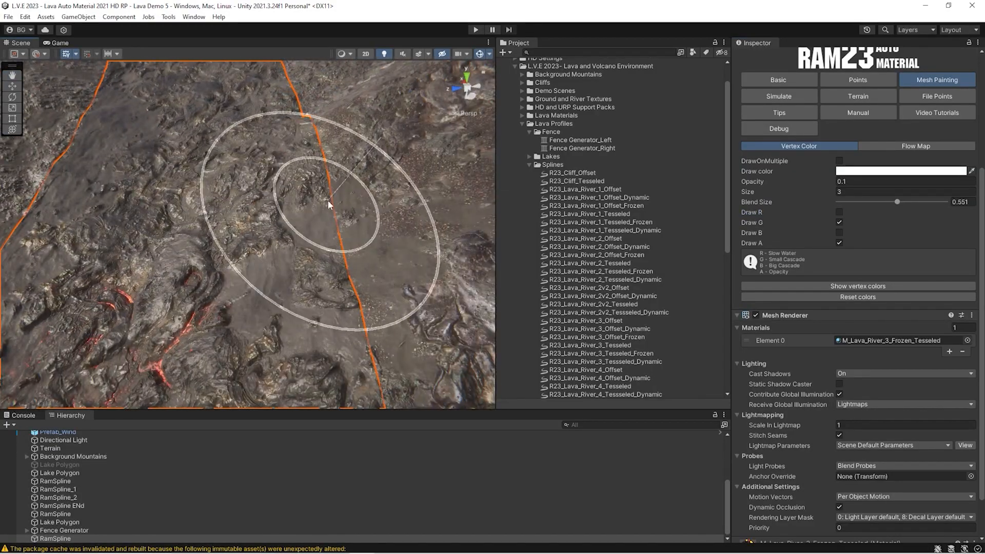
{"action": "left_click", "coordinate": [534, 255]}
{"action": "right_click_drag", "start_coordinate": [277, 231], "coordinate": [215, 265]}
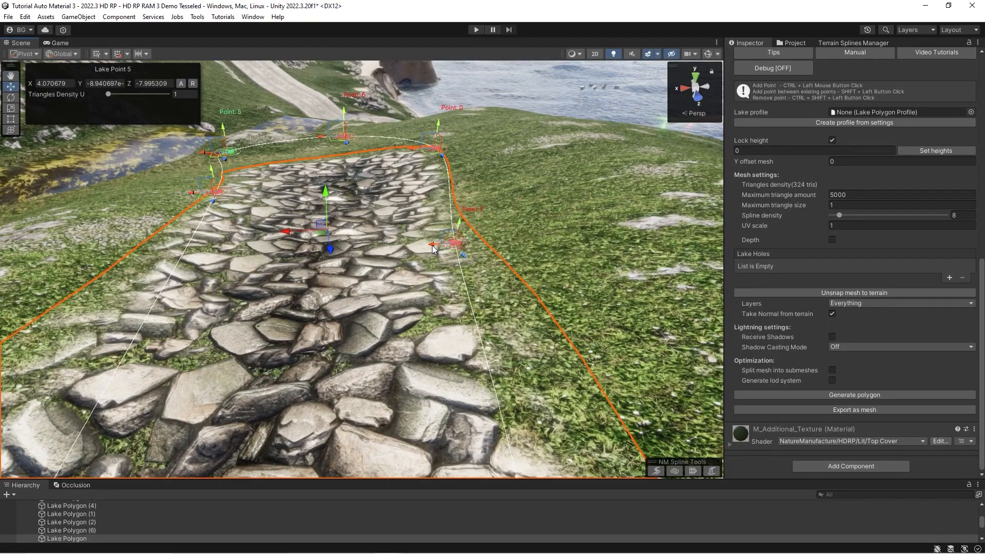
In the tutorial scene, widen the stone-covered lake polygon by moving its edge points outward over the grass
{"action": "left_click_drag", "start_coordinate": [432, 246], "coordinate": [626, 196]}
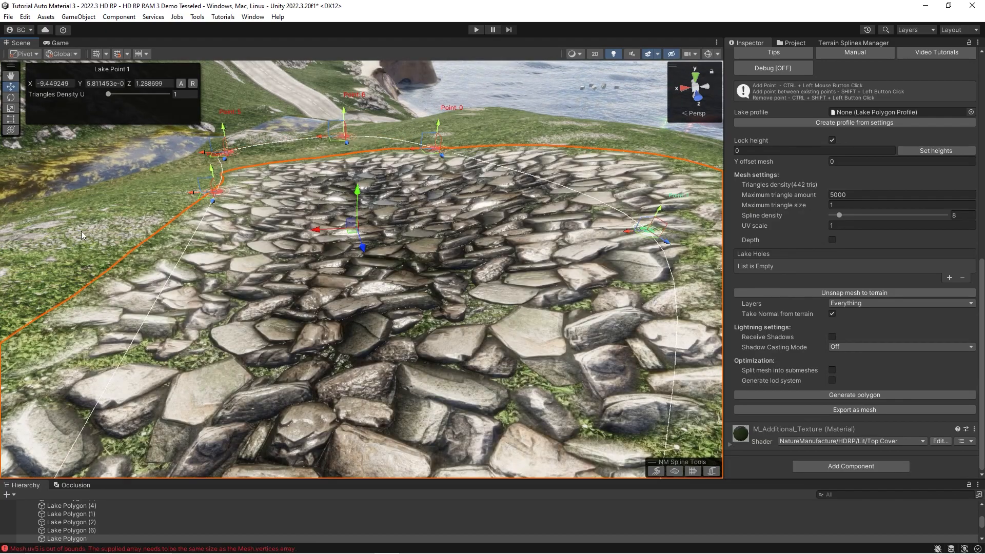
{"action": "key", "text": "a"}
{"action": "right_click_drag", "start_coordinate": [169, 241], "coordinate": [299, 239]}
{"action": "left_click_drag", "start_coordinate": [290, 236], "coordinate": [121, 287]}
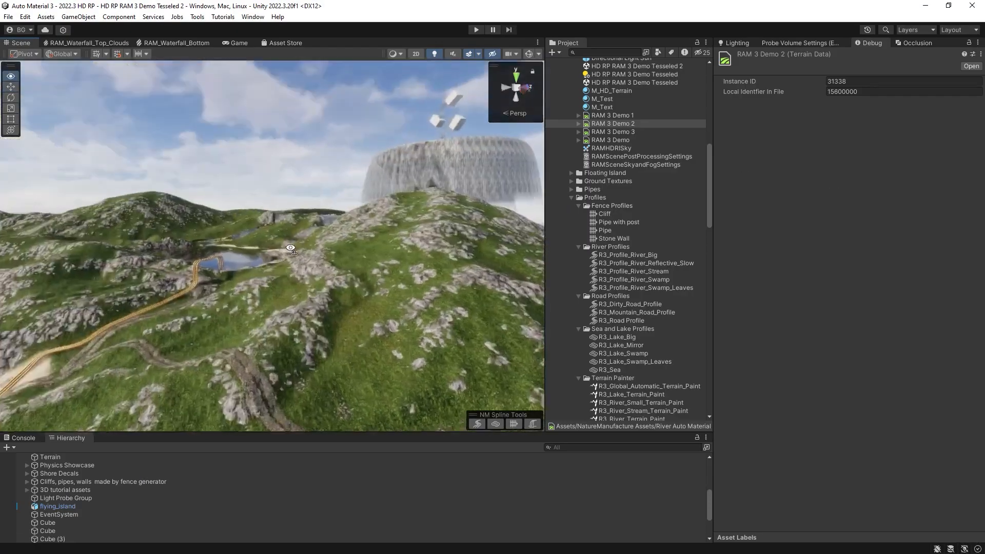
Duplicate the Lake Polygon in the hills and move the copy along X to the rocky hill beside the asphalt road
{"action": "left_click", "coordinate": [241, 233]}
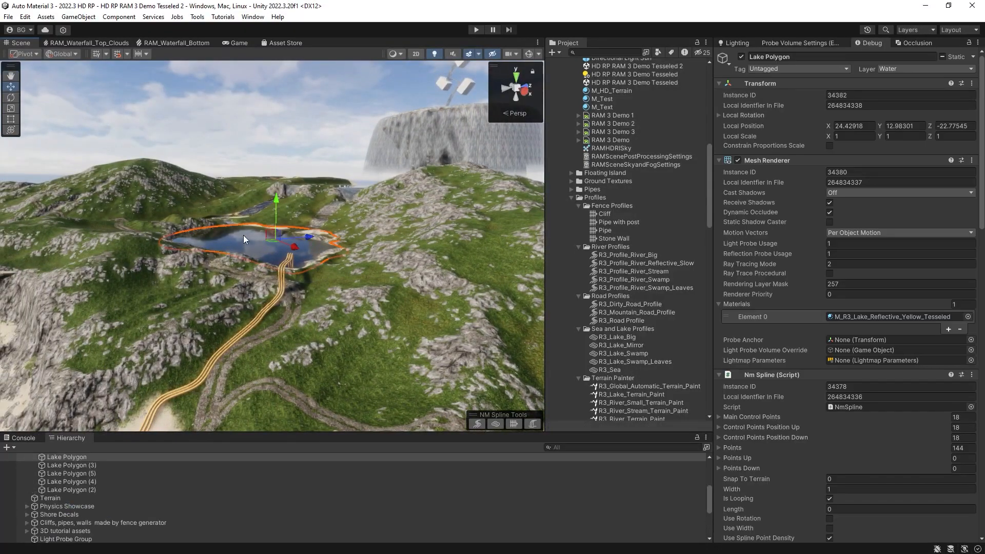
{"action": "key", "text": "ctrl+d"}
{"action": "left_click_drag", "start_coordinate": [294, 247], "coordinate": [605, 350]}
{"action": "right_click_drag", "start_coordinate": [102, 220], "coordinate": [264, 234]}
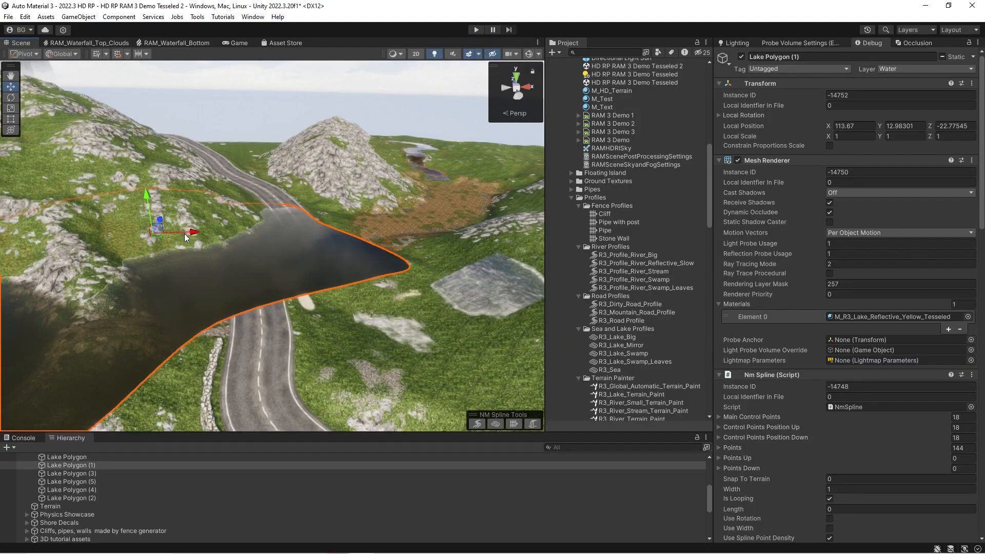
{"action": "left_click_drag", "start_coordinate": [185, 237], "coordinate": [562, 196]}
{"action": "left_click_drag", "start_coordinate": [465, 211], "coordinate": [438, 194]}
{"action": "right_click_drag", "start_coordinate": [370, 220], "coordinate": [284, 221]}
{"action": "key", "text": "e"}
Switch the Inspector from Debug to Normal mode for the duplicated lake
{"action": "scroll", "coordinate": [770, 387], "scroll_direction": "down", "scroll_amount": 10}
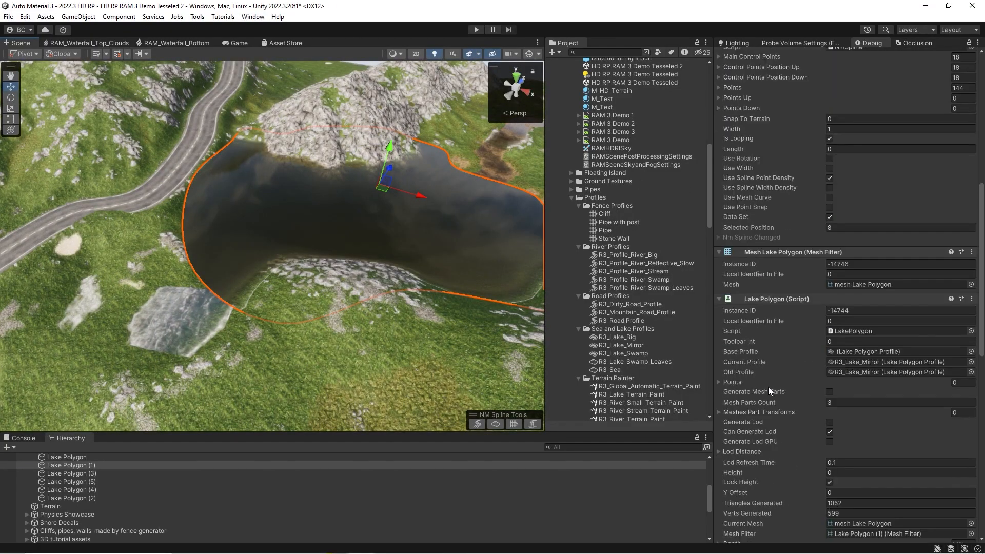
{"action": "left_click", "coordinate": [979, 44]}
{"action": "left_click", "coordinate": [878, 77]}
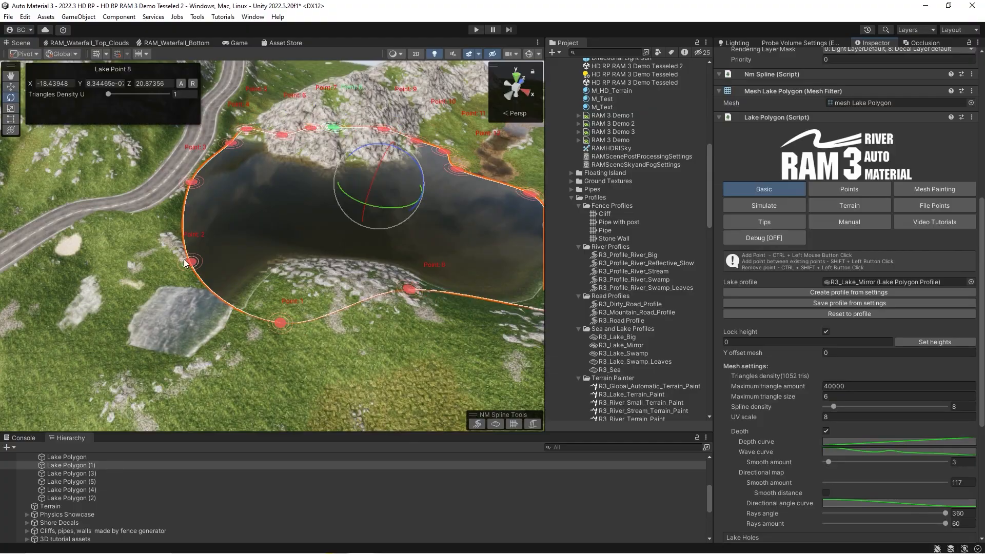
Reshape the duplicated lake by moving its shoreline points inward from the road and removing two points at the rocky hill
{"action": "left_click_drag", "start_coordinate": [191, 260], "coordinate": [219, 236]}
{"action": "left_click_drag", "start_coordinate": [208, 188], "coordinate": [232, 199]}
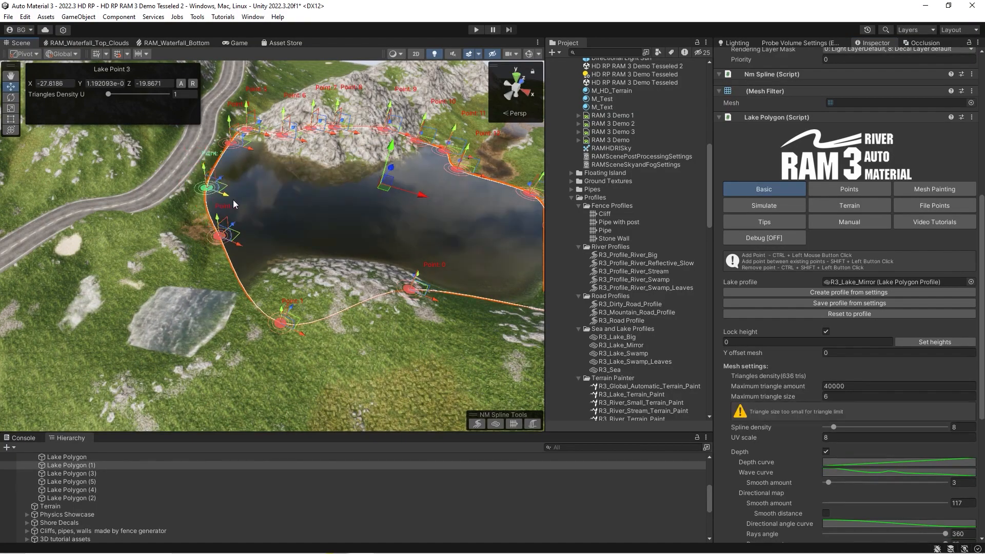
{"action": "left_click_drag", "start_coordinate": [251, 150], "coordinate": [280, 158]}
{"action": "left_click_drag", "start_coordinate": [291, 309], "coordinate": [319, 249]}
{"action": "right_click_drag", "start_coordinate": [319, 248], "coordinate": [431, 228]}
{"action": "left_click", "coordinate": [208, 159], "text": "ctrl+shift"}
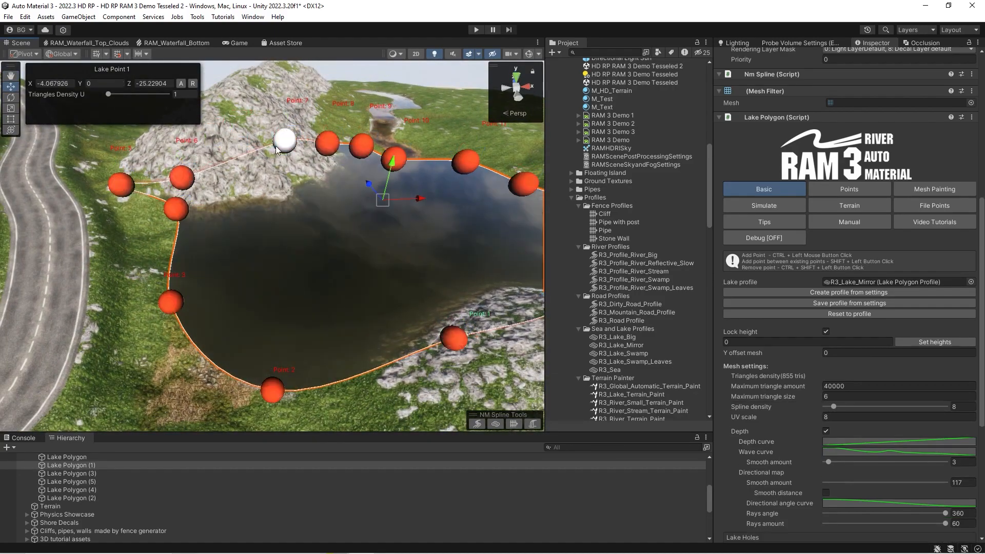
{"action": "left_click", "coordinate": [128, 188], "text": "ctrl+shift"}
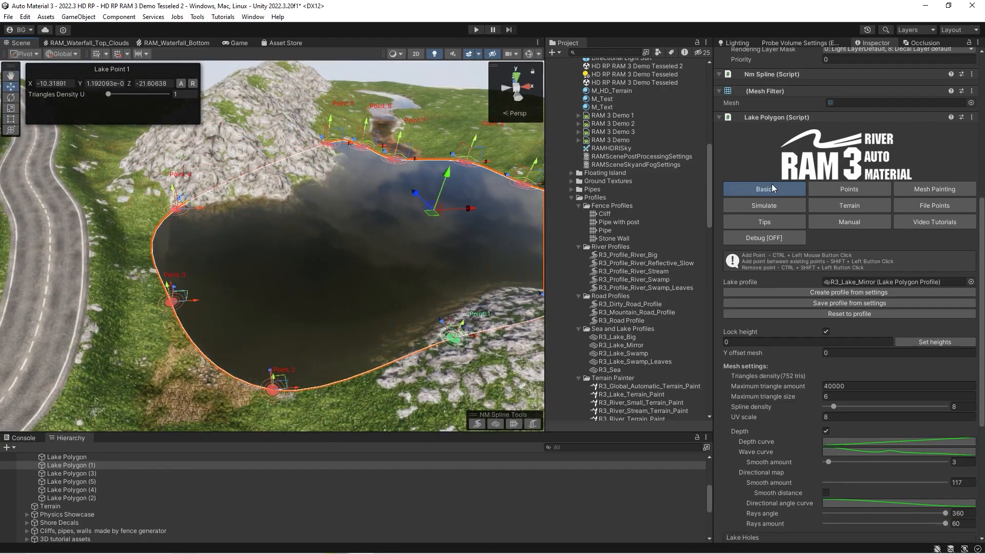
Open the lake's terrain paint settings and locate its R3_Lake_Terrain_Paint profile among the project's Terrain Painter profiles
{"action": "left_click", "coordinate": [838, 208]}
{"action": "mouse_move", "coordinate": [354, 269]}
{"action": "right_mouse_down"}
{"action": "mouse_move", "coordinate": [321, 284]}
{"action": "mouse_move", "coordinate": [334, 279]}
{"action": "mouse_move", "coordinate": [309, 265]}
{"action": "mouse_move", "coordinate": [260, 287]}
{"action": "mouse_move", "coordinate": [279, 280]}
{"action": "right_mouse_up"}
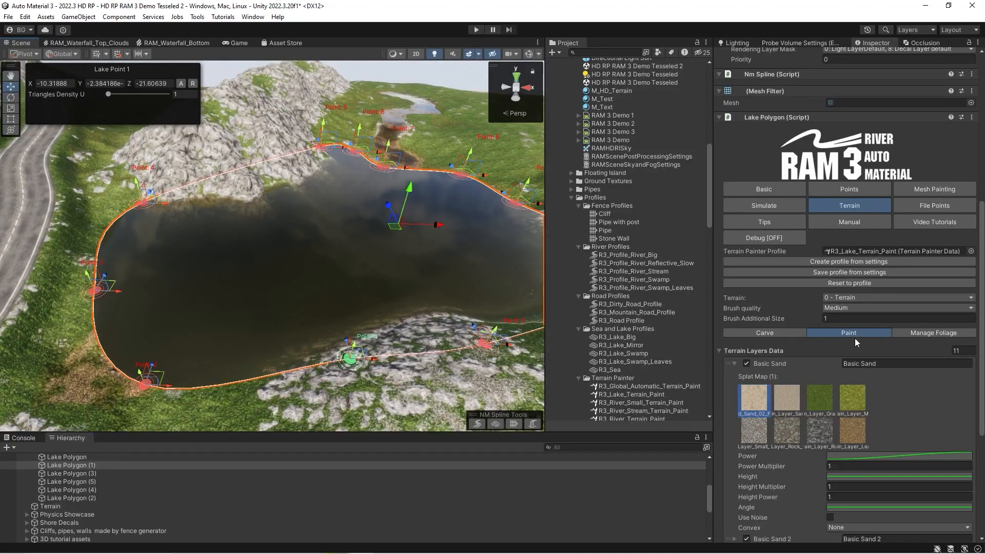
{"action": "right_click_drag", "start_coordinate": [381, 300], "coordinate": [410, 319]}
{"action": "scroll", "coordinate": [635, 377], "scroll_direction": "down", "scroll_amount": 4}
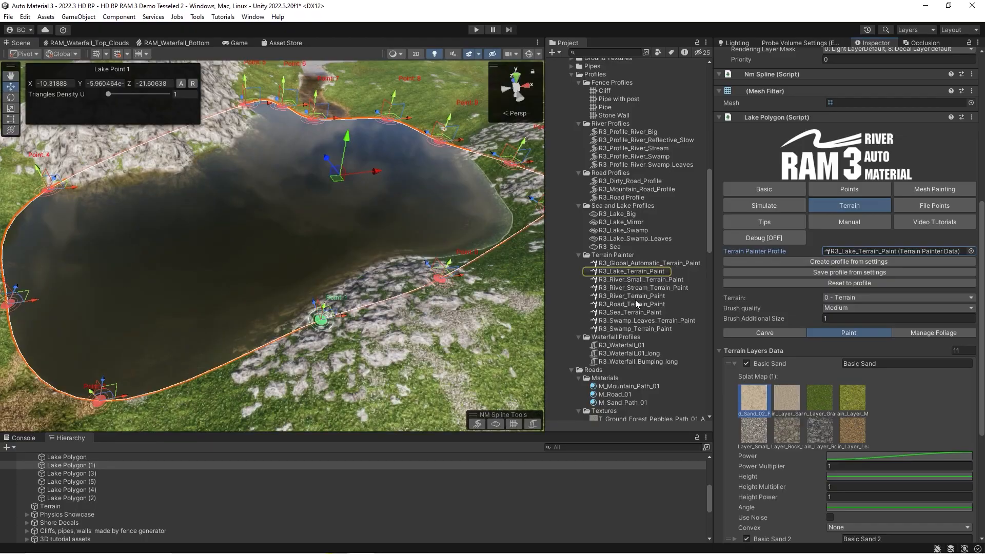
{"action": "right_click_drag", "start_coordinate": [297, 287], "coordinate": [261, 256]}
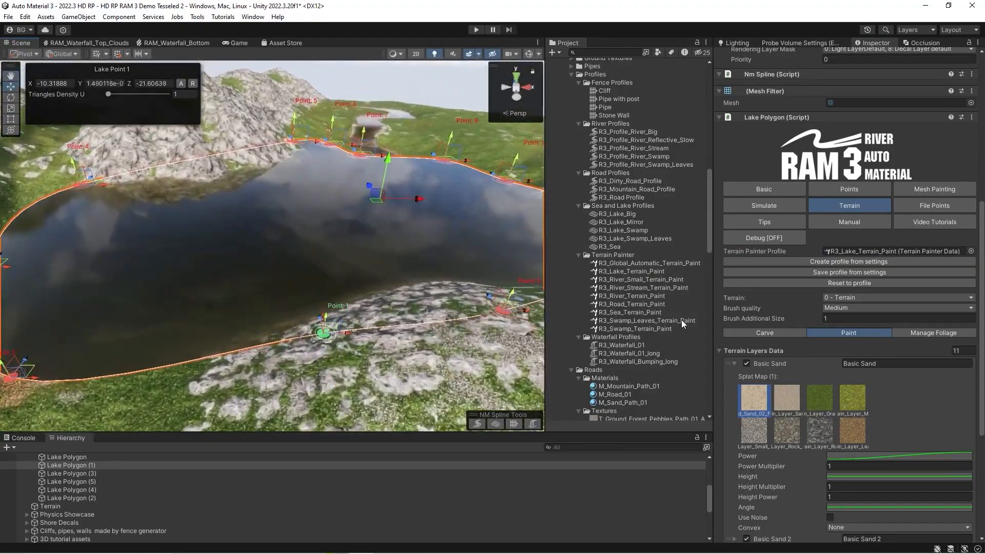
{"action": "right_click_drag", "start_coordinate": [124, 231], "coordinate": [49, 212]}
{"action": "right_click_drag", "start_coordinate": [222, 290], "coordinate": [447, 324]}
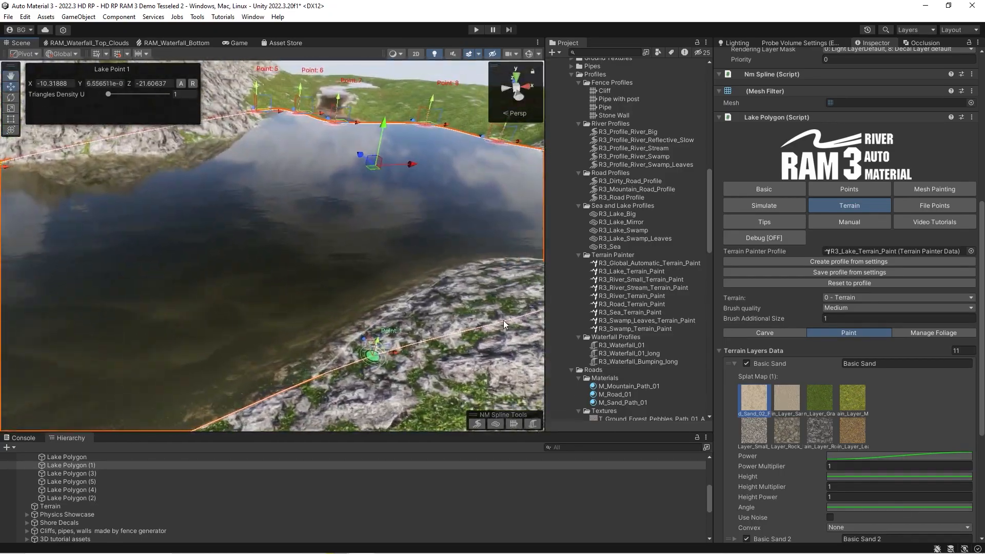
Open the lake's terrain carve settings and show the carve preview over the terrain
{"action": "left_click", "coordinate": [755, 335]}
{"action": "scroll", "coordinate": [275, 277], "scroll_direction": "down", "scroll_amount": 2}
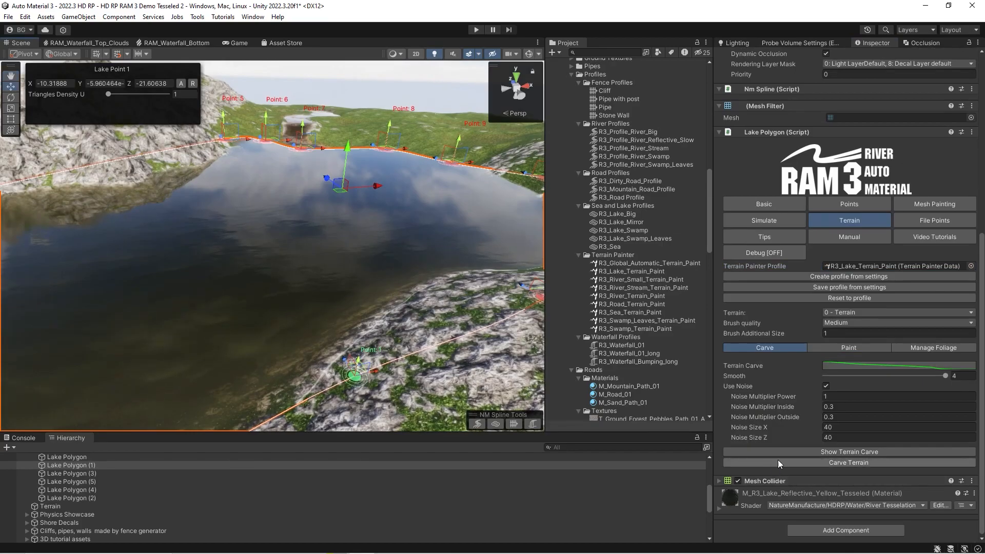
{"action": "left_click", "coordinate": [812, 453]}
{"action": "right_click_drag", "start_coordinate": [359, 265], "coordinate": [418, 268]}
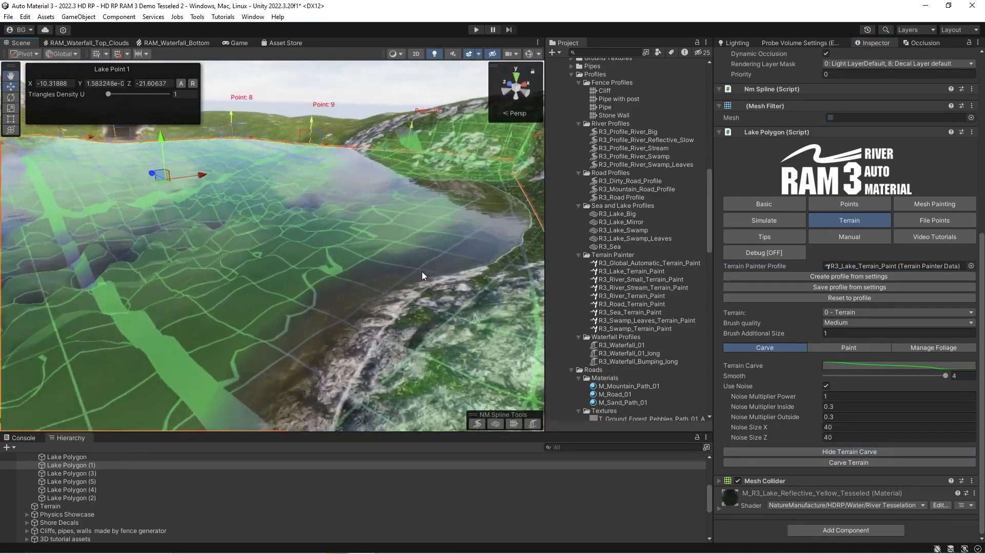
Turn off noise for the terrain carve and lower the lake slightly
{"action": "left_click", "coordinate": [826, 386]}
{"action": "right_click_drag", "start_coordinate": [264, 296], "coordinate": [287, 275]}
{"action": "left_click_drag", "start_coordinate": [360, 179], "coordinate": [357, 192]}
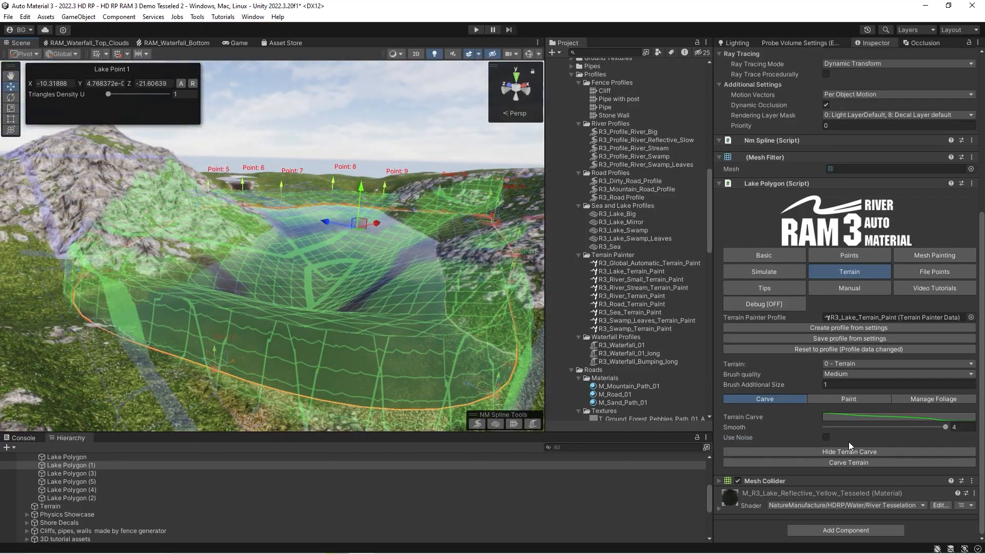
Hide and show the terrain carve preview again to refresh it, and inspect the carved shape around the shore
{"action": "left_click", "coordinate": [848, 452]}
{"action": "left_click", "coordinate": [848, 453]}
{"action": "mouse_move", "coordinate": [344, 241]}
{"action": "right_mouse_down"}
{"action": "mouse_move", "coordinate": [395, 272]}
{"action": "mouse_move", "coordinate": [288, 255]}
{"action": "mouse_move", "coordinate": [347, 243]}
{"action": "right_mouse_up"}
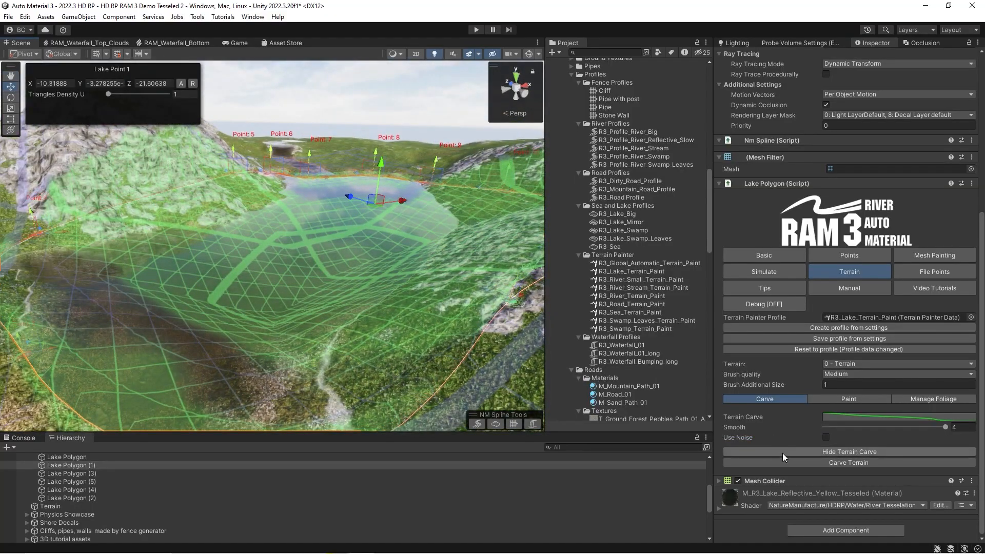
{"action": "left_click", "coordinate": [783, 453]}
{"action": "left_click", "coordinate": [785, 453]}
{"action": "right_click_drag", "start_coordinate": [277, 257], "coordinate": [329, 254]}
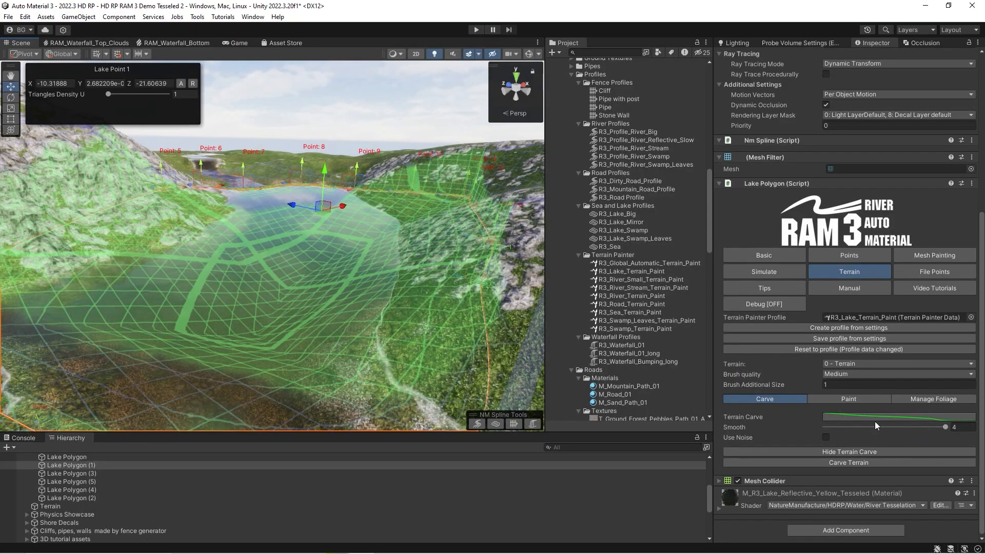
Set the terrain carve smoothing to 4 and the brush additional size to 10
{"action": "left_click_drag", "start_coordinate": [923, 429], "coordinate": [983, 432]}
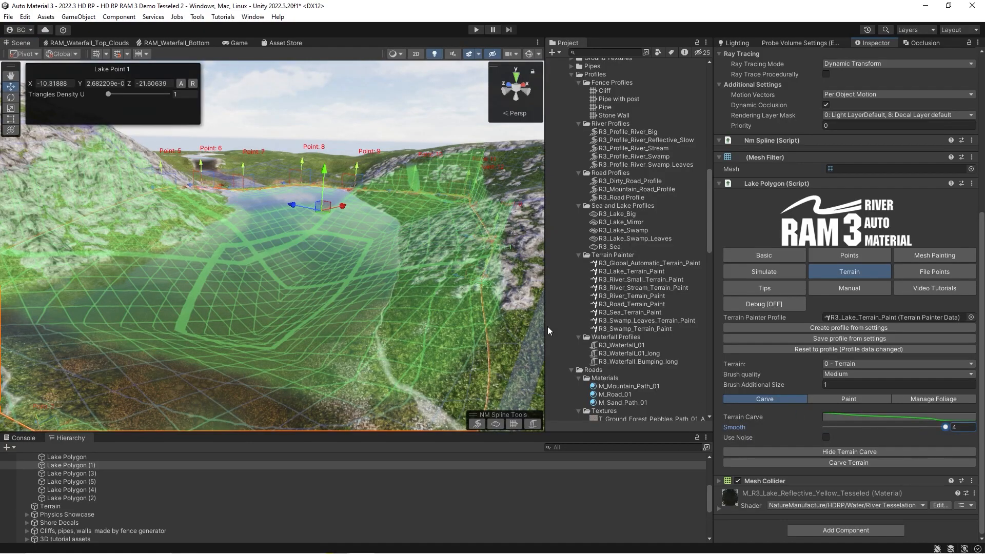
{"action": "left_click", "coordinate": [862, 384]}
{"action": "type", "text": "10"}
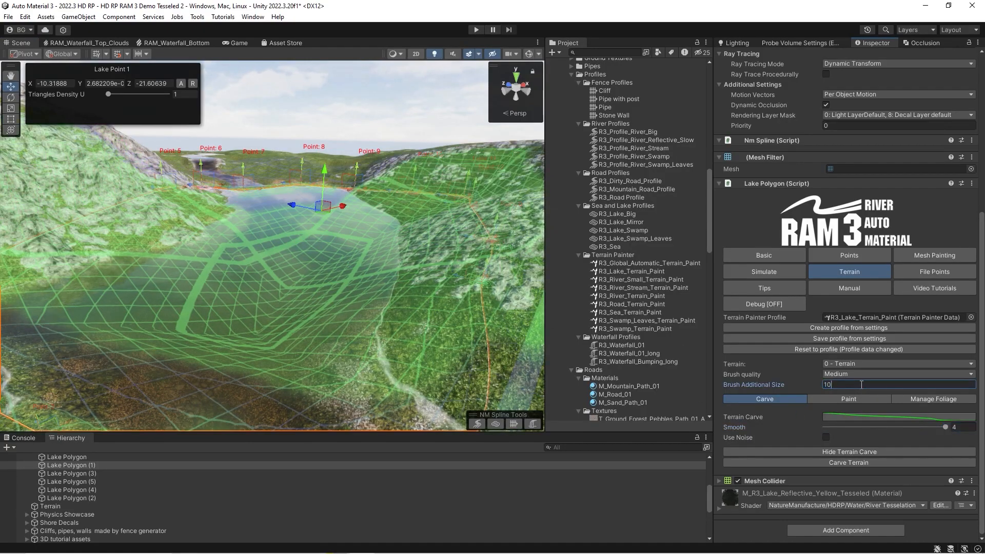
{"action": "right_click_drag", "start_coordinate": [390, 324], "coordinate": [234, 312]}
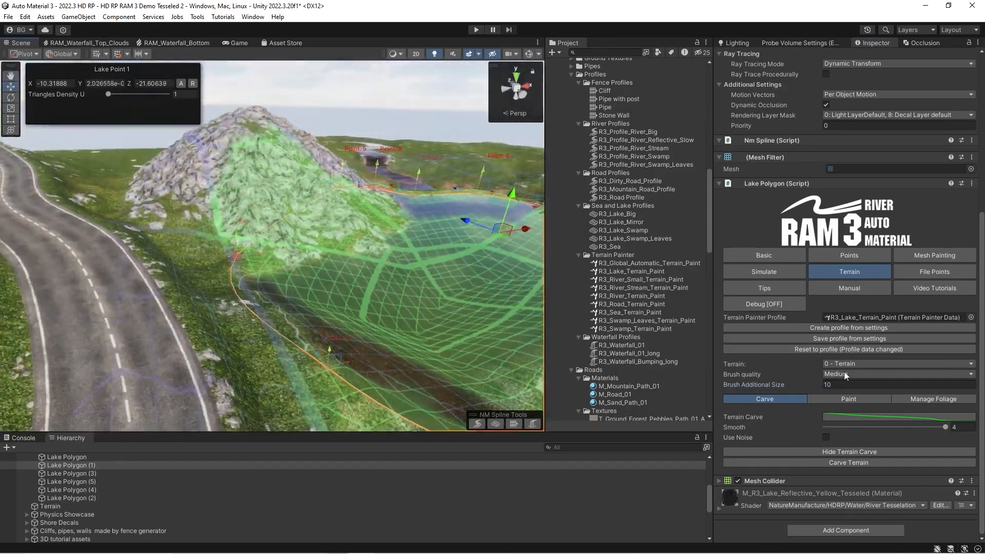
Try a brush additional size of 100 in the carve preview, restore it to 10, and inspect the shape from several angles
{"action": "left_click", "coordinate": [943, 427]}
{"action": "type", "text": "0"}
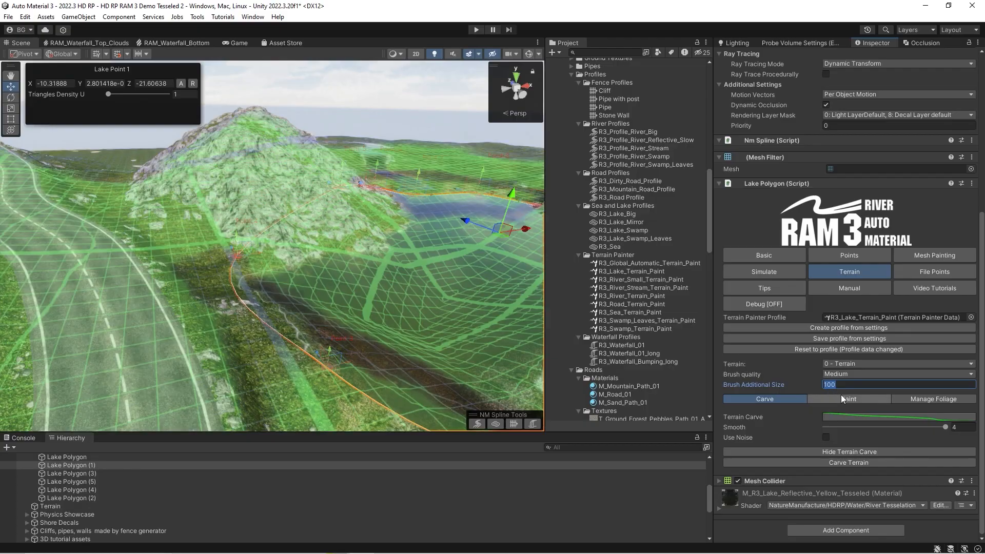
{"action": "type", "text": "10"}
{"action": "mouse_move", "coordinate": [378, 285]}
{"action": "right_mouse_down"}
{"action": "mouse_move", "coordinate": [458, 298]}
{"action": "mouse_move", "coordinate": [442, 266]}
{"action": "right_mouse_up"}
{"action": "mouse_move", "coordinate": [943, 427]}
{"action": "left_mouse_down"}
{"action": "mouse_move", "coordinate": [792, 426]}
{"action": "mouse_move", "coordinate": [945, 427]}
{"action": "left_mouse_up"}
{"action": "right_click_drag", "start_coordinate": [260, 234], "coordinate": [234, 221]}
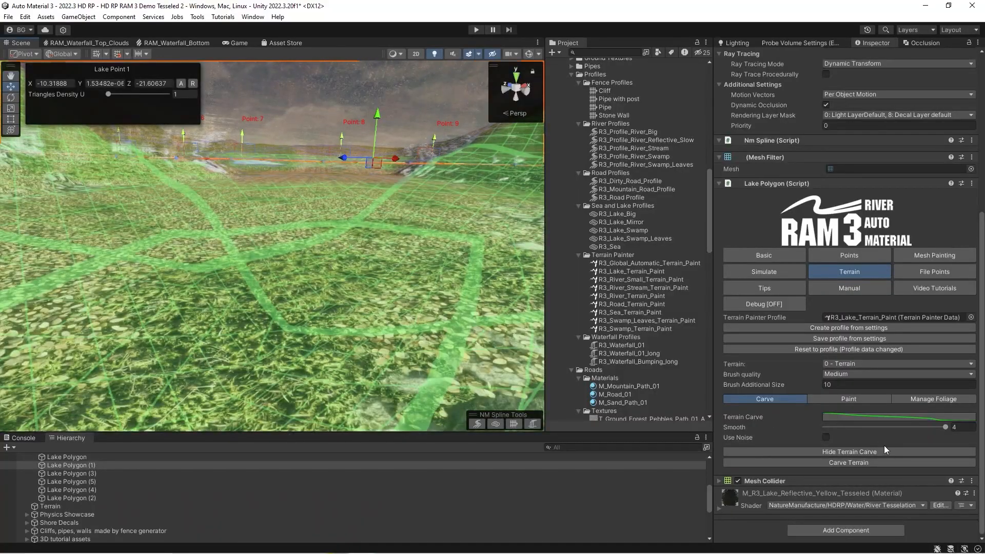
{"action": "right_click_drag", "start_coordinate": [313, 241], "coordinate": [338, 265]}
Open the Terrain Carve curve, examine the time and value of its first key, and close the curve
{"action": "left_click", "coordinate": [843, 419]}
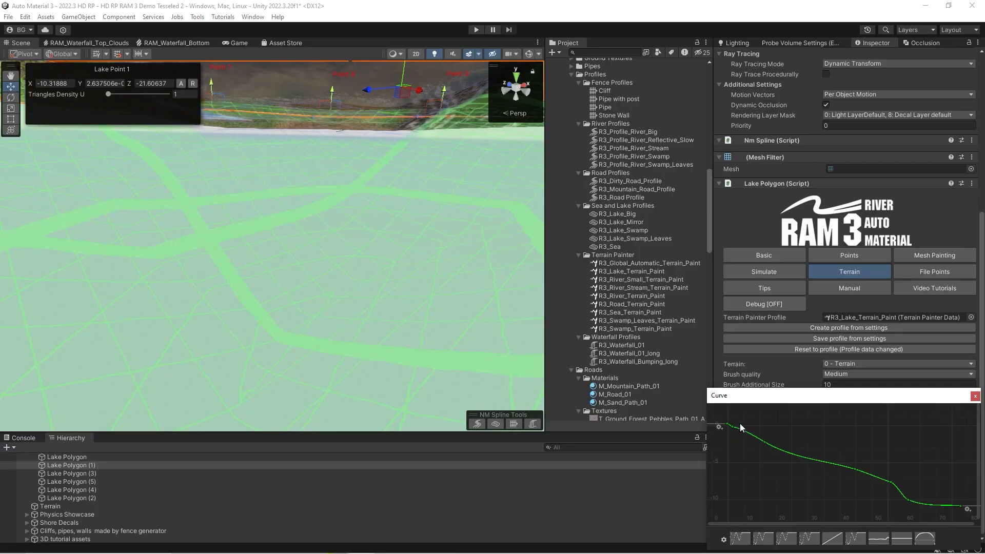
{"action": "scroll", "coordinate": [729, 430], "scroll_direction": "up", "scroll_amount": 20}
{"action": "middle_click_drag", "start_coordinate": [730, 441], "coordinate": [817, 474]}
{"action": "scroll", "coordinate": [811, 456], "scroll_direction": "up", "scroll_amount": 20}
{"action": "scroll", "coordinate": [807, 434], "scroll_direction": "up", "scroll_amount": 15}
{"action": "left_click", "coordinate": [804, 425]}
{"action": "right_click", "coordinate": [805, 427]}
{"action": "left_click", "coordinate": [827, 446]}
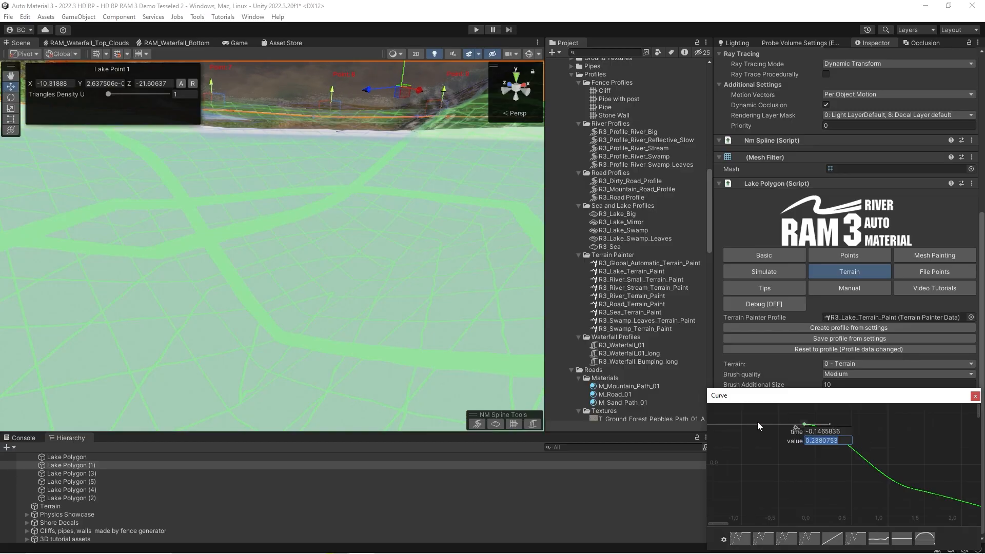
{"action": "left_click", "coordinate": [975, 396]}
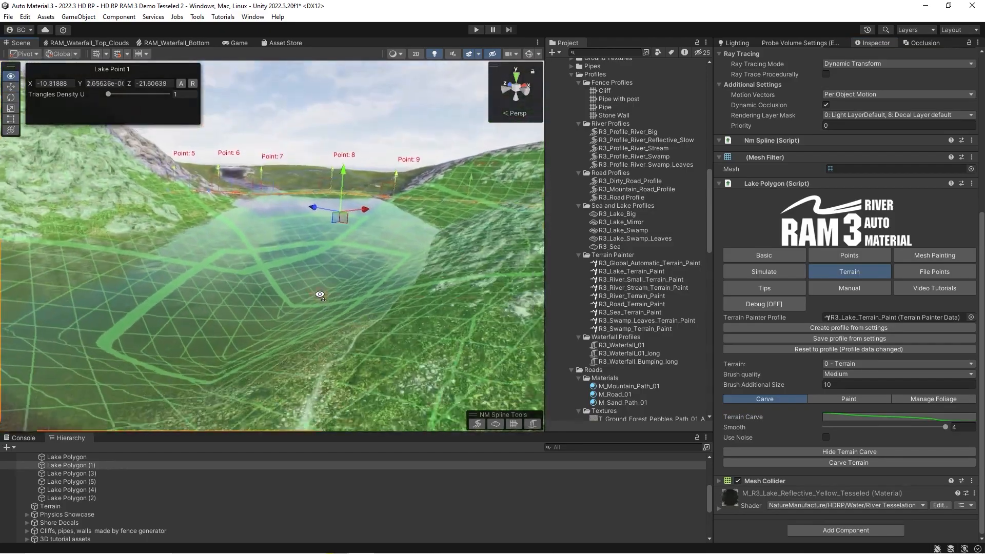
Toggle the carve noise on and off for comparison, and carve the terrain under the lake with noise disabled
{"action": "left_click", "coordinate": [826, 437]}
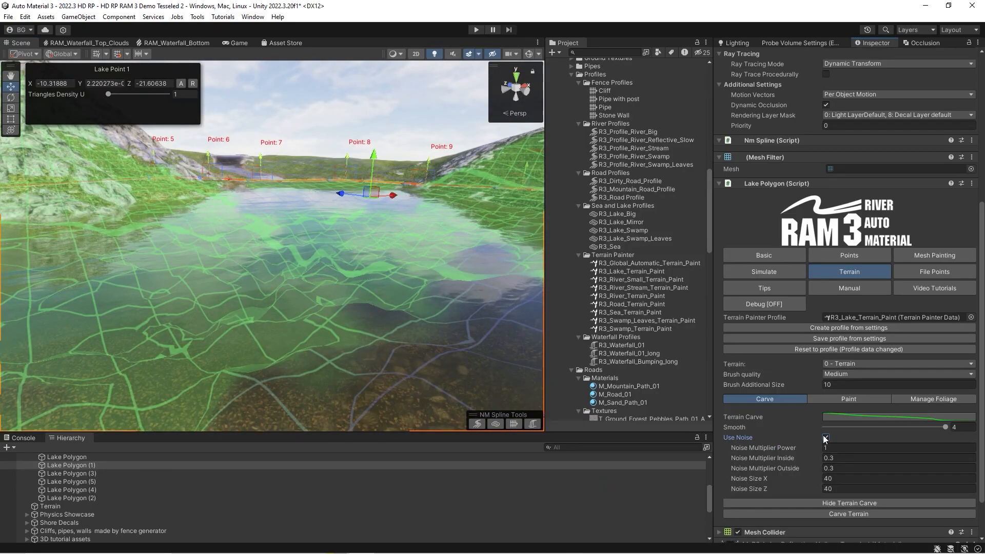
{"action": "left_click", "coordinate": [824, 436]}
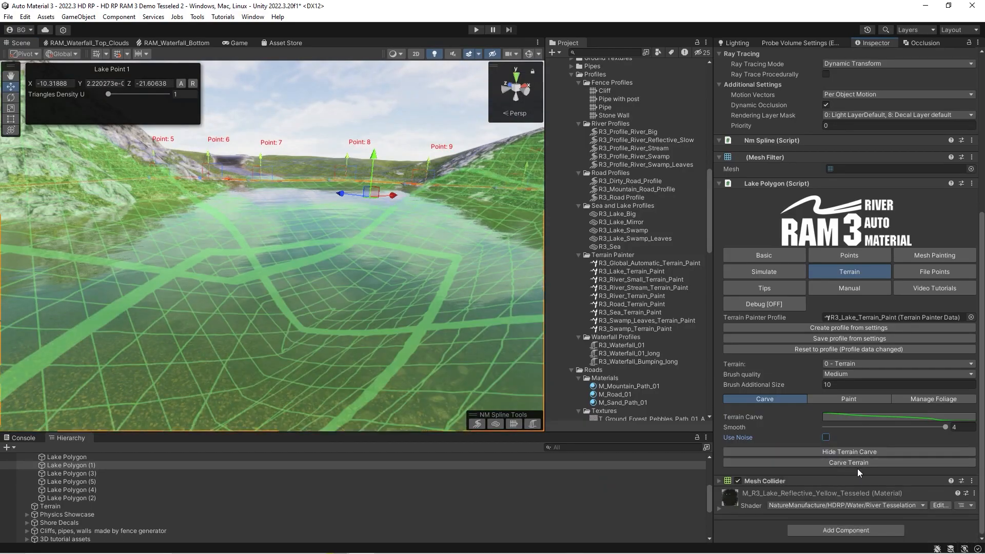
{"action": "left_click", "coordinate": [853, 464]}
{"action": "right_click_drag", "start_coordinate": [189, 250], "coordinate": [223, 235]}
{"action": "right_click_drag", "start_coordinate": [390, 284], "coordinate": [302, 295]}
Open the lake's terrain paint settings and review the terrain layers of the R3_Lake_Terrain_Paint profile
{"action": "left_click", "coordinate": [844, 398]}
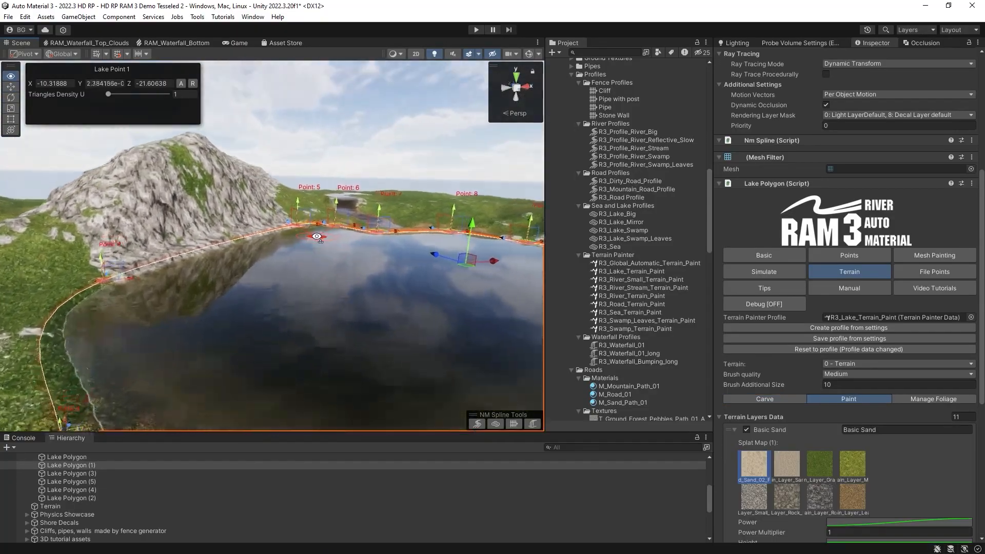
{"action": "left_click", "coordinate": [877, 317]}
{"action": "right_click_drag", "start_coordinate": [328, 289], "coordinate": [374, 313]}
{"action": "scroll", "coordinate": [854, 392], "scroll_direction": "down", "scroll_amount": 6}
{"action": "right_click_drag", "start_coordinate": [349, 258], "coordinate": [317, 247]}
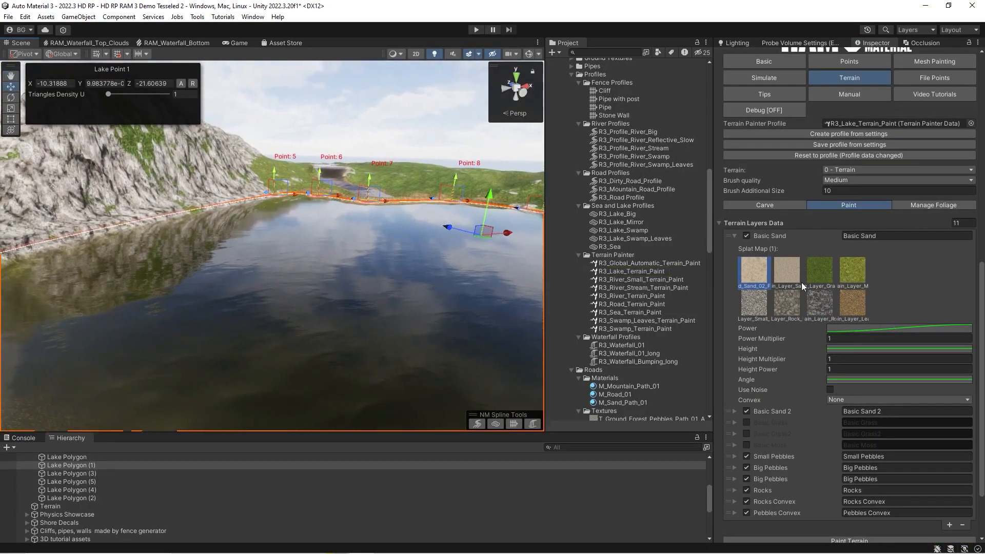
{"action": "scroll", "coordinate": [842, 306], "scroll_direction": "up", "scroll_amount": 3}
{"action": "scroll", "coordinate": [816, 400], "scroll_direction": "down", "scroll_amount": 5}
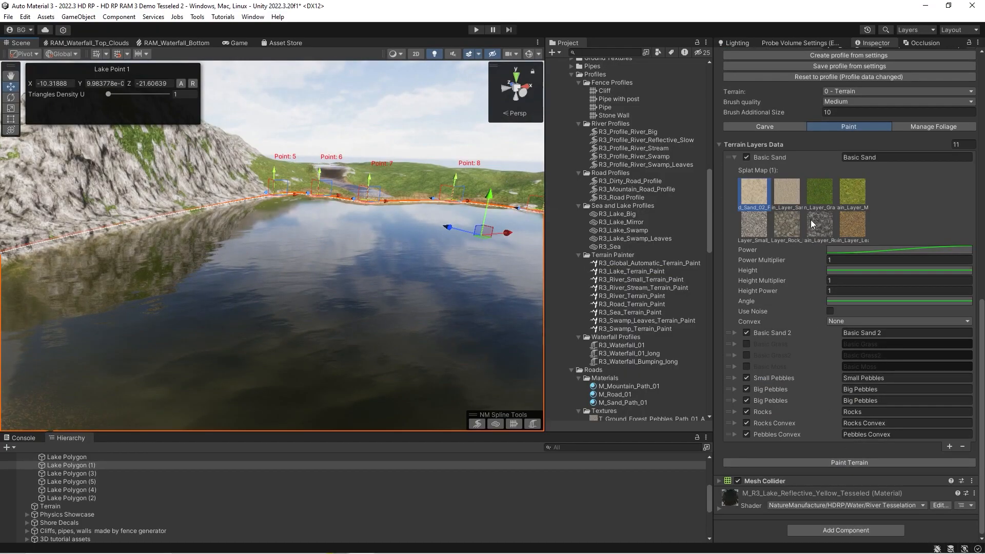
{"action": "scroll", "coordinate": [803, 180], "scroll_direction": "up", "scroll_amount": 3}
{"action": "scroll", "coordinate": [816, 400], "scroll_direction": "down", "scroll_amount": 3}
Paint the terrain around the lake with the R3_Lake_Terrain_Paint layers and inspect the shore
{"action": "left_click", "coordinate": [827, 461]}
{"action": "mouse_move", "coordinate": [308, 287]}
{"action": "right_mouse_down"}
{"action": "mouse_move", "coordinate": [221, 308]}
{"action": "mouse_move", "coordinate": [293, 325]}
{"action": "mouse_move", "coordinate": [606, 341]}
{"action": "mouse_move", "coordinate": [475, 282]}
{"action": "mouse_move", "coordinate": [507, 284]}
{"action": "right_mouse_up"}
{"action": "key", "text": "s"}
{"action": "key", "text": "w"}
{"action": "scroll", "coordinate": [815, 251], "scroll_direction": "up", "scroll_amount": 3}
Assign the R3_Swamp_Leaves_Terrain_Paint profile to the lake, paint the terrain with it, and inspect the shore
{"action": "left_click", "coordinate": [860, 184]}
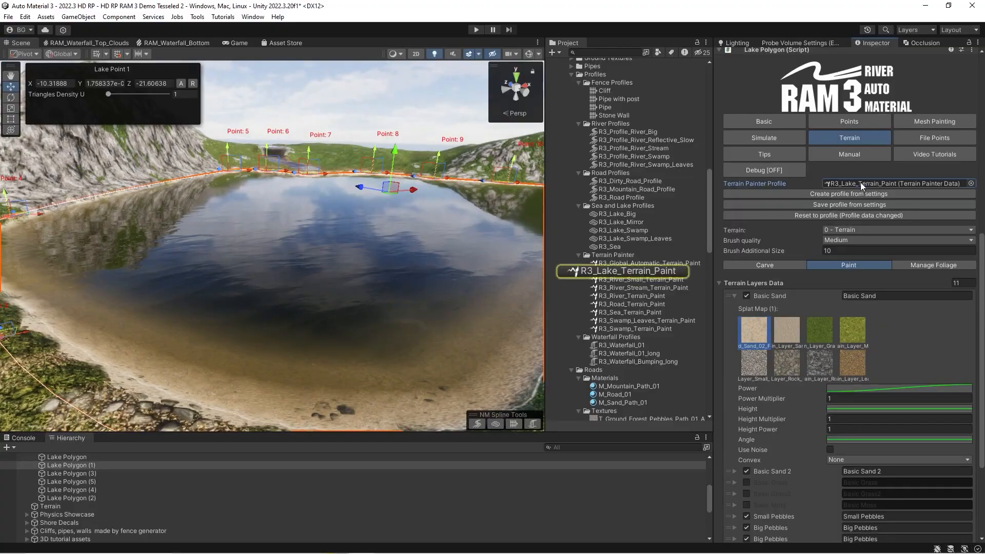
{"action": "mouse_move", "coordinate": [646, 322]}
{"action": "left_mouse_down"}
{"action": "mouse_move", "coordinate": [744, 246]}
{"action": "mouse_move", "coordinate": [863, 184]}
{"action": "left_mouse_up"}
{"action": "scroll", "coordinate": [856, 308], "scroll_direction": "down", "scroll_amount": 4}
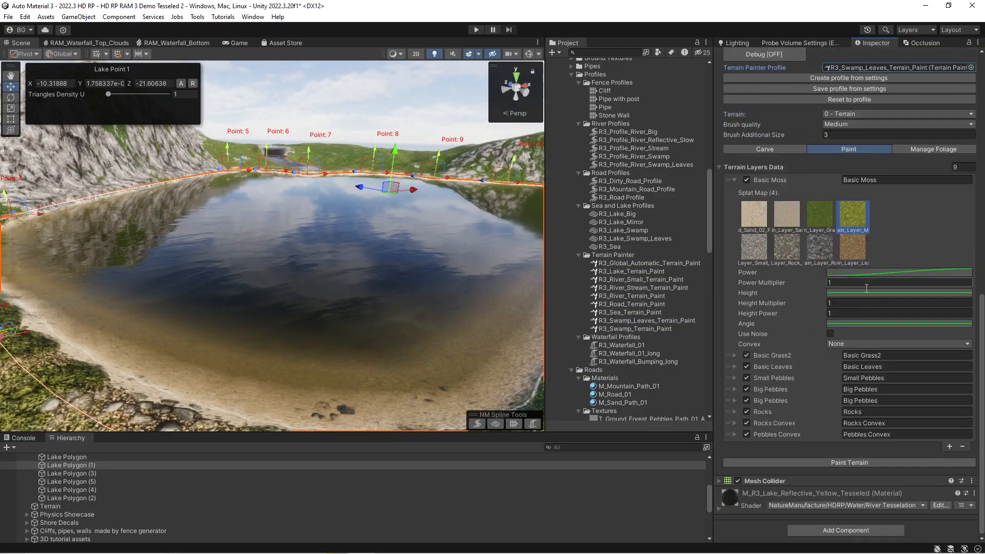
{"action": "left_click", "coordinate": [849, 463]}
{"action": "mouse_move", "coordinate": [408, 238]}
{"action": "right_mouse_down"}
{"action": "mouse_move", "coordinate": [212, 190]}
{"action": "mouse_move", "coordinate": [221, 192]}
{"action": "right_mouse_up"}
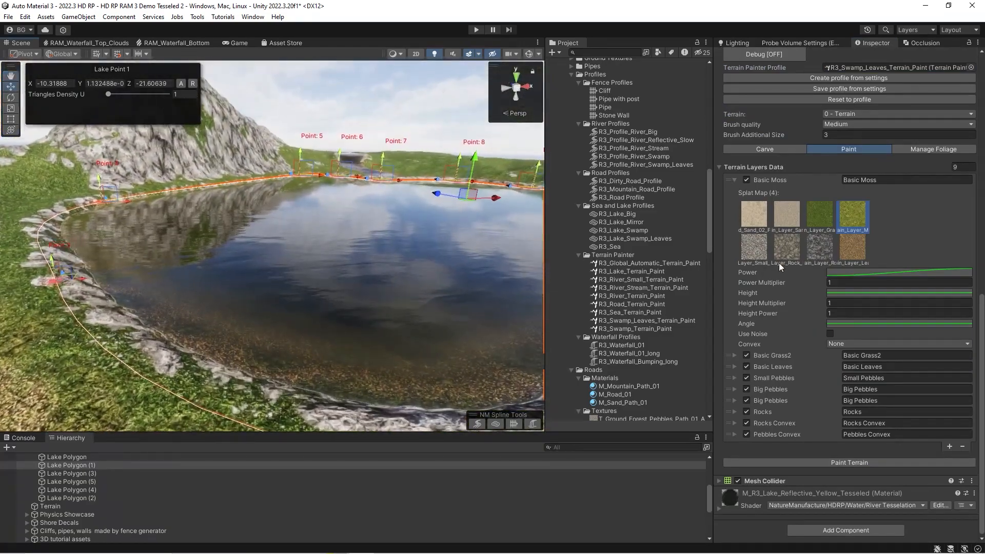
Assign R3_Lake_Terrain_Paint as the lake's terrain painter profile again
{"action": "scroll", "coordinate": [793, 236], "scroll_direction": "up", "scroll_amount": 3}
{"action": "left_click", "coordinate": [855, 121]}
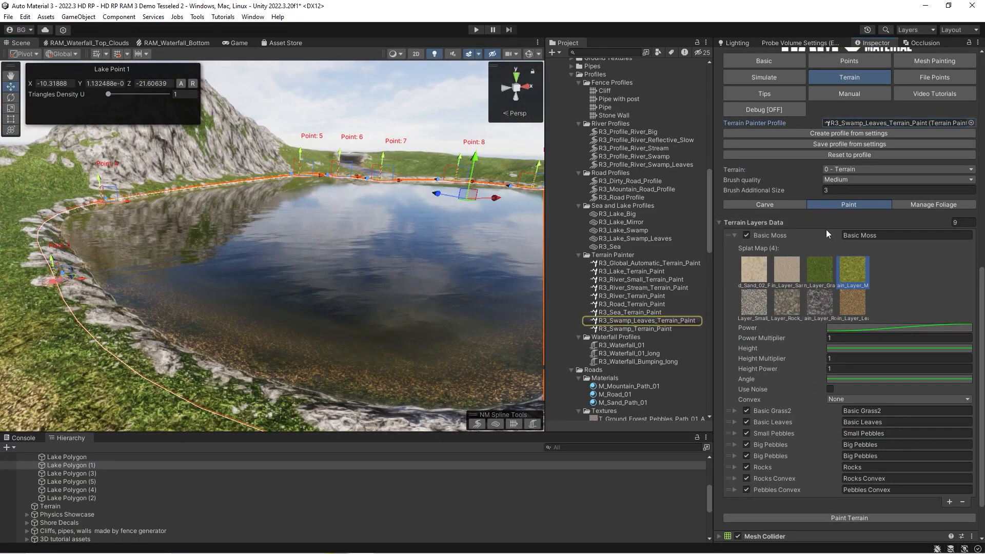
{"action": "mouse_move", "coordinate": [636, 319]}
{"action": "left_mouse_down"}
{"action": "mouse_move", "coordinate": [643, 279]}
{"action": "mouse_move", "coordinate": [767, 156]}
{"action": "mouse_move", "coordinate": [850, 120]}
{"action": "left_mouse_up"}
{"action": "left_click", "coordinate": [855, 121]}
{"action": "right_click_drag", "start_coordinate": [300, 200], "coordinate": [385, 279]}
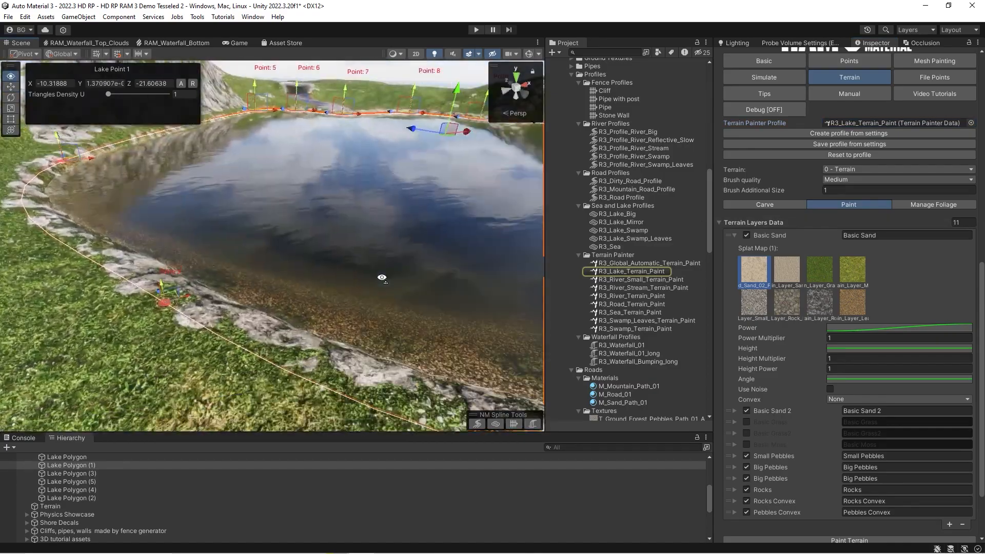
Set the first key of the Basic Sand layer's Power curve to time -30
{"action": "left_click", "coordinate": [837, 333]}
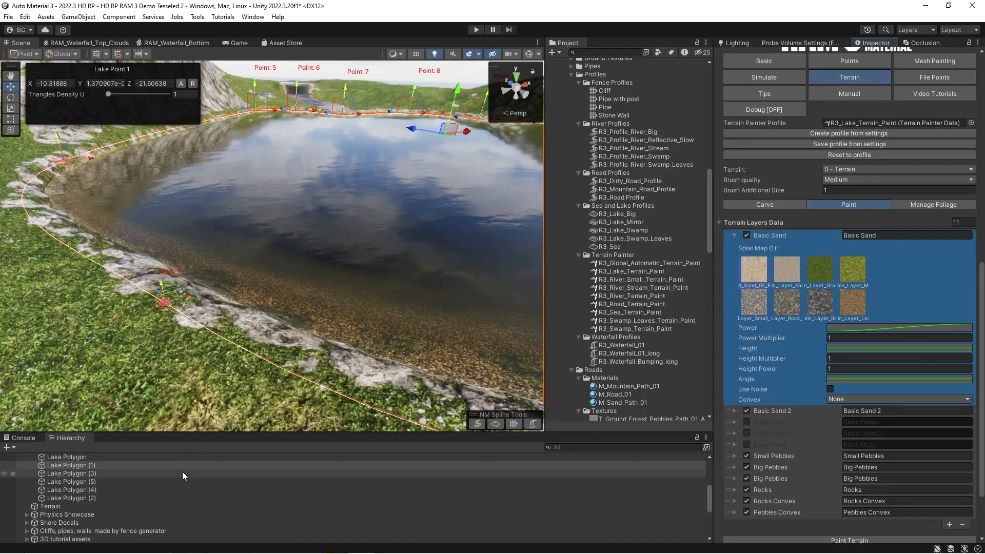
{"action": "right_click_drag", "start_coordinate": [188, 240], "coordinate": [145, 233]}
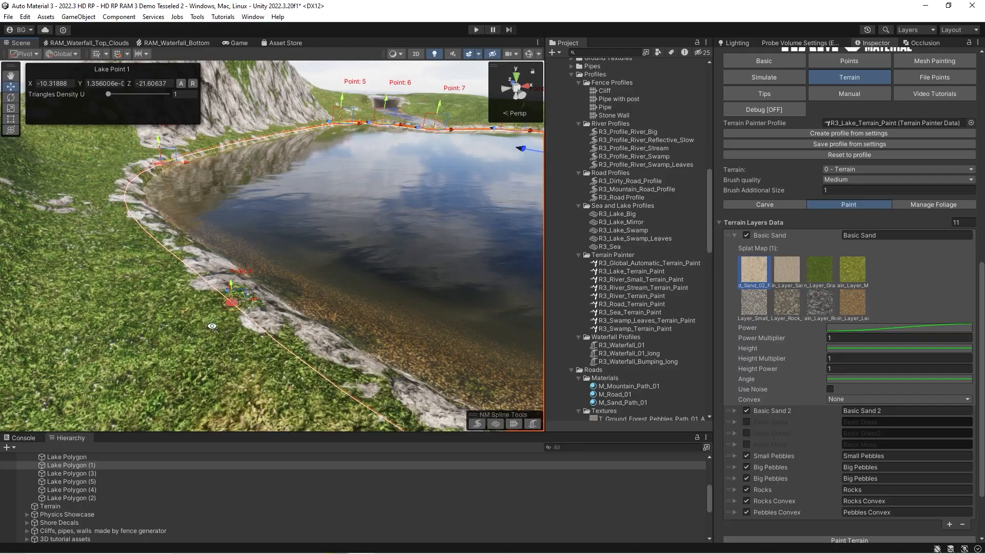
{"action": "right_click_drag", "start_coordinate": [219, 332], "coordinate": [267, 132]}
{"action": "right_click_drag", "start_coordinate": [283, 176], "coordinate": [133, 200]}
{"action": "right_click_drag", "start_coordinate": [94, 342], "coordinate": [205, 359]}
{"action": "left_click", "coordinate": [857, 328]}
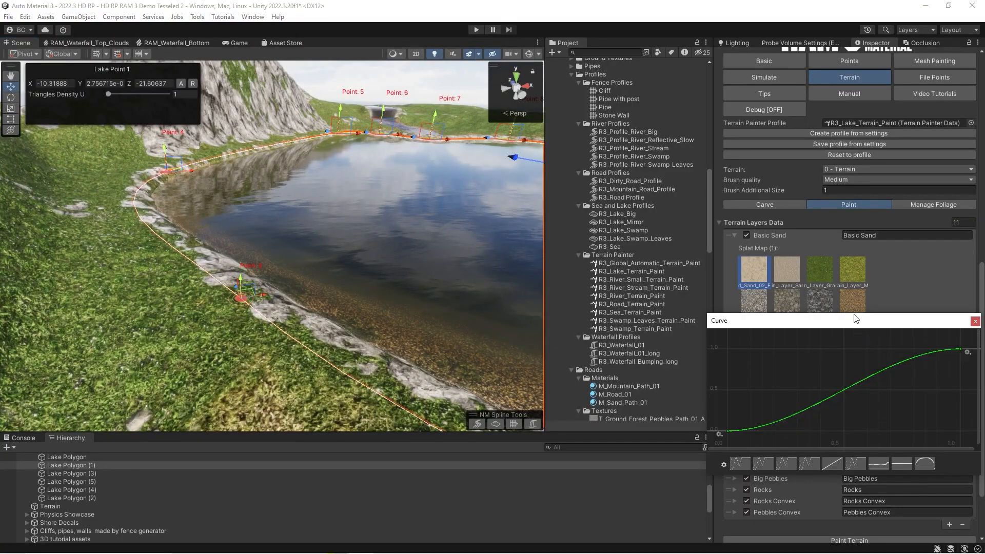
{"action": "right_click", "coordinate": [728, 432]}
{"action": "left_click", "coordinate": [751, 329]}
{"action": "left_click", "coordinate": [736, 417]}
{"action": "type", "text": "-30"}
{"action": "key", "text": "Return"}
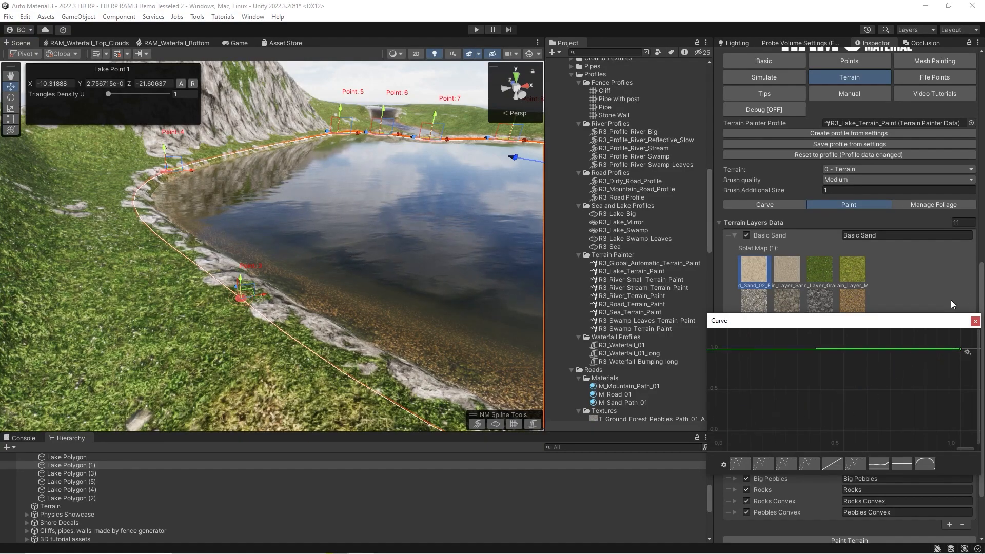
{"action": "left_click", "coordinate": [975, 321]}
Paint the terrain with the extended Basic Sand range and check the sand beyond the shoreline against the Power curve
{"action": "scroll", "coordinate": [857, 453], "scroll_direction": "down", "scroll_amount": 3}
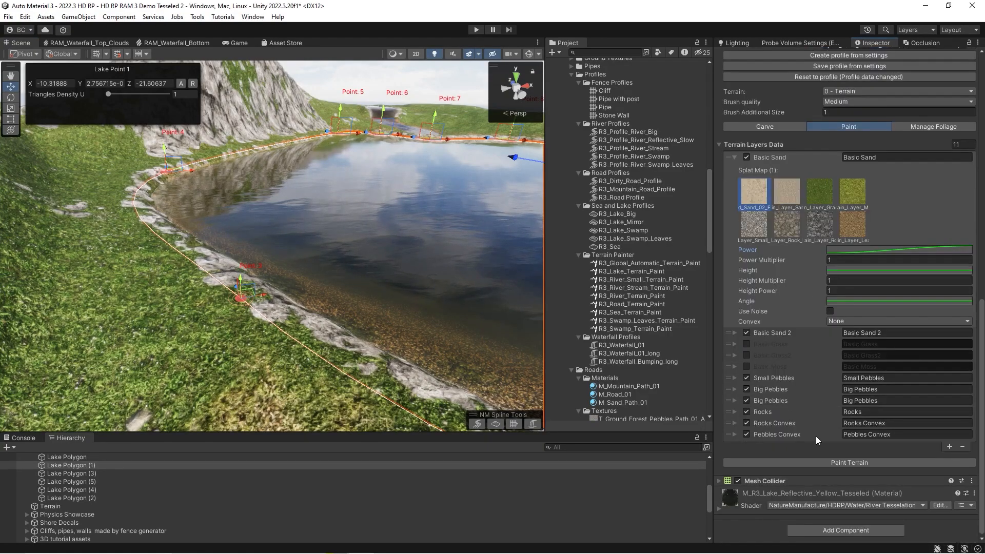
{"action": "left_click", "coordinate": [830, 461]}
{"action": "mouse_move", "coordinate": [267, 277]}
{"action": "right_mouse_down"}
{"action": "mouse_move", "coordinate": [368, 304]}
{"action": "mouse_move", "coordinate": [354, 217]}
{"action": "mouse_move", "coordinate": [284, 215]}
{"action": "right_mouse_up"}
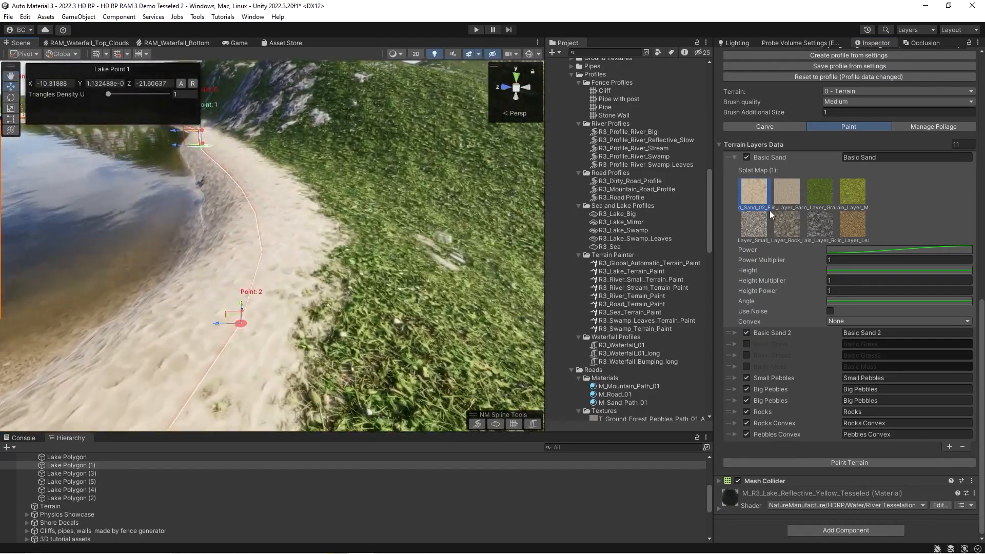
{"action": "left_click", "coordinate": [832, 249]}
{"action": "left_click", "coordinate": [727, 349]}
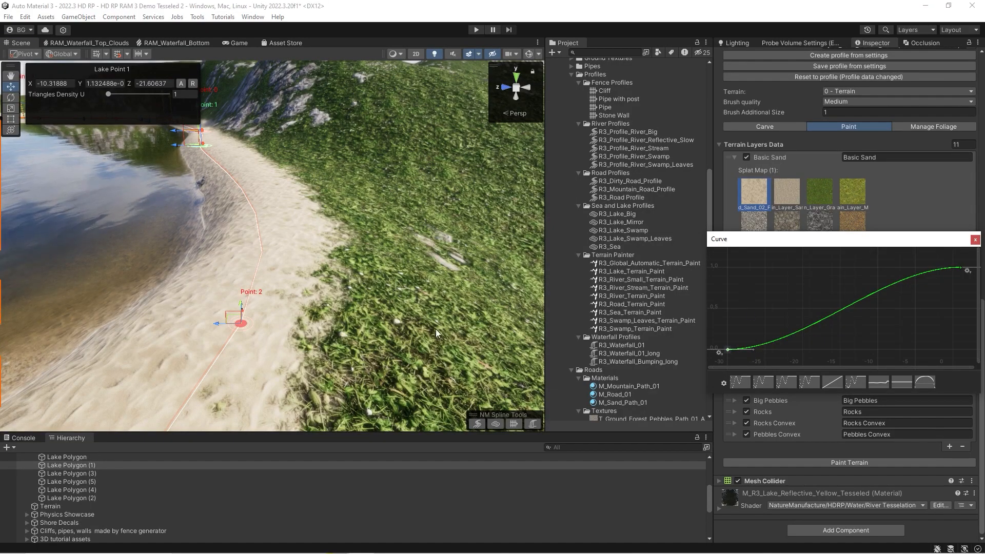
{"action": "right_click_drag", "start_coordinate": [315, 160], "coordinate": [420, 282]}
{"action": "key", "text": "s"}
{"action": "right_click_drag", "start_coordinate": [389, 232], "coordinate": [384, 235]}
Set the first key of the Basic Sand layer's Power curve to time 0 and close the curve
{"action": "left_click", "coordinate": [834, 249]}
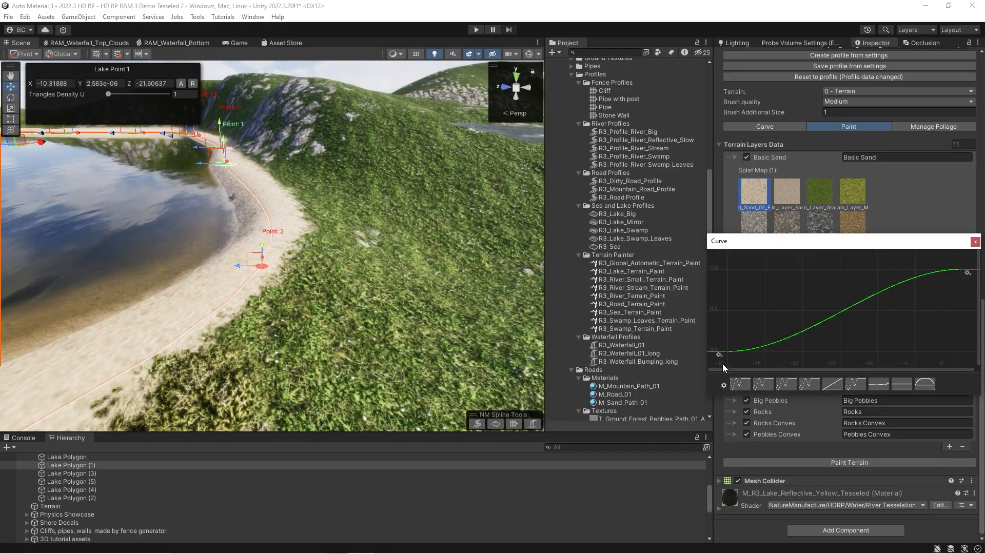
{"action": "right_click", "coordinate": [729, 352]}
{"action": "left_click", "coordinate": [754, 366]}
{"action": "left_click", "coordinate": [748, 338]}
{"action": "type", "text": "0"}
{"action": "key", "text": "Return"}
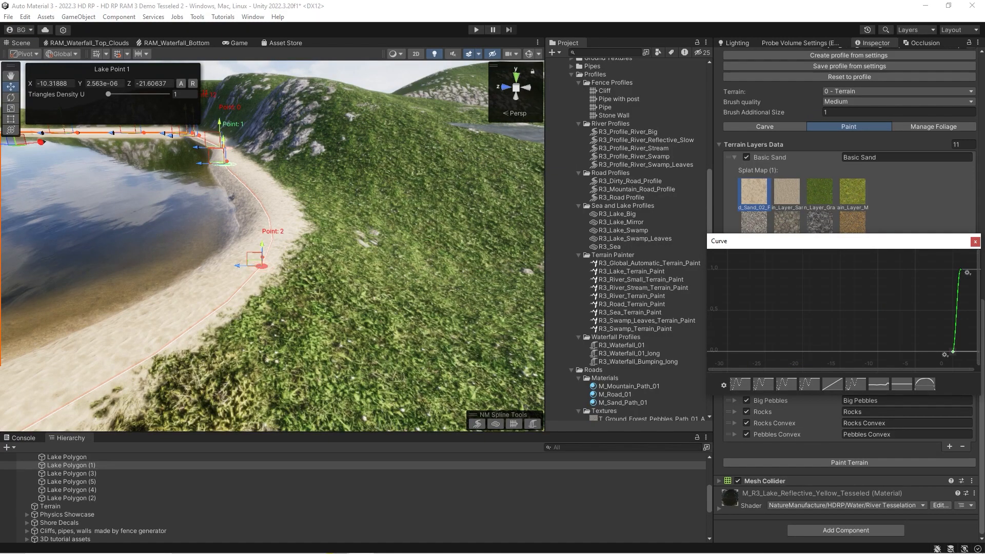
{"action": "left_click", "coordinate": [974, 241]}
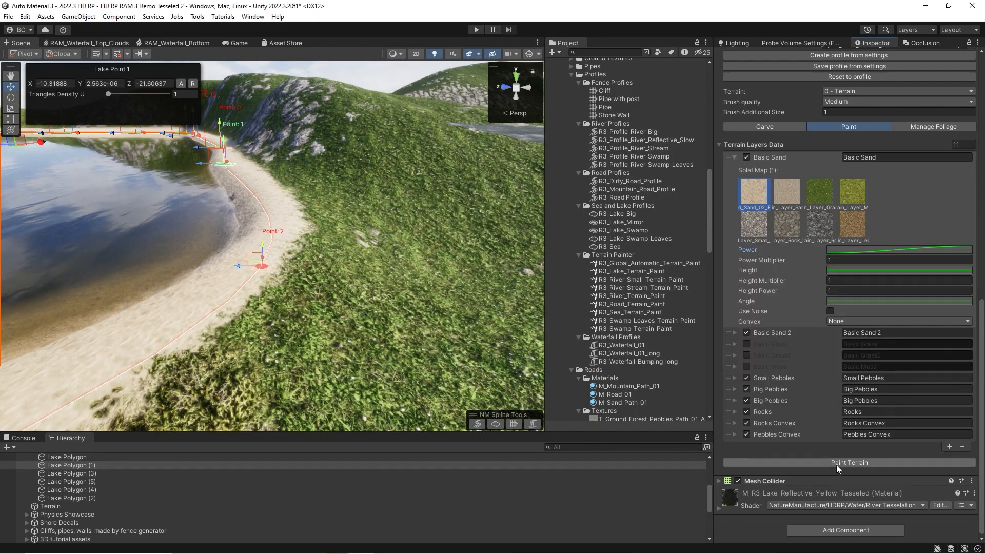
Examine the sand beach around the lake and the rocky patches on the sandy slopes
{"action": "key", "text": "s"}
{"action": "right_click_drag", "start_coordinate": [354, 259], "coordinate": [238, 277]}
{"action": "key", "text": "w"}
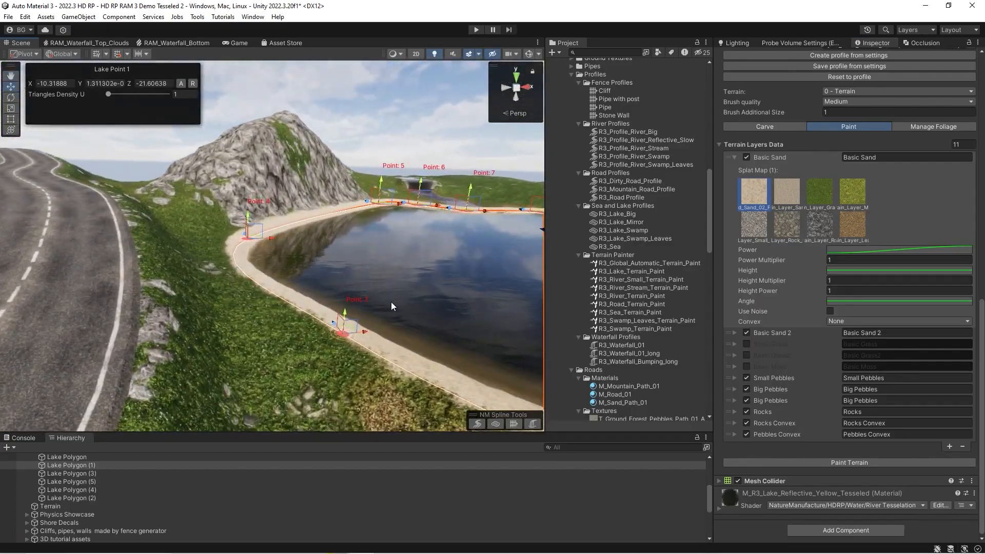
{"action": "key", "text": "w"}
{"action": "right_click_drag", "start_coordinate": [359, 275], "coordinate": [246, 231]}
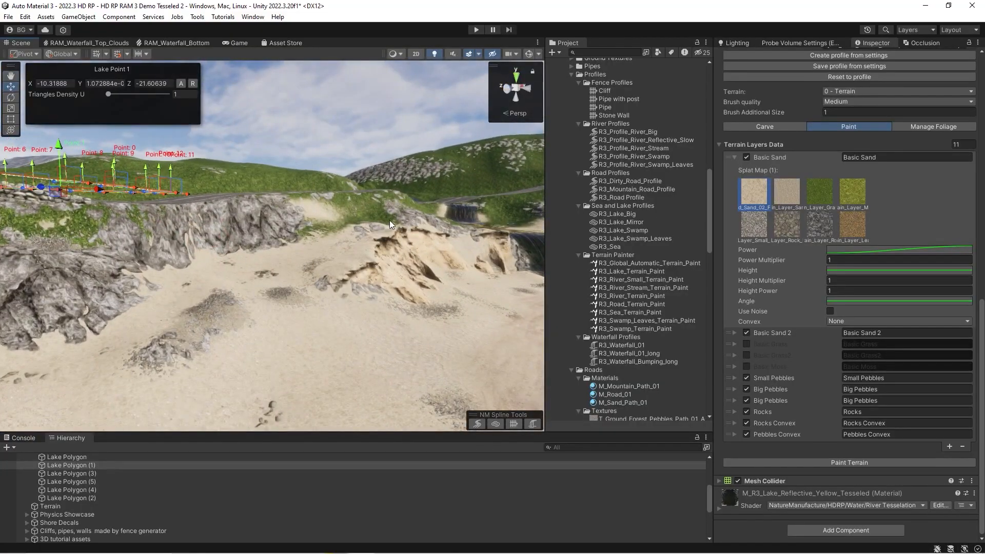
{"action": "right_click_drag", "start_coordinate": [177, 289], "coordinate": [92, 323]}
{"action": "right_click_drag", "start_coordinate": [318, 256], "coordinate": [293, 215]}
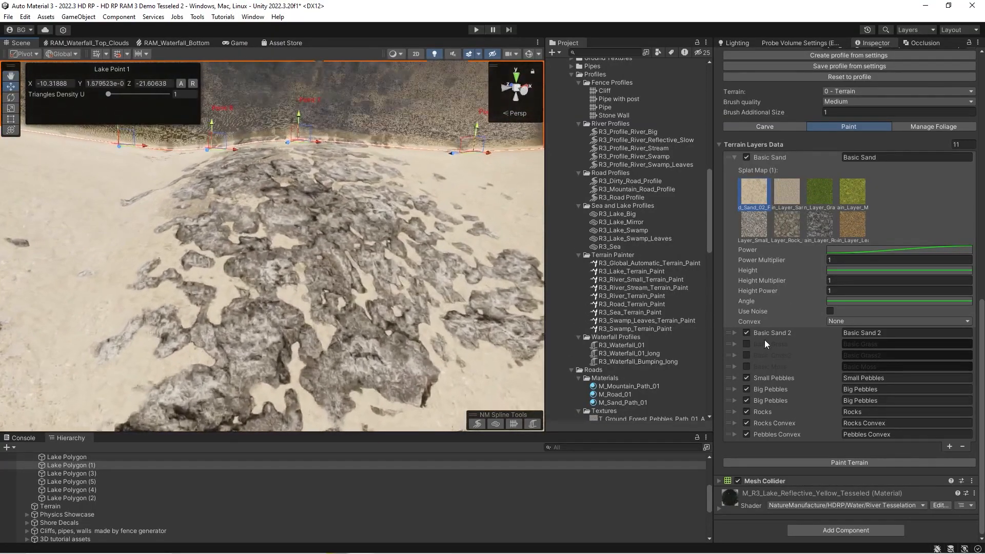
Expand the Rocks layer and examine its Angle curve, Power curve and Convex options against the painted slope
{"action": "left_click", "coordinate": [734, 411]}
{"action": "scroll", "coordinate": [759, 418], "scroll_direction": "down", "scroll_amount": 3}
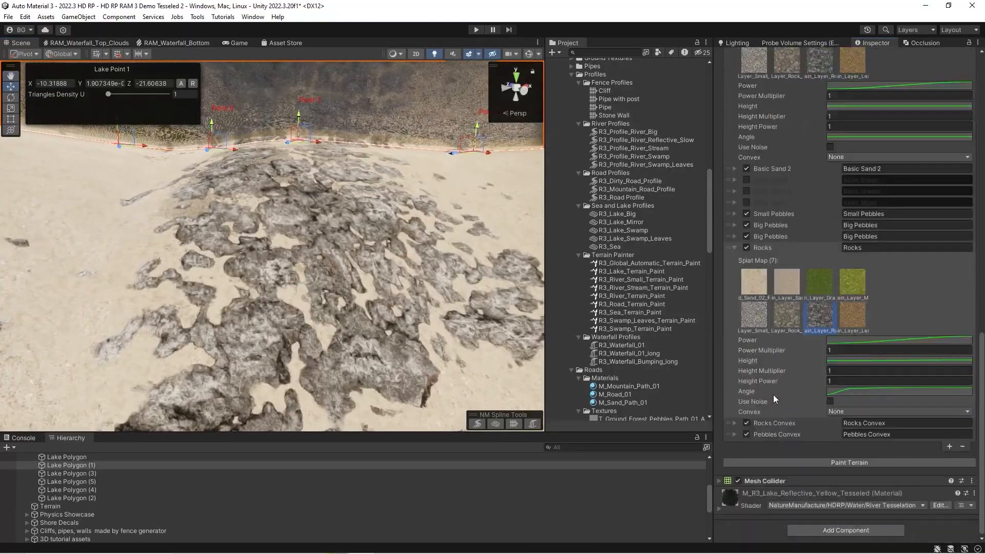
{"action": "left_click", "coordinate": [835, 392]}
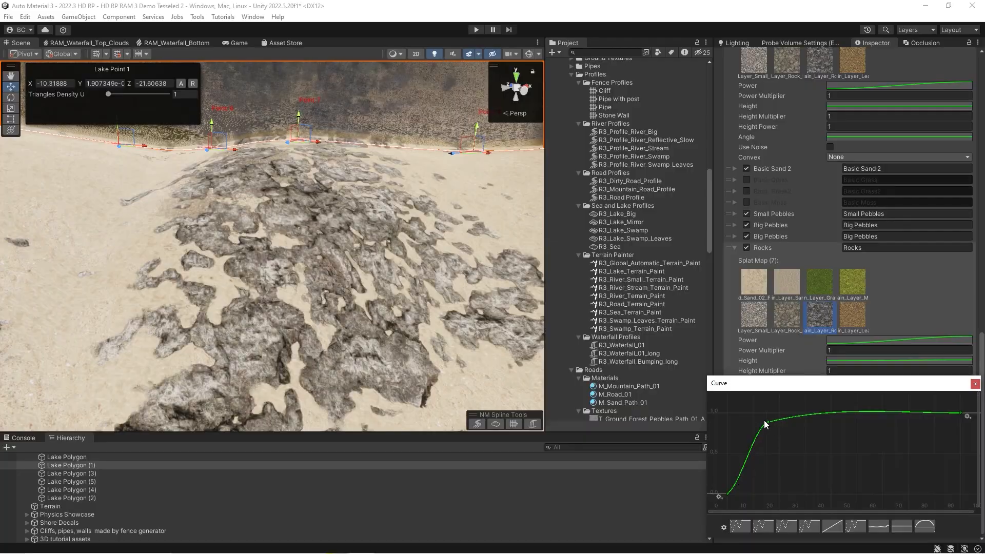
{"action": "left_click", "coordinate": [975, 383]}
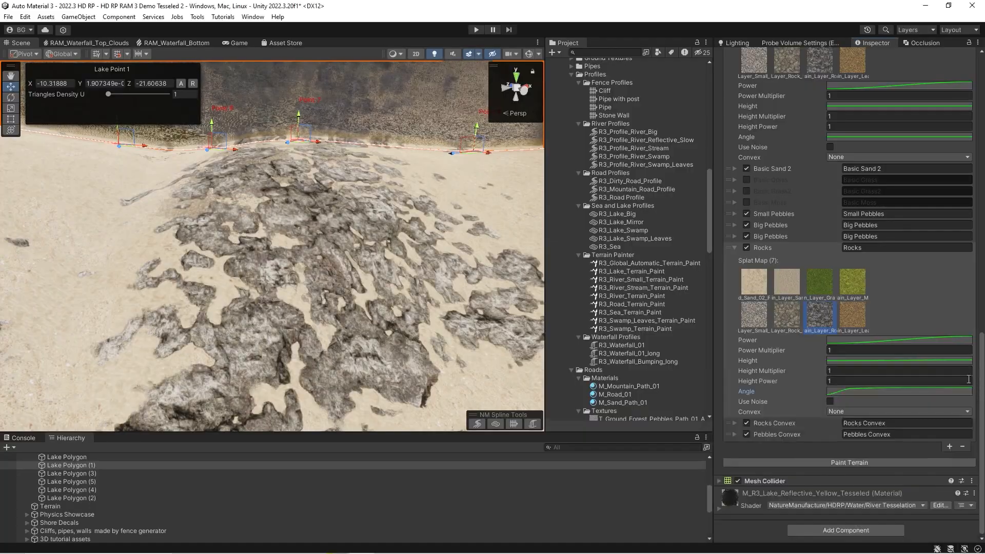
{"action": "left_click", "coordinate": [841, 341]}
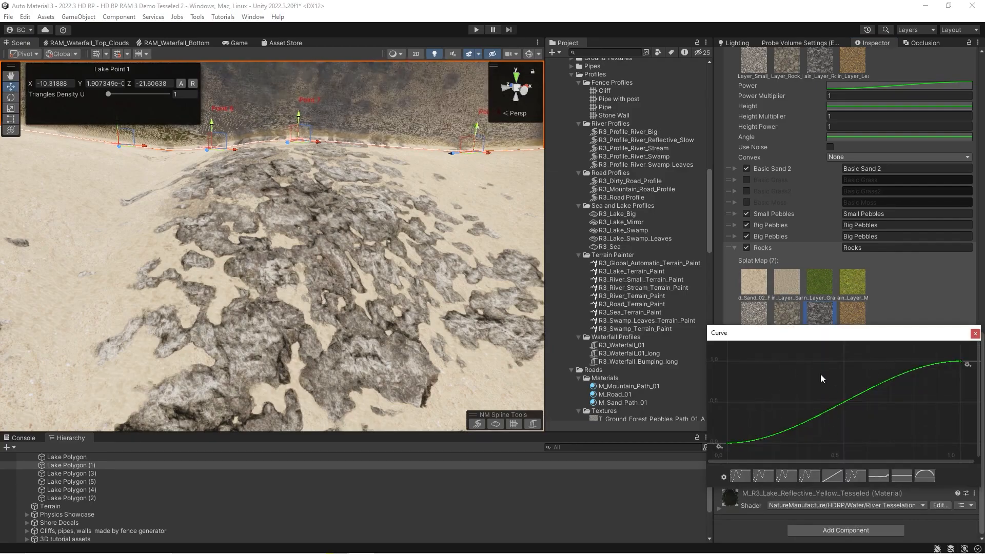
{"action": "left_click", "coordinate": [975, 333]}
{"action": "right_click_drag", "start_coordinate": [362, 285], "coordinate": [356, 287]}
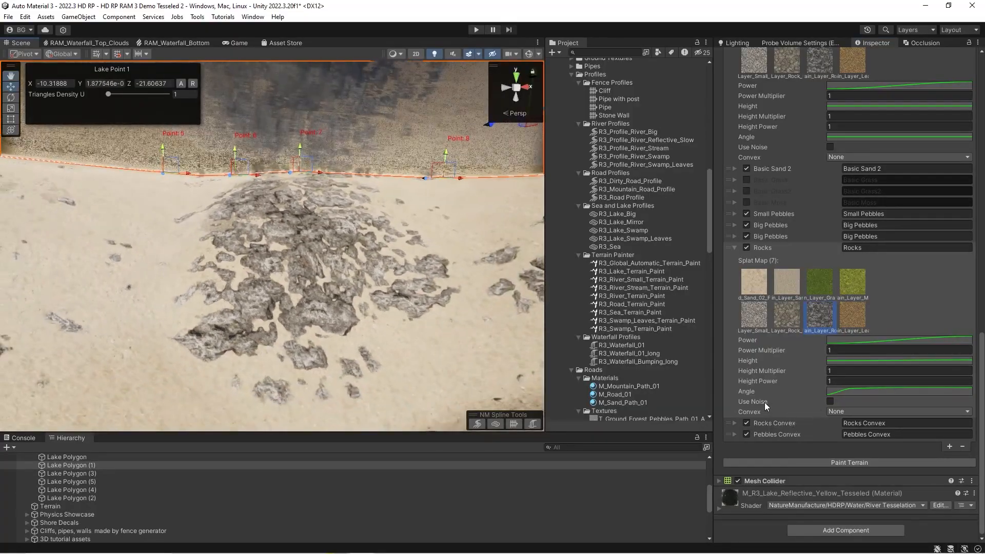
{"action": "left_click", "coordinate": [845, 412]}
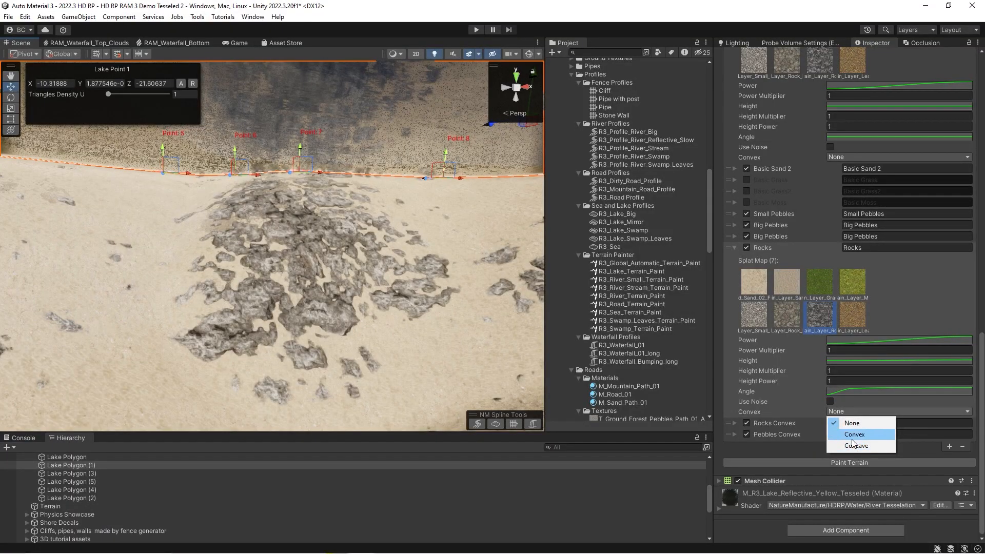
{"action": "right_click_drag", "start_coordinate": [363, 272], "coordinate": [164, 267]}
Display the settings of the R3_Lake_Big lake profile and return to the beginning of the scene hierarchy
{"action": "left_click", "coordinate": [617, 214]}
{"action": "scroll", "coordinate": [122, 480], "scroll_direction": "up", "scroll_amount": 2}
{"action": "scroll", "coordinate": [122, 477], "scroll_direction": "up", "scroll_amount": 2}
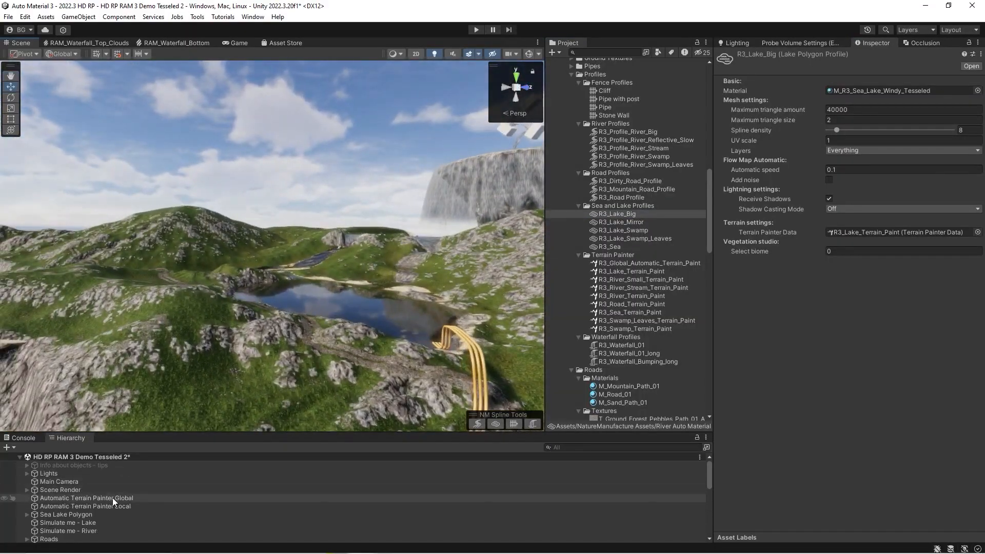
Select the local and global automatic terrain painters in turn and examine the terrain area that each spline covers
{"action": "left_click", "coordinate": [112, 497]}
{"action": "mouse_move", "coordinate": [251, 302]}
{"action": "right_mouse_down"}
{"action": "mouse_move", "coordinate": [252, 292]}
{"action": "mouse_move", "coordinate": [227, 345]}
{"action": "right_mouse_up"}
{"action": "key", "text": "w"}
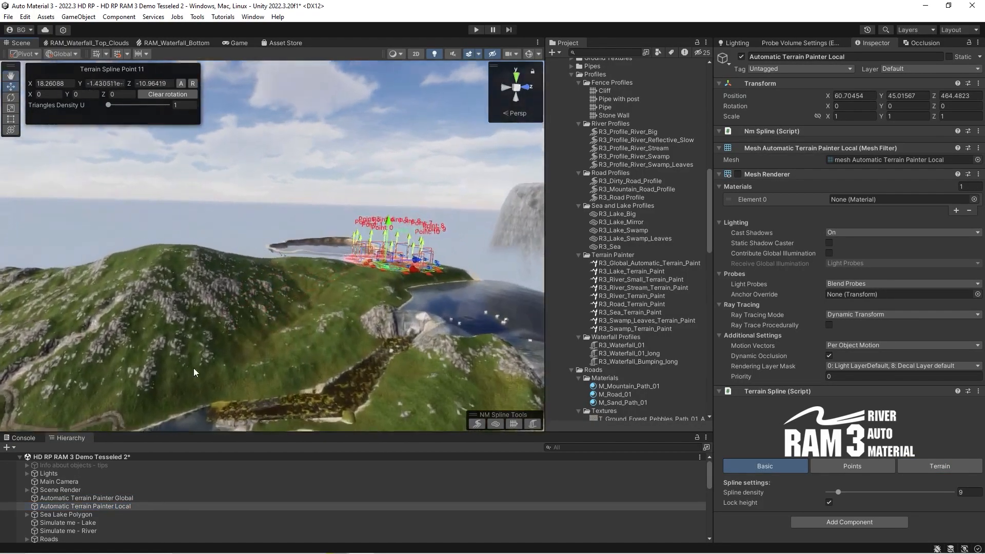
{"action": "left_click", "coordinate": [113, 499]}
{"action": "right_click_drag", "start_coordinate": [182, 254], "coordinate": [252, 214]}
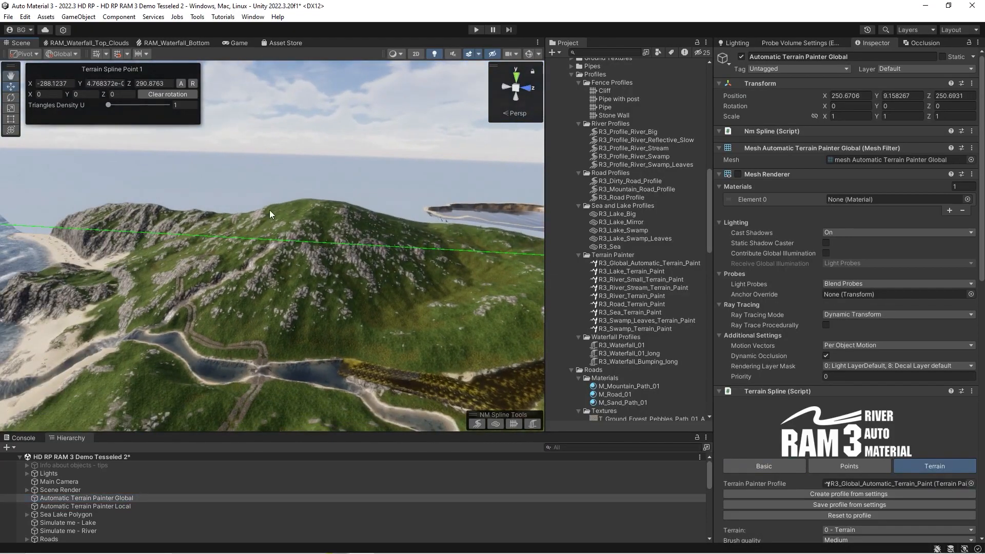
{"action": "right_click_drag", "start_coordinate": [87, 240], "coordinate": [349, 249]}
{"action": "key", "text": "w"}
Collapse the Rocks layer and expand the second Big Pebbles layer of the global terrain painter to examine its paint settings
{"action": "scroll", "coordinate": [810, 320], "scroll_direction": "down", "scroll_amount": 3}
{"action": "scroll", "coordinate": [810, 319], "scroll_direction": "down", "scroll_amount": 10}
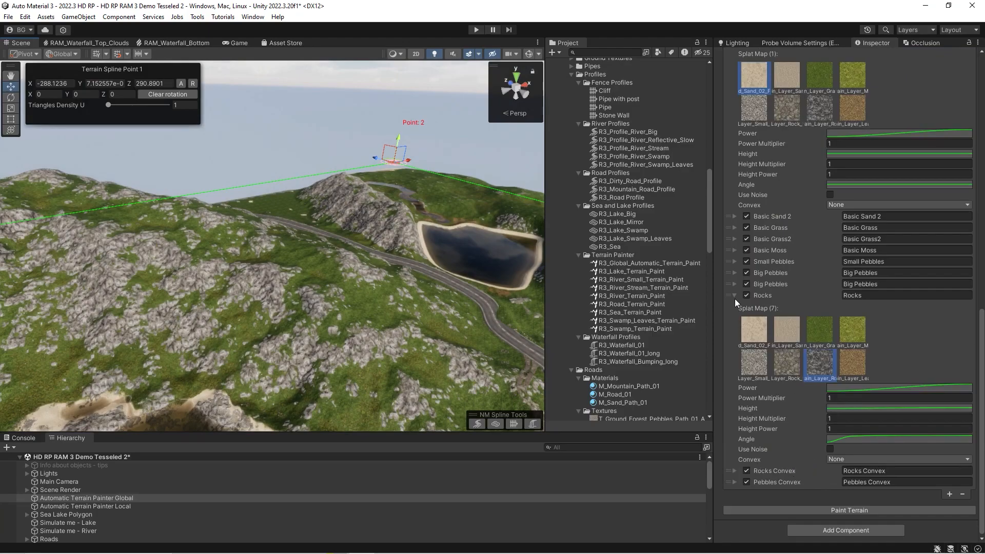
{"action": "left_click", "coordinate": [734, 296]}
{"action": "left_click", "coordinate": [734, 448]}
{"action": "scroll", "coordinate": [785, 441], "scroll_direction": "down", "scroll_amount": 5}
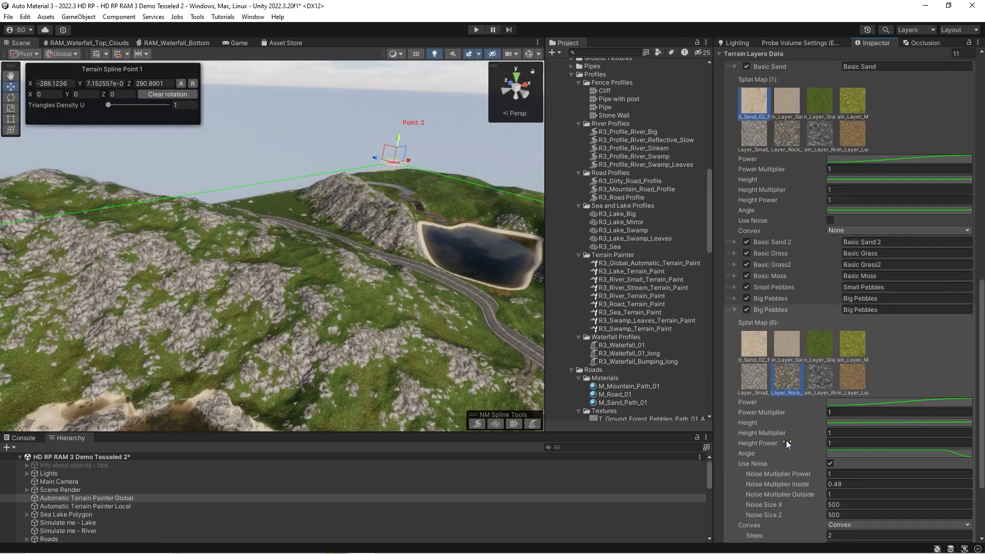
{"action": "right_click_drag", "start_coordinate": [328, 265], "coordinate": [133, 263]}
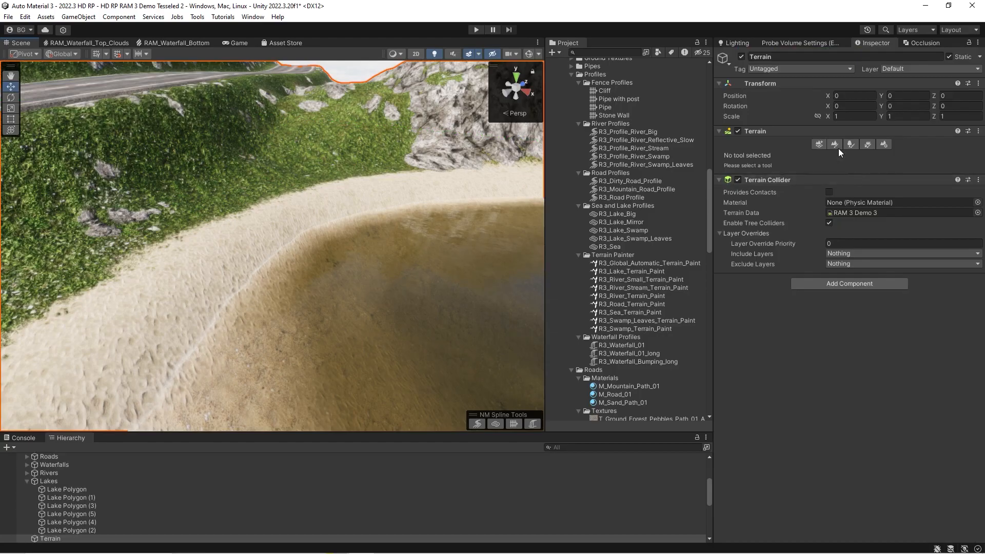
Select Lake Polygon (1) beside the road and examine its terrain carve curve
{"action": "left_click", "coordinate": [432, 203]}
{"action": "scroll", "coordinate": [821, 374], "scroll_direction": "down", "scroll_amount": 10}
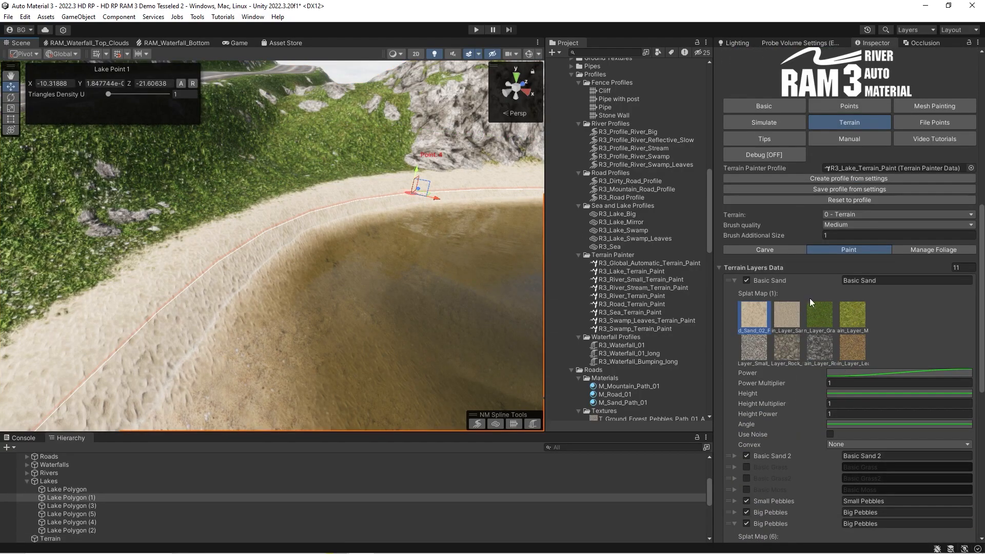
{"action": "left_click", "coordinate": [761, 250]}
{"action": "left_click", "coordinate": [836, 365]}
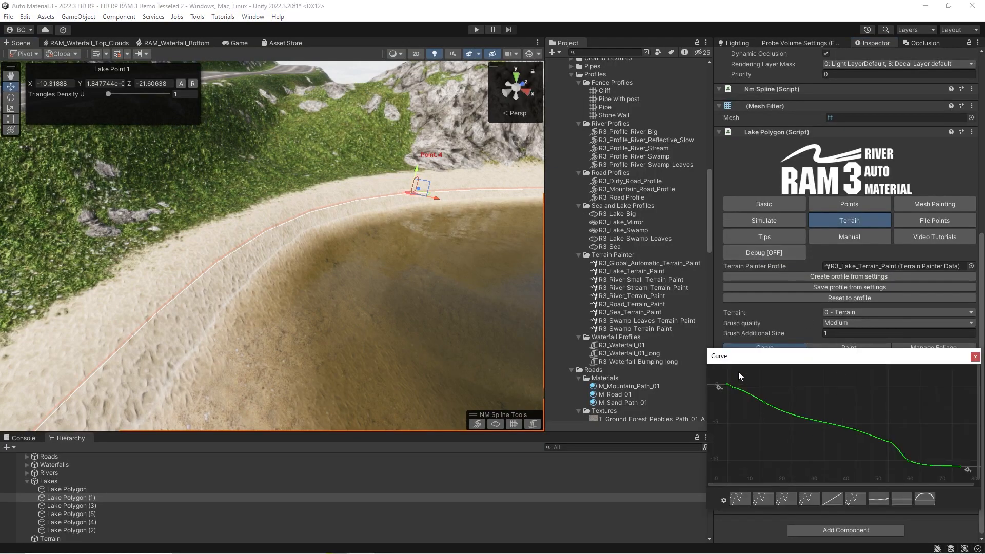
{"action": "left_click", "coordinate": [974, 357]}
{"action": "right_click_drag", "start_coordinate": [354, 259], "coordinate": [482, 256]}
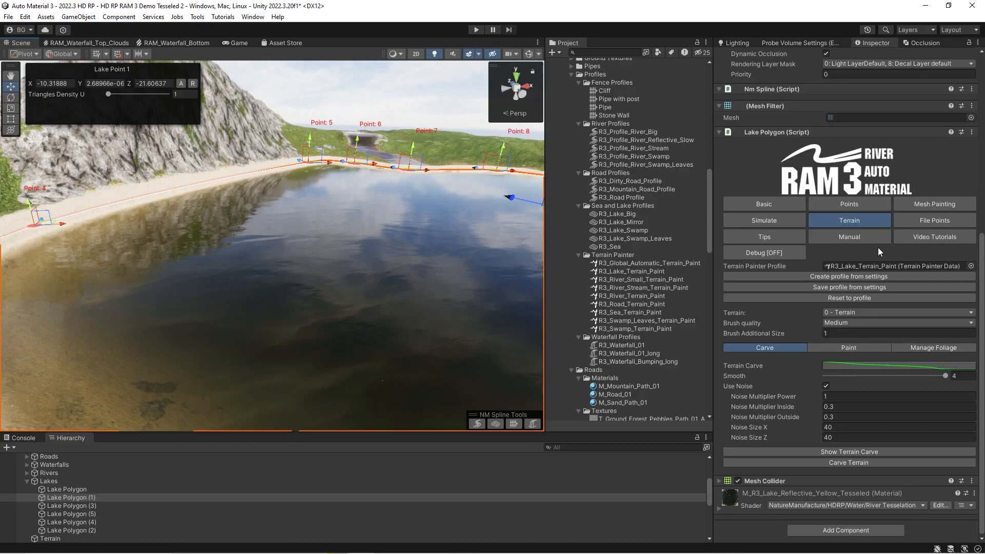
Examine the terrain paint layers and painter profile of Lake Polygon (1) against its sandy shore
{"action": "left_click", "coordinate": [849, 349]}
{"action": "scroll", "coordinate": [850, 355], "scroll_direction": "down", "scroll_amount": 10}
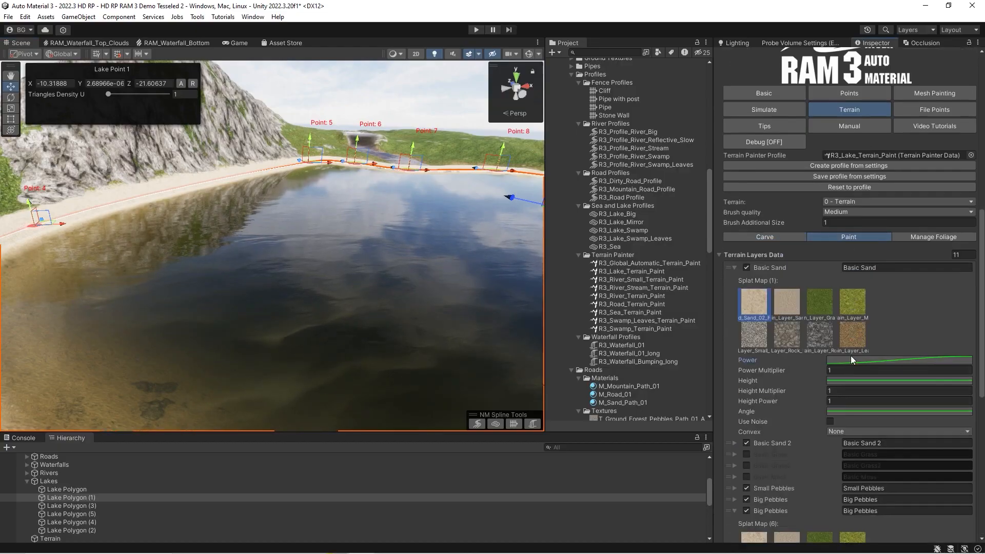
{"action": "scroll", "coordinate": [775, 370], "scroll_direction": "down", "scroll_amount": 2}
{"action": "right_click_drag", "start_coordinate": [318, 215], "coordinate": [197, 169]}
{"action": "right_click_drag", "start_coordinate": [420, 207], "coordinate": [337, 245]}
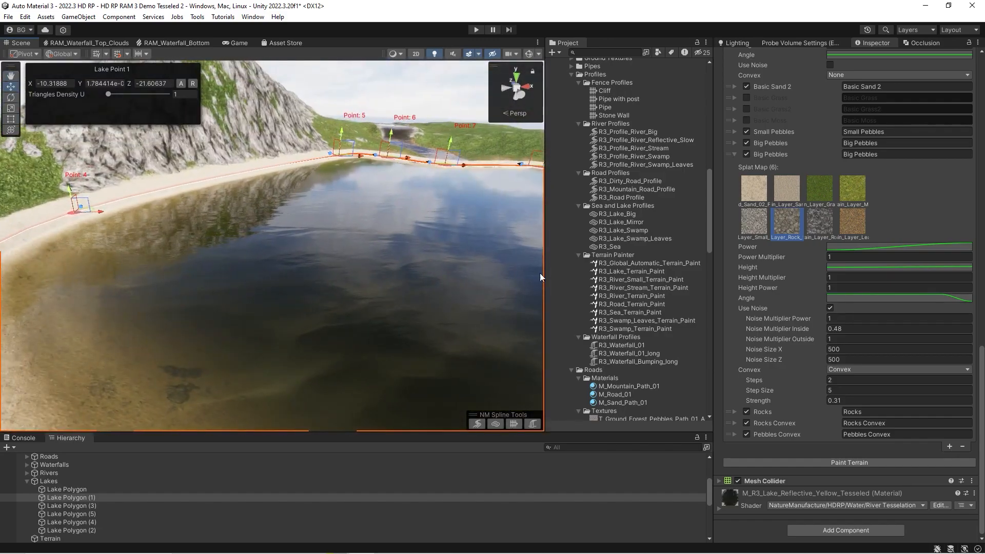
{"action": "scroll", "coordinate": [820, 222], "scroll_direction": "up", "scroll_amount": 10}
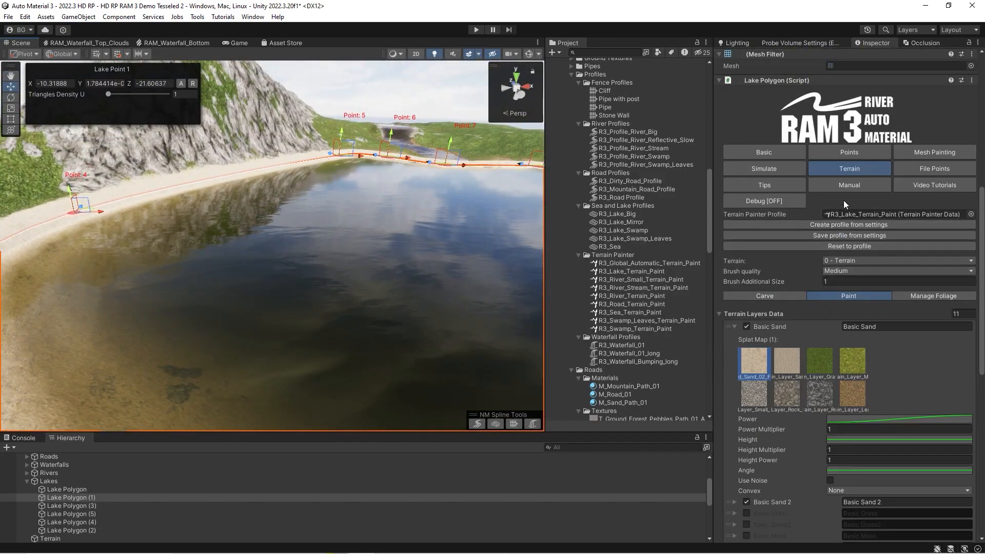
{"action": "scroll", "coordinate": [830, 415], "scroll_direction": "down", "scroll_amount": 10}
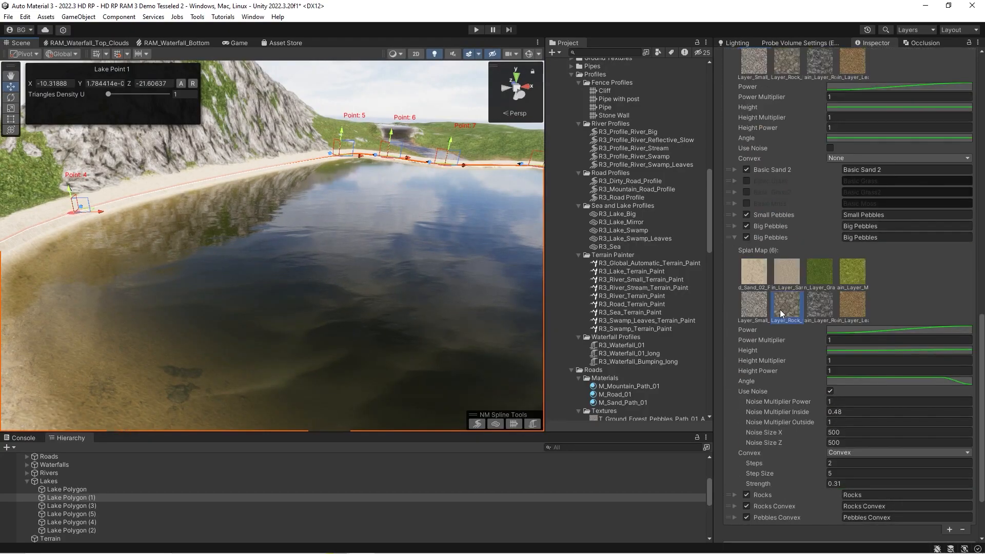
{"action": "scroll", "coordinate": [782, 313], "scroll_direction": "down", "scroll_amount": 3}
{"action": "scroll", "coordinate": [842, 282], "scroll_direction": "up", "scroll_amount": 10}
{"action": "scroll", "coordinate": [852, 320], "scroll_direction": "up", "scroll_amount": 4}
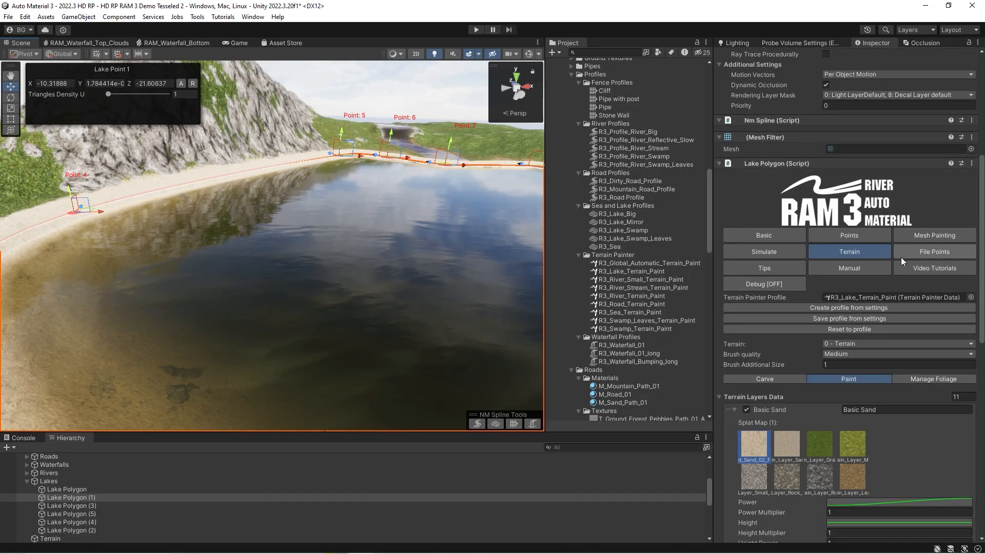
Display the foliage management settings of Lake Polygon (1) and examine the grass around the shoreline
{"action": "right_click_drag", "start_coordinate": [379, 254], "coordinate": [386, 255]}
{"action": "key", "text": "s"}
{"action": "left_click", "coordinate": [928, 382]}
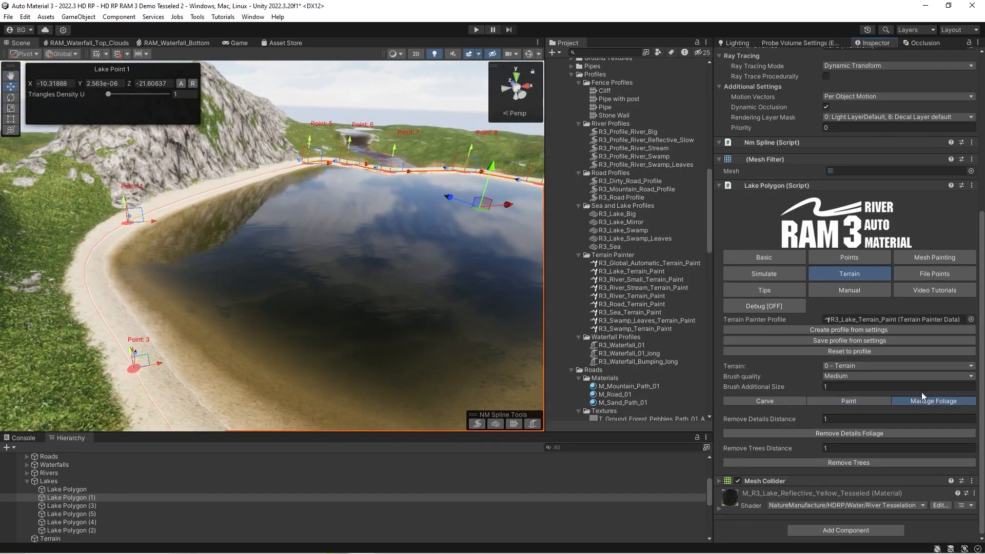
{"action": "key", "text": "w"}
{"action": "right_click_drag", "start_coordinate": [339, 272], "coordinate": [365, 272]}
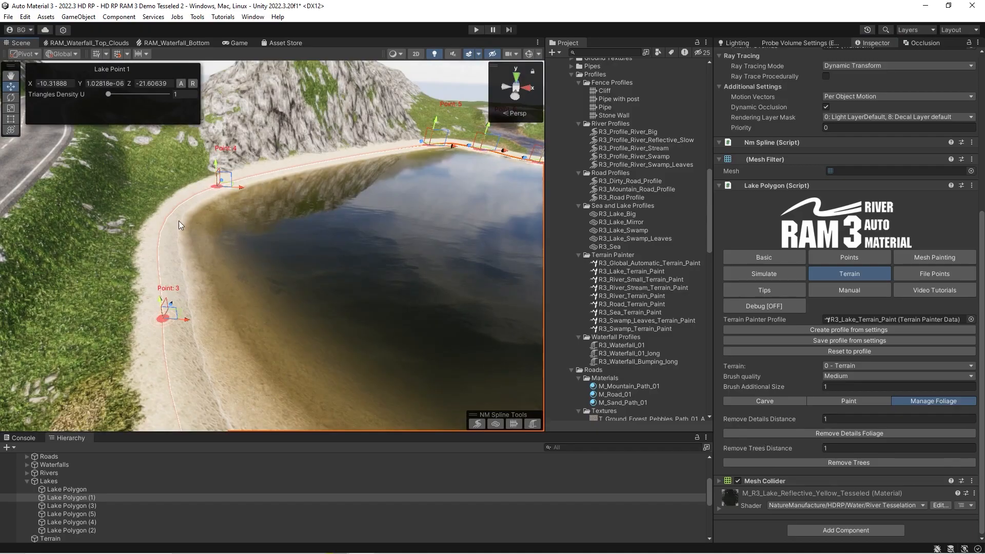
{"action": "key", "text": "s"}
{"action": "right_click_drag", "start_coordinate": [110, 261], "coordinate": [304, 179]}
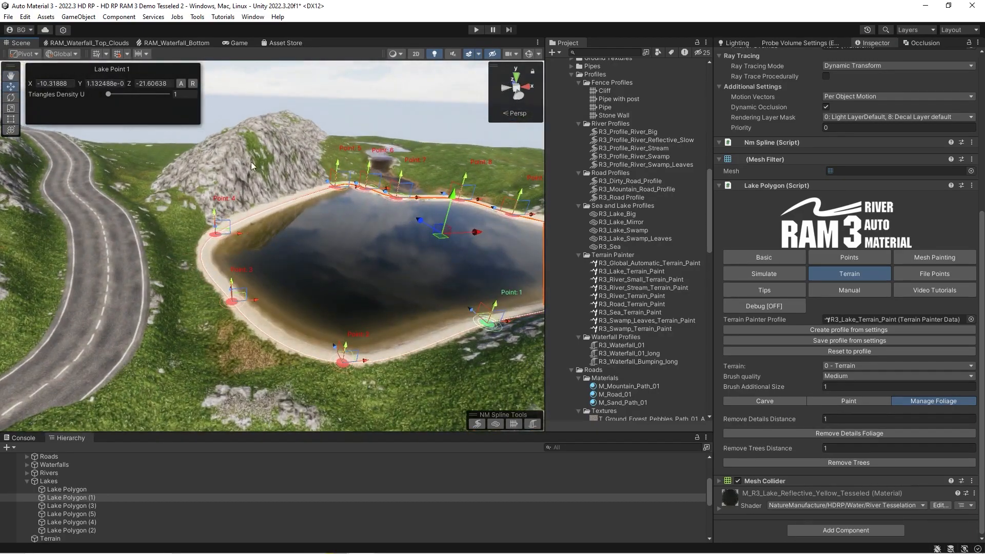
{"action": "right_click_drag", "start_coordinate": [368, 263], "coordinate": [475, 257]}
{"action": "key", "text": "w"}
{"action": "key", "text": "s"}
{"action": "key", "text": "d"}
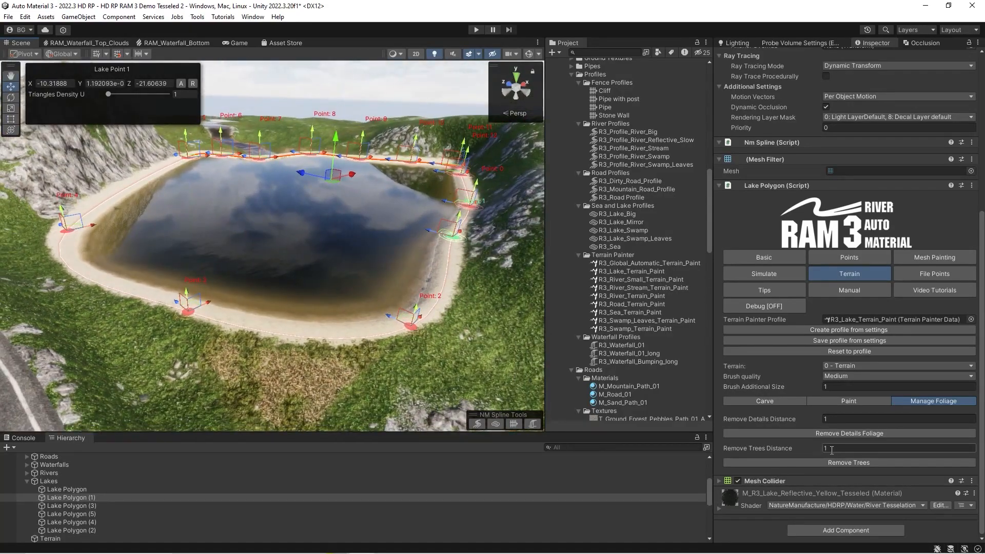
{"action": "right_click_drag", "start_coordinate": [419, 291], "coordinate": [399, 291]}
{"action": "key", "text": "w"}
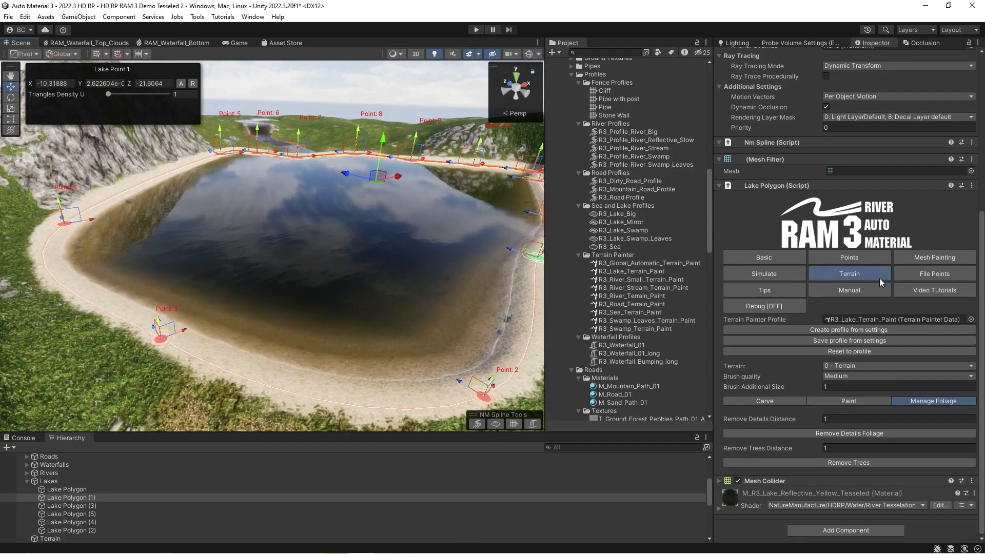
{"action": "scroll", "coordinate": [398, 241], "scroll_direction": "down", "scroll_amount": 3}
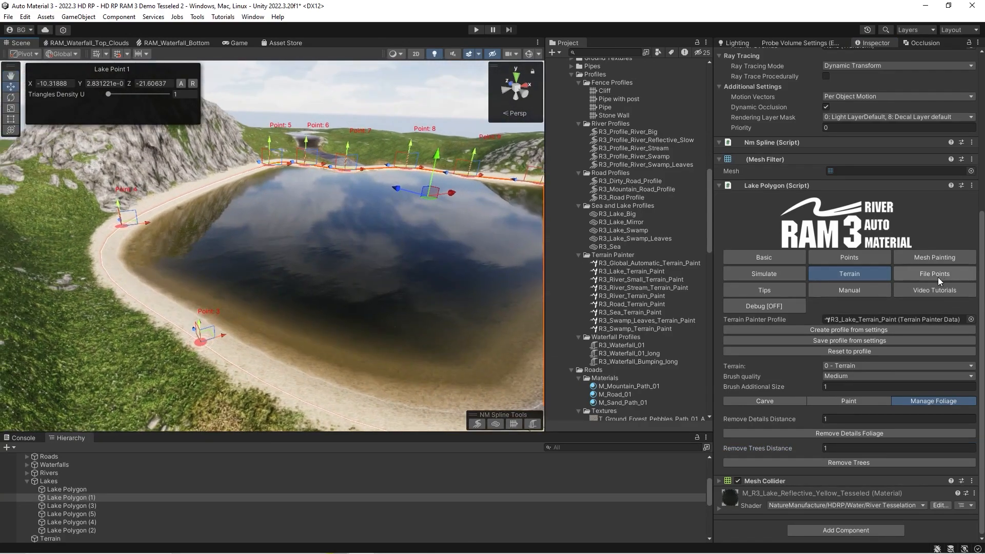
Create a lake polygon with one point in the grassy valley and assign it the R3_Lake_Mirror profile
{"action": "right_click_drag", "start_coordinate": [412, 282], "coordinate": [171, 264]}
{"action": "scroll", "coordinate": [170, 264], "scroll_direction": "down", "scroll_amount": 3}
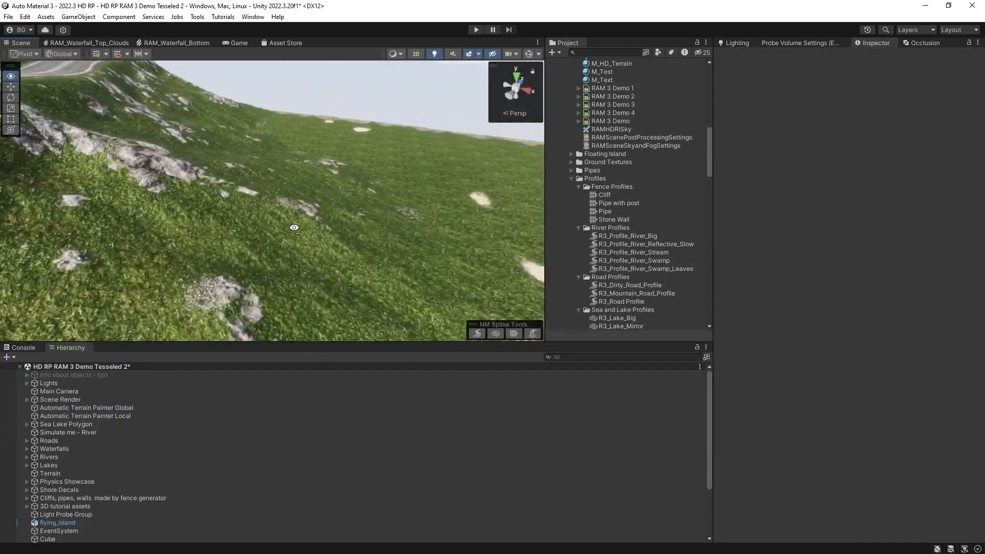
{"action": "left_click", "coordinate": [13, 357]}
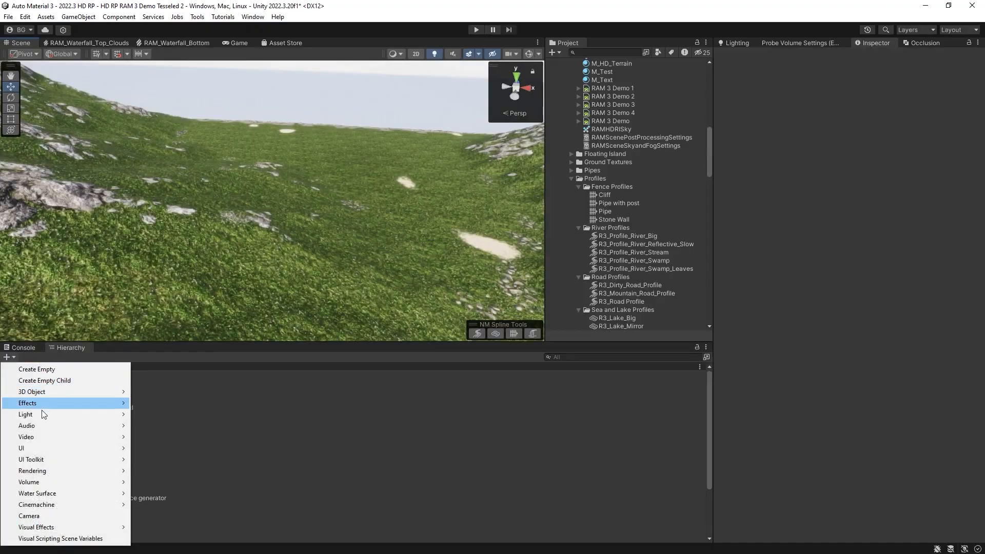
{"action": "mouse_move", "coordinate": [38, 395]}
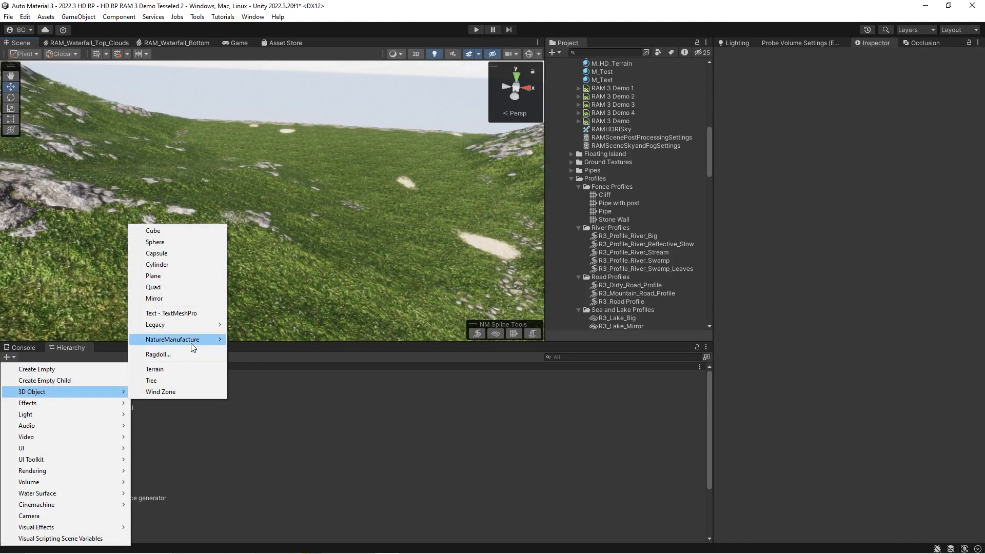
{"action": "mouse_move", "coordinate": [191, 340]}
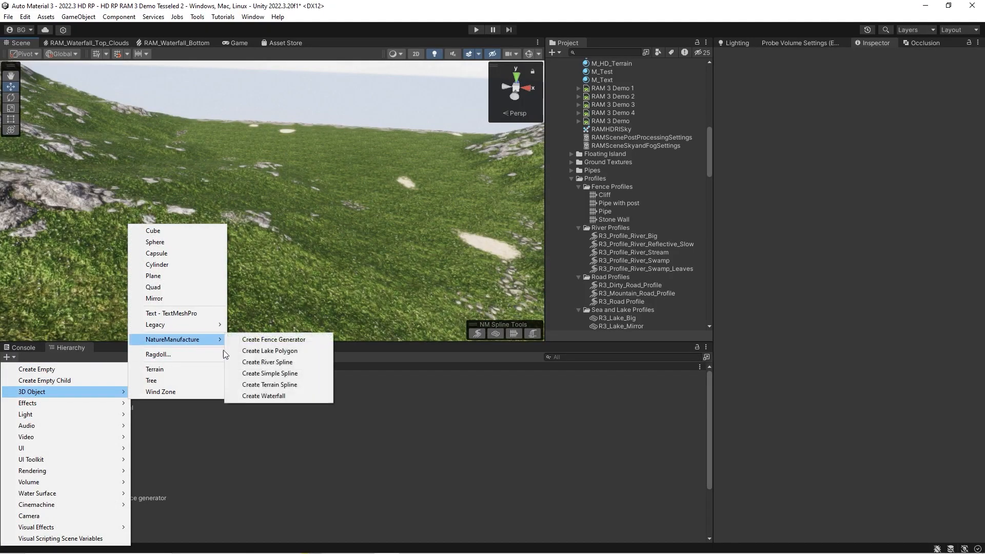
{"action": "left_click", "coordinate": [284, 351]}
{"action": "left_click", "coordinate": [267, 232], "text": "ctrl"}
{"action": "left_click_drag", "start_coordinate": [290, 235], "coordinate": [467, 245]}
{"action": "right_click_drag", "start_coordinate": [329, 233], "coordinate": [354, 247]}
{"action": "scroll", "coordinate": [775, 314], "scroll_direction": "down", "scroll_amount": 10}
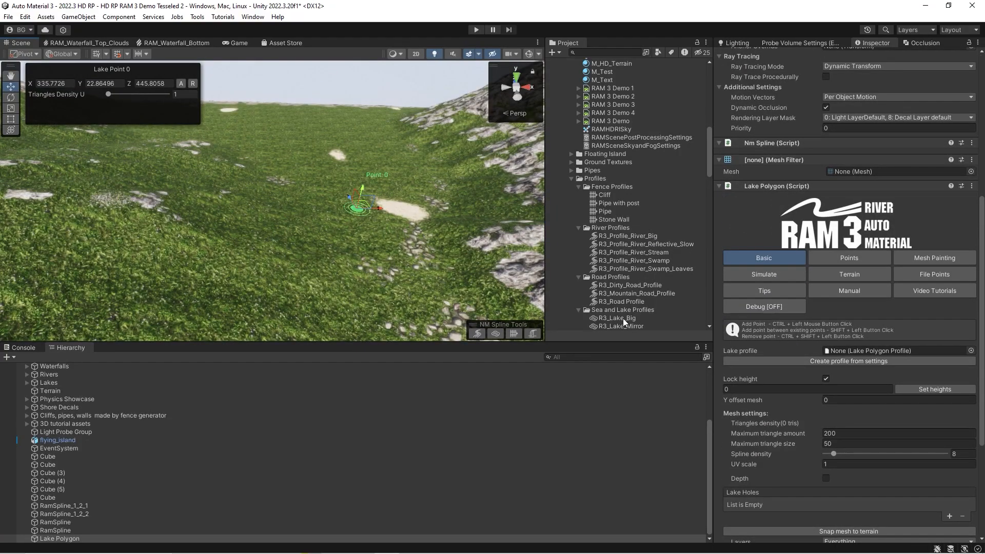
{"action": "left_click_drag", "start_coordinate": [632, 330], "coordinate": [867, 351]}
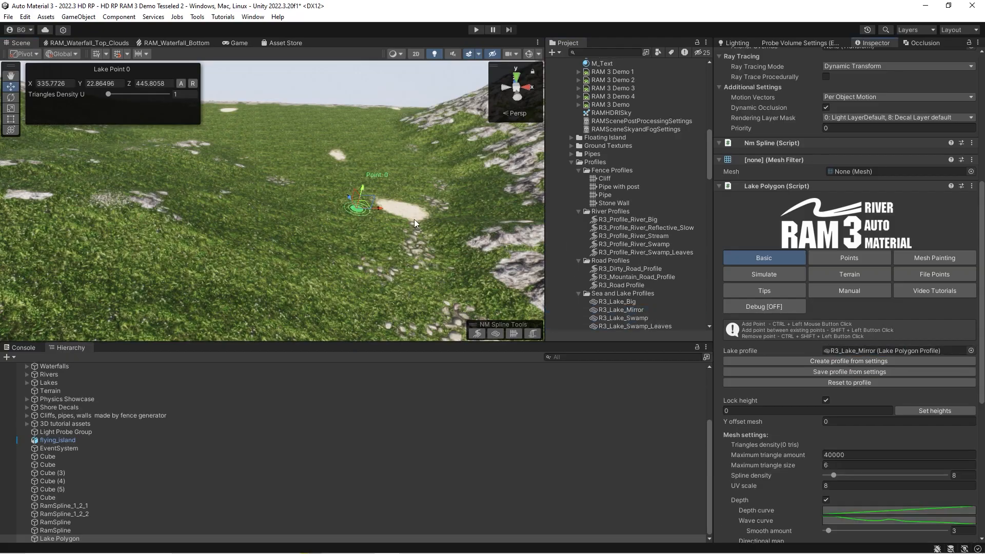
Lower the lake point to a Y of about 21.98 and simulate the lake shape from it
{"action": "left_click", "coordinate": [756, 275]}
{"action": "right_click_drag", "start_coordinate": [411, 233], "coordinate": [323, 230]}
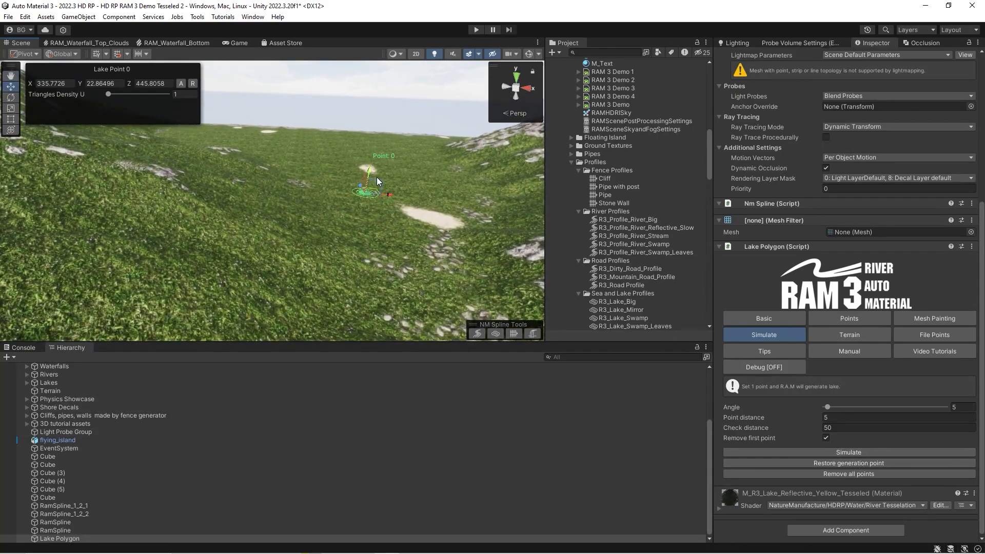
{"action": "left_click_drag", "start_coordinate": [364, 204], "coordinate": [364, 190]}
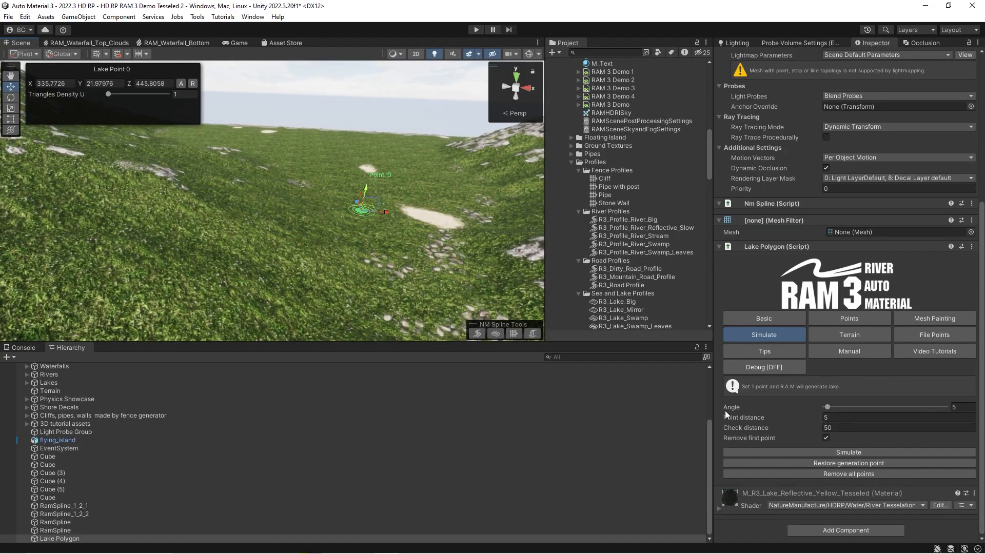
{"action": "right_click_drag", "start_coordinate": [317, 189], "coordinate": [378, 133]}
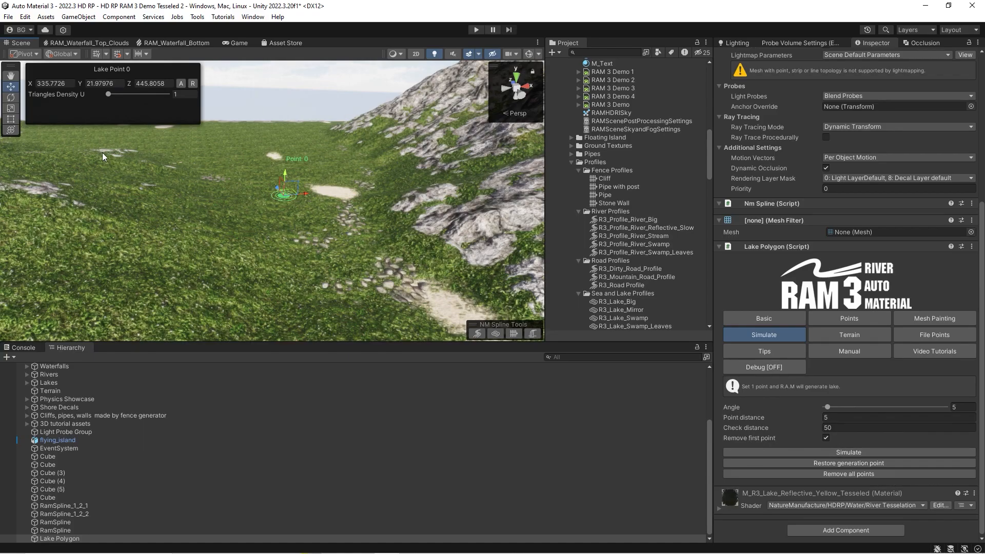
{"action": "right_click_drag", "start_coordinate": [251, 224], "coordinate": [185, 201]}
{"action": "left_click", "coordinate": [793, 454]}
Examine the simulated lake's water surface and shoreline points along both banks
{"action": "mouse_move", "coordinate": [364, 214]}
{"action": "right_mouse_down"}
{"action": "mouse_move", "coordinate": [250, 219]}
{"action": "mouse_move", "coordinate": [259, 231]}
{"action": "mouse_move", "coordinate": [275, 213]}
{"action": "mouse_move", "coordinate": [354, 197]}
{"action": "right_mouse_up"}
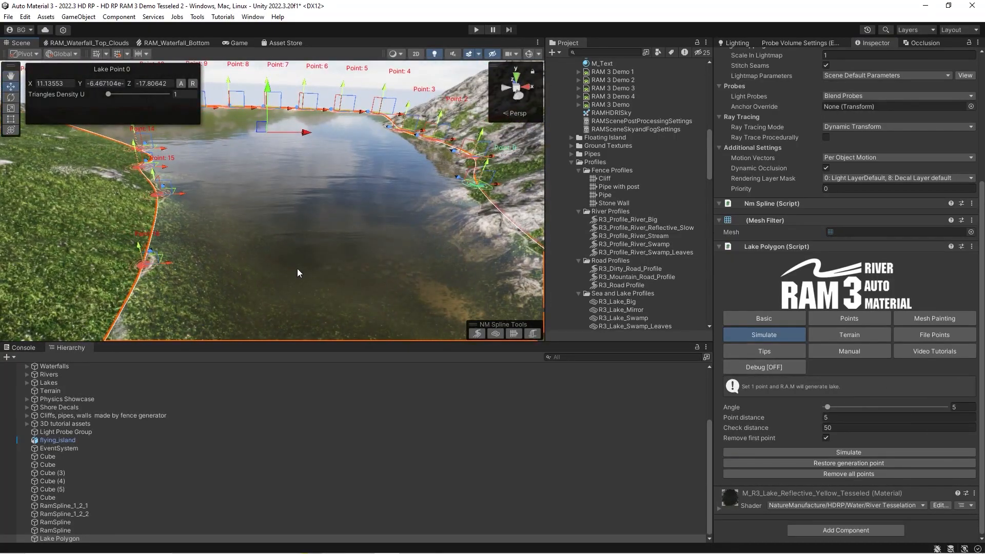
{"action": "right_click_drag", "start_coordinate": [299, 269], "coordinate": [266, 256]}
{"action": "right_click_drag", "start_coordinate": [226, 200], "coordinate": [196, 153]}
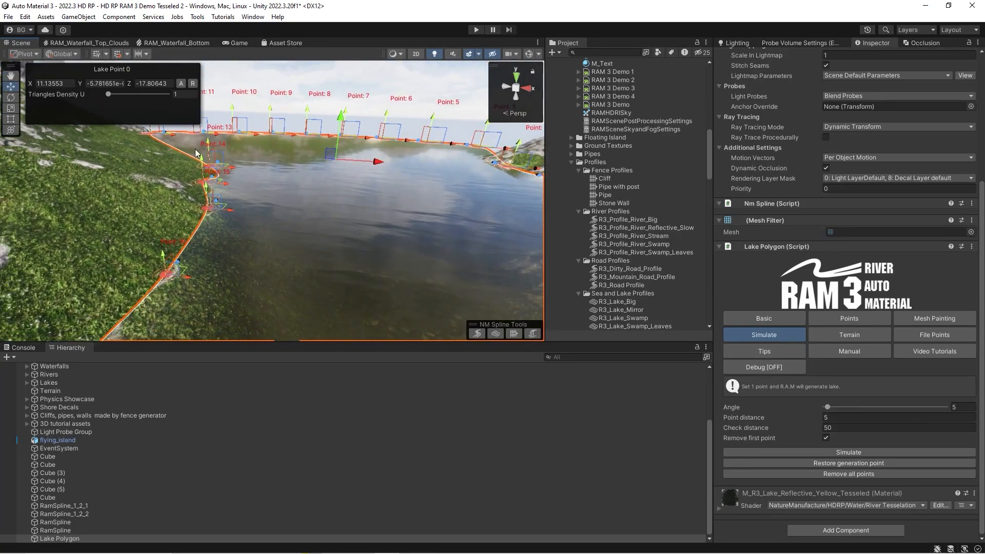
{"action": "right_click_drag", "start_coordinate": [188, 198], "coordinate": [224, 255]}
{"action": "key", "text": "a"}
{"action": "key", "text": "a"}
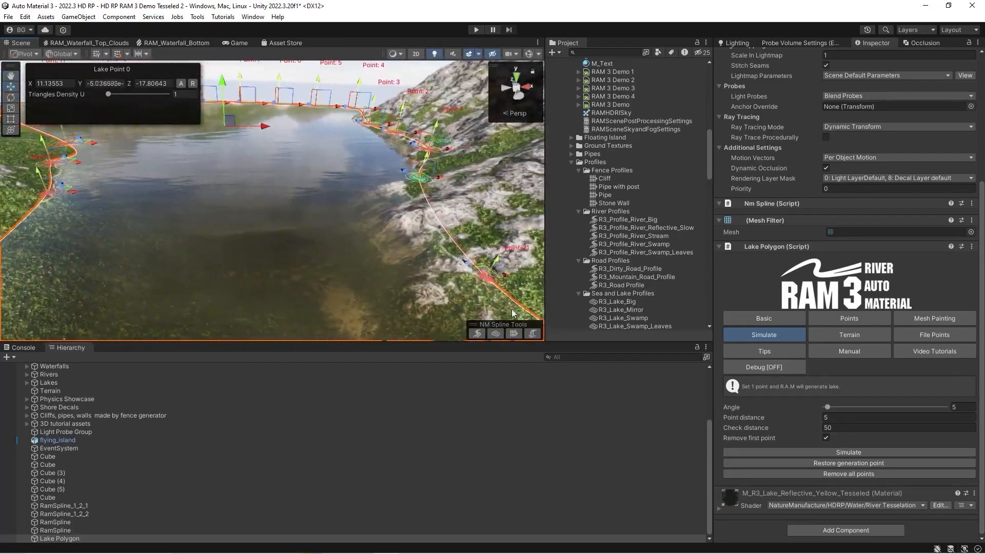
Carve the terrain beneath the new lake using the R3_Lake_Terrain_Paint profile's carve settings
{"action": "left_click", "coordinate": [835, 339]}
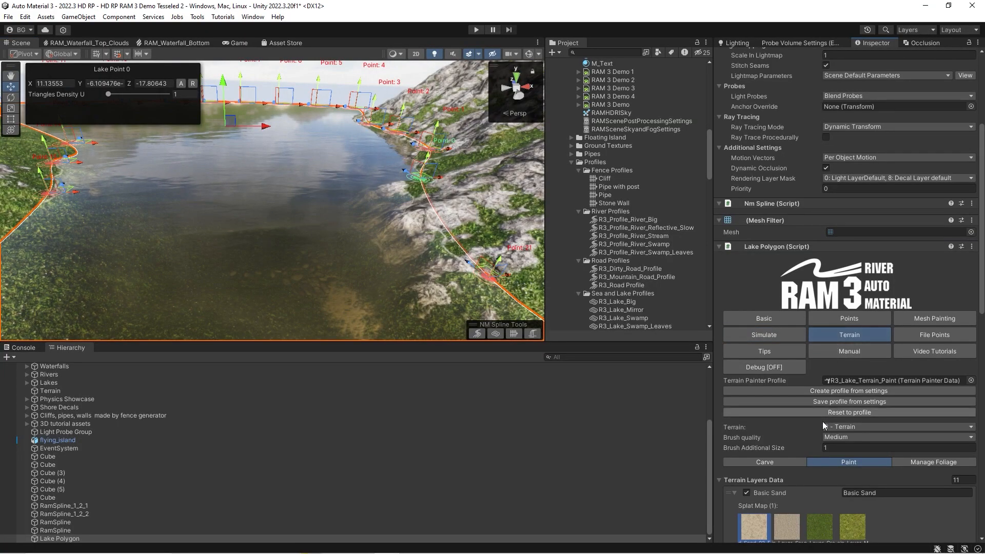
{"action": "scroll", "coordinate": [767, 452], "scroll_direction": "down", "scroll_amount": 2}
{"action": "left_click", "coordinate": [771, 407]}
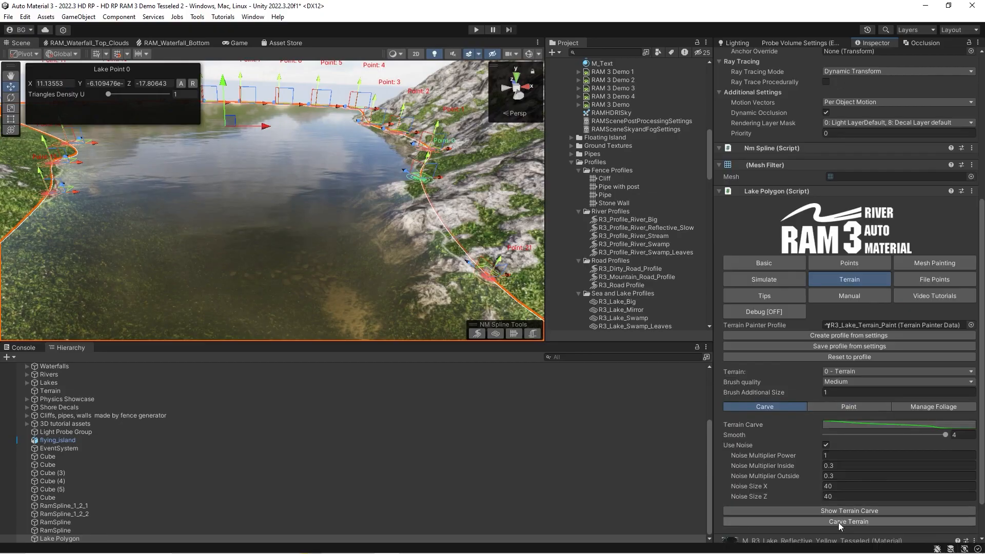
{"action": "left_click", "coordinate": [838, 522]}
Paint the terrain under and around the new lake with the profile's sand, pebble and rock layers
{"action": "left_click", "coordinate": [849, 407]}
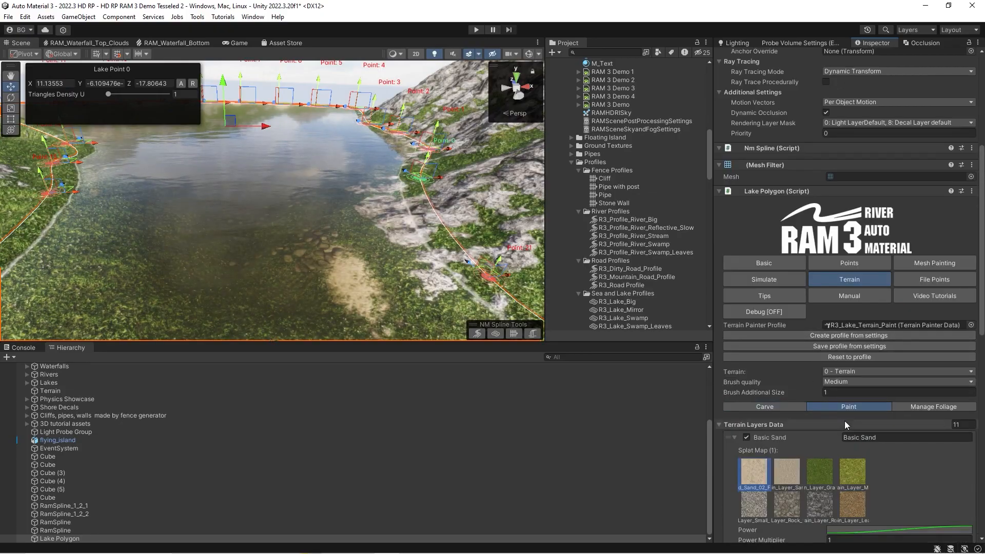
{"action": "scroll", "coordinate": [845, 436], "scroll_direction": "down", "scroll_amount": 8}
{"action": "scroll", "coordinate": [847, 462], "scroll_direction": "down", "scroll_amount": 10}
{"action": "left_click", "coordinate": [846, 471]}
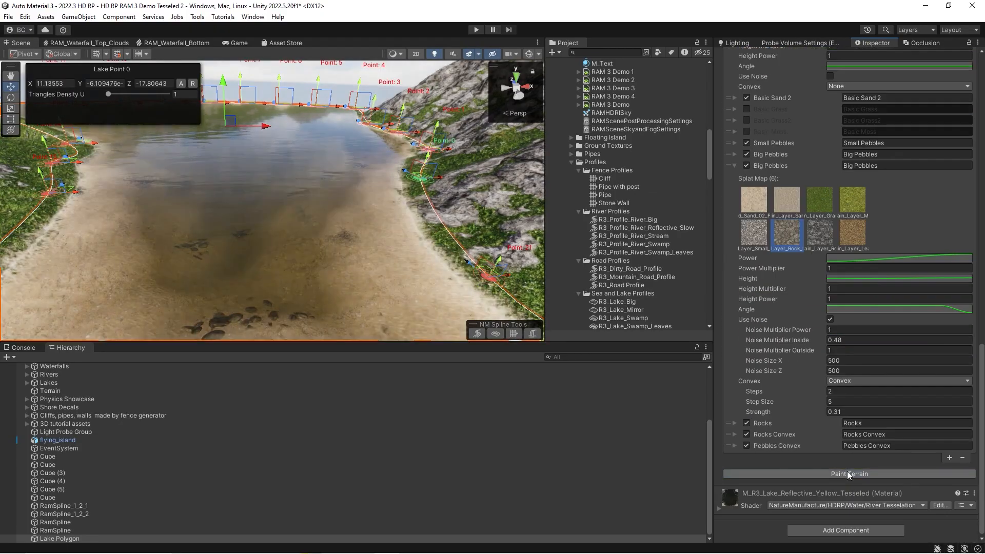
Examine the painted sand, pebbles and rocks on the lake bed and along both banks of the new lake
{"action": "right_click_drag", "start_coordinate": [349, 147], "coordinate": [323, 153]}
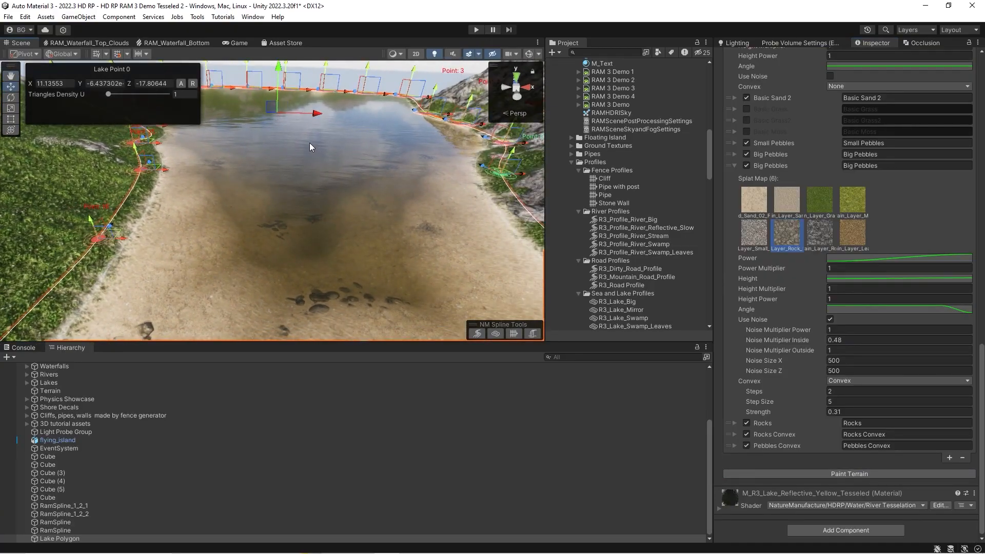
{"action": "right_click_drag", "start_coordinate": [236, 256], "coordinate": [180, 243]}
{"action": "right_click_drag", "start_coordinate": [263, 153], "coordinate": [363, 149]}
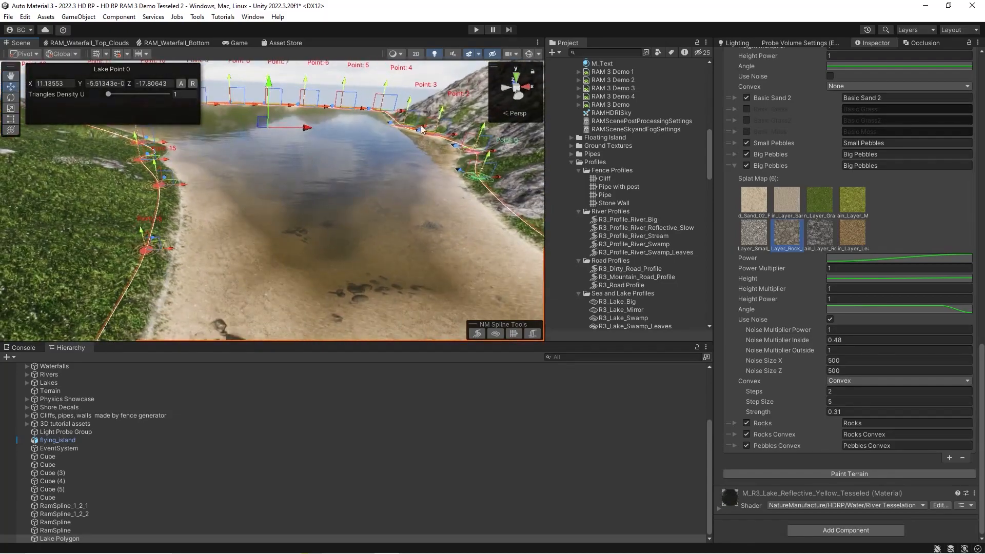
{"action": "right_click_drag", "start_coordinate": [190, 267], "coordinate": [306, 156]}
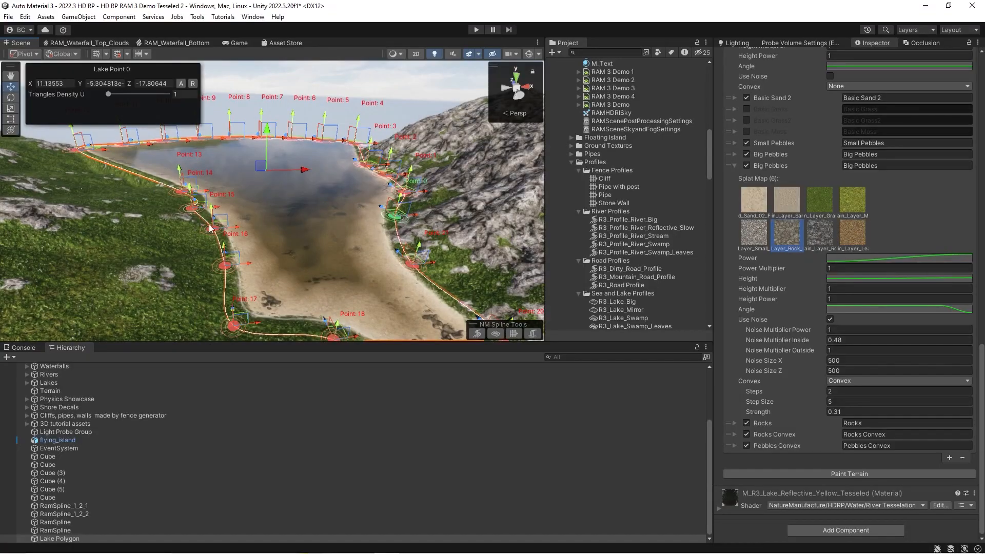
{"action": "right_click_drag", "start_coordinate": [275, 214], "coordinate": [297, 220]}
{"action": "scroll", "coordinate": [805, 226], "scroll_direction": "up", "scroll_amount": 8}
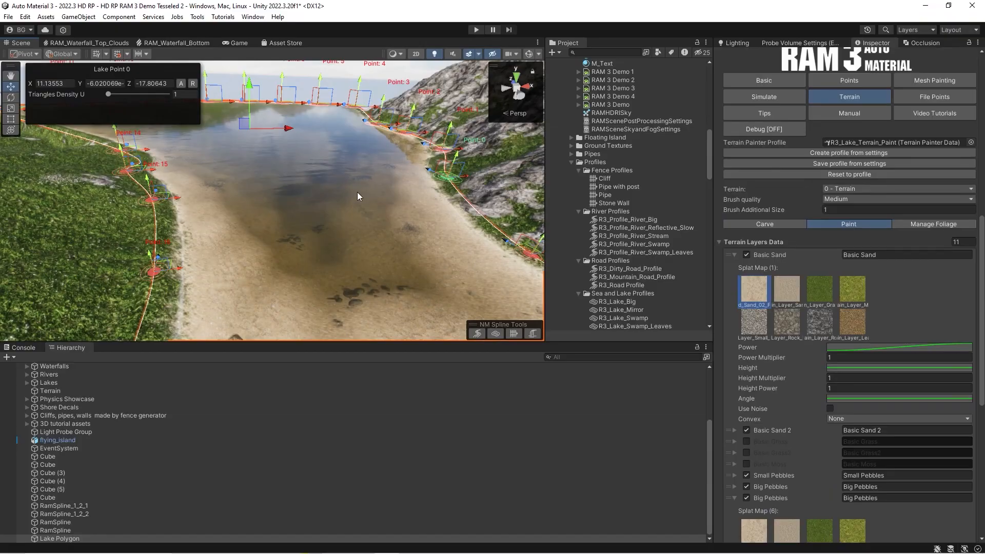
{"action": "right_click_drag", "start_coordinate": [343, 214], "coordinate": [264, 159]}
{"action": "right_click_drag", "start_coordinate": [244, 227], "coordinate": [277, 170]}
{"action": "key", "text": "w"}
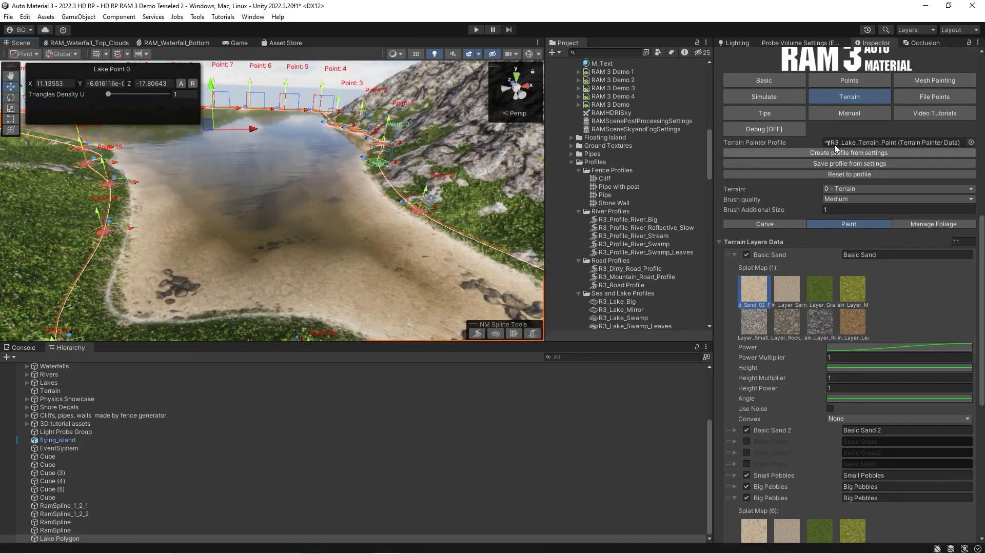
Open the lake polygon's File Points options for saving and loading its points as CSV, and view the lake
{"action": "left_click", "coordinate": [926, 97]}
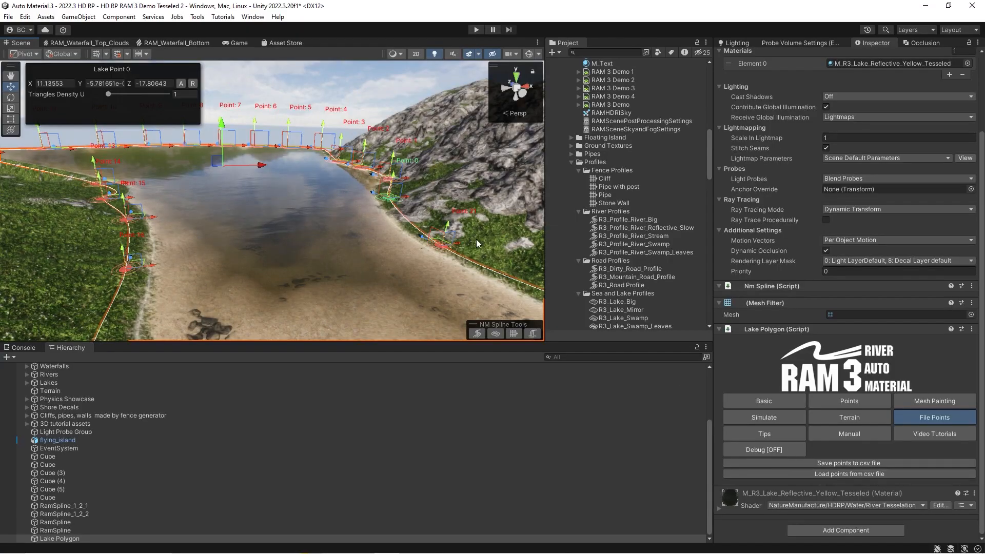
{"action": "mouse_move", "coordinate": [288, 234]}
{"action": "right_mouse_down"}
{"action": "mouse_move", "coordinate": [302, 236]}
{"action": "mouse_move", "coordinate": [295, 251]}
{"action": "mouse_move", "coordinate": [280, 233]}
{"action": "mouse_move", "coordinate": [297, 219]}
{"action": "right_mouse_up"}
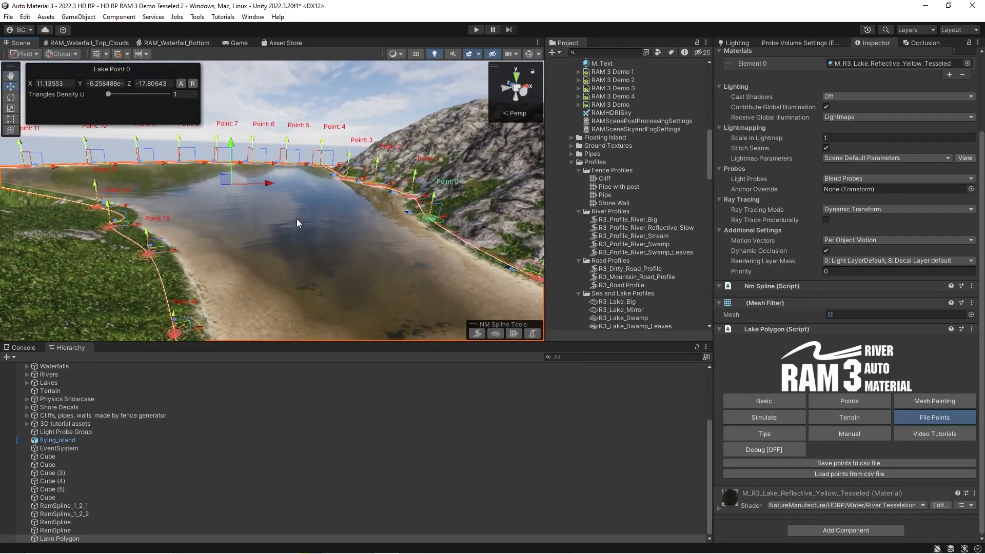